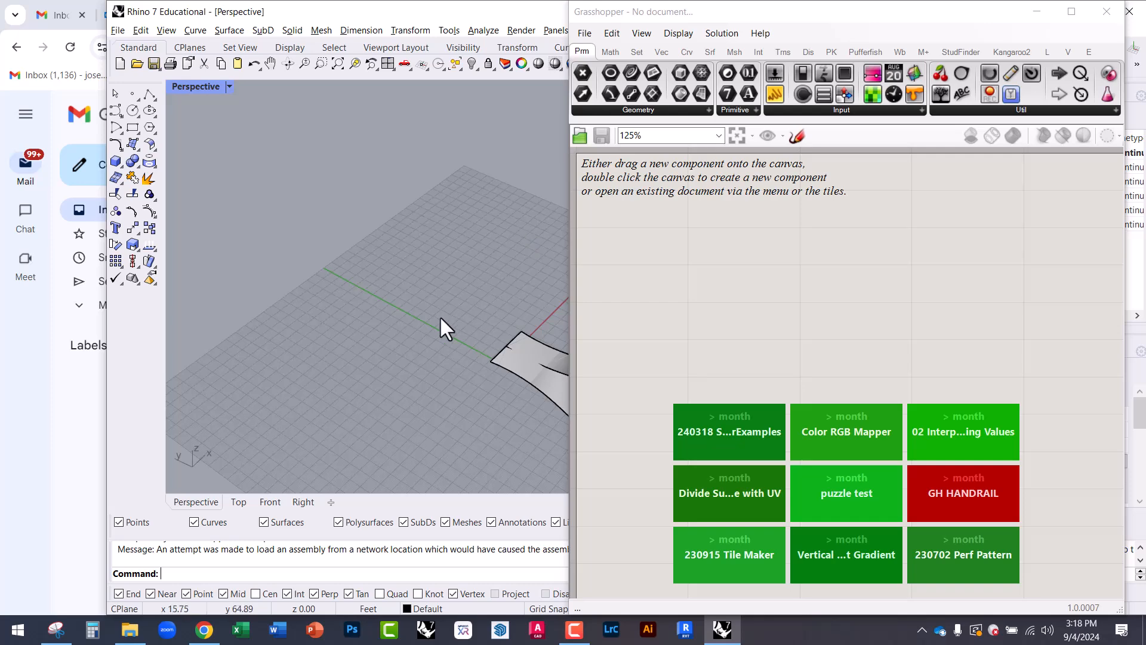
Step: Turn the bottle-shaped open polysurface over by rotating it 180 degrees about the Y axis with the gumball, leaving nothing selected
scroll(401, 337, "down", 5)
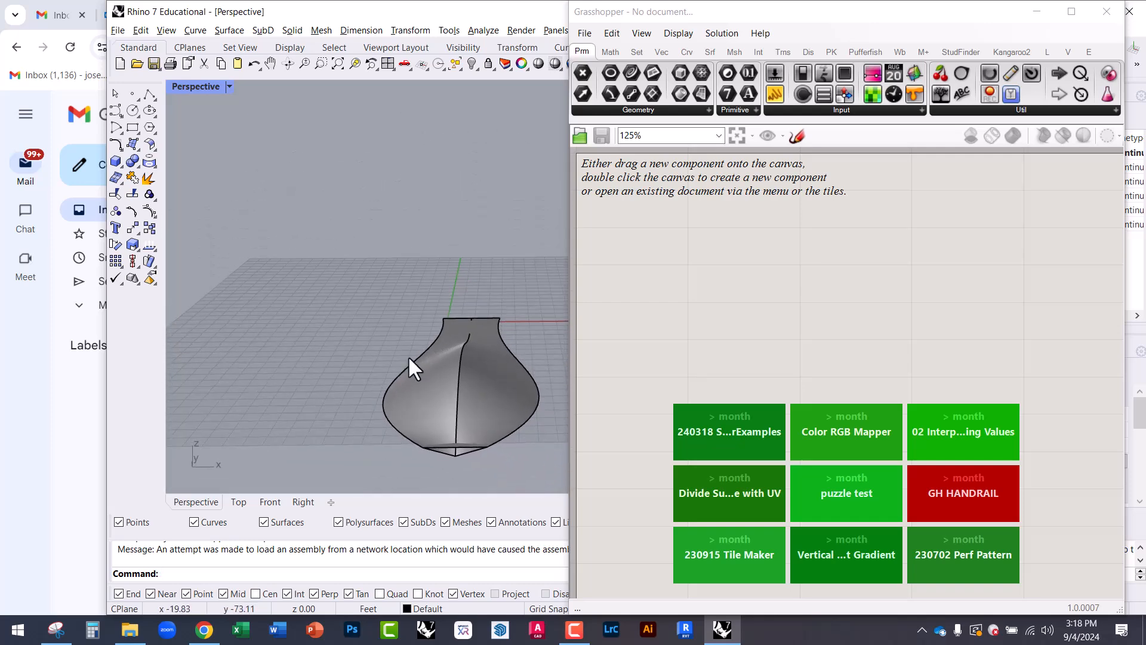
left_click(432, 369)
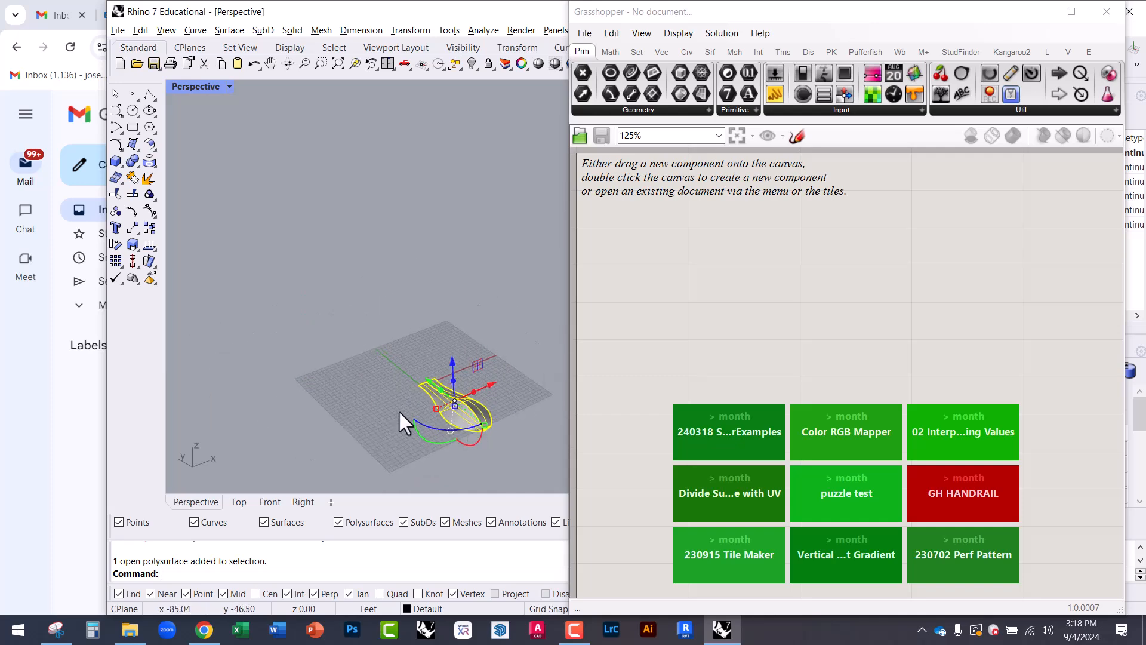
scroll(433, 392, "up", 2)
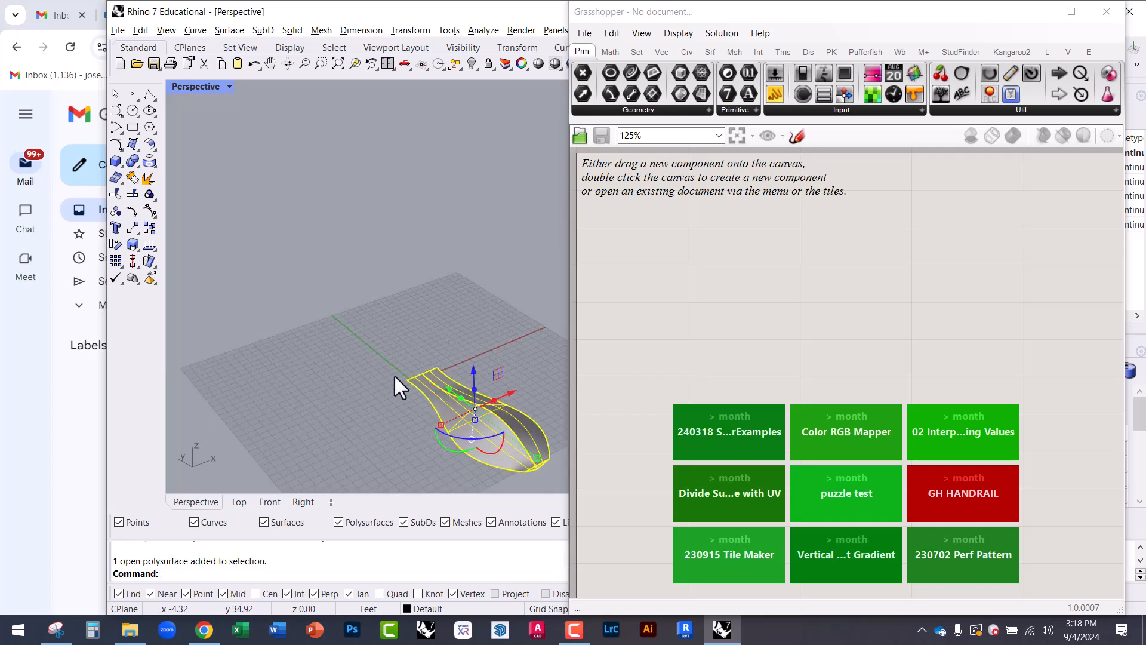
mouse_move(435, 377)
right_mouse_down()
mouse_move(397, 379)
mouse_move(434, 385)
right_mouse_up()
scroll(404, 353, "down", 3)
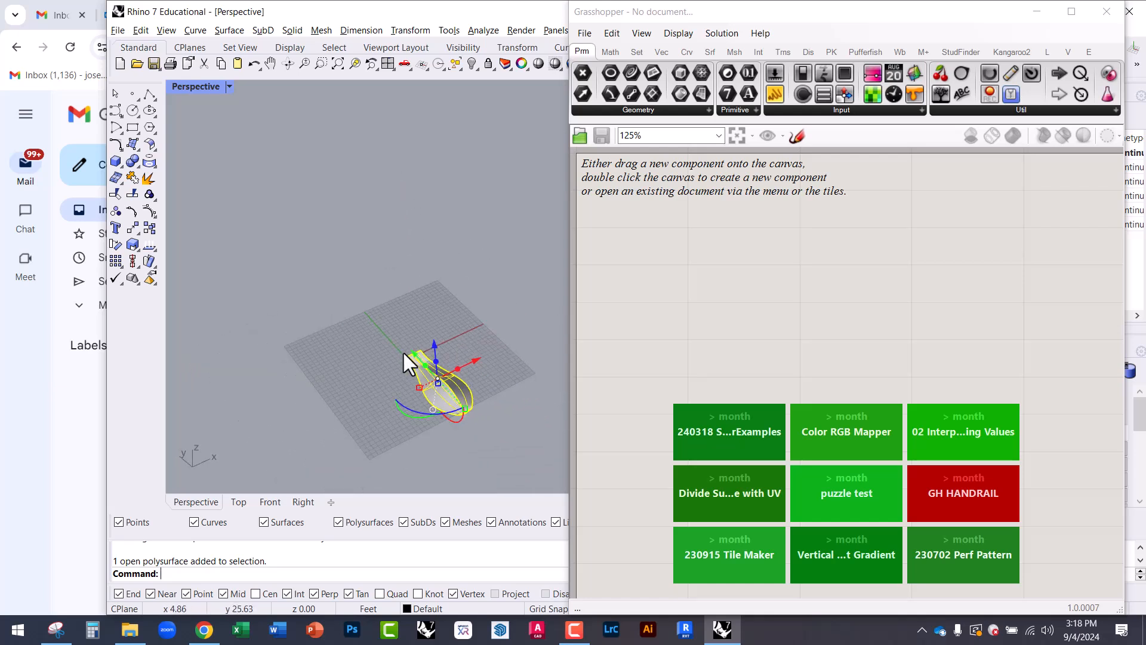
right_click_drag(374, 405, 411, 342)
left_click(416, 356)
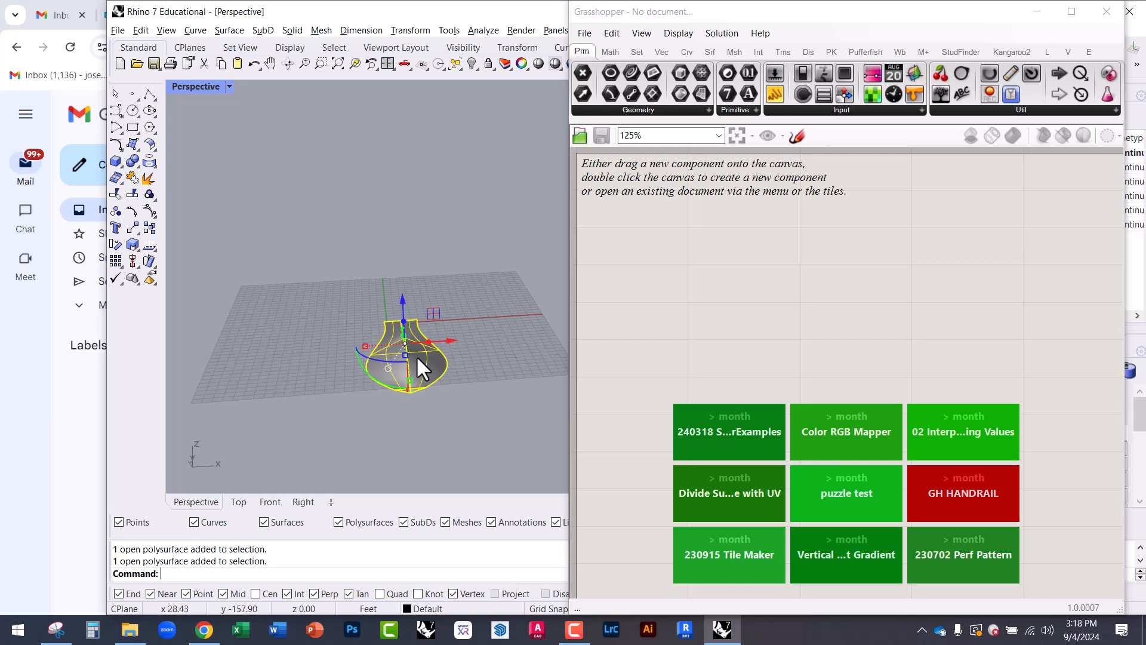
left_click(366, 370)
type("180")
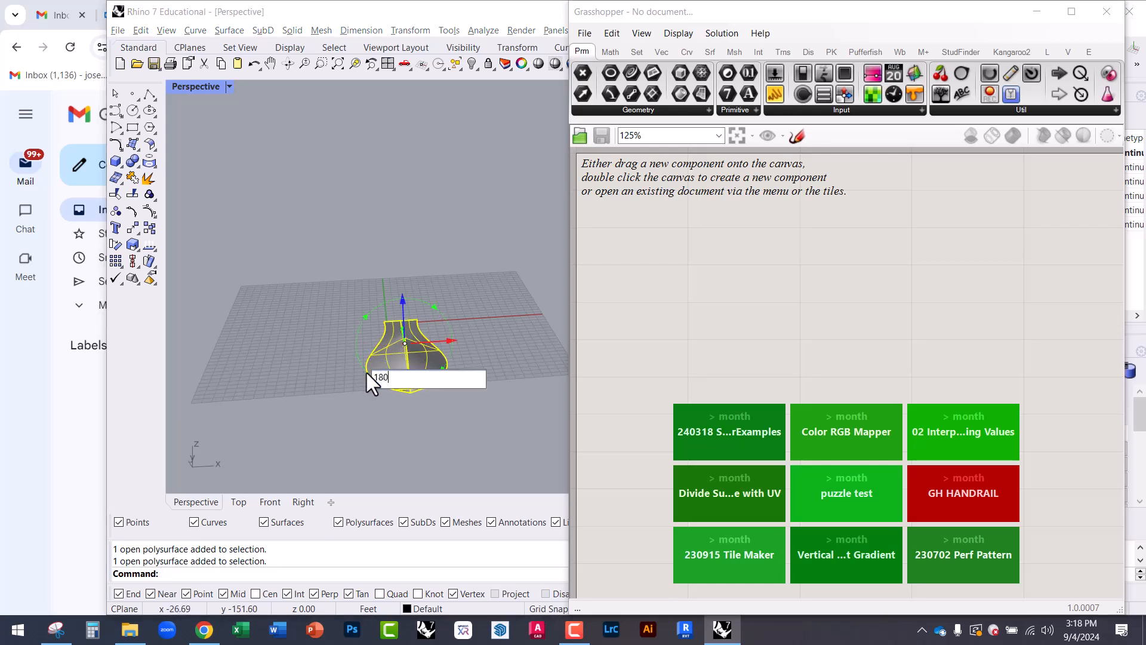
key("Return")
right_click_drag(360, 349, 418, 331)
scroll(361, 340, "down", 4)
scroll(444, 364, "up", 3)
left_click(420, 367)
left_click(464, 318)
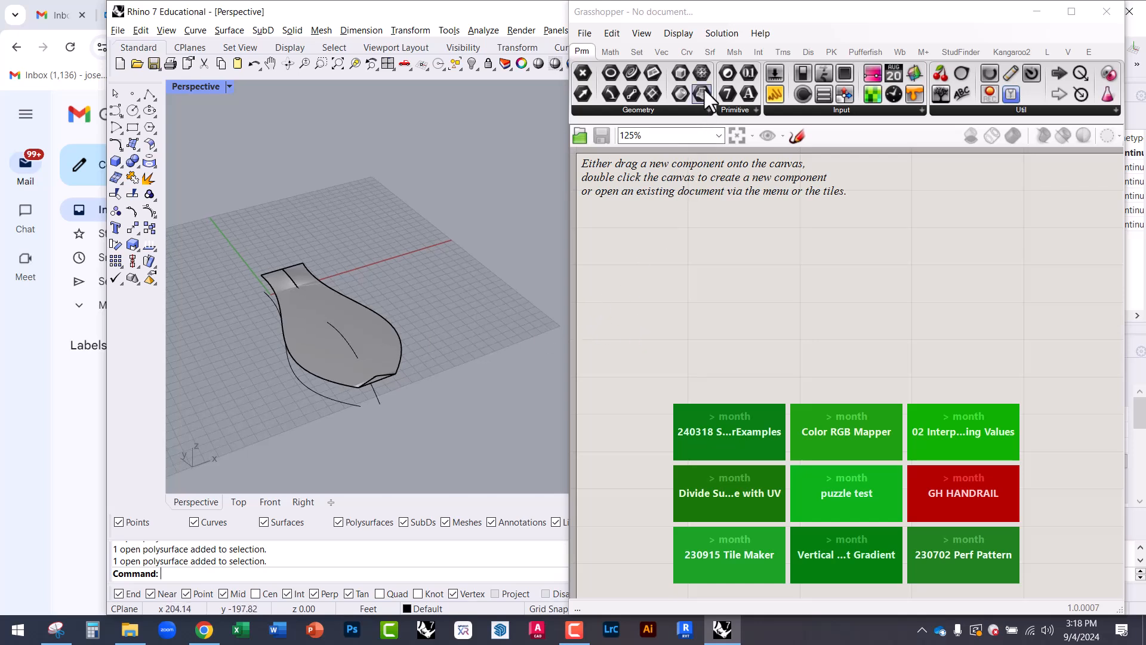
Step: Widen the Grasshopper window to reveal more component icons while keeping part of the model in view, and select the polysurface
left_click_drag(570, 185, 314, 197)
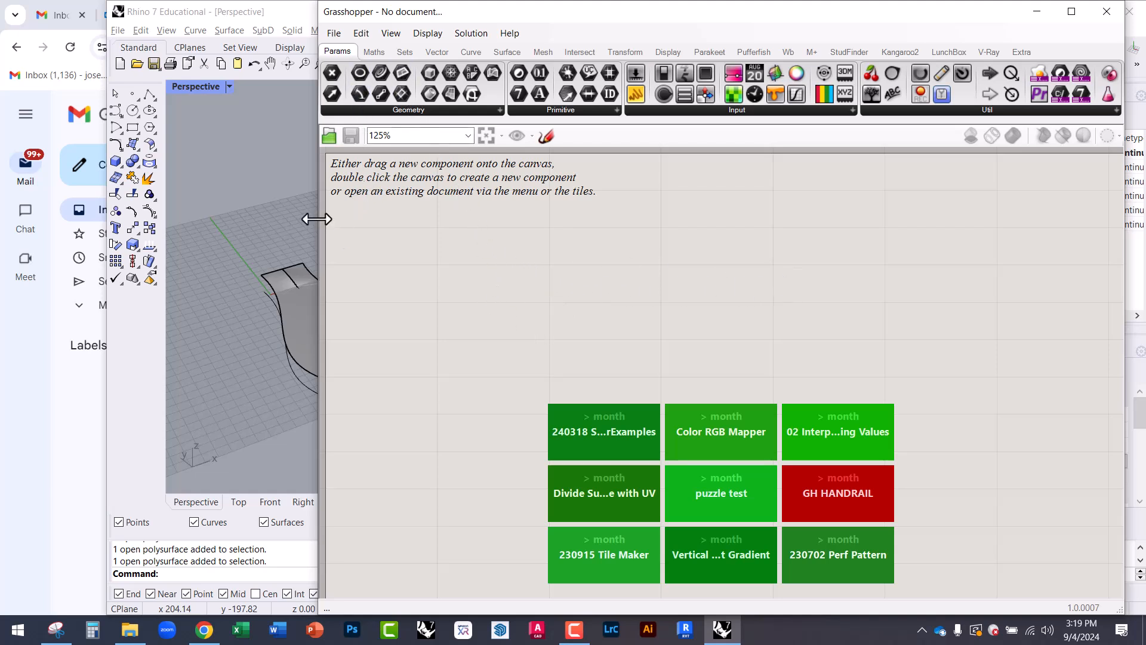
left_click_drag(318, 113, 400, 113)
left_click(352, 325)
right_click_drag(295, 410, 373, 346)
mouse_move(595, 278)
right_mouse_down()
mouse_move(627, 330)
mouse_move(616, 300)
mouse_move(575, 270)
right_mouse_up()
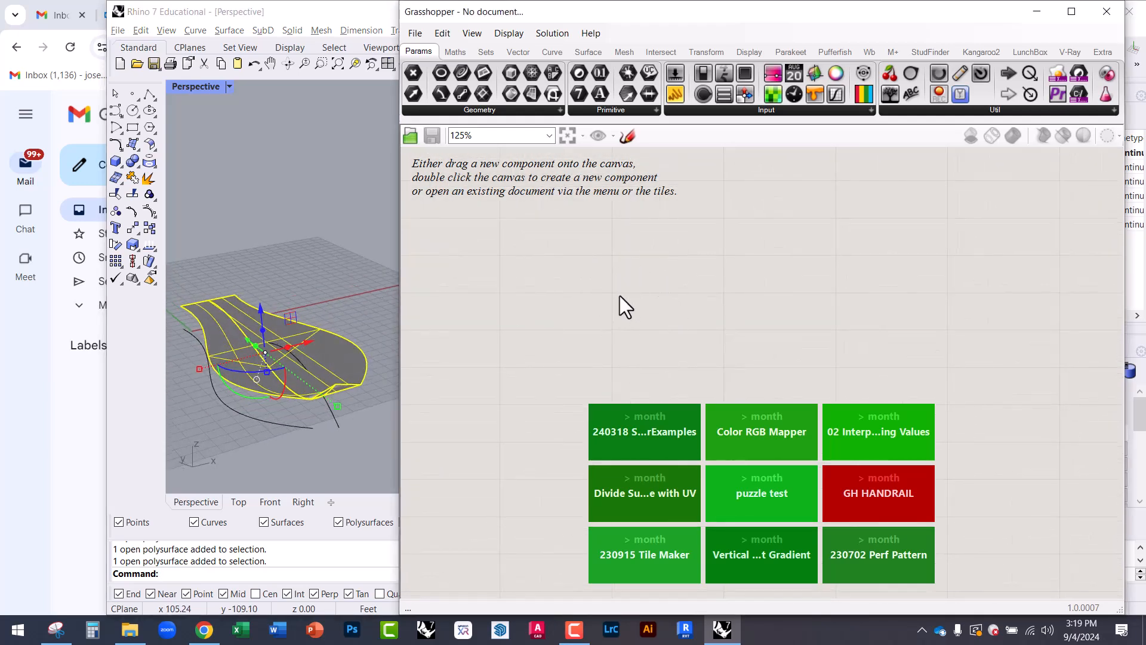
right_click_drag(575, 262, 586, 287)
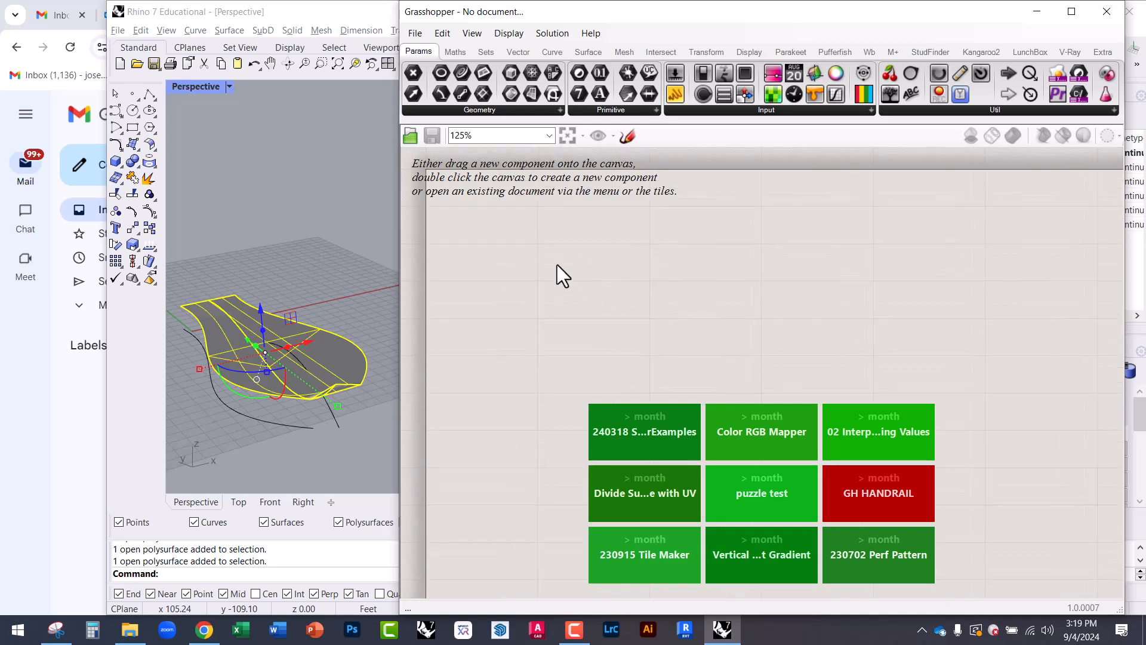
Step: Place a Brep parameter on the empty canvas and narrow the Grasshopper window so the whole polysurface is visible beside it
left_click(524, 111)
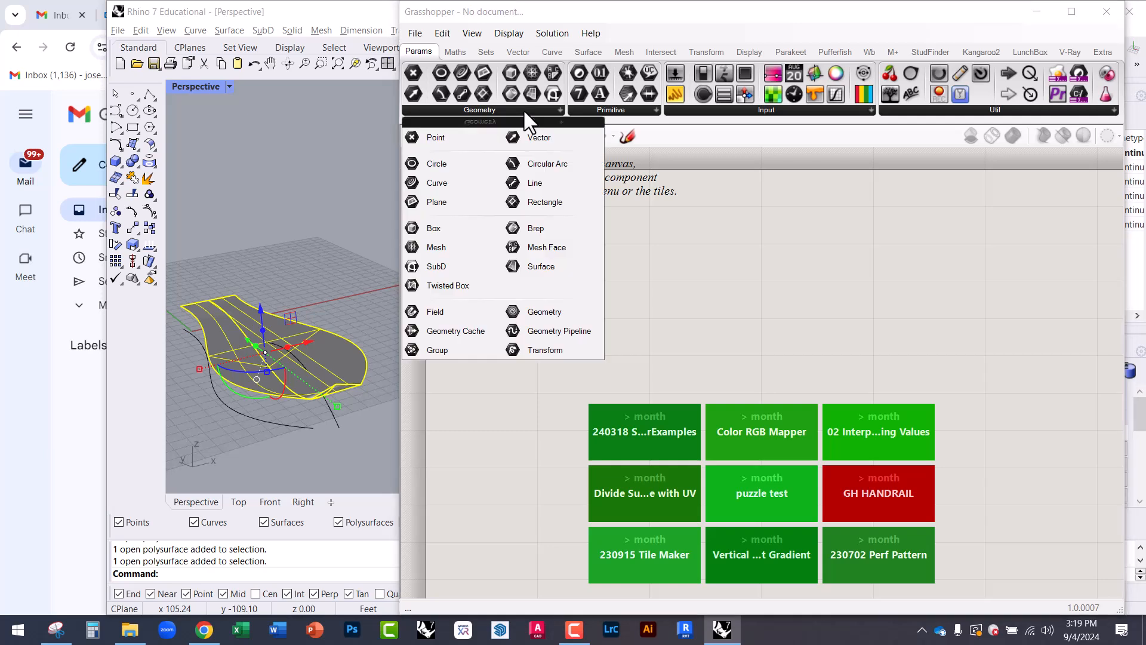
left_click(518, 227)
left_click(606, 298)
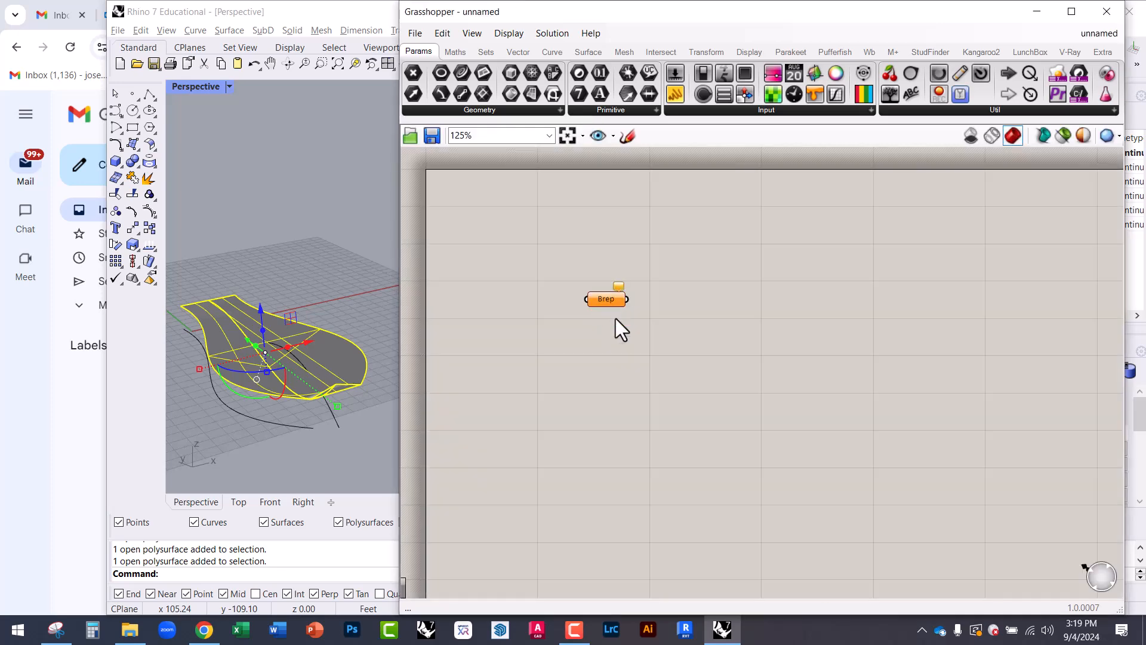
left_click(385, 298)
left_click(334, 346)
right_click_drag(362, 303, 373, 307)
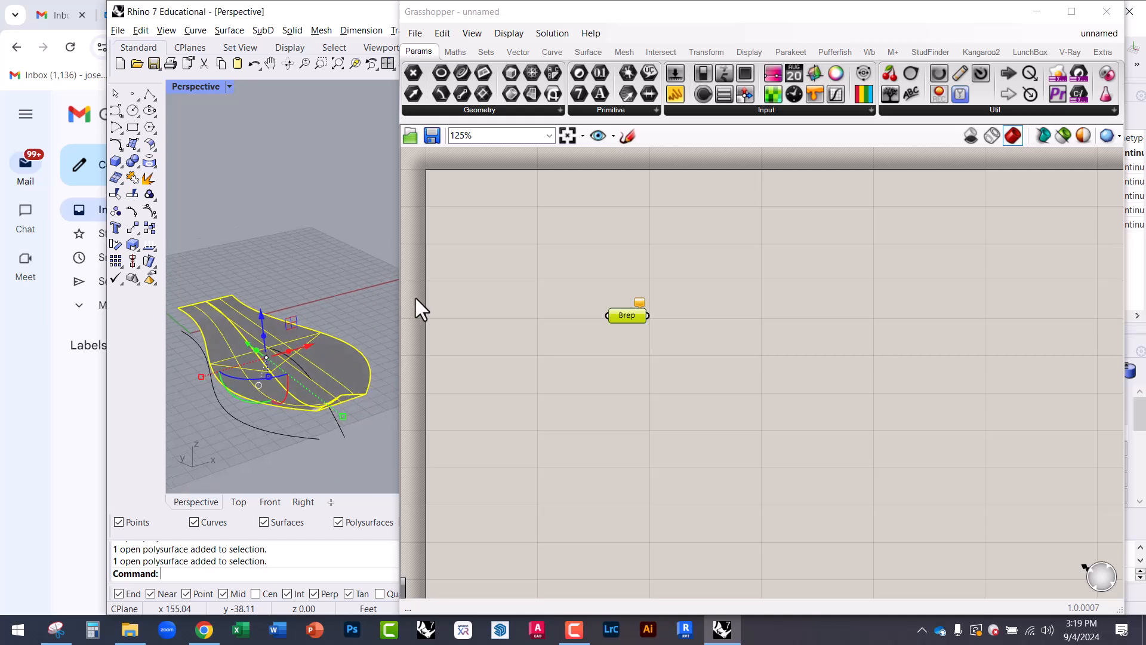
left_click_drag(403, 295, 476, 294)
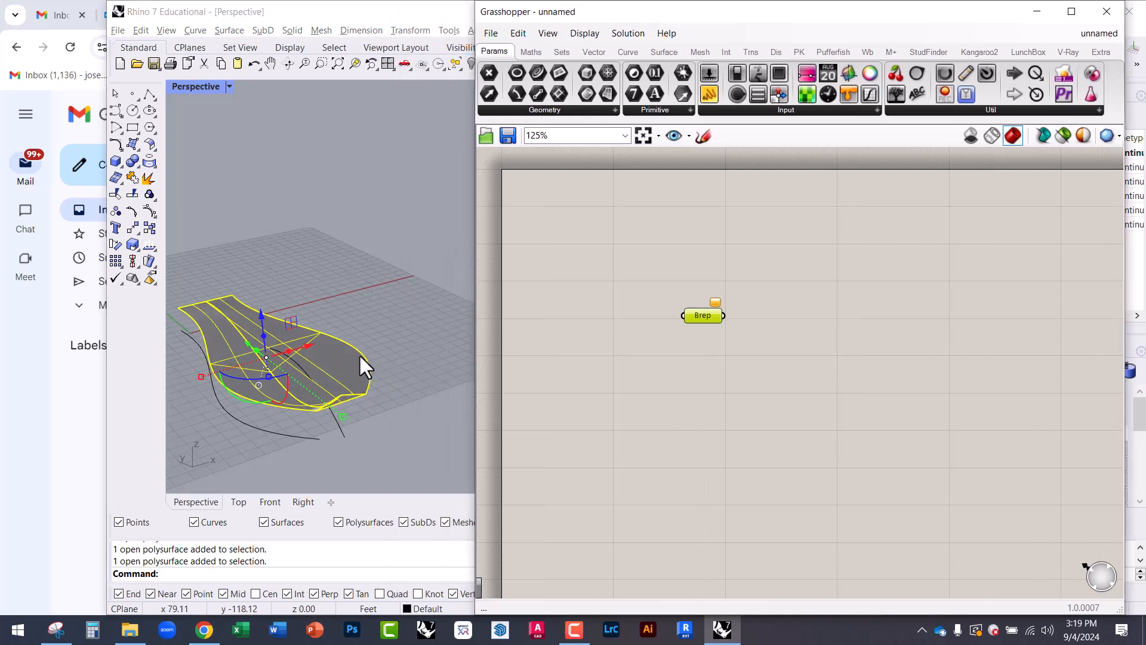
left_click(347, 363)
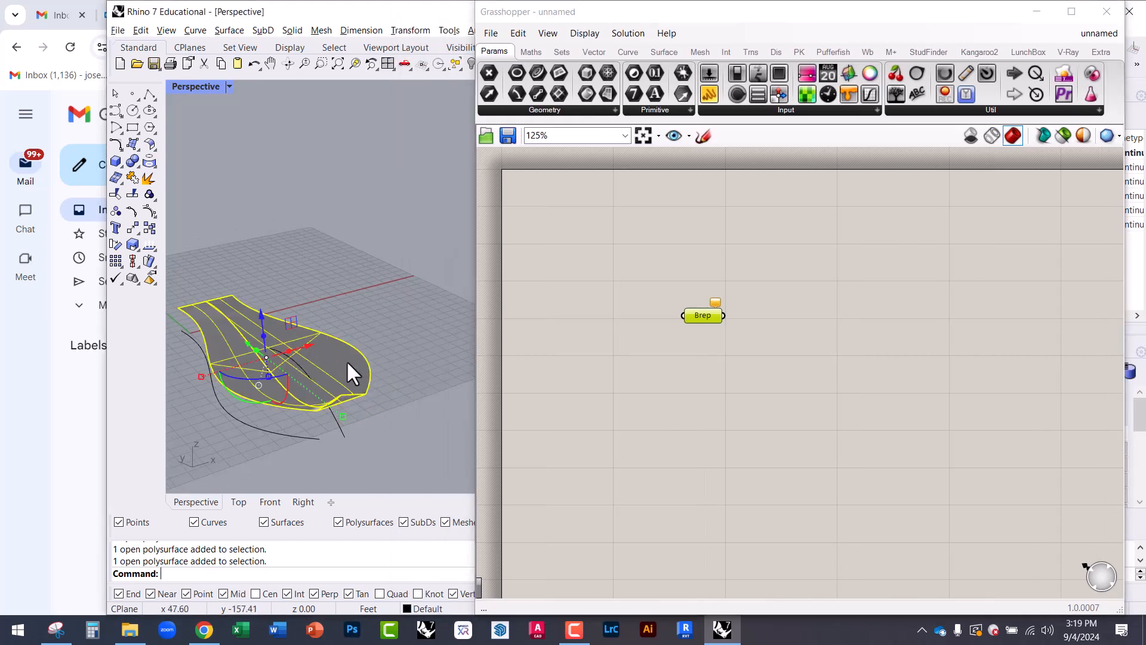
left_click_drag(703, 321, 693, 321)
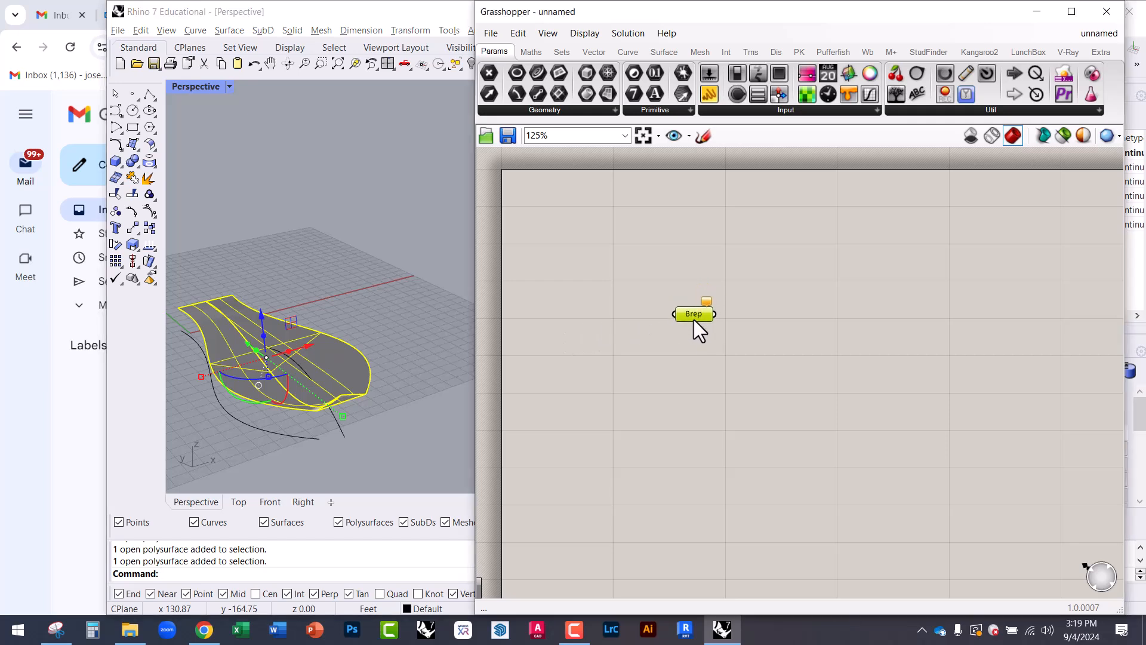
Step: Reference the bottle-shaped polysurface in the Brep parameter as a single Brep
left_click(545, 110)
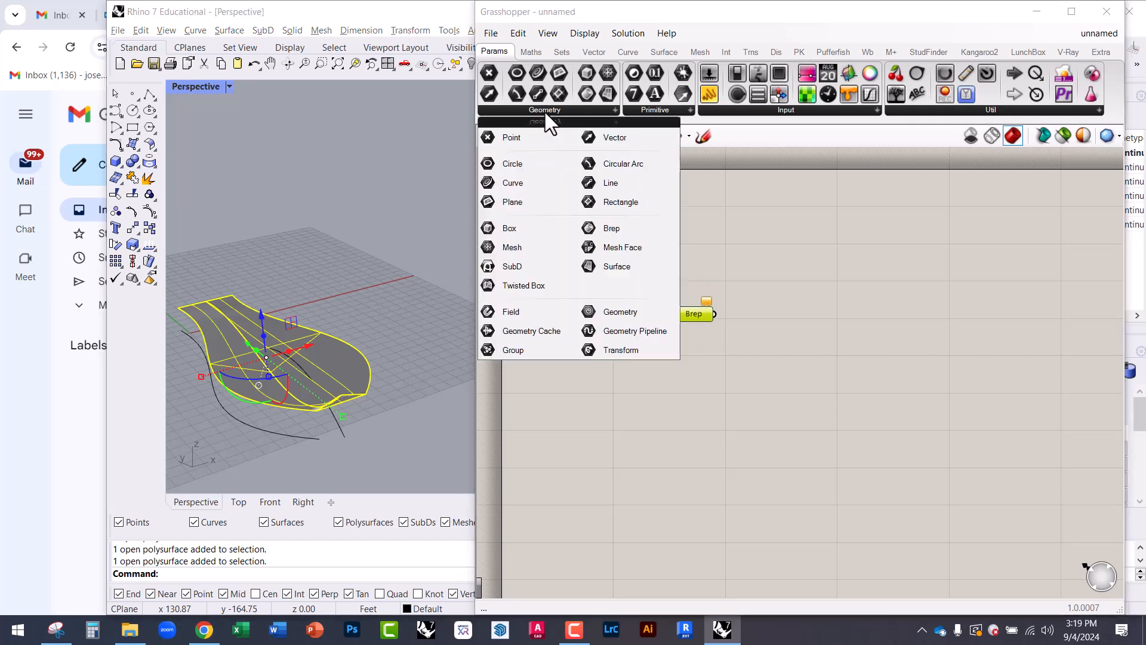
left_click(737, 227)
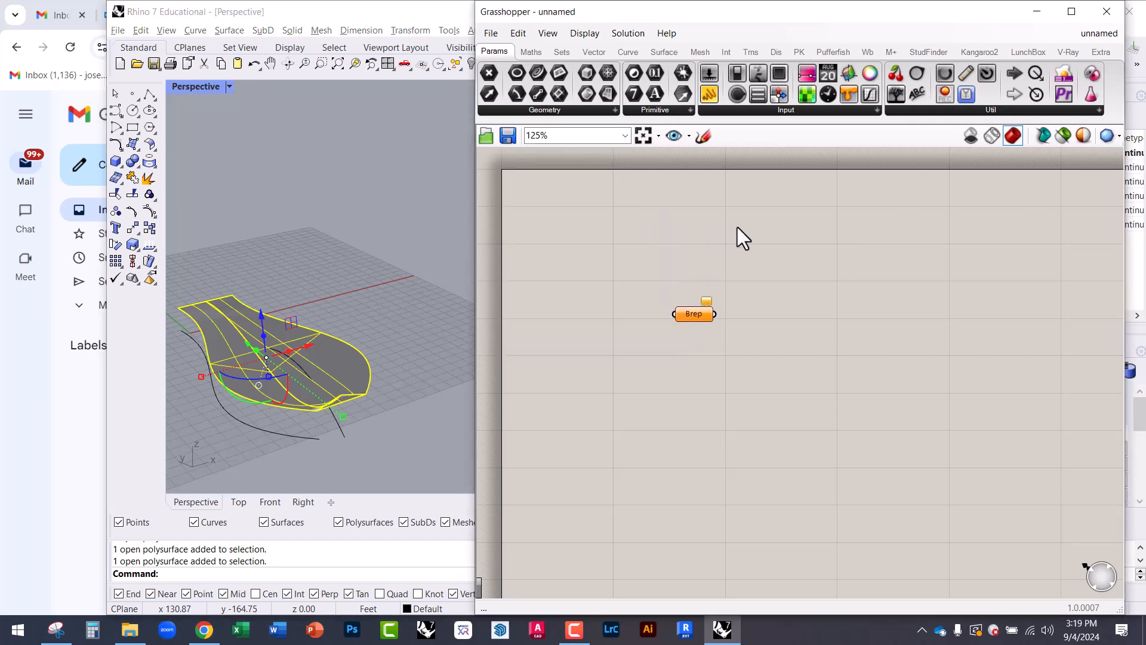
right_click(689, 313)
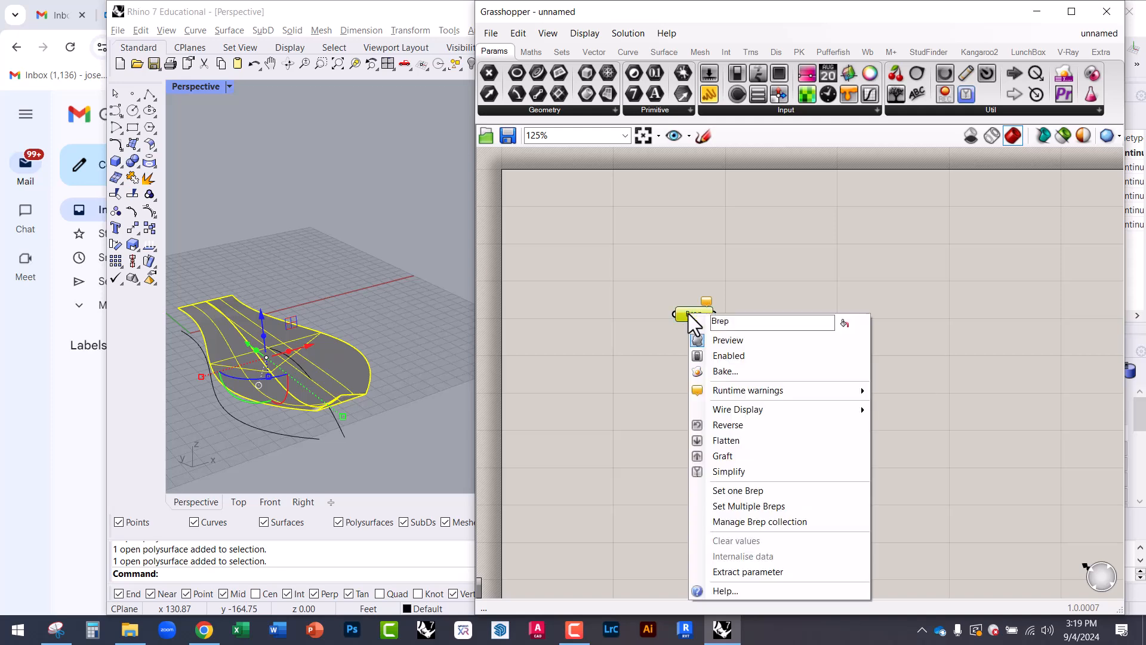
left_click(757, 488)
left_click(317, 304)
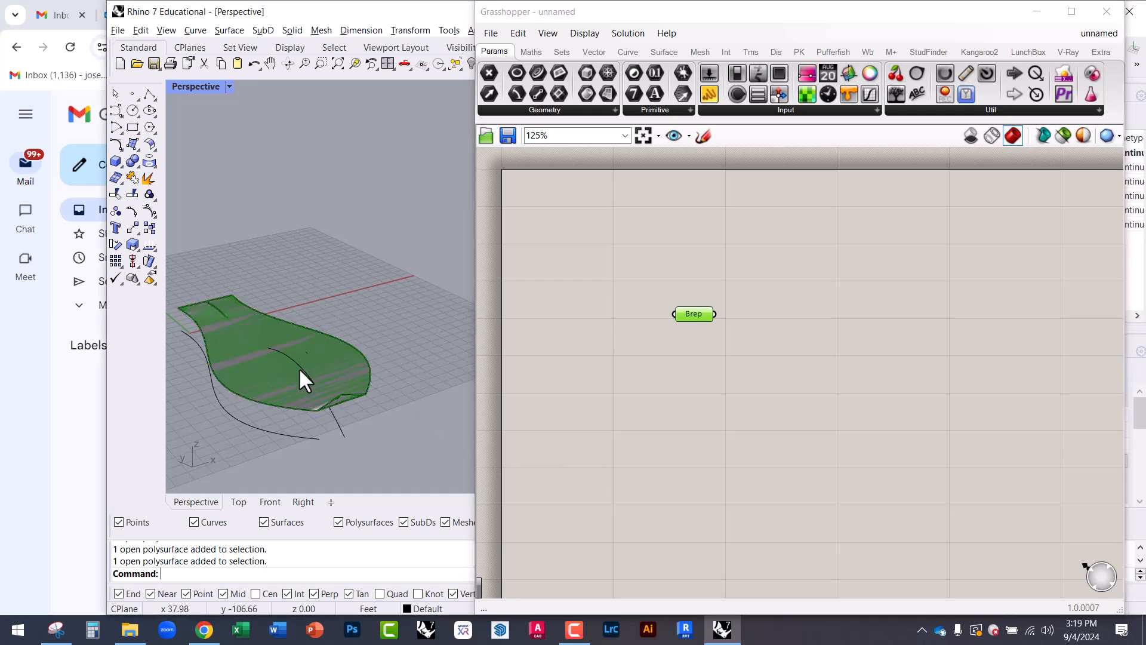
Step: Examine the Brep parameter's green preview on the polysurface from several angles and compare it with the component on the canvas
right_click_drag(351, 389, 284, 373)
scroll(285, 373, "up", 3)
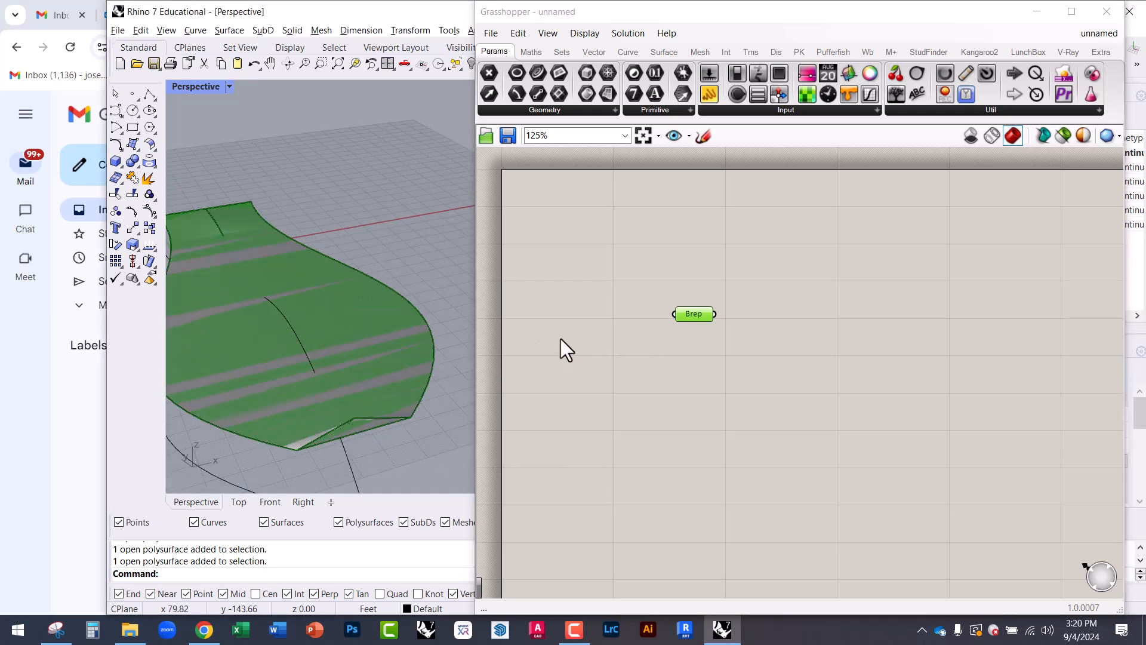
left_click(704, 322)
scroll(674, 328, "up", 3)
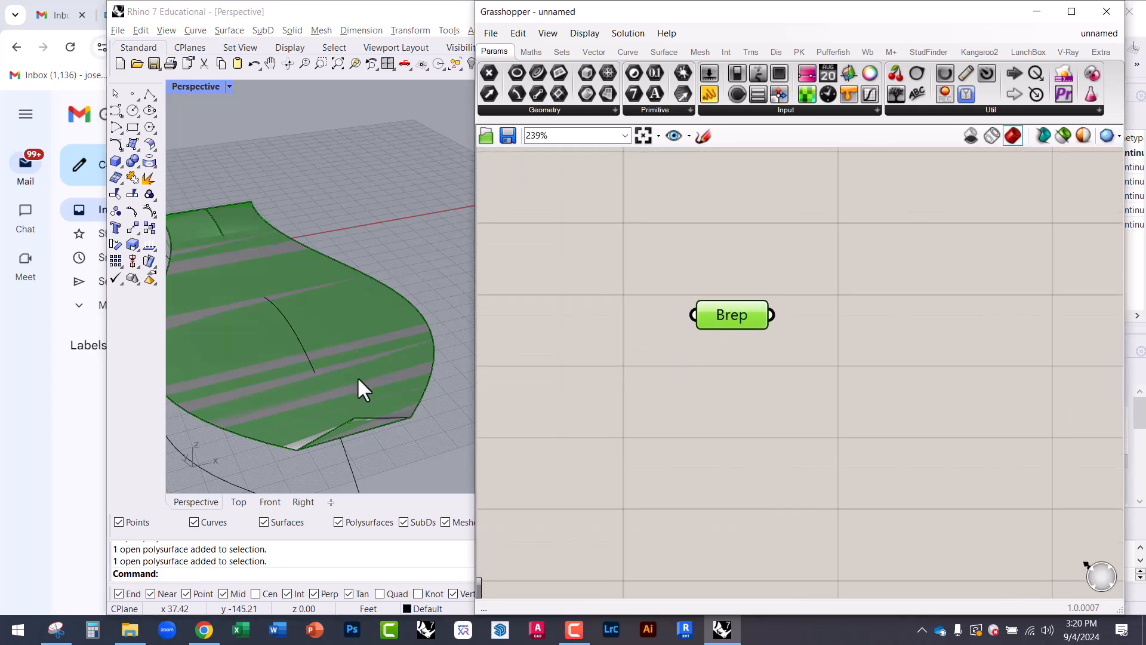
scroll(360, 389, "down", 5)
left_click(302, 243)
right_click_drag(282, 143, 305, 317)
scroll(358, 303, "down", 5)
left_click(357, 257)
left_click_drag(732, 317, 604, 351)
scroll(604, 356, "down", 4)
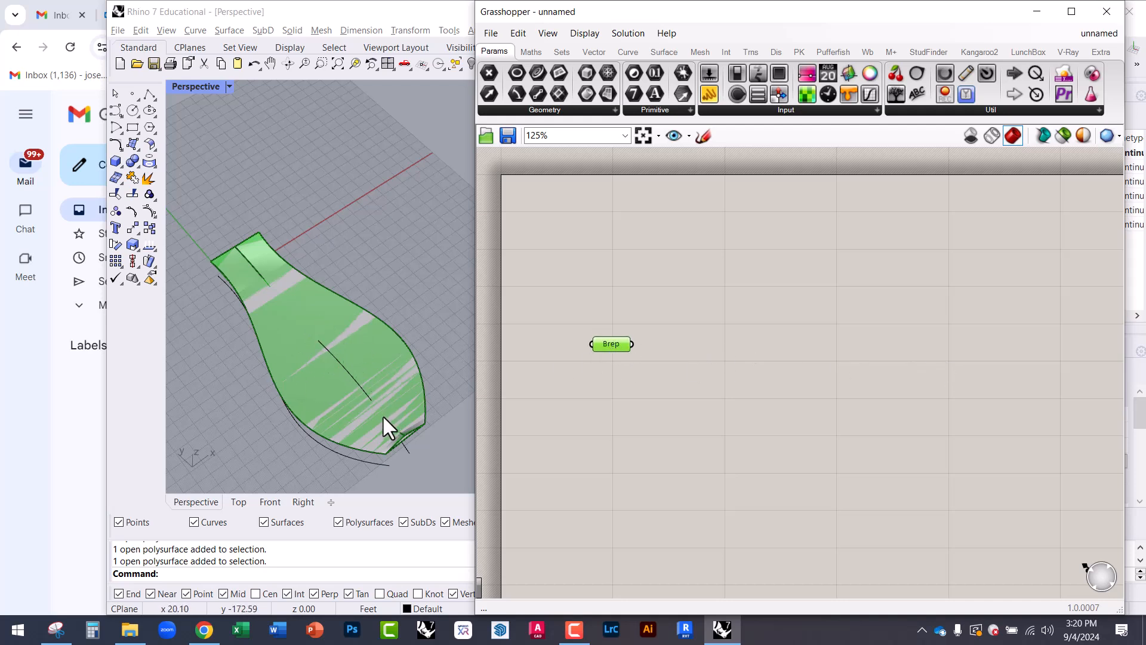
scroll(384, 416, "down", 3)
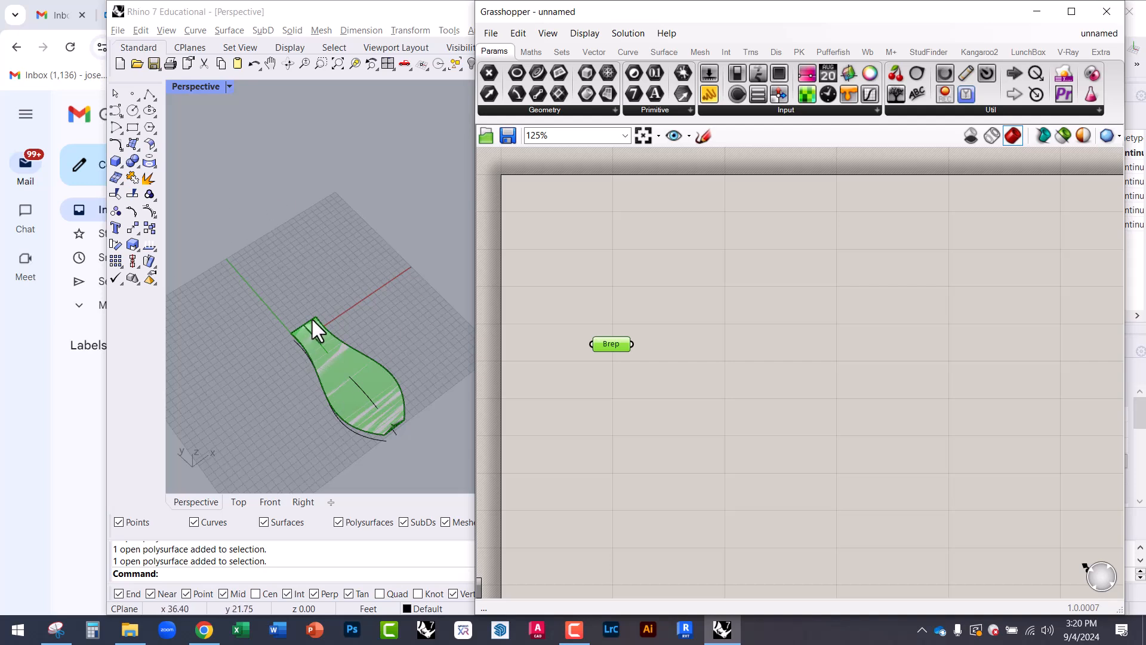
Step: Hide the two loose construction curves lying beneath the polysurface
right_click_drag(321, 364, 320, 330)
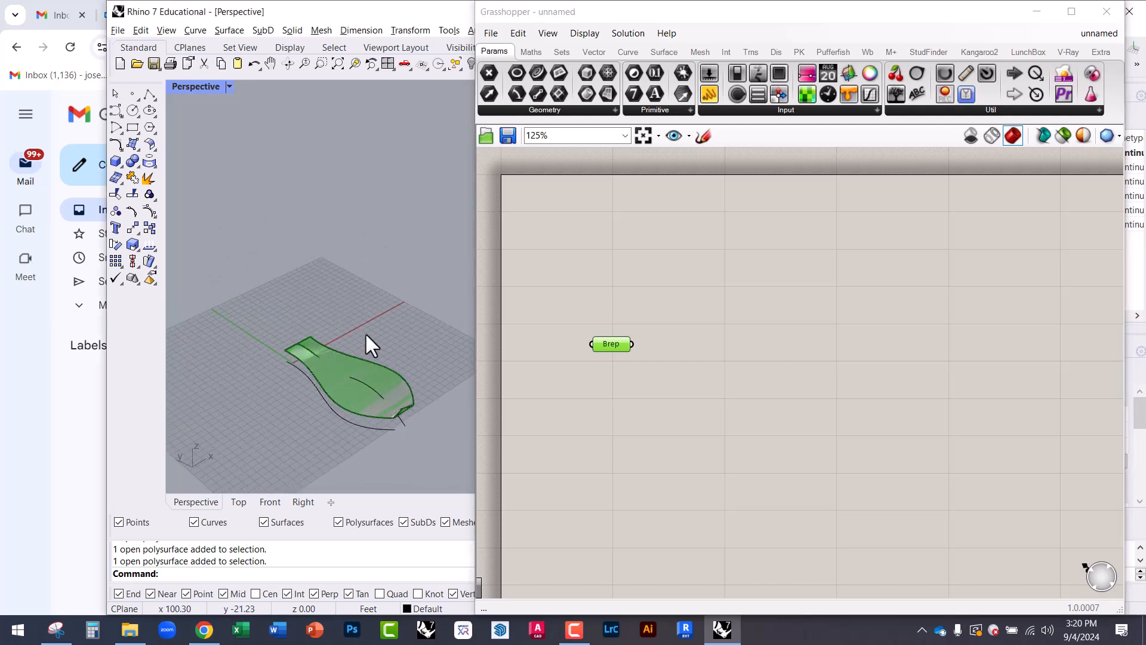
right_click_drag(356, 405, 329, 311)
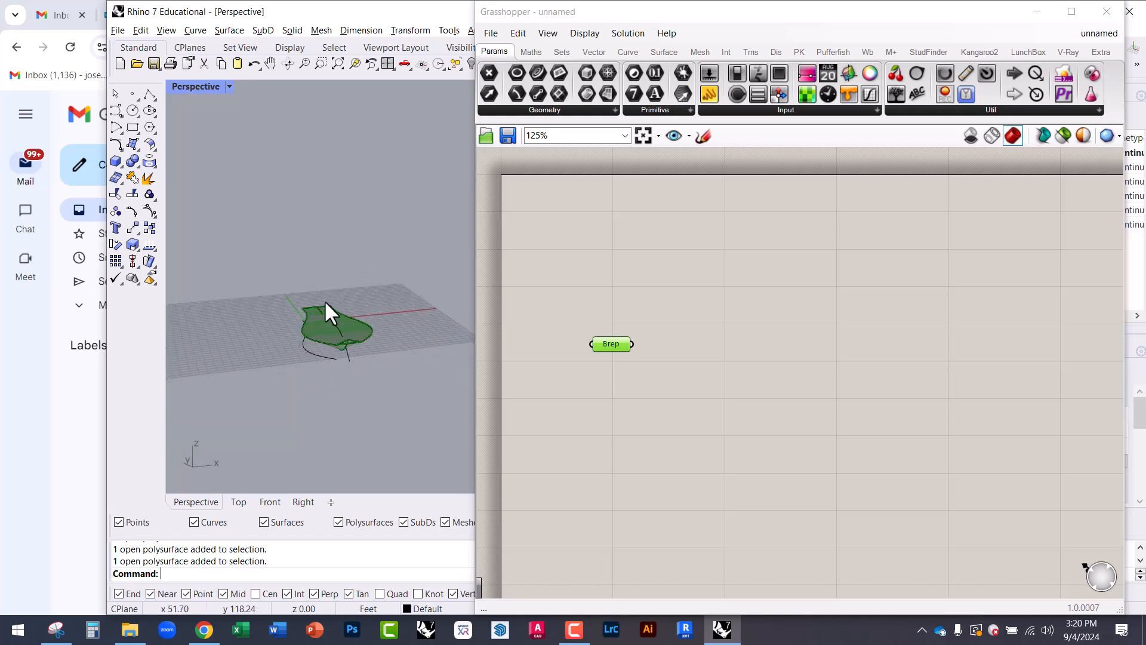
scroll(332, 367, "up", 10)
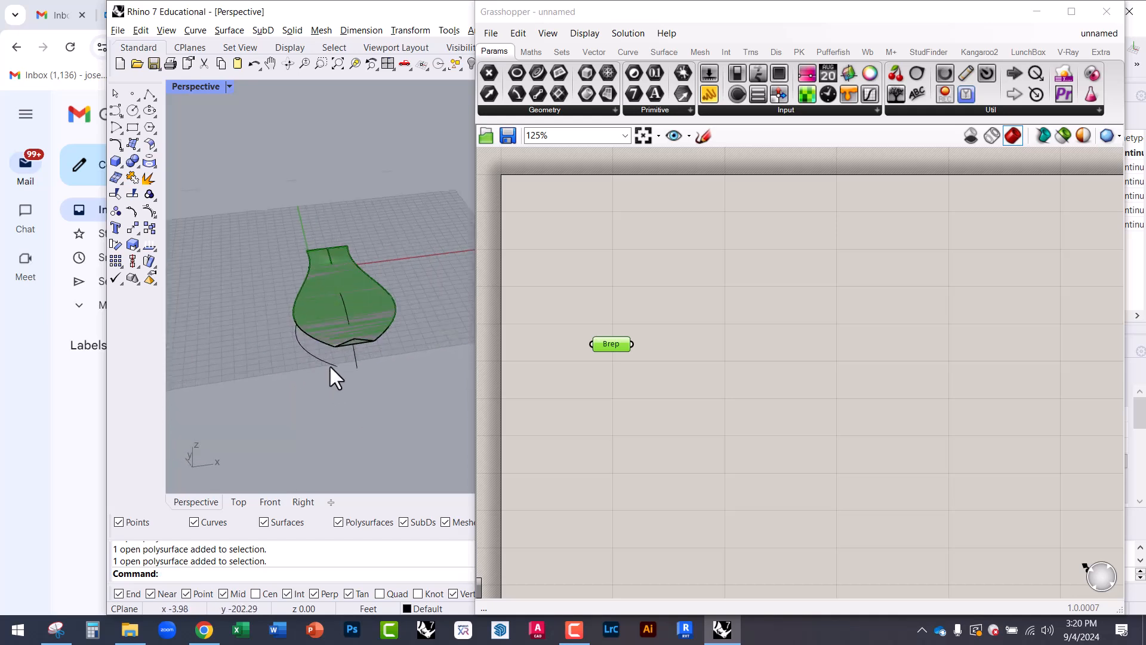
left_click_drag(284, 330, 292, 341)
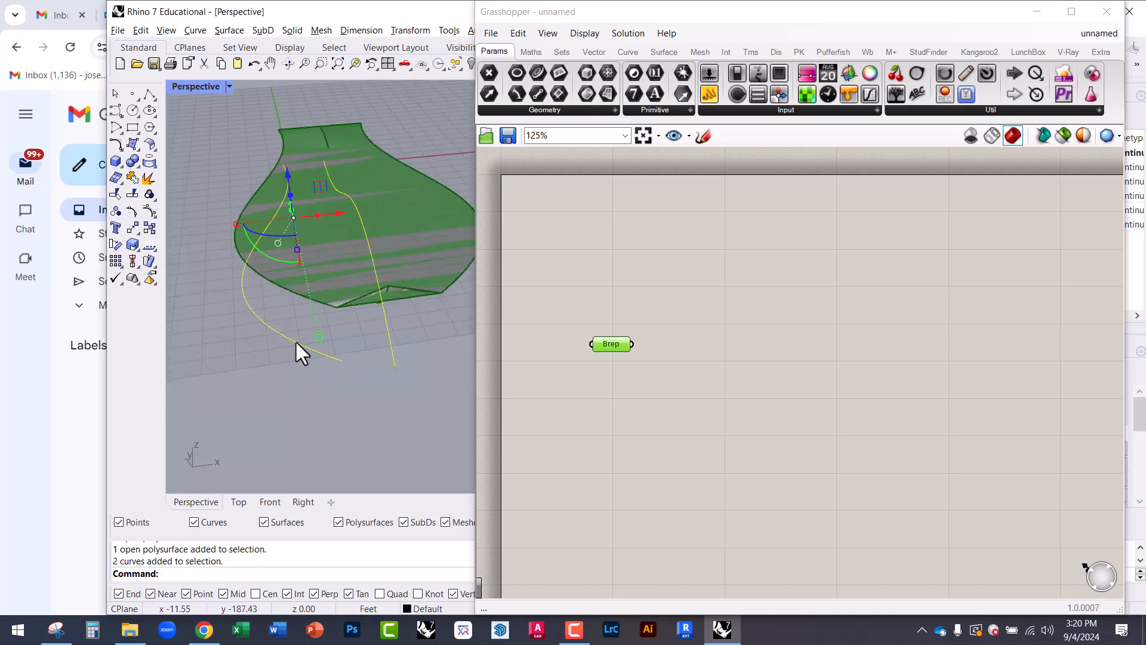
key("ctrl+h")
right_click_drag(314, 310, 403, 306)
scroll(333, 400, "down", 7)
mouse_move(333, 400)
right_mouse_down()
mouse_move(352, 361)
mouse_move(344, 381)
right_mouse_up()
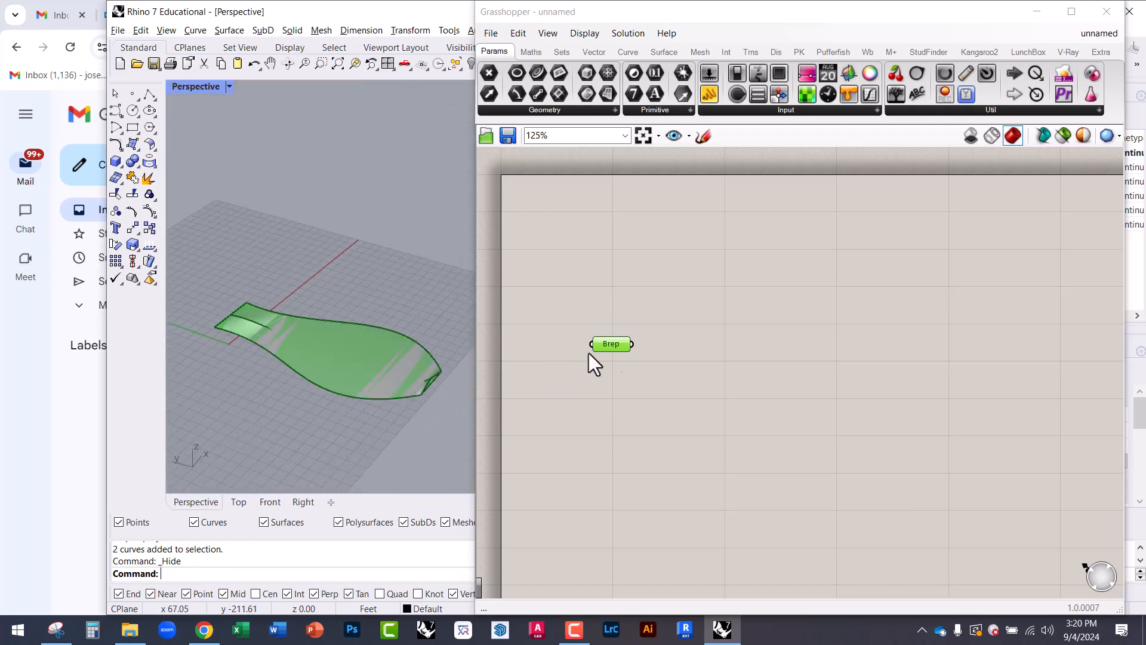
Step: Move the Brep parameter slightly higher on the canvas and deselect it to preview its geometry in red
left_click(617, 351)
left_click_drag(617, 351, 623, 329)
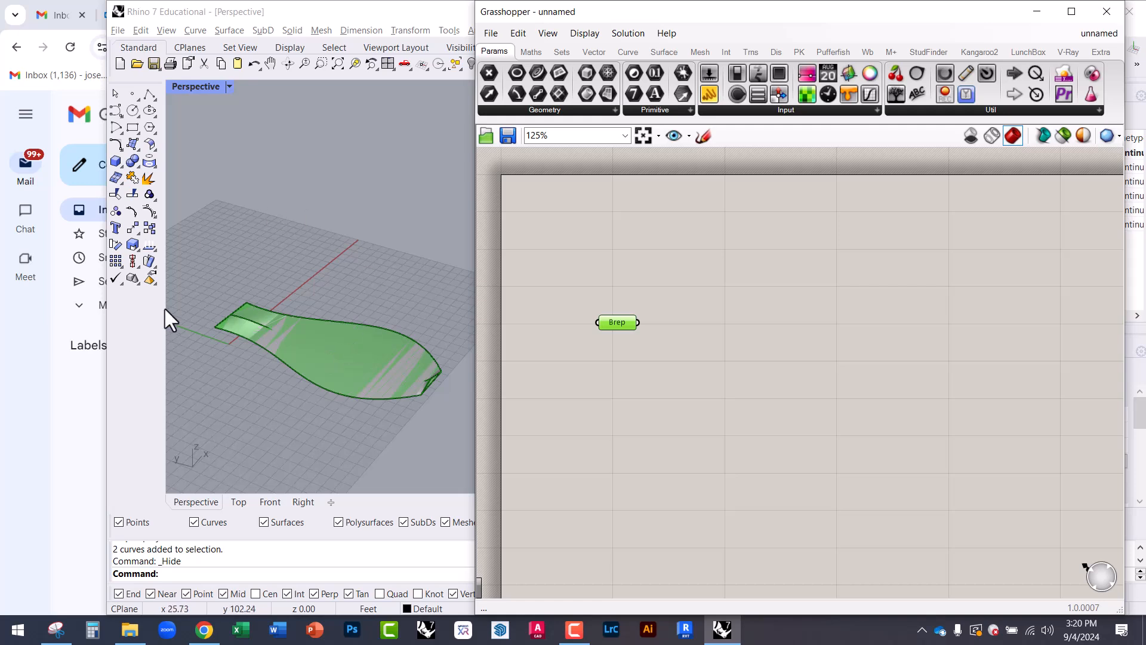
scroll(281, 377, "down", 4)
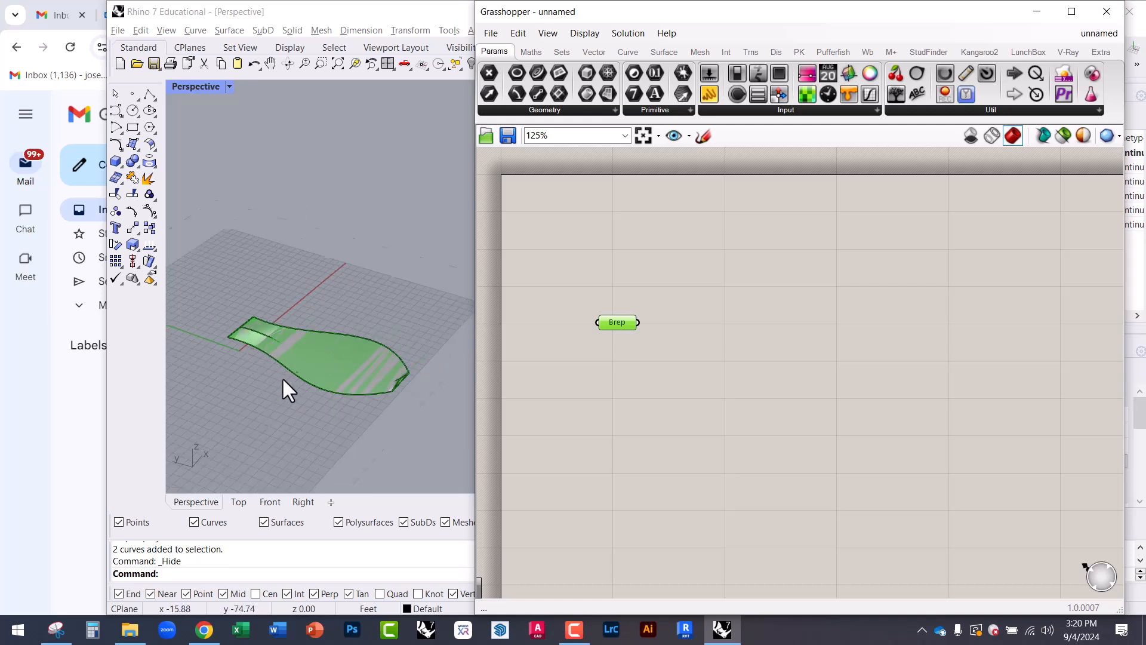
scroll(252, 329, "up", 4)
left_click(611, 269)
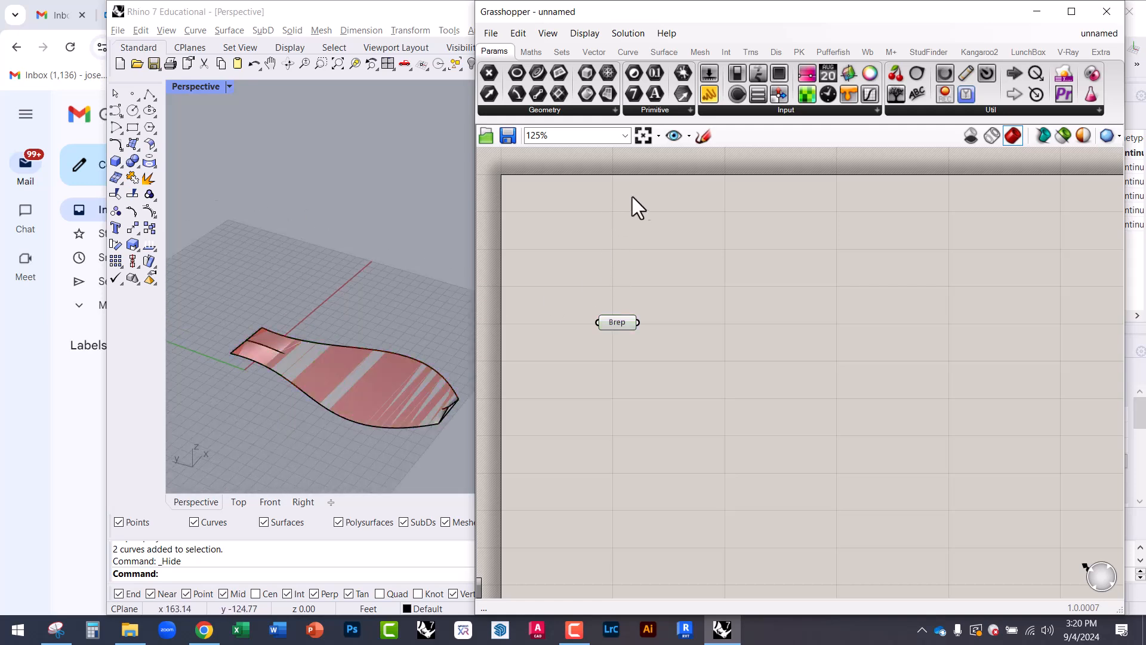
scroll(629, 198, "down", 1)
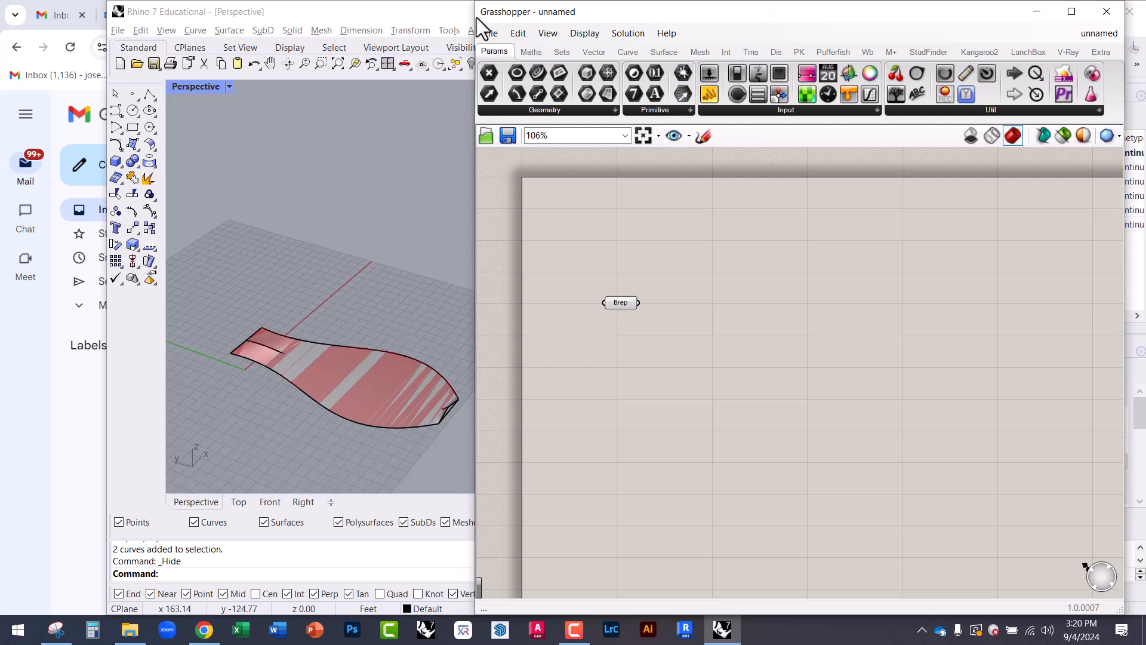
Step: Widen the Grasshopper window over the Rhino viewport and check that the Obscure Components view option is enabled
left_click_drag(476, 18, 114, 65)
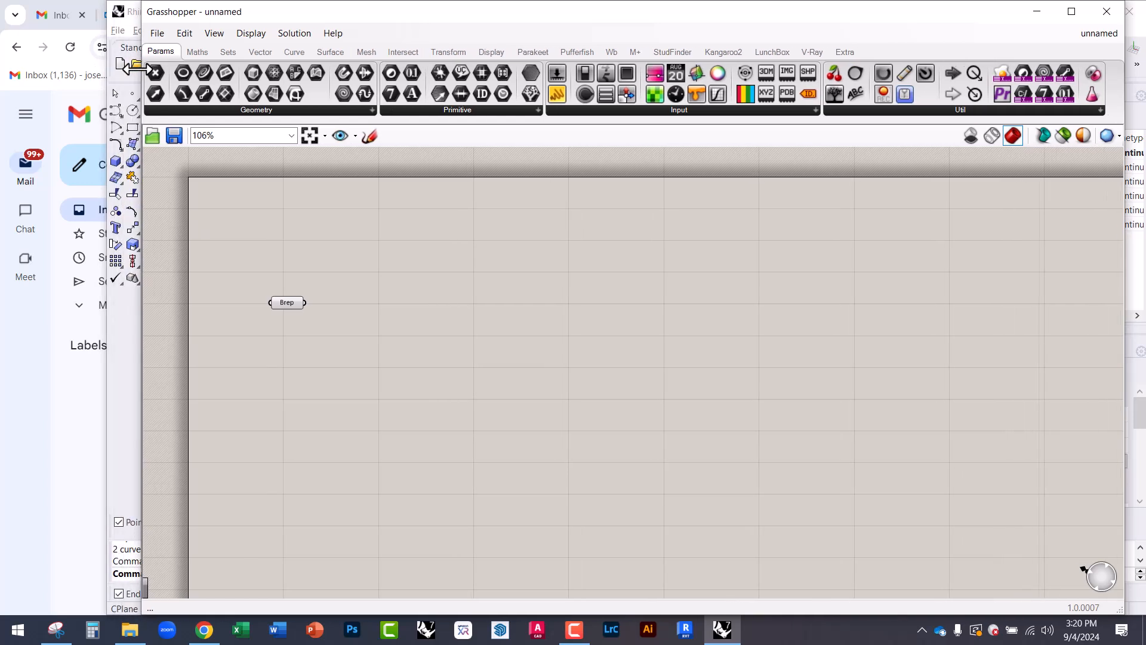
left_click(200, 34)
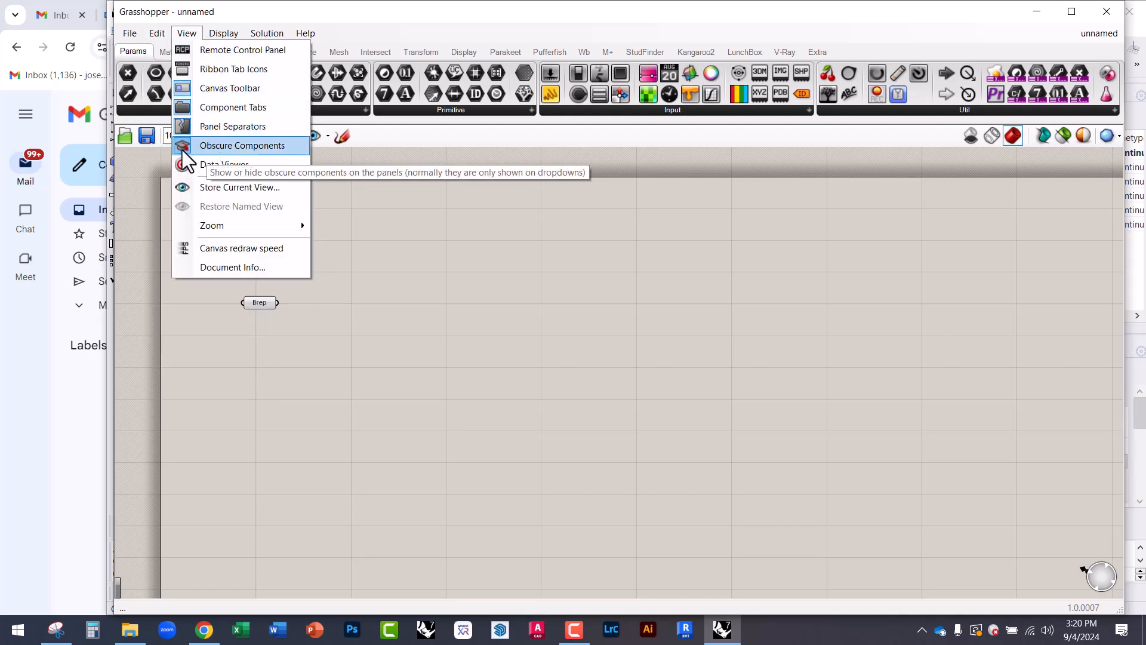
left_click(440, 234)
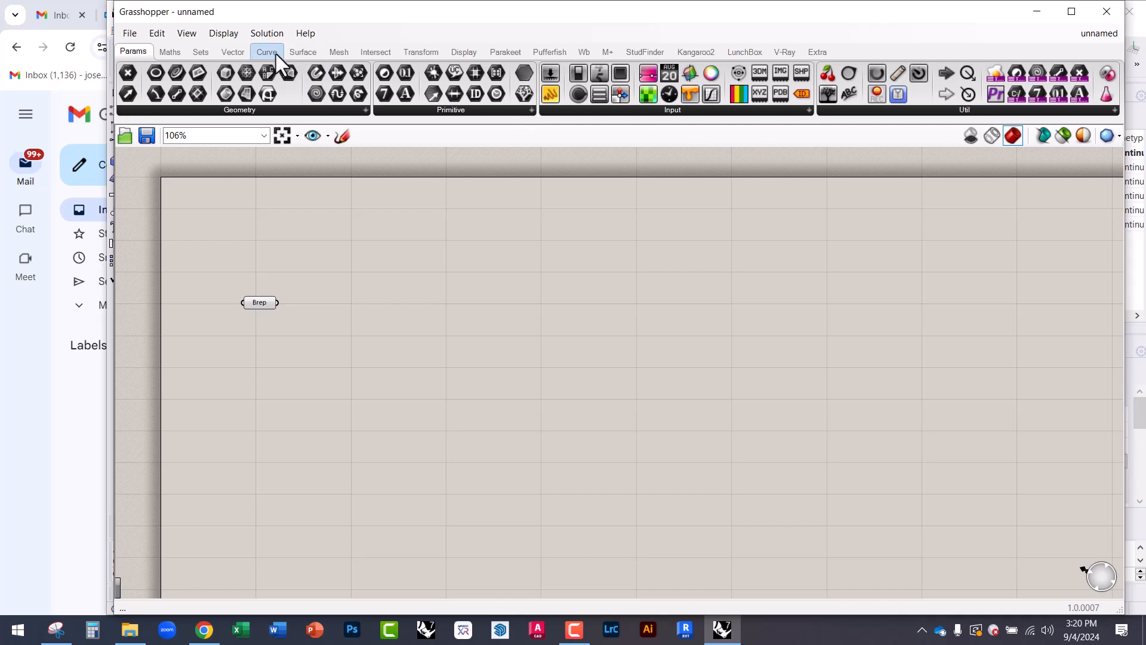
Step: Browse the components offered in the Vector, Curve, Surface, Mesh and Intersect categories
left_click(234, 50)
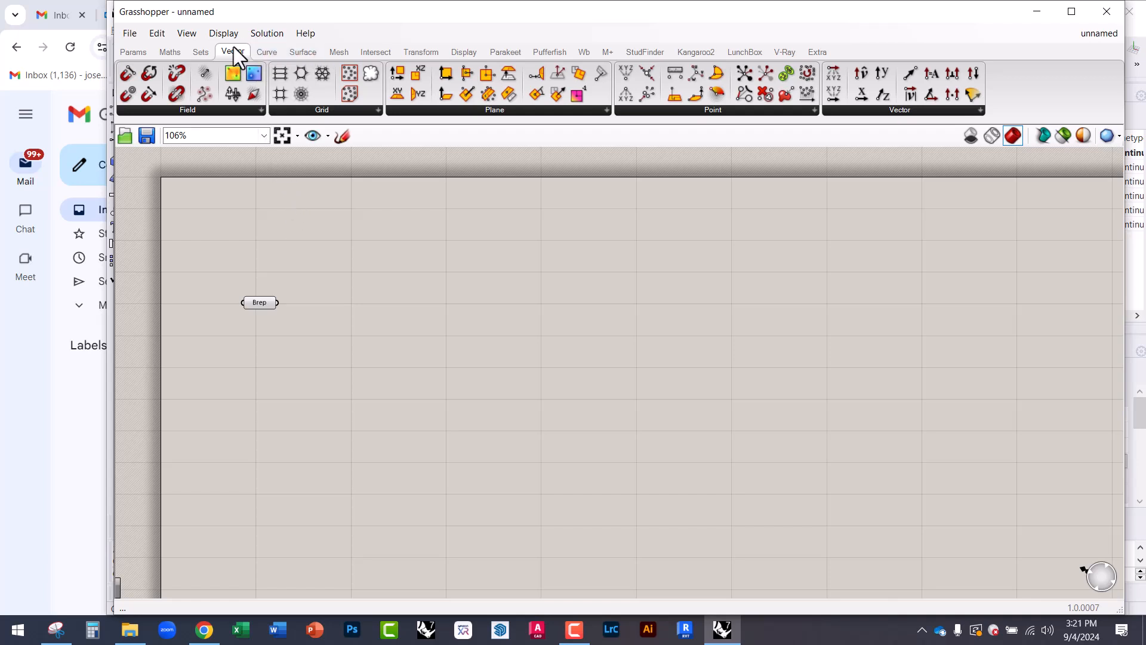
left_click(263, 54)
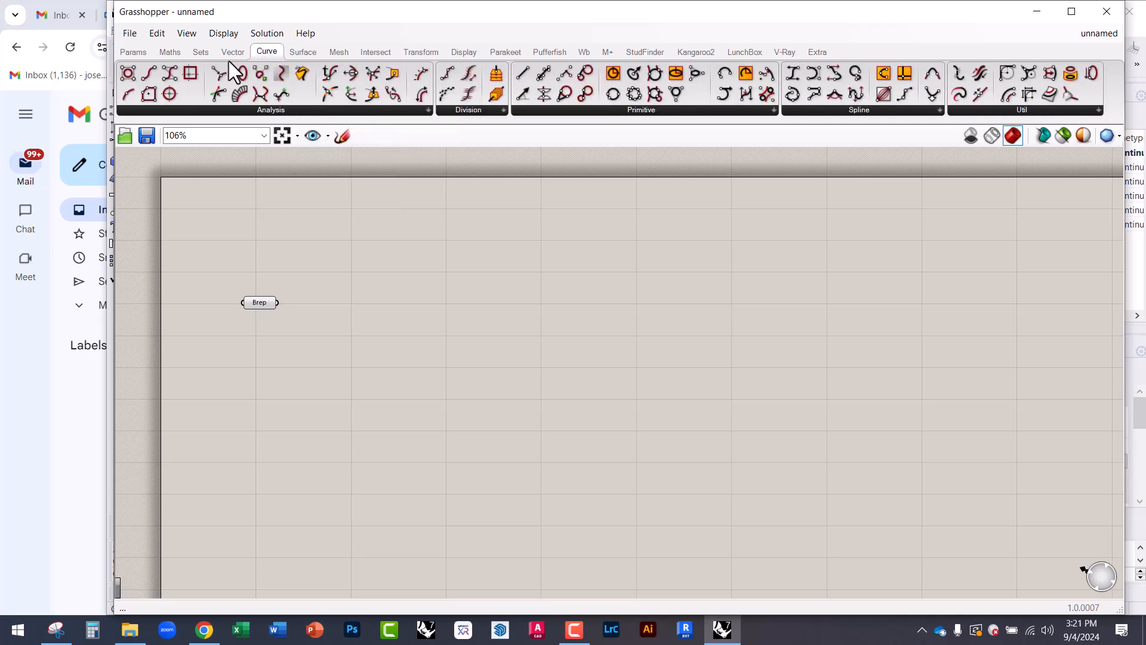
left_click(298, 53)
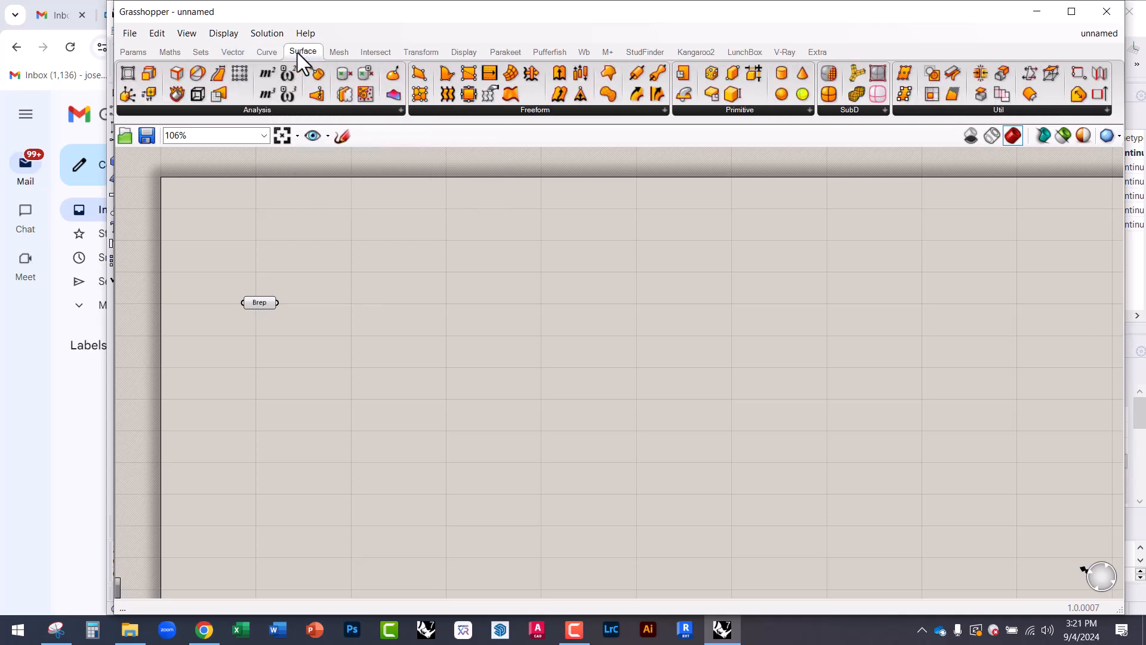
left_click(339, 54)
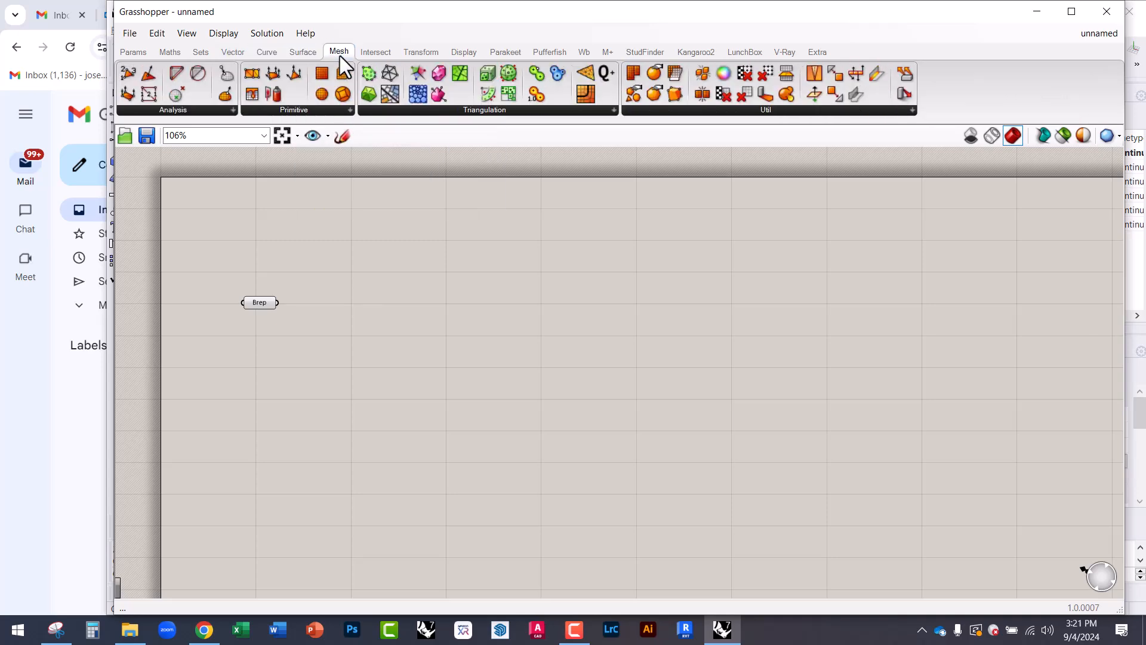
left_click(375, 53)
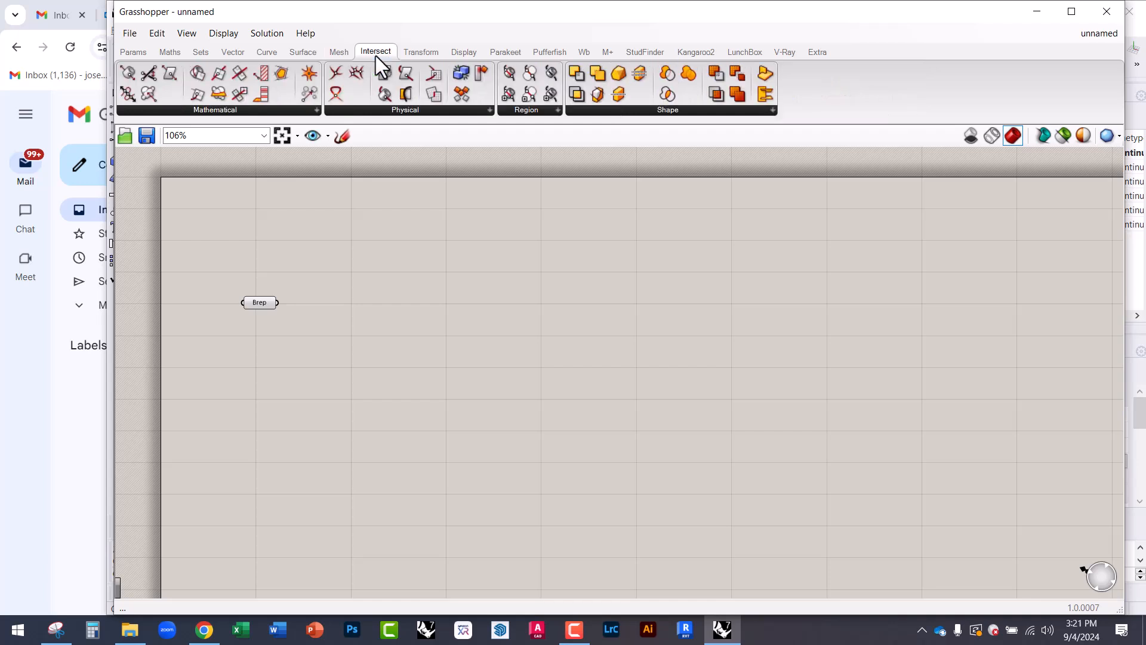
Step: Add a Polar Array component from the Transform category's Array group to the canvas, above and beside the Brep parameter
left_click(410, 57)
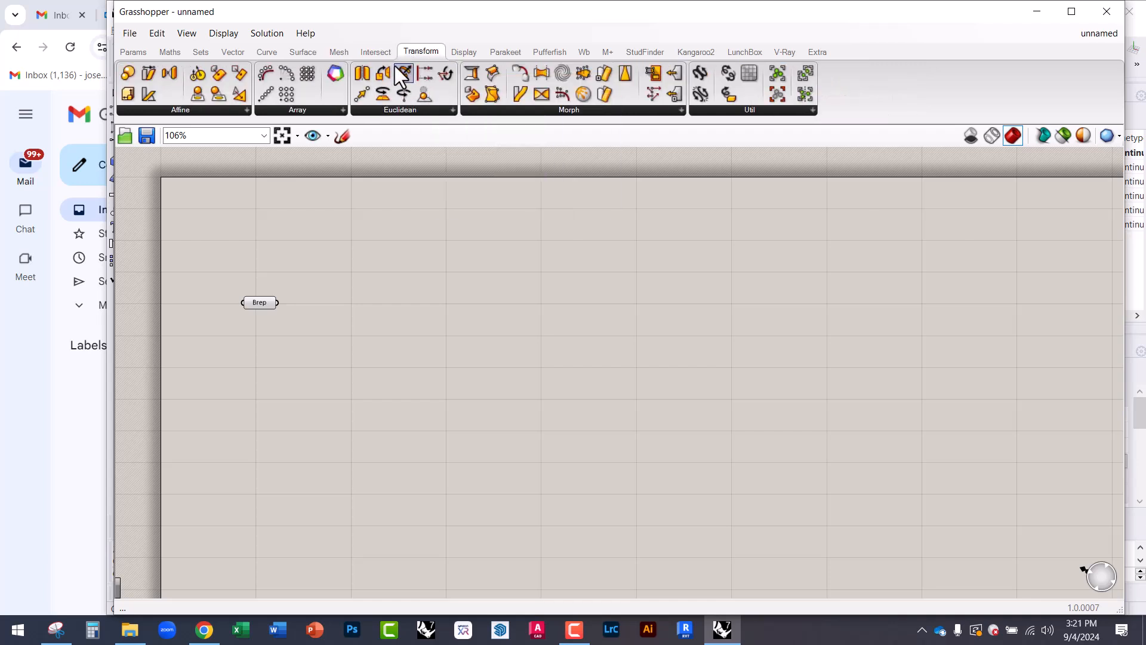
left_click(299, 112)
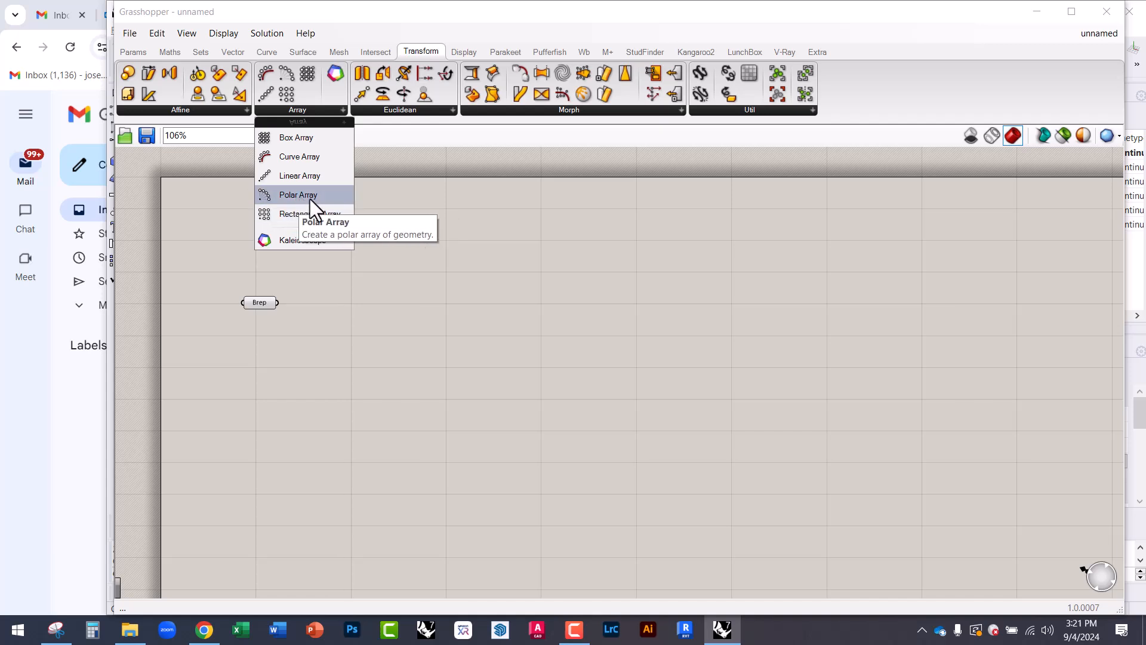
left_click_drag(296, 201, 346, 235)
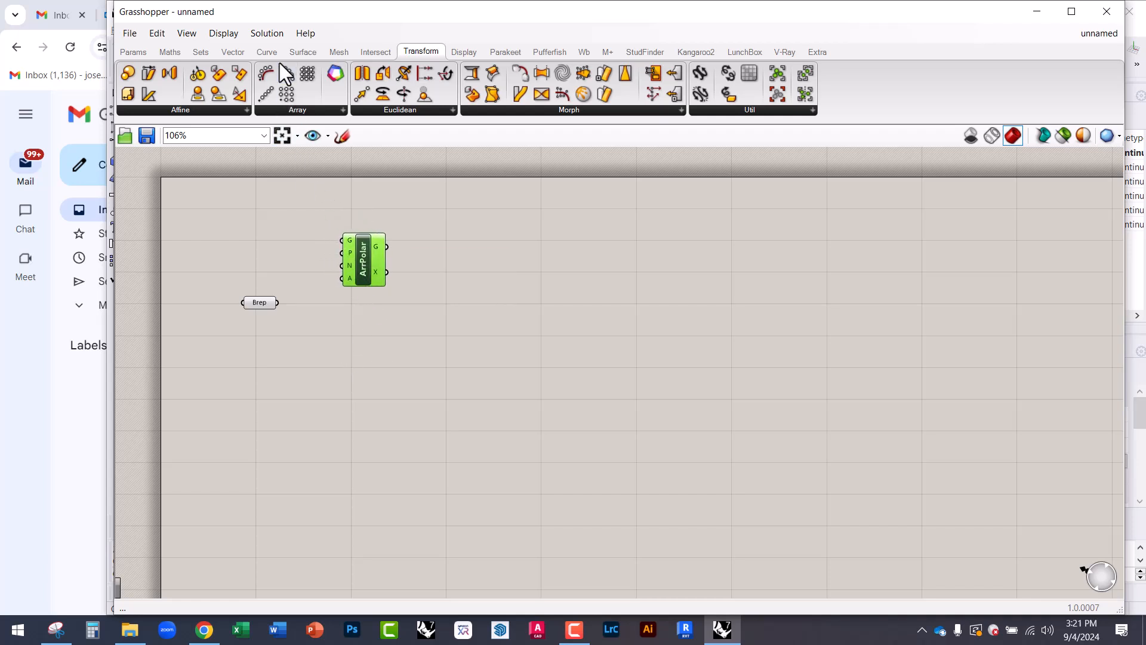
left_click_drag(374, 275, 391, 285)
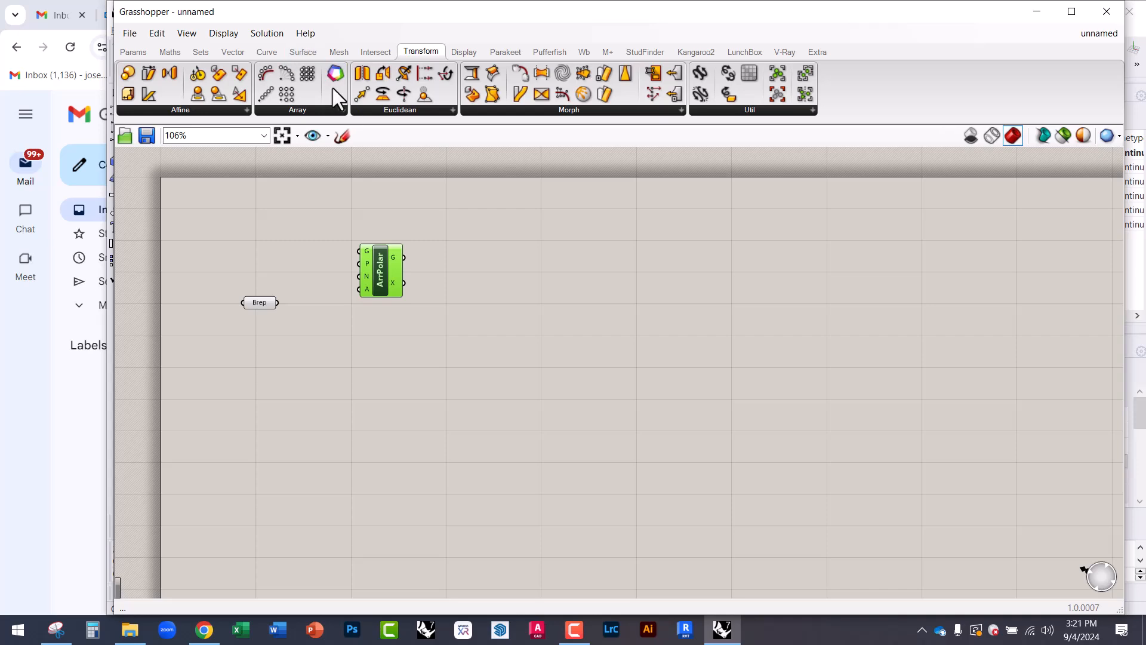
Step: Place a second Polar Array component through a canvas keyword search for "polar" and delete that duplicate
right_click_drag(515, 324, 527, 369)
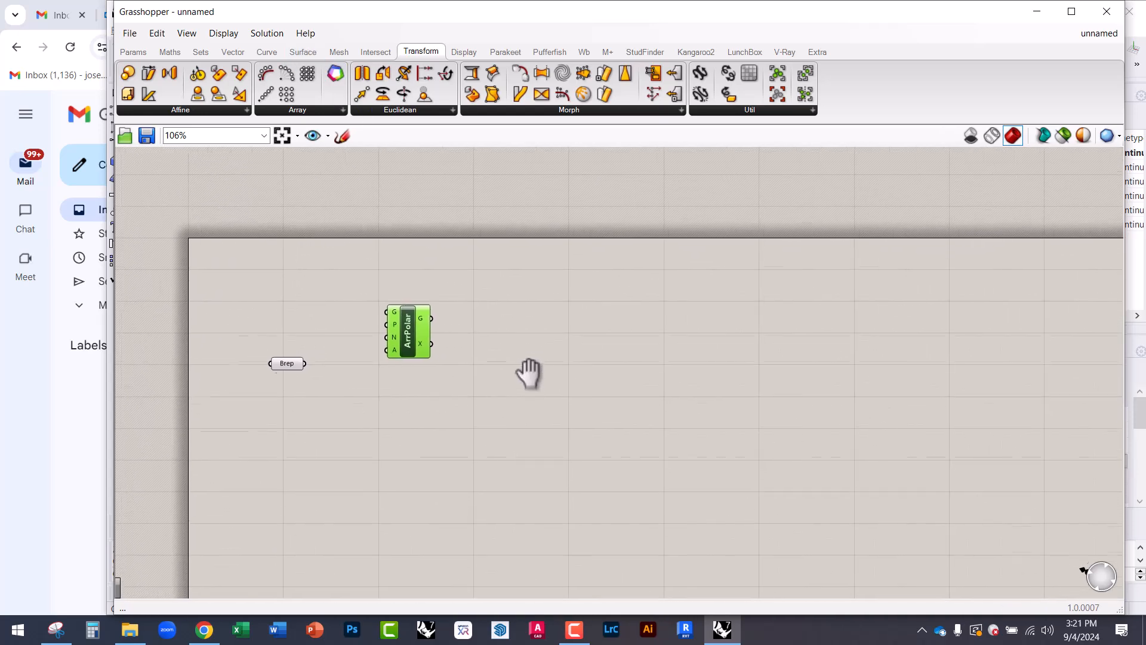
scroll(435, 370, "up", 2)
right_click_drag(401, 428, 407, 363)
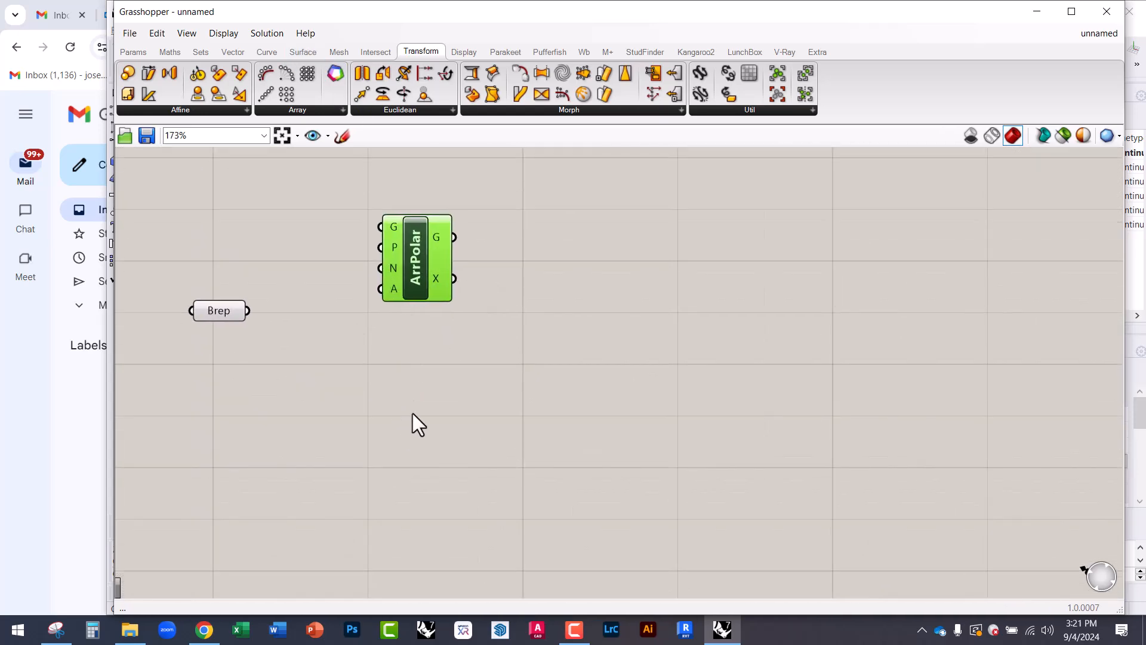
double_click(415, 397)
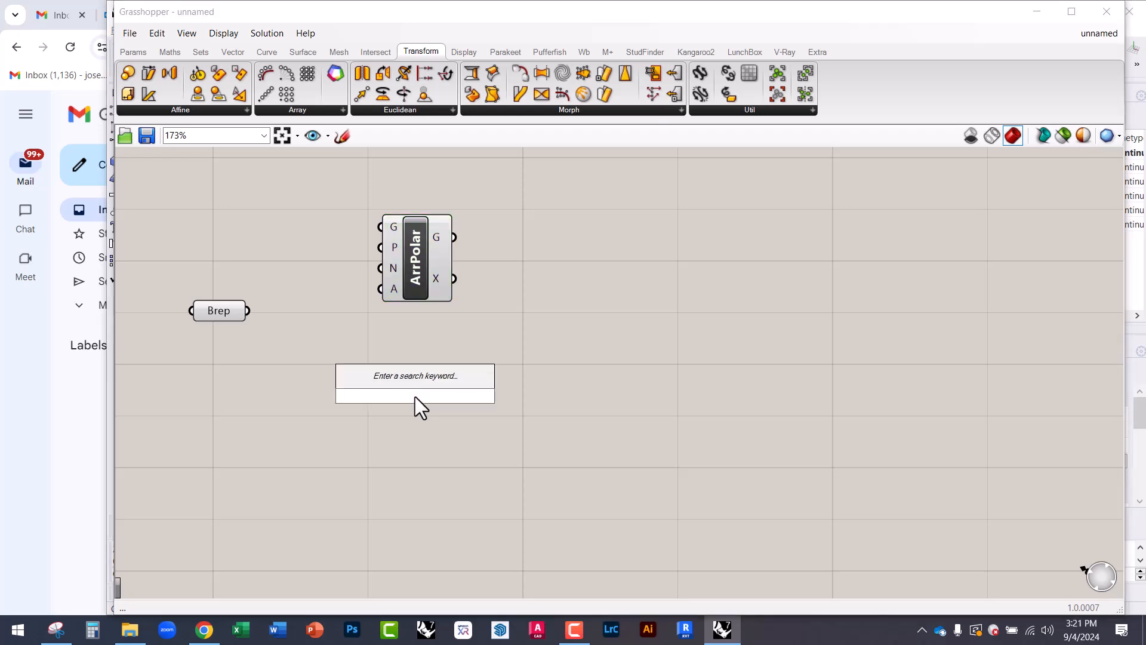
type("pol")
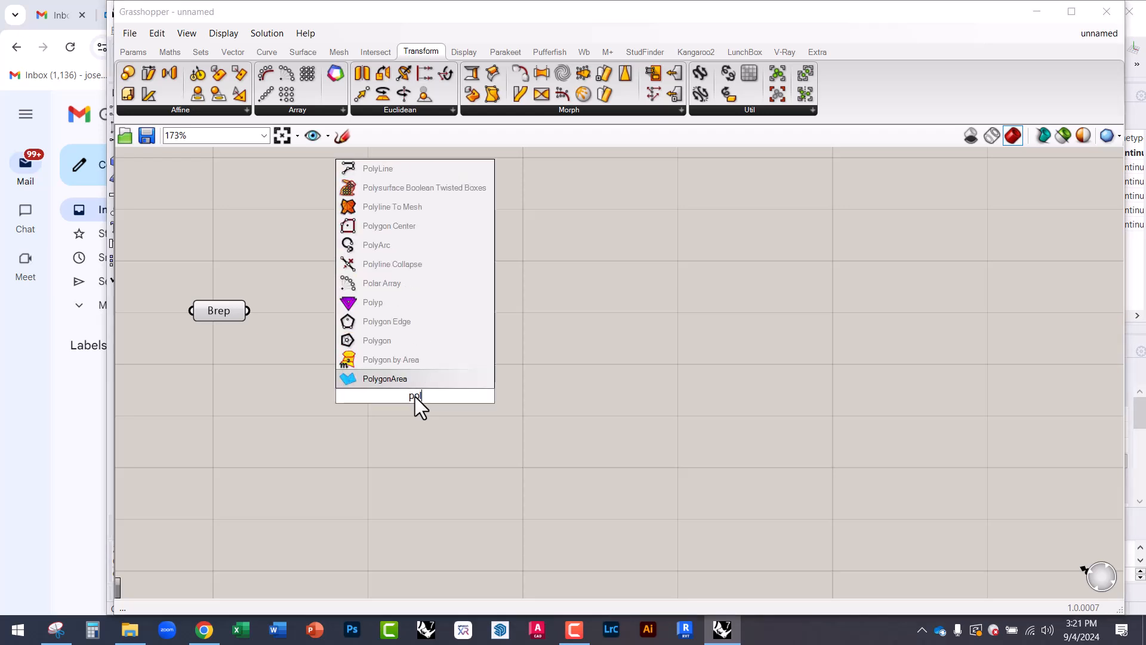
type("ara")
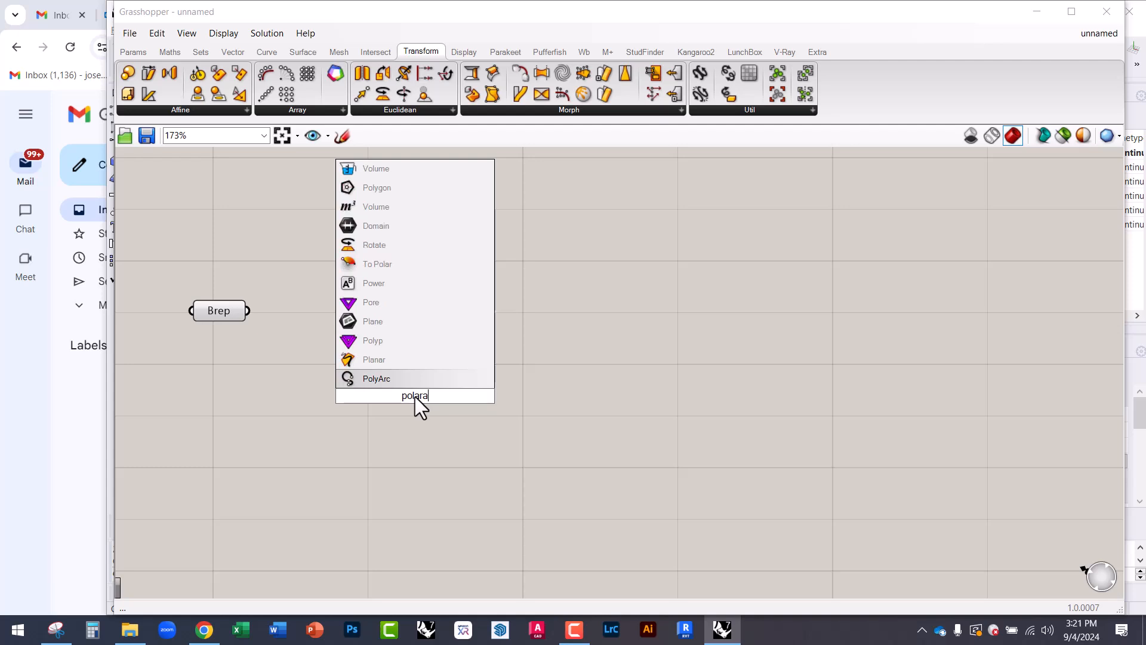
key("BackSpace")
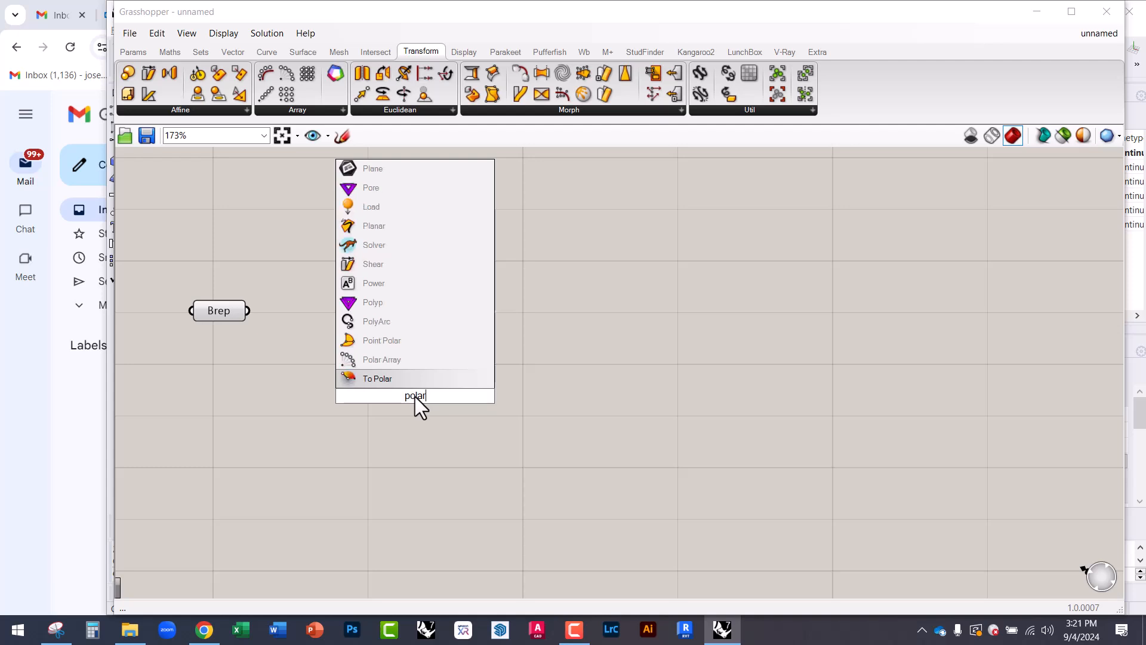
left_click(382, 361)
left_click_drag(409, 403, 475, 416)
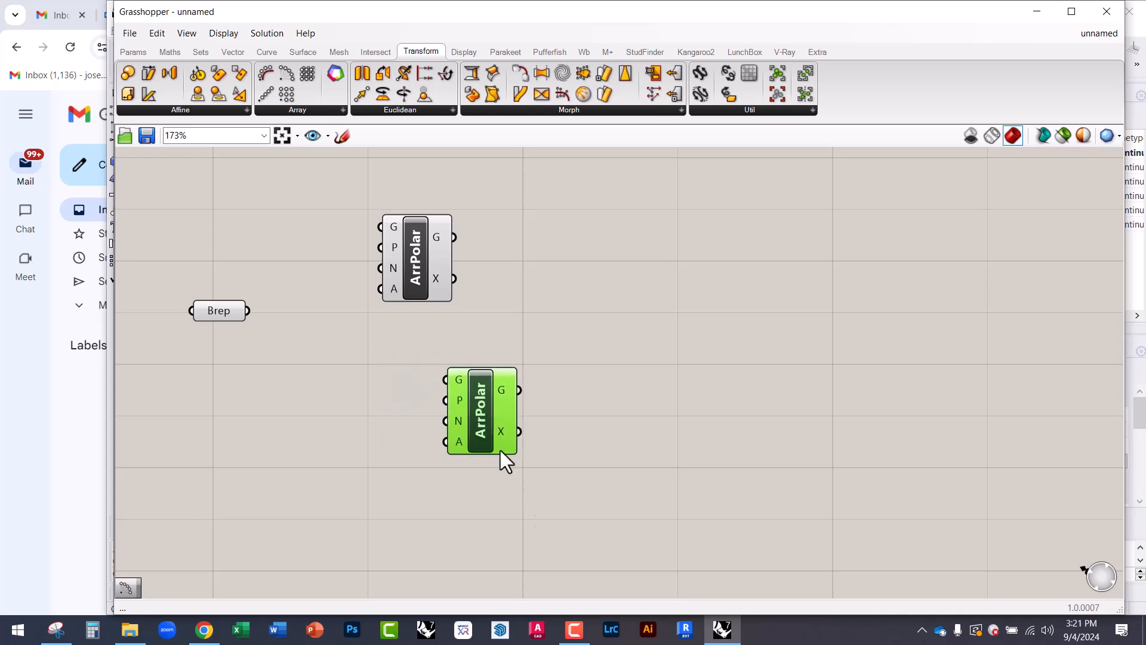
key("Delete")
Step: Align the Polar Array and Brep components side by side and narrow the Grasshopper window to reveal the Rhino viewport
left_click_drag(408, 248, 388, 306)
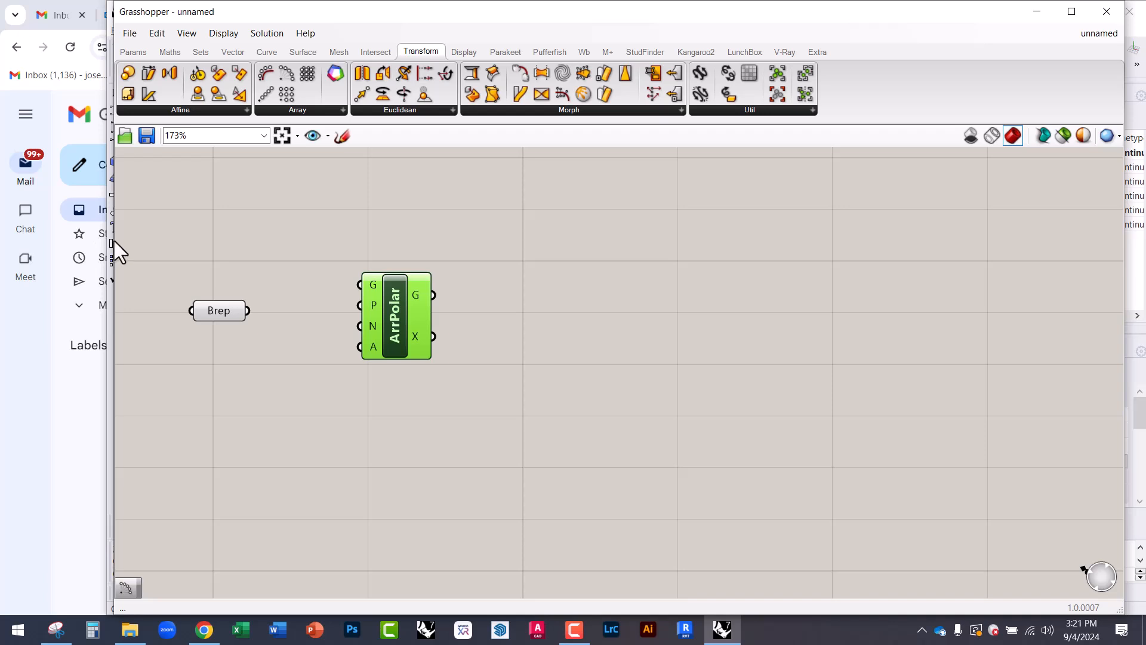
left_click_drag(118, 238, 348, 269)
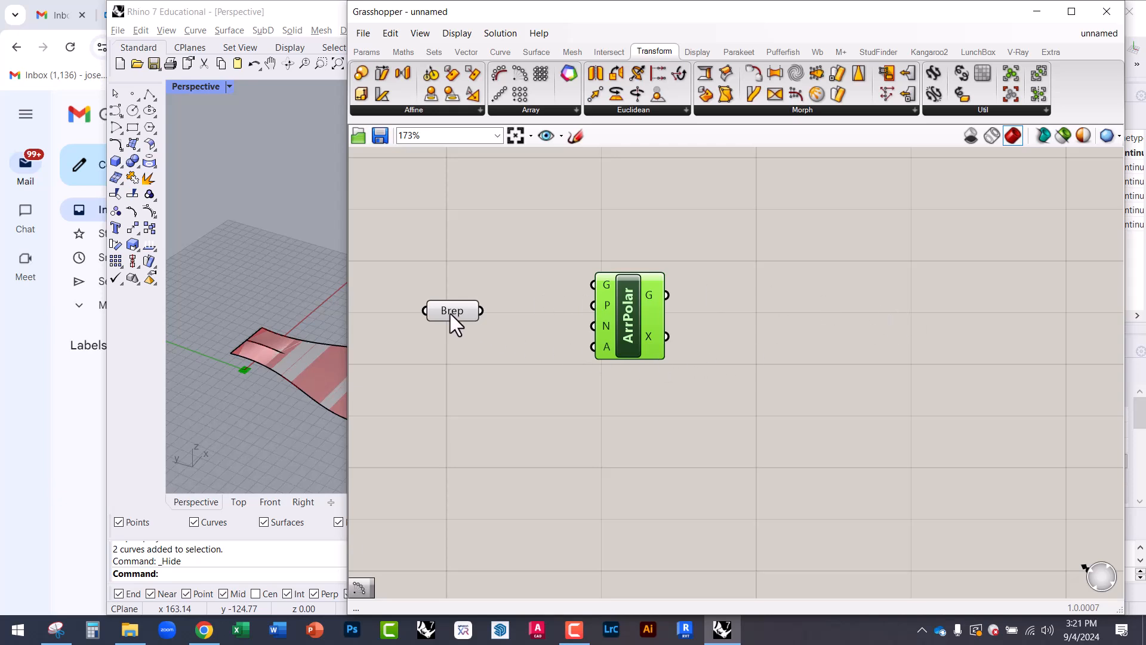
left_click_drag(450, 313, 442, 297)
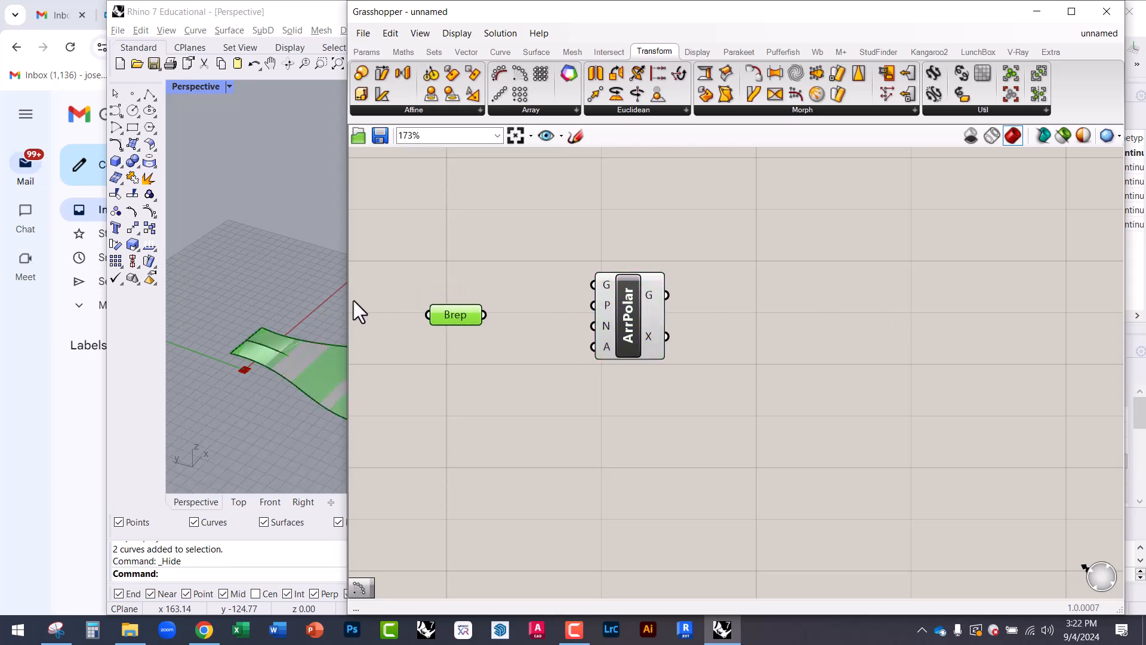
left_click_drag(346, 296, 458, 297)
left_click_drag(741, 308, 717, 317)
Step: Inspect the Polar Array's Geometry (G) input and connect the Brep parameter's output to it
scroll(626, 321, "up", 2)
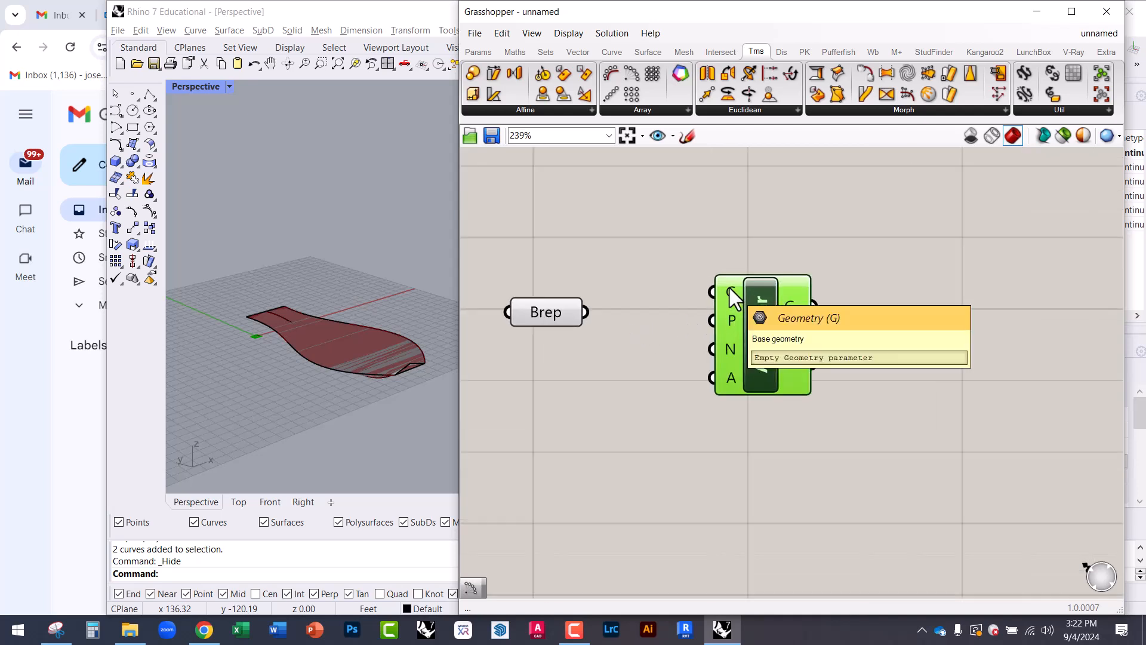
scroll(729, 287, "up", 1)
scroll(730, 302, "up", 2)
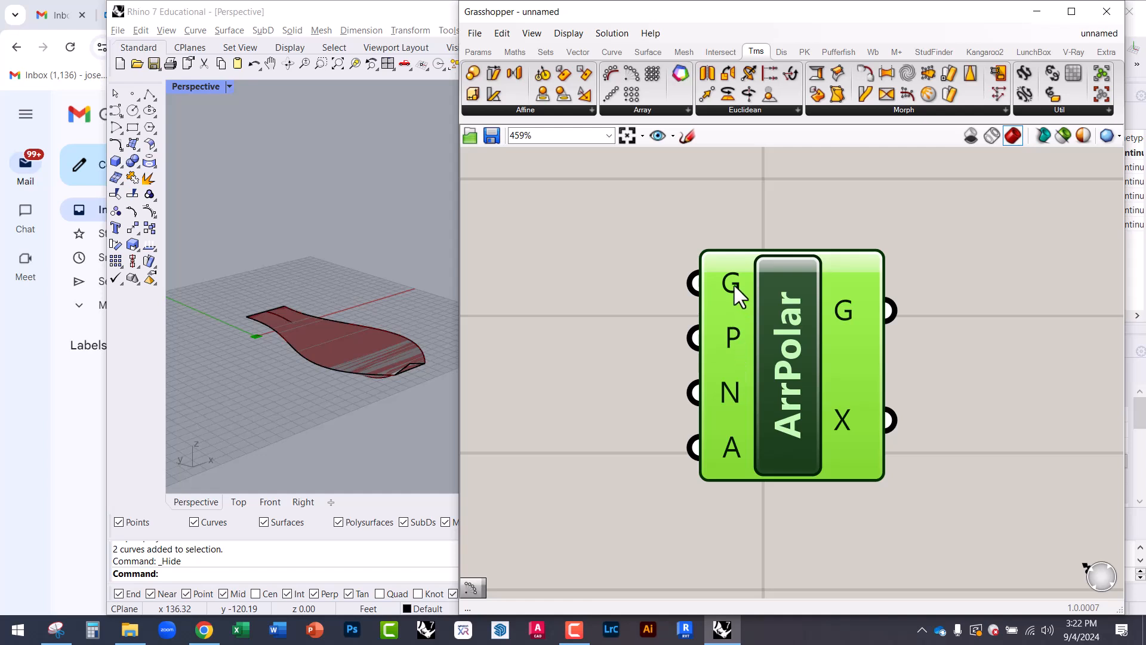
mouse_move(730, 277)
right_click_drag(615, 421, 761, 406)
scroll(827, 389, "down", 2)
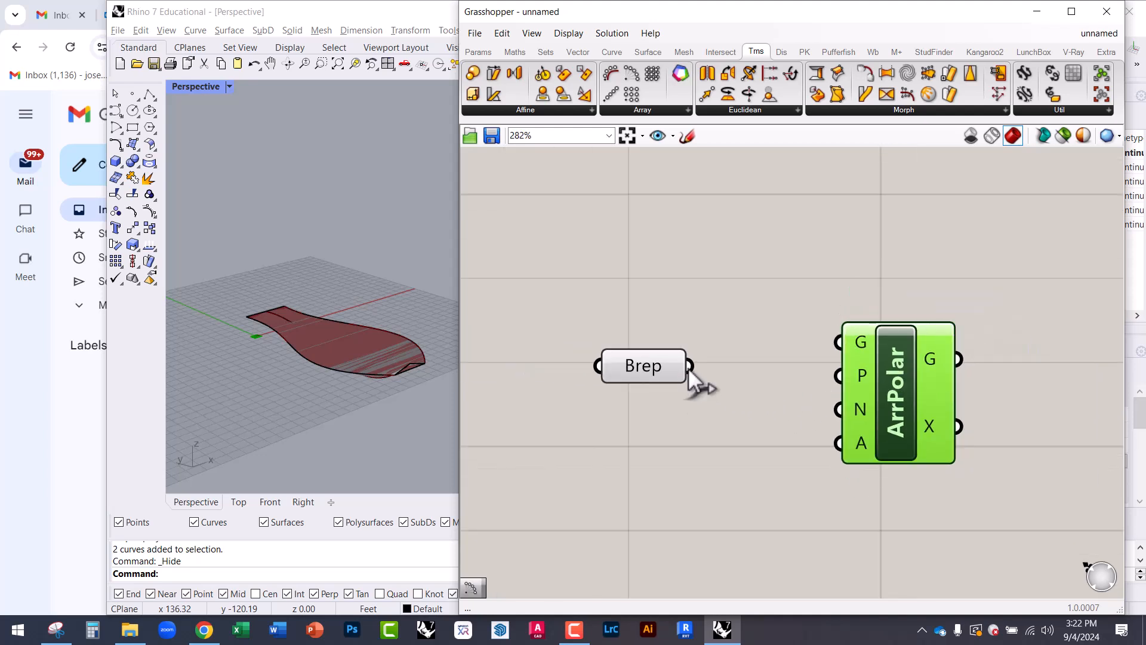
left_click_drag(655, 376, 839, 342)
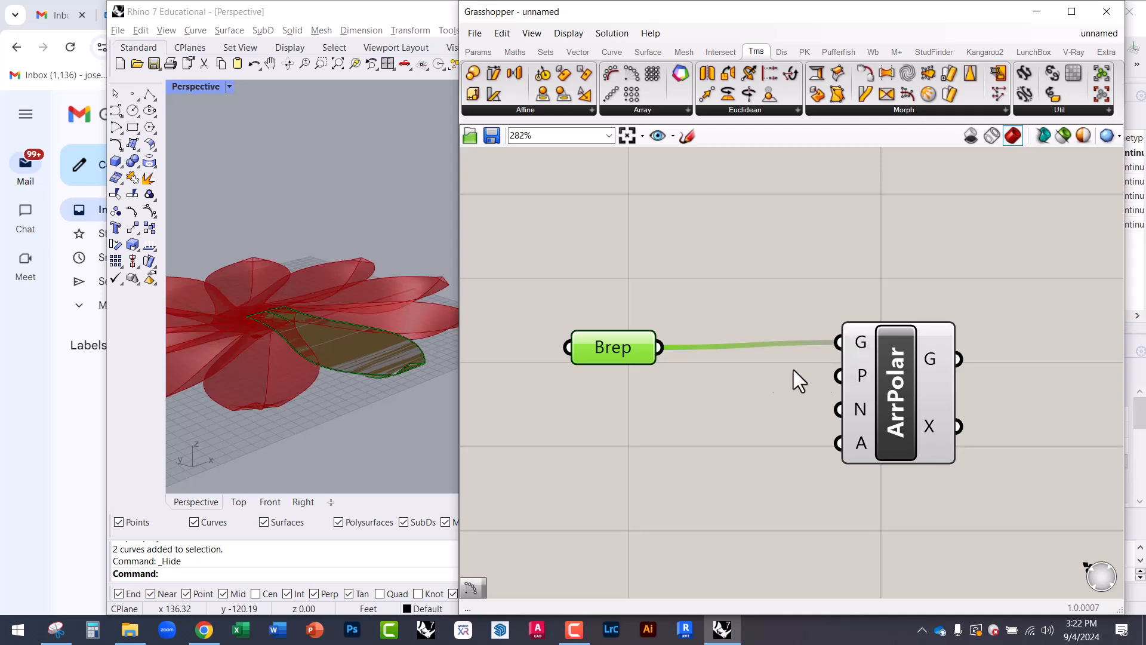
Step: Move the Polar Array component slightly closer to the Brep parameter and narrow the Grasshopper window to show more of the array
right_click_drag(339, 336, 306, 336)
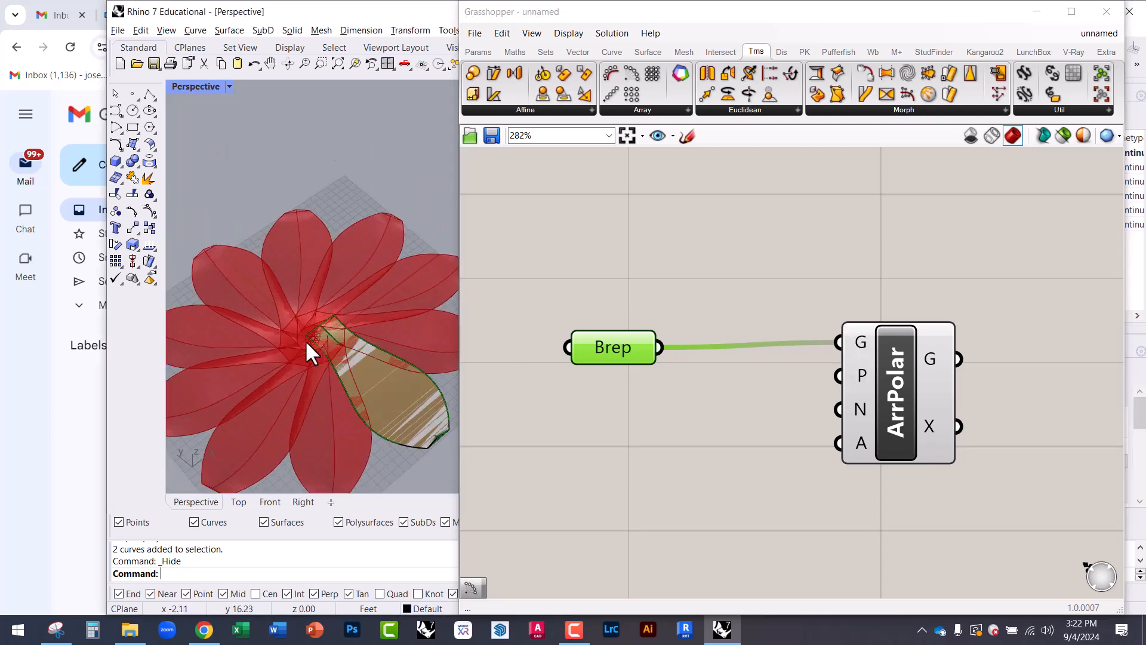
left_click_drag(894, 398, 868, 370)
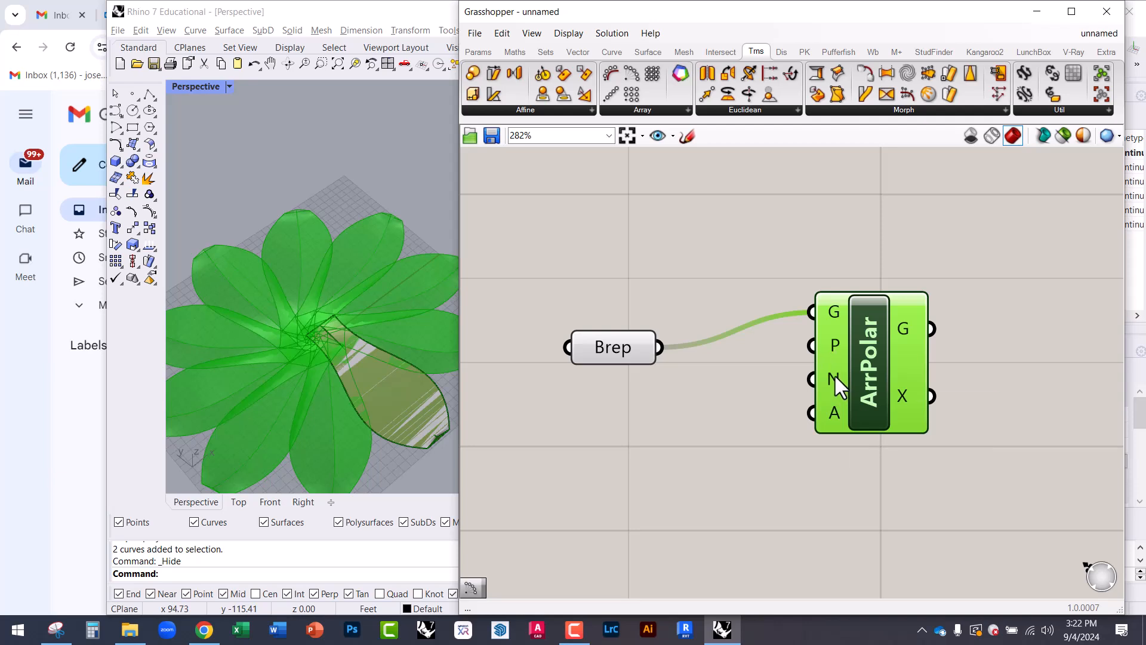
mouse_move(836, 376)
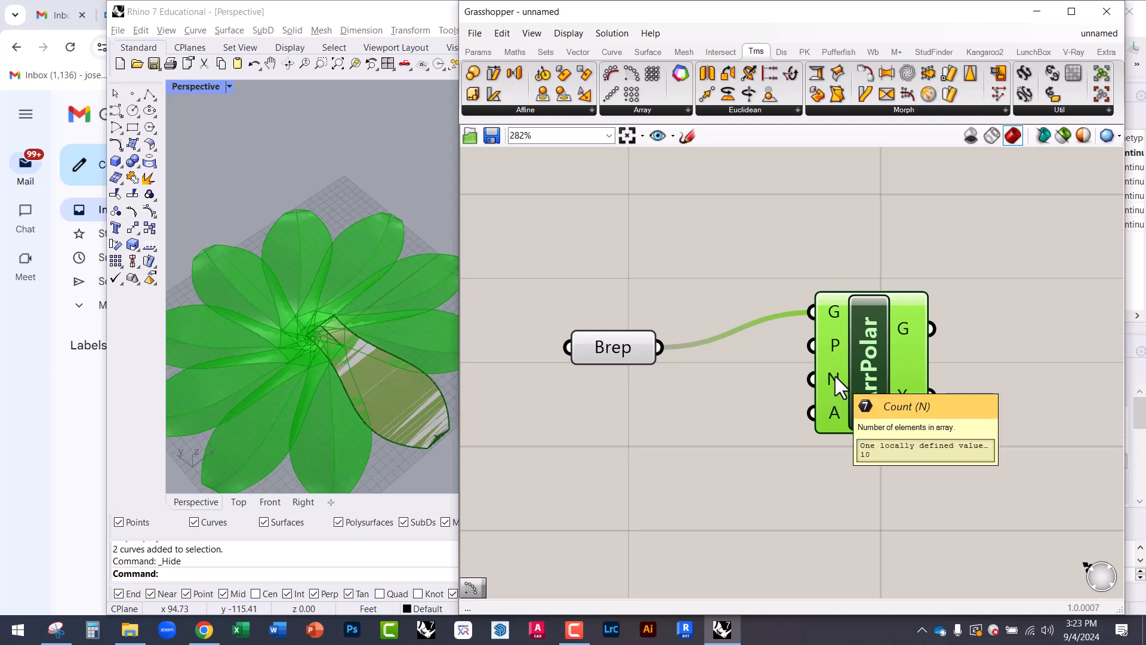
left_click_drag(457, 298, 556, 317)
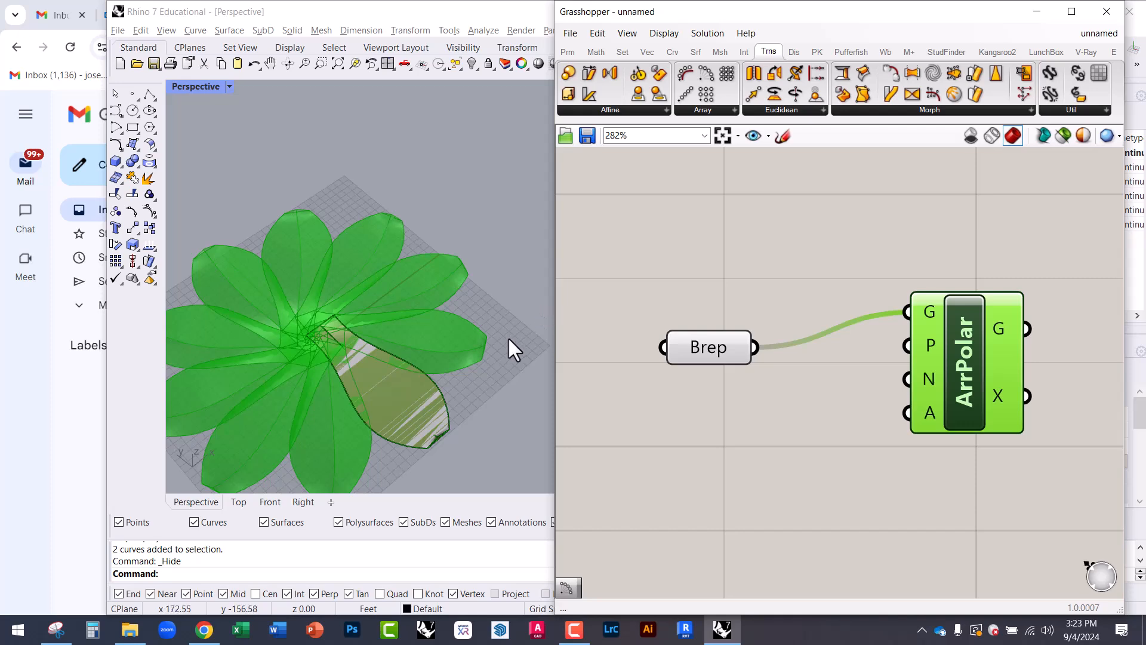
Step: Examine the centre of the arrayed copies from several angles and check the Polar Array's Plane (P) input
scroll(316, 347, "up", 2)
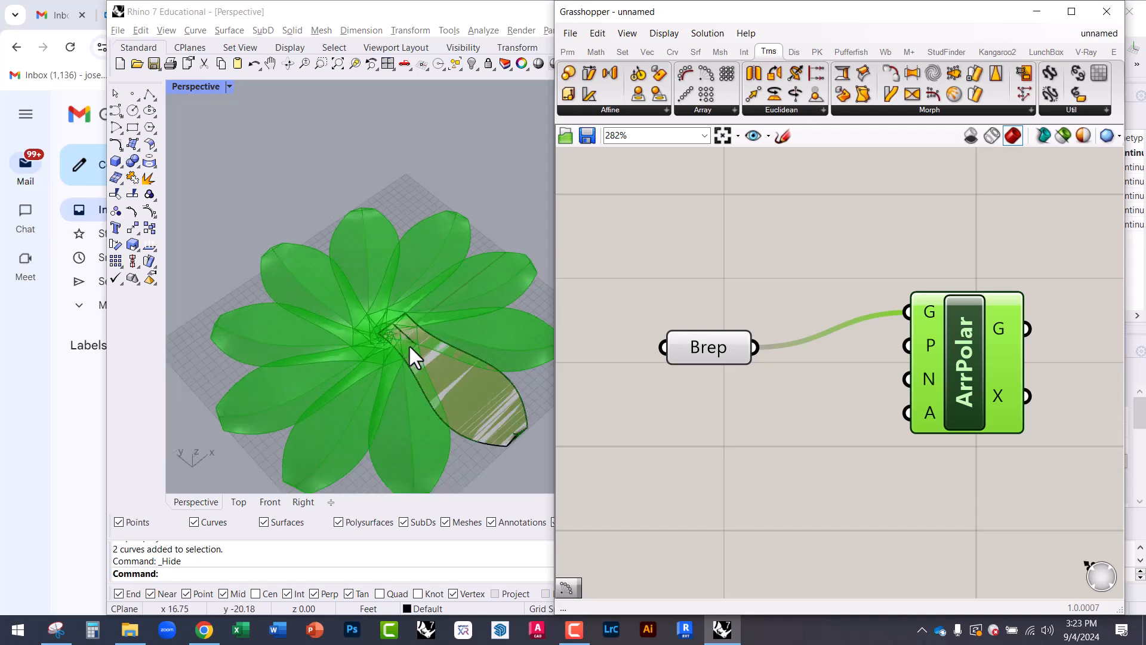
right_click_drag(363, 361, 352, 313)
right_click_drag(417, 328, 378, 340)
scroll(377, 298, "up", 3)
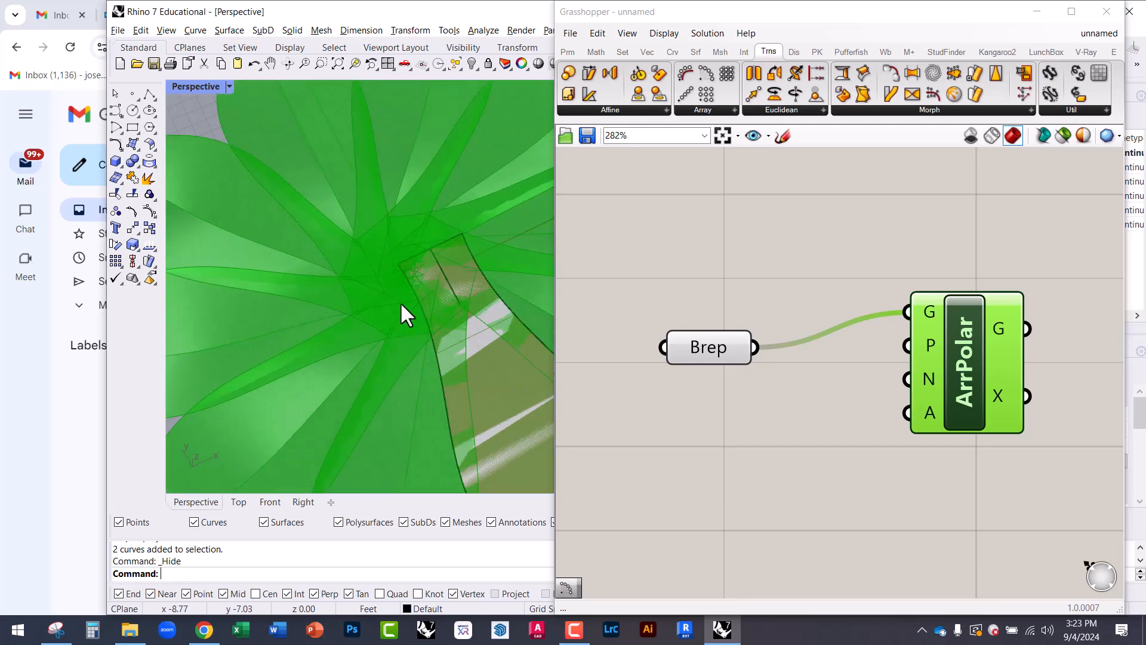
scroll(352, 313, "down", 5)
scroll(404, 308, "up", 2)
scroll(402, 307, "up", 2)
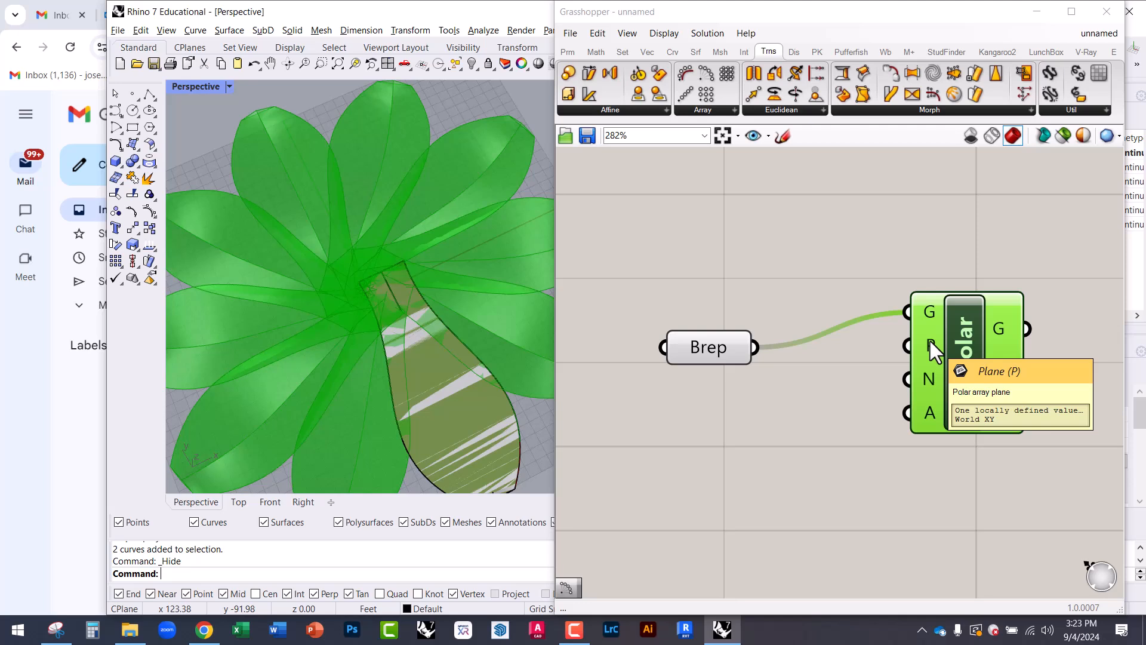
Step: Move the source polysurface in Rhino away from the world origin within the ground plane to enlarge the array's radius
left_click(425, 350)
scroll(310, 377, "down", 4)
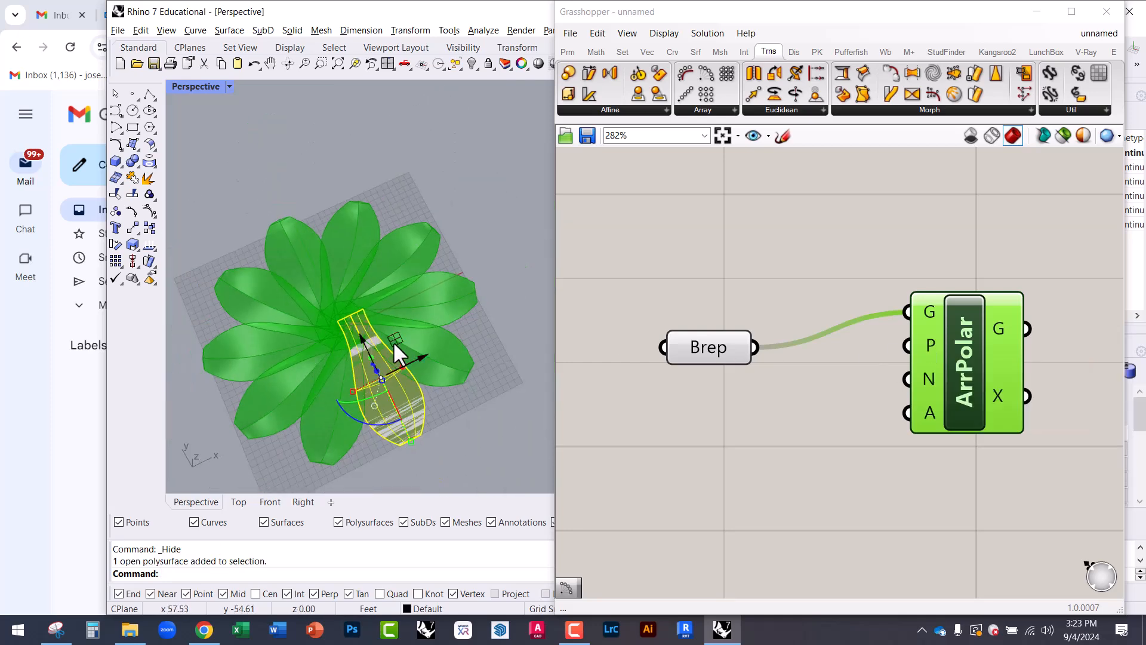
left_click_drag(399, 339, 499, 342)
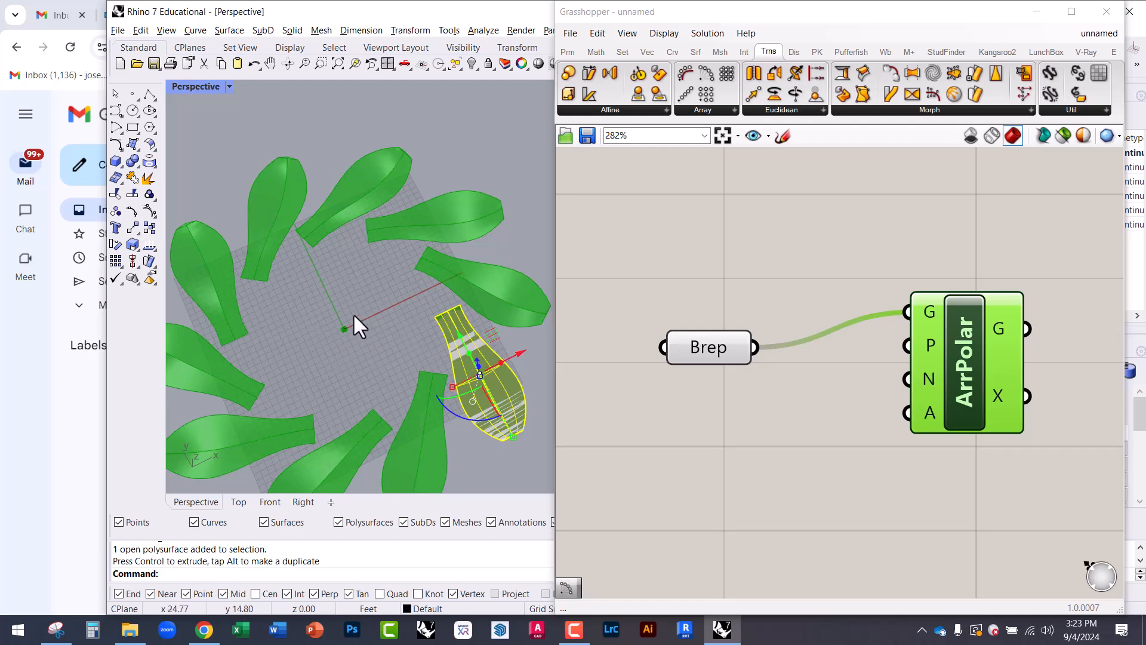
Step: Move the source polysurface from the midpoint of its narrow end edge to the world origin with the Move command
left_click_drag(492, 333, 431, 389)
scroll(380, 374, "up", 3)
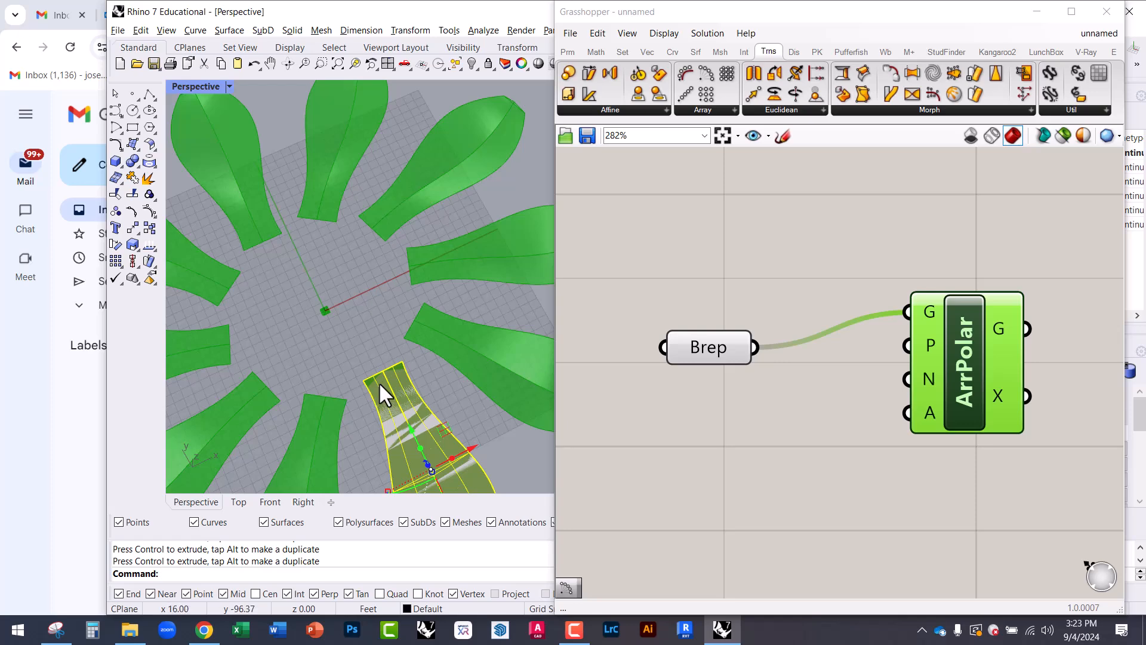
scroll(380, 382, "up", 2)
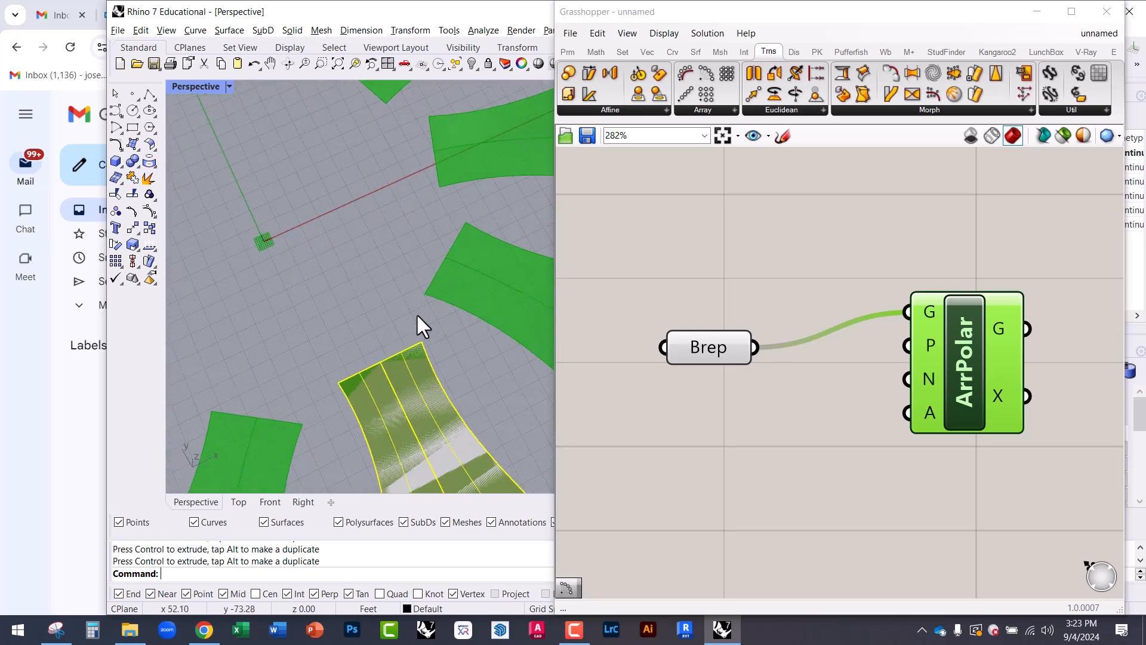
left_click(460, 411)
left_click(415, 394)
type("M")
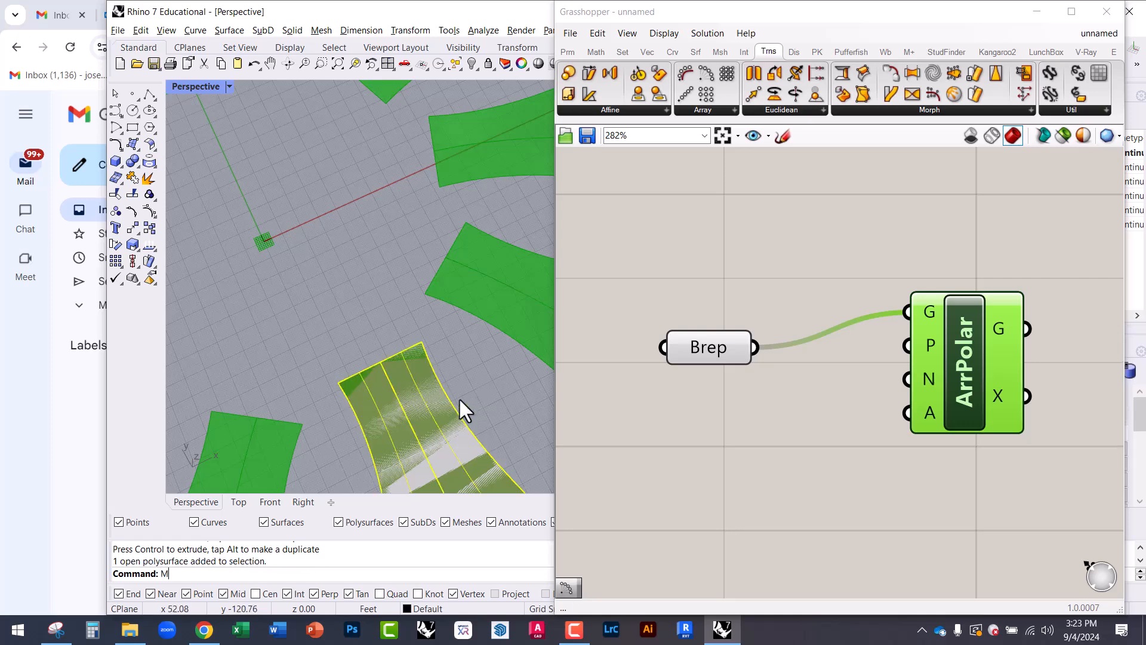
type("ove")
key("Return")
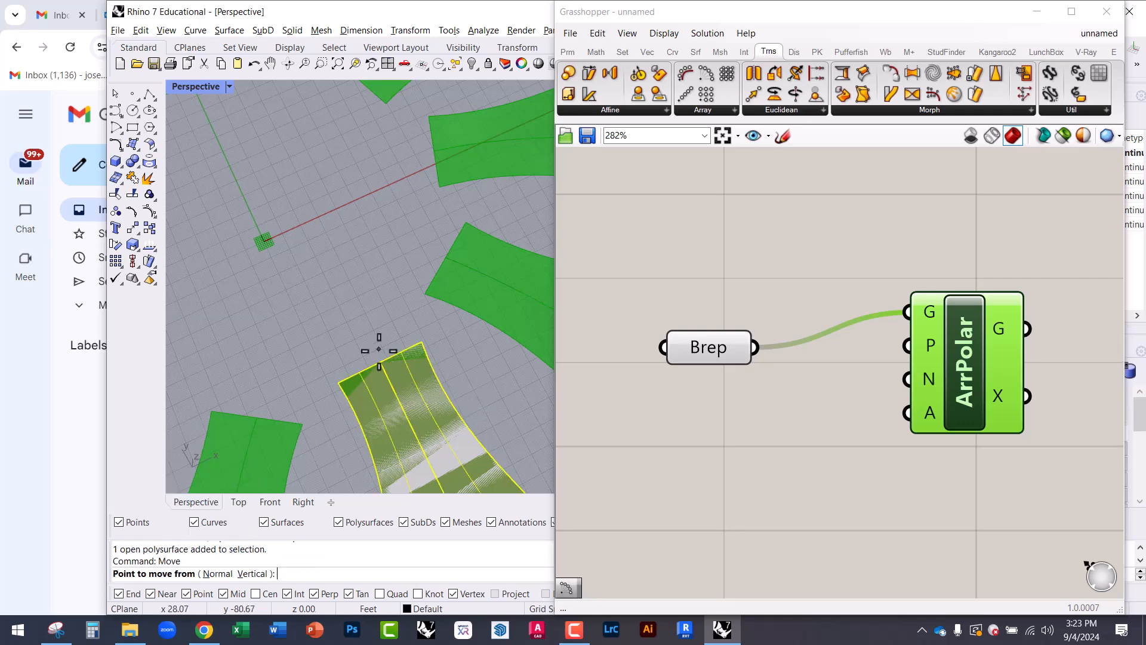
left_click(381, 361)
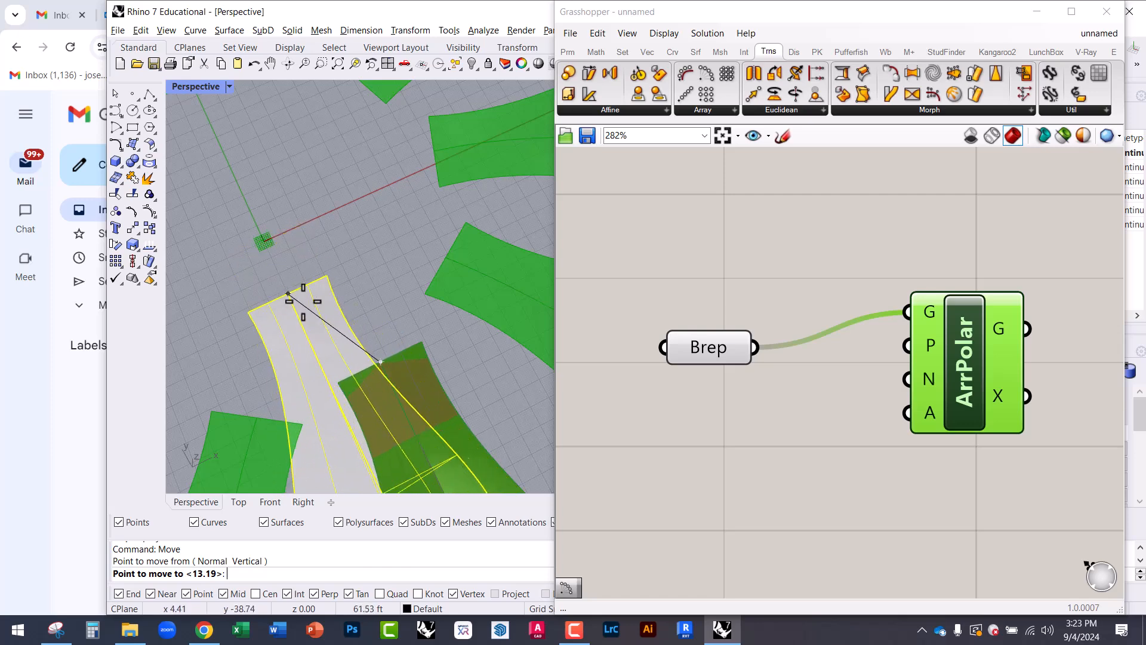
type("0")
key("Return")
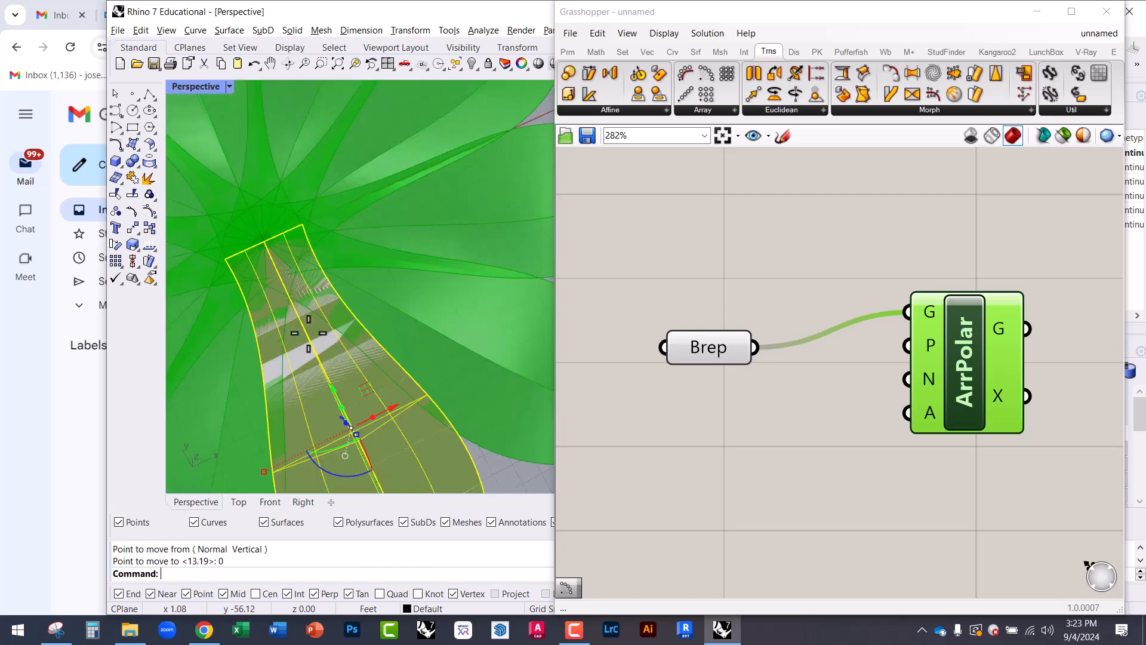
scroll(413, 356, "down", 10)
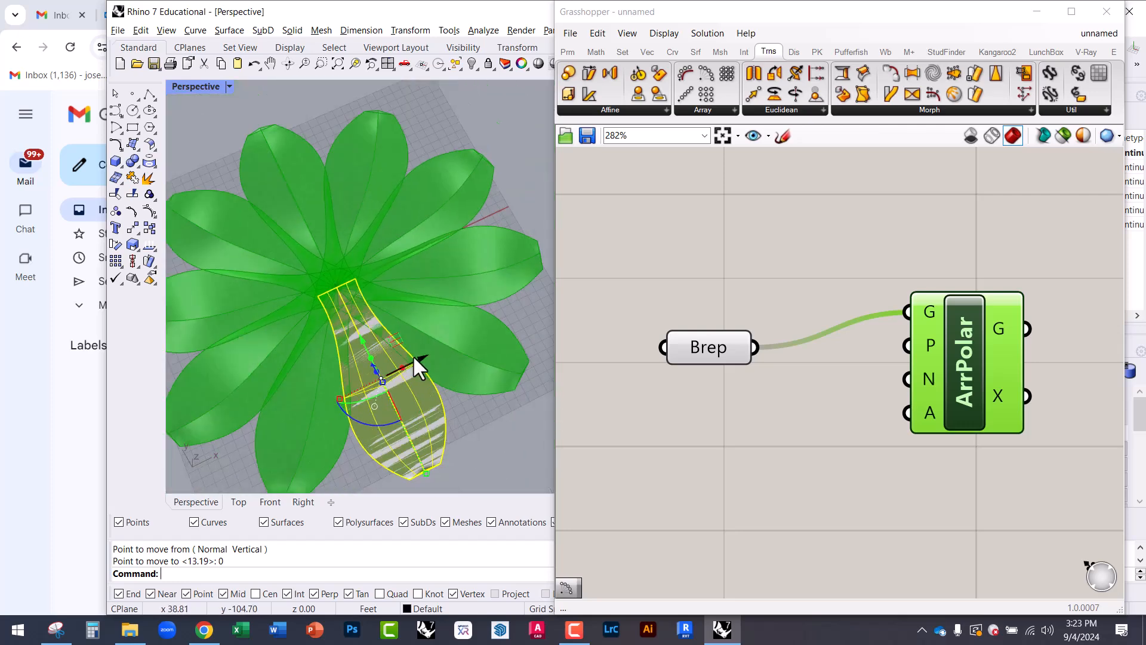
scroll(299, 310, "up", 7)
key("Escape")
Step: Examine the array around the origin and inspect the Polar Array's Plane (P) and Count (N) inputs
mouse_move(469, 312)
right_mouse_down()
mouse_move(477, 367)
mouse_move(464, 327)
right_mouse_up()
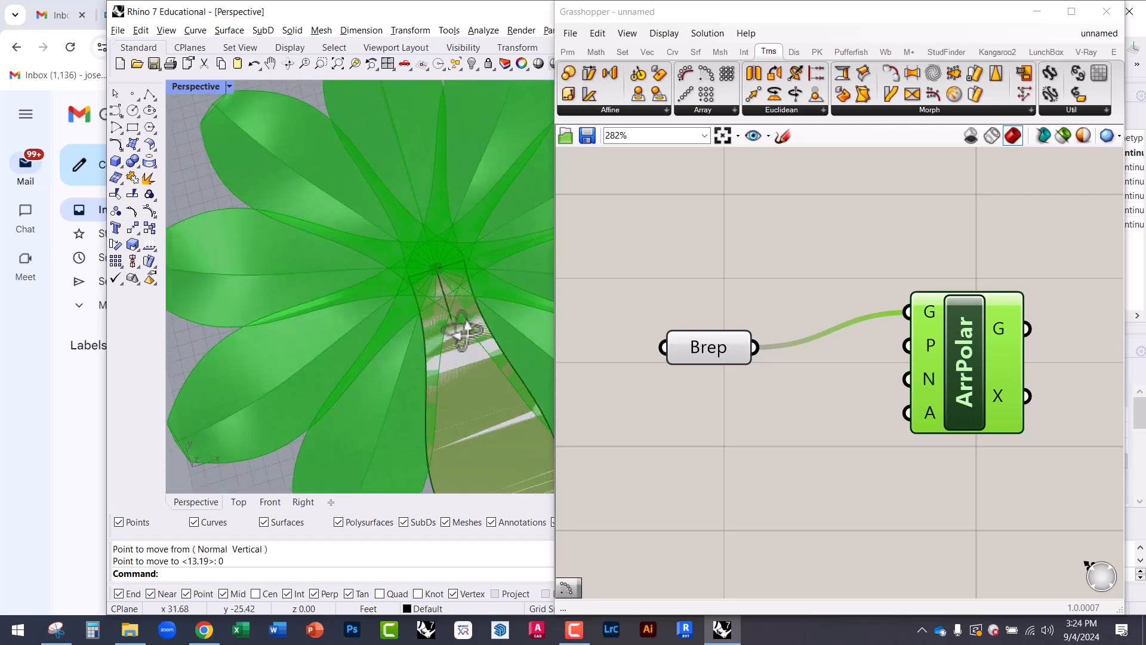
mouse_move(931, 347)
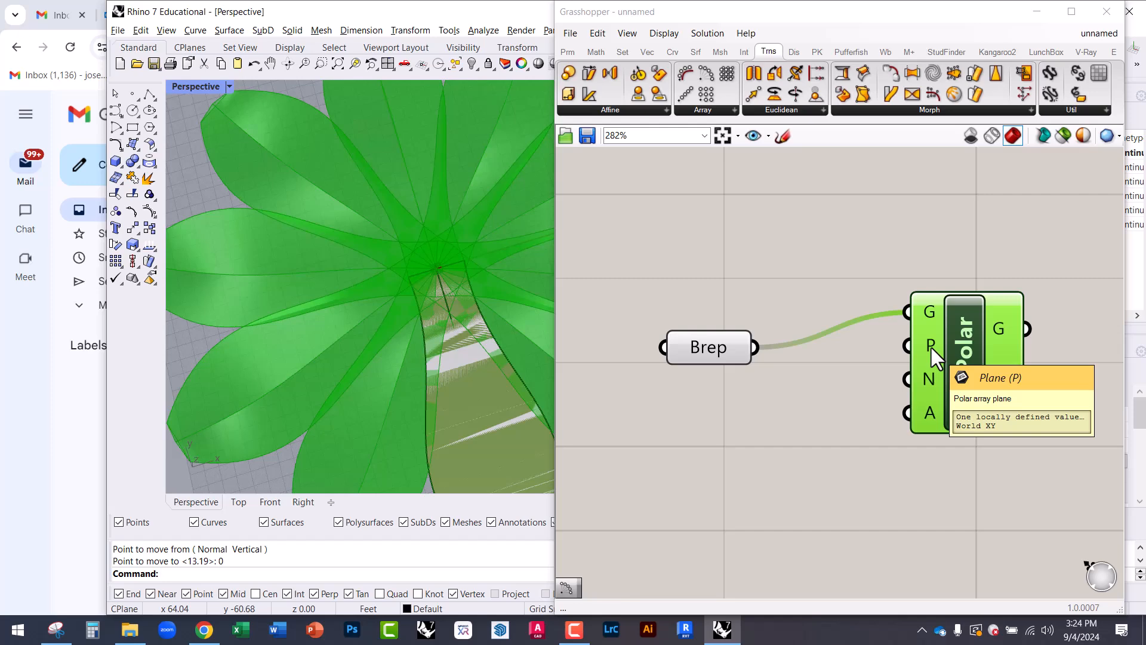
right_click_drag(518, 334, 430, 338)
mouse_move(928, 348)
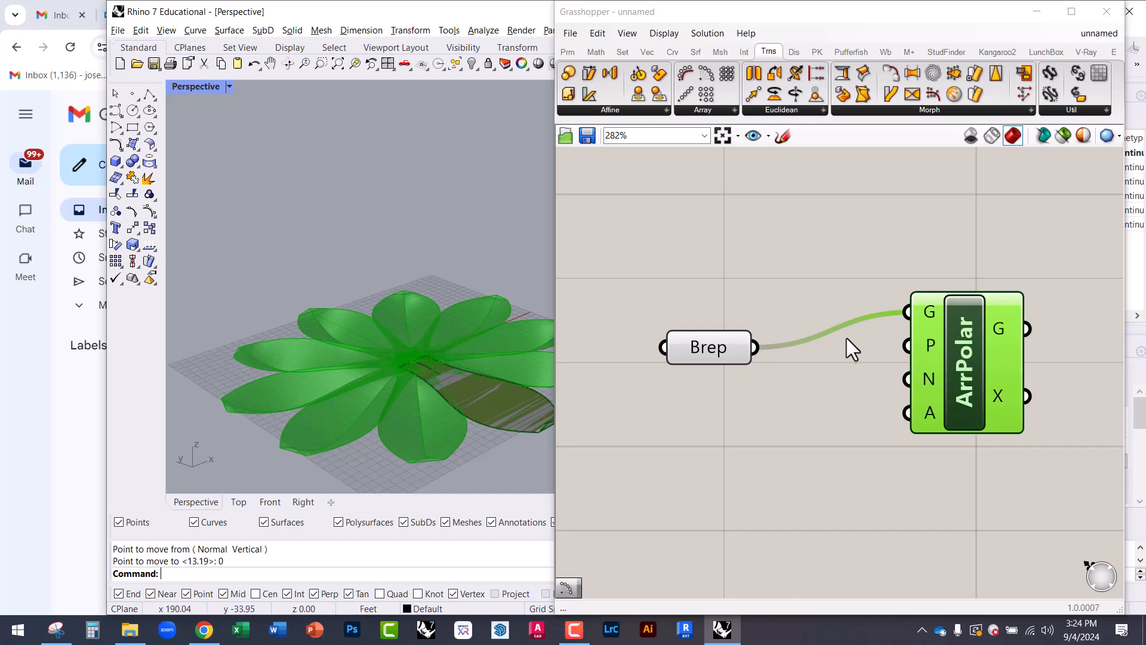
right_click_drag(395, 373, 393, 414)
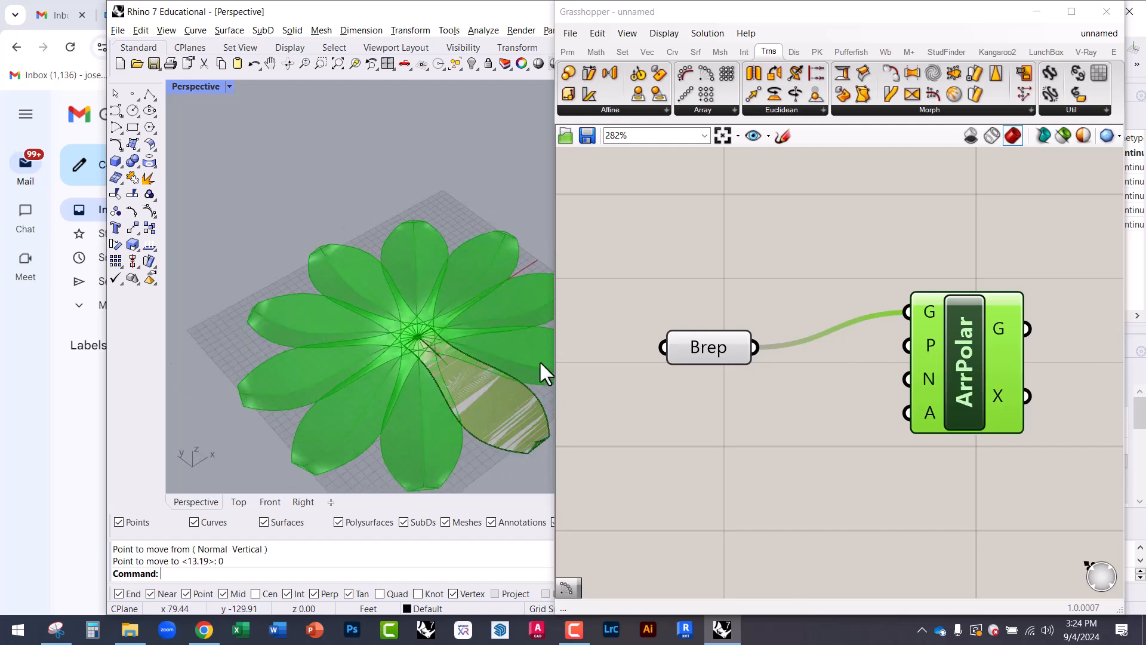
mouse_move(925, 378)
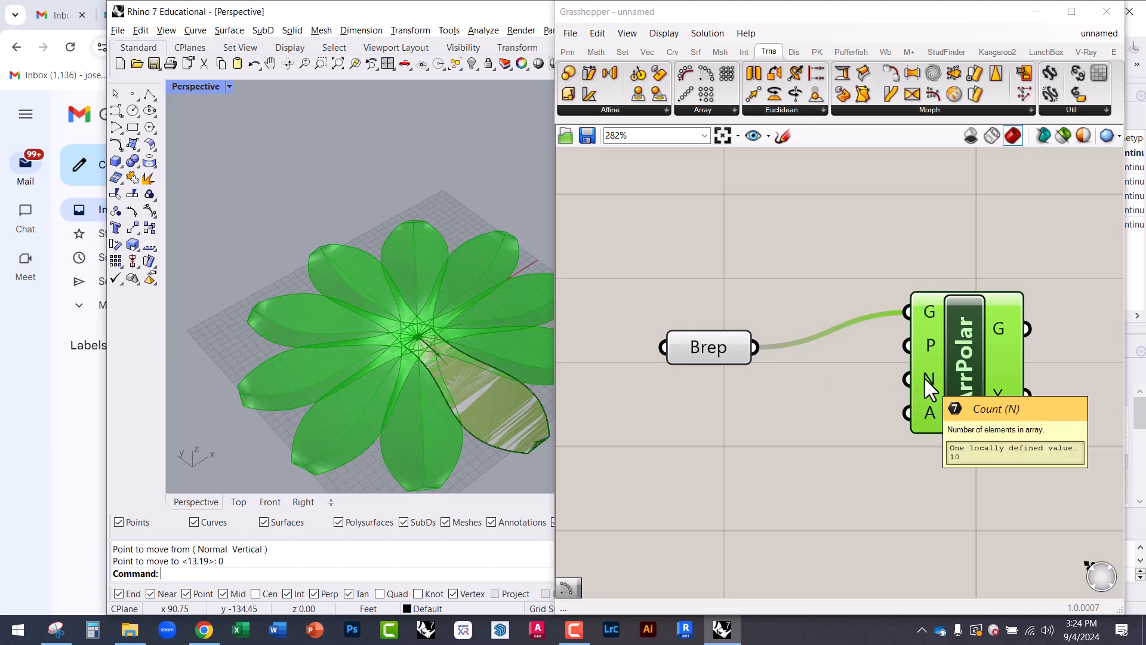
Step: Move the Polar Array component farther from the Brep parameter and widen the Grasshopper window to reveal the Params input components
left_click_drag(933, 389, 977, 403)
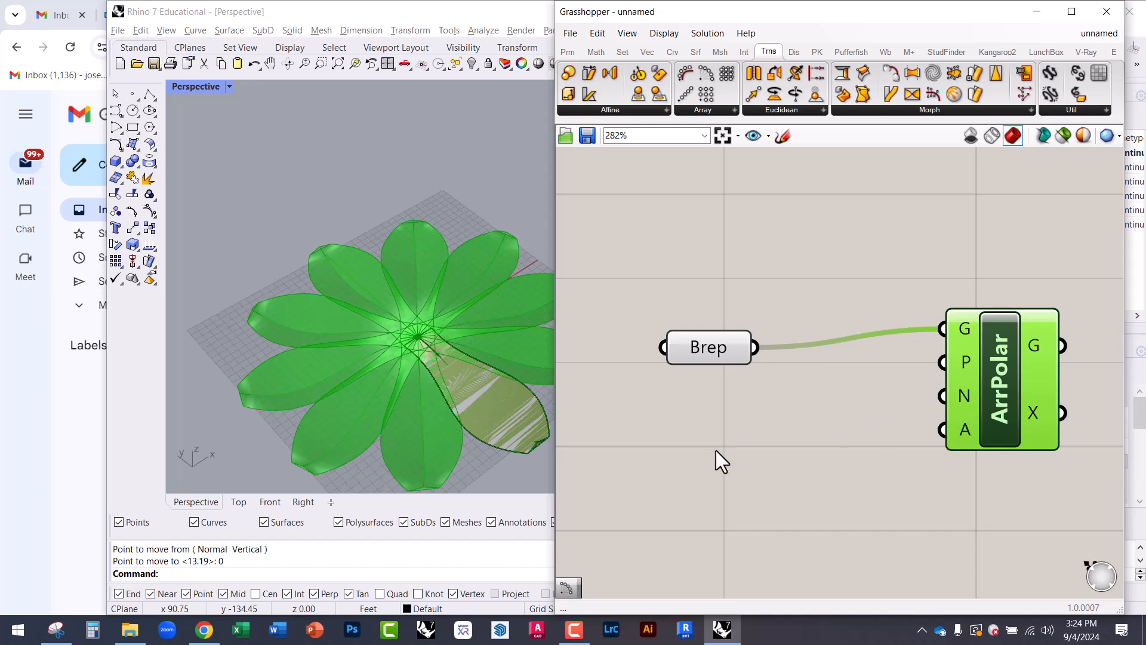
double_click(748, 424)
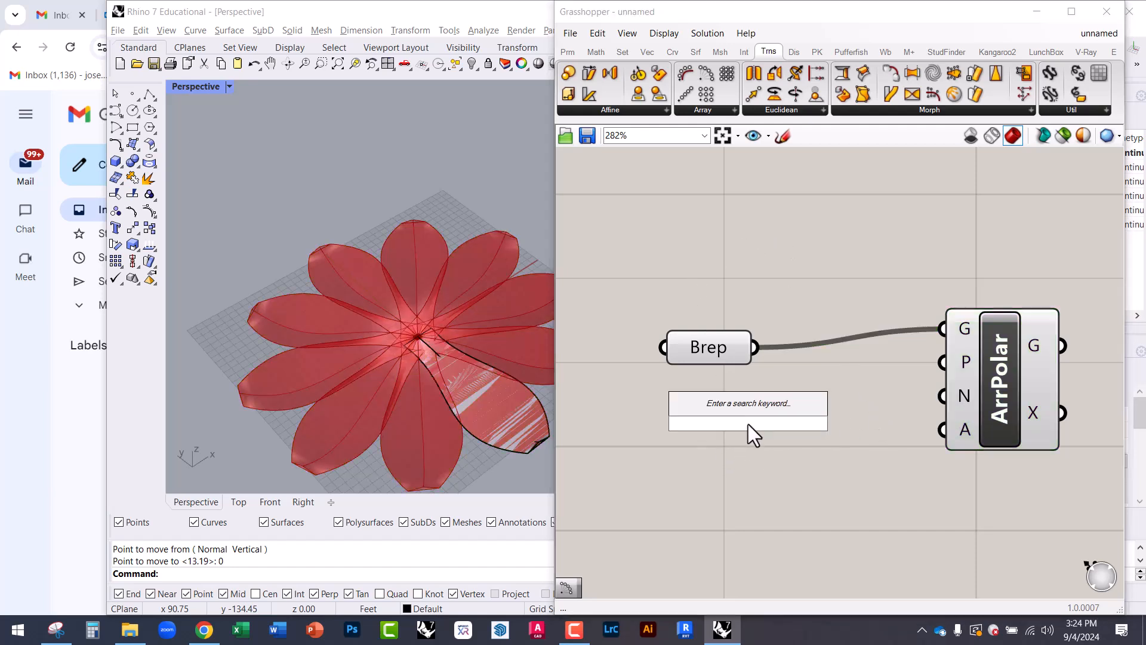
left_click(572, 53)
left_click_drag(555, 73, 400, 81)
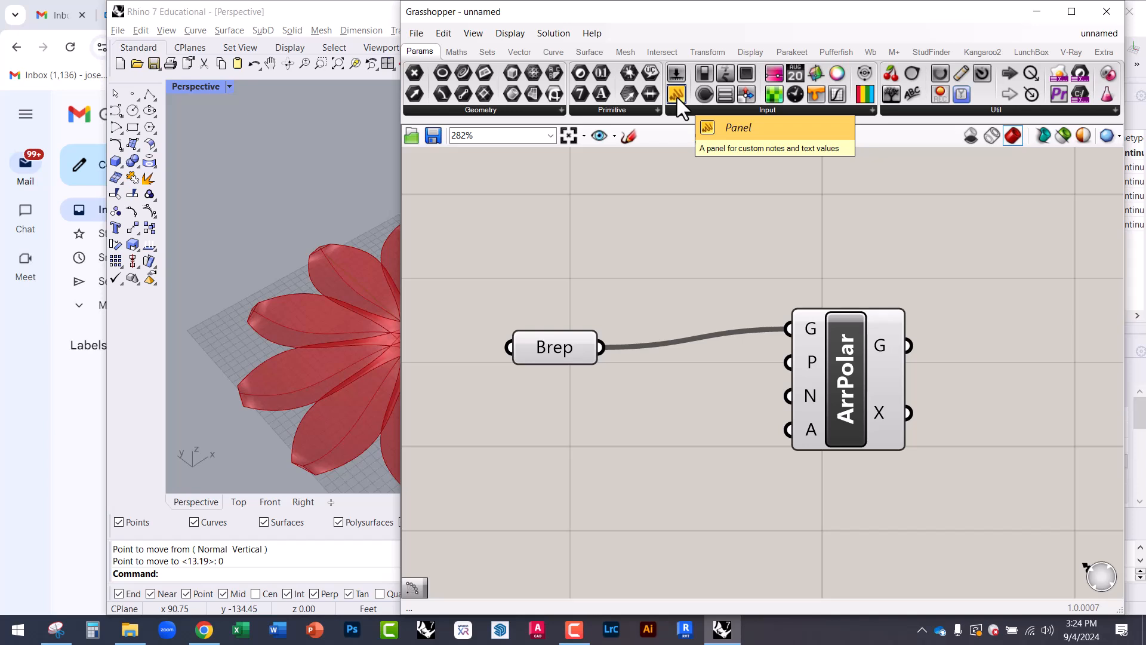
Step: Add a Panel below the Brep parameter and shrink it to fit beside the Polar Array component
left_click_drag(677, 96, 661, 243)
left_click_drag(600, 454, 599, 454)
left_click_drag(732, 539, 611, 494)
left_click_drag(550, 460, 612, 481)
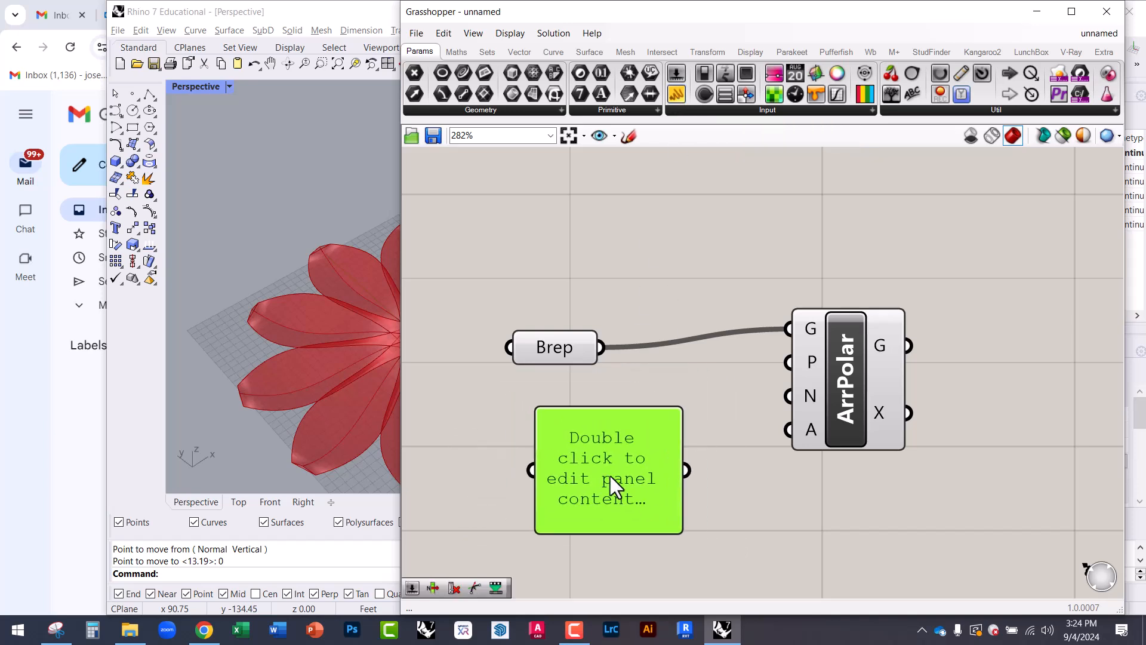
Step: Enter 5 in the panel, connect it to the Polar Array's Count (N) input and view the resulting array
double_click(613, 481)
type("5")
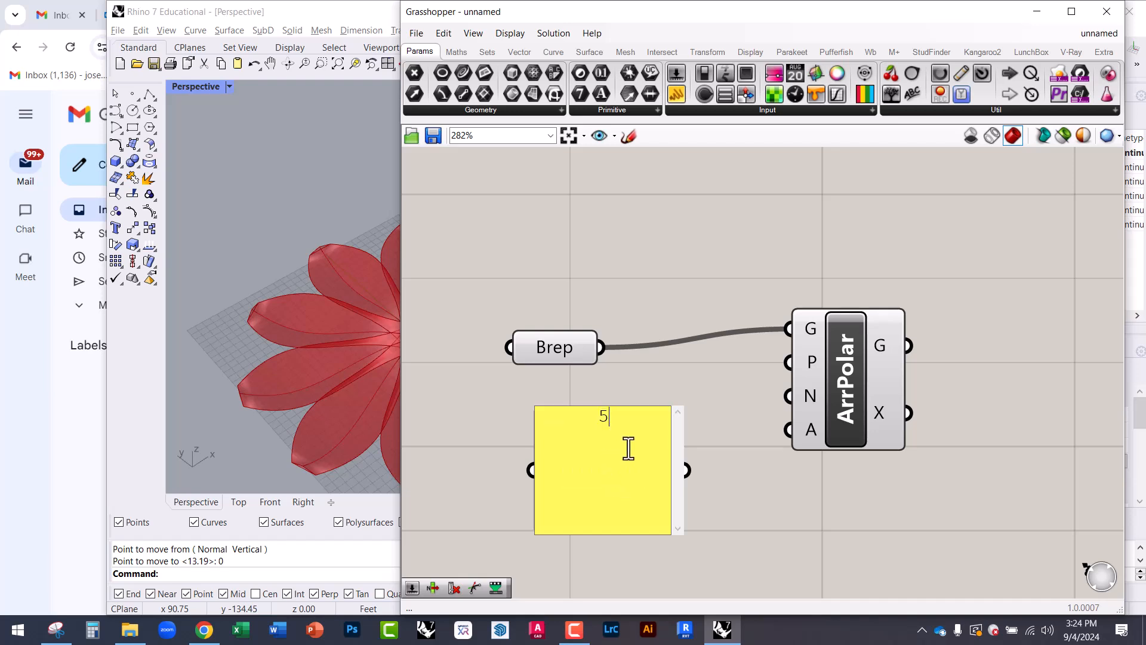
left_click(690, 377)
left_click_drag(747, 397, 789, 395)
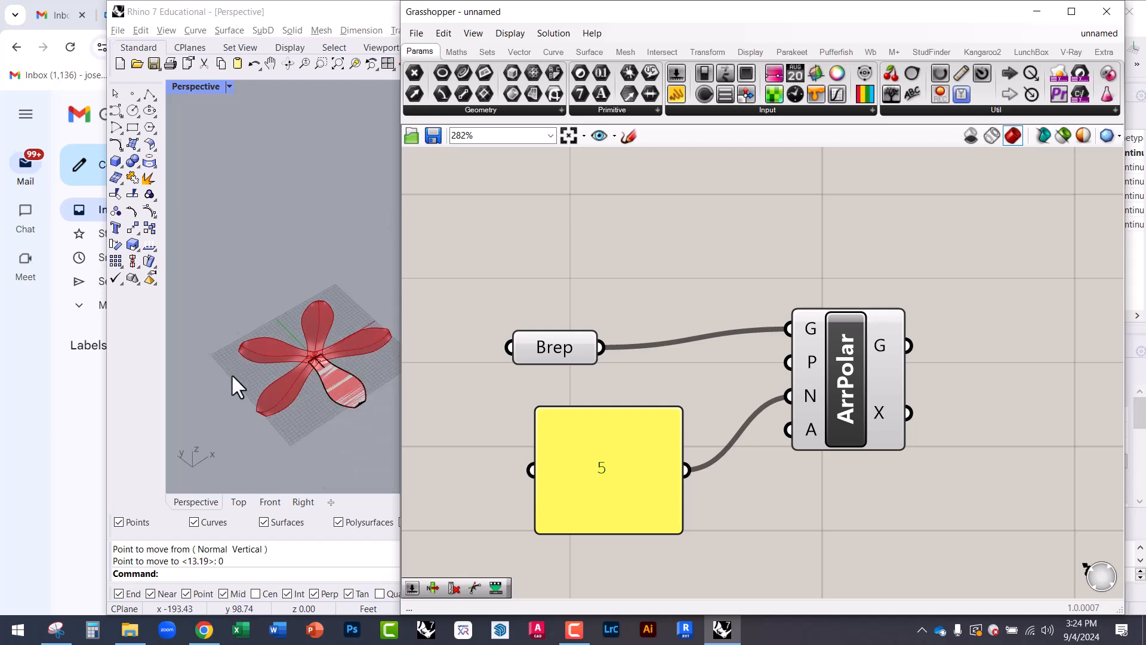
scroll(349, 346, "up", 3)
left_click_drag(401, 358, 481, 358)
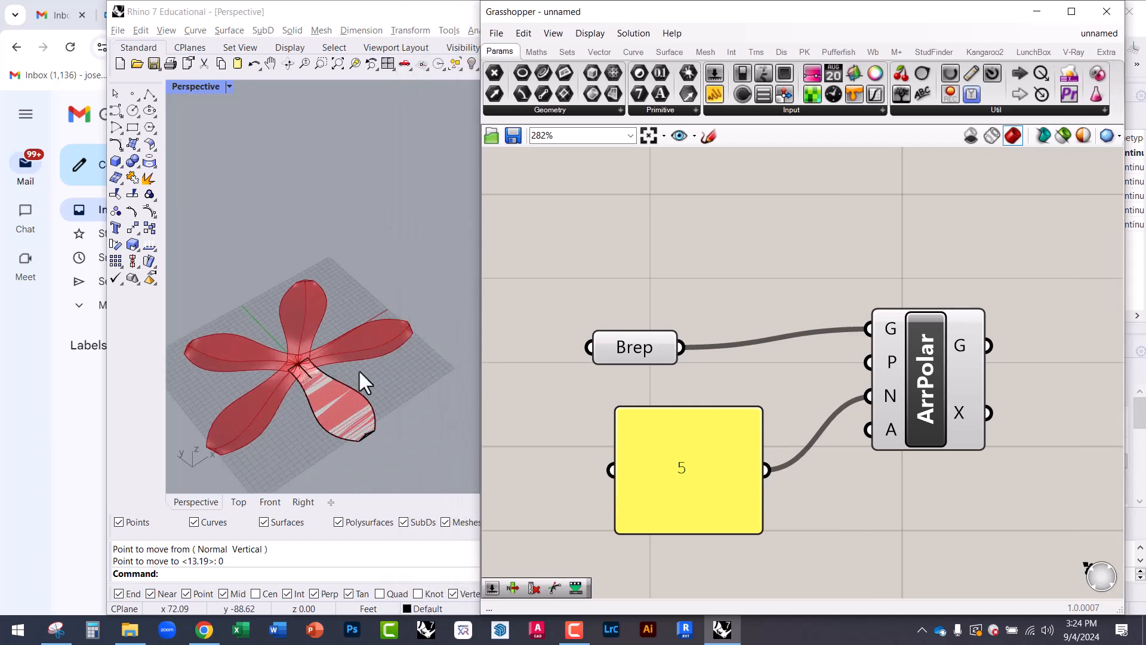
right_click_drag(366, 372, 368, 374)
scroll(369, 374, "down", 3)
scroll(223, 424, "up", 3)
scroll(382, 375, "down", 2)
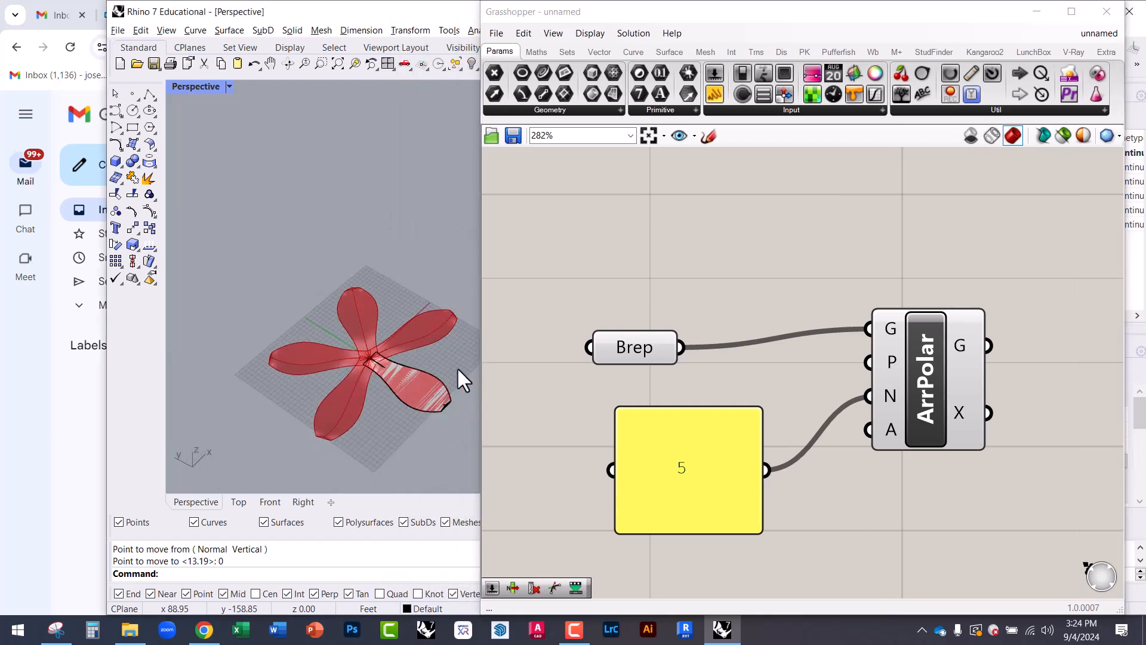
Step: Change the panel's count value to 23
double_click(686, 470)
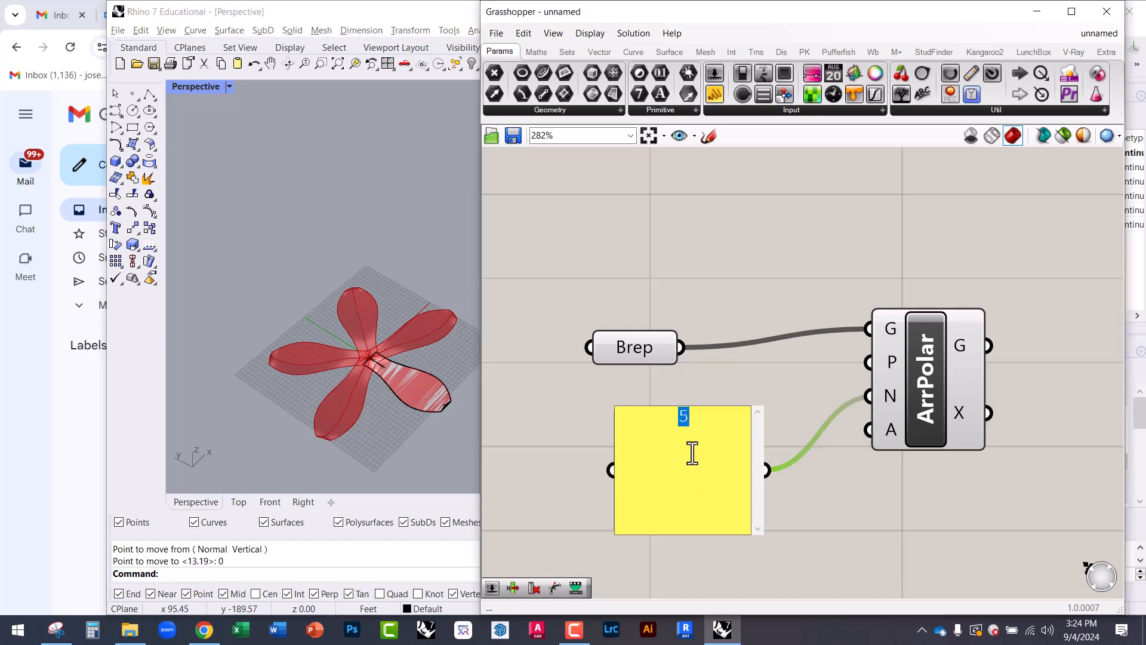
type("23")
left_click(696, 402)
scroll(412, 392, "up", 3)
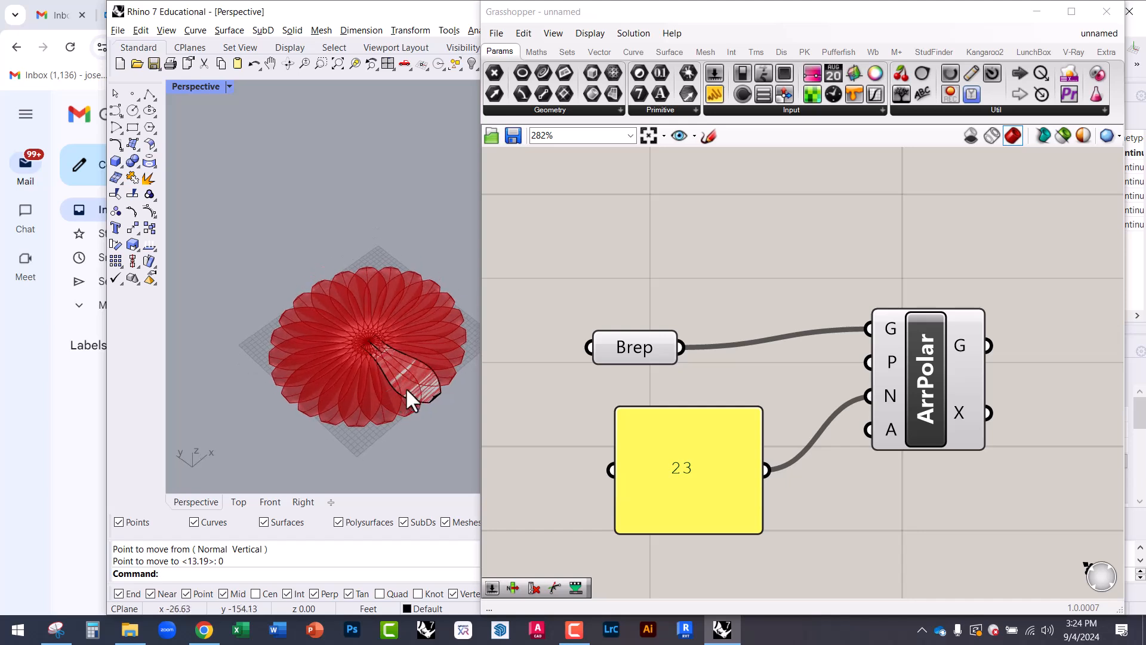
Step: Delete the count panel and place a Number Slider below the Brep parameter in its place
left_click_drag(682, 460, 632, 461)
key("Delete")
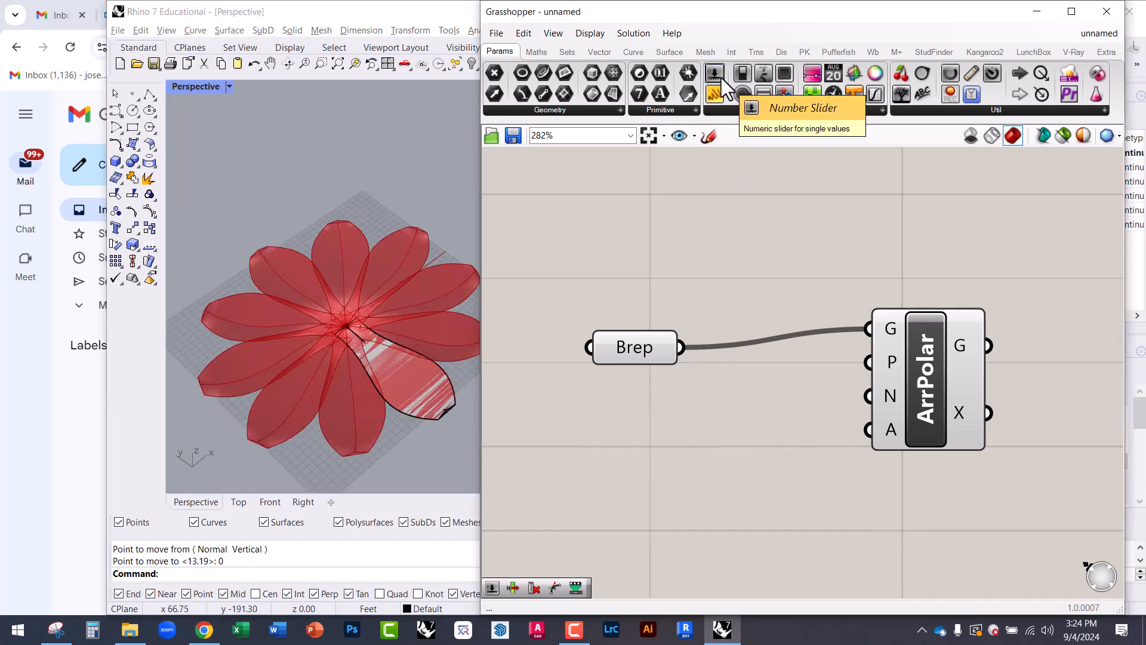
left_click_drag(721, 77, 760, 256)
left_click_drag(709, 448, 760, 489)
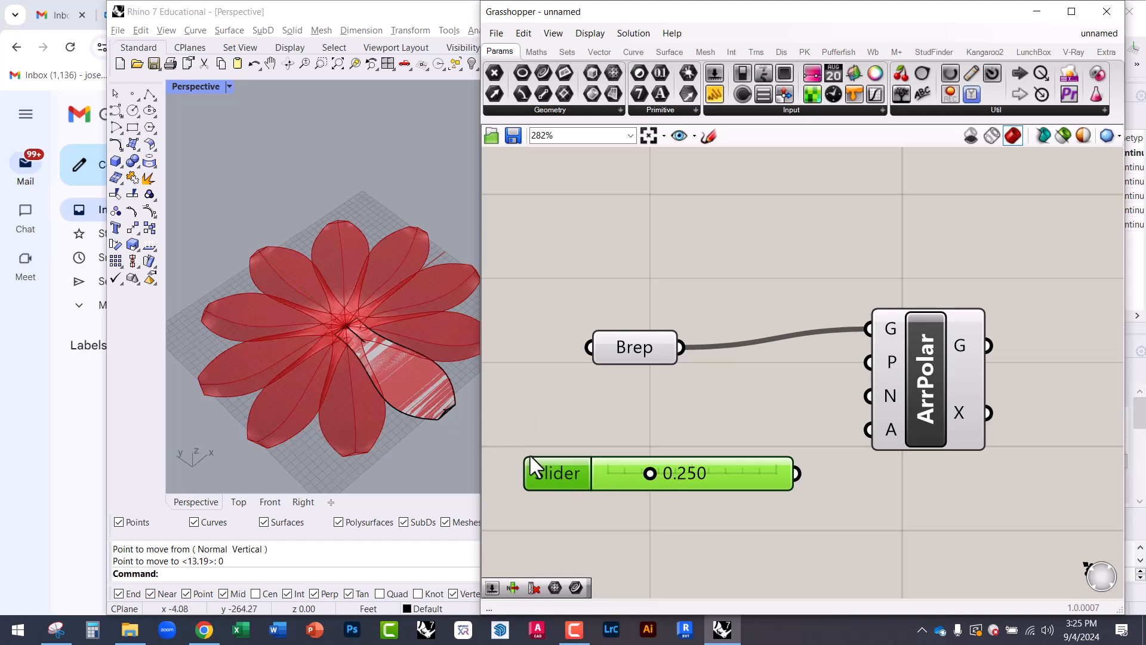
Step: Set the Number Slider's rounding to integers (N)
double_click(558, 473)
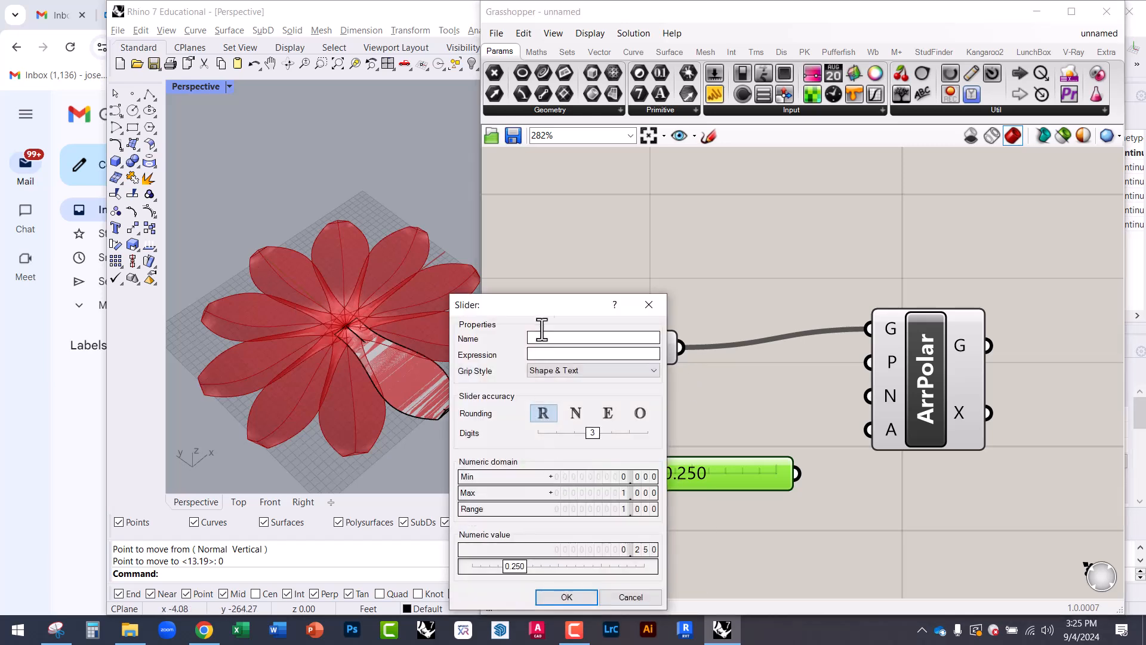
left_click_drag(540, 301, 465, 174)
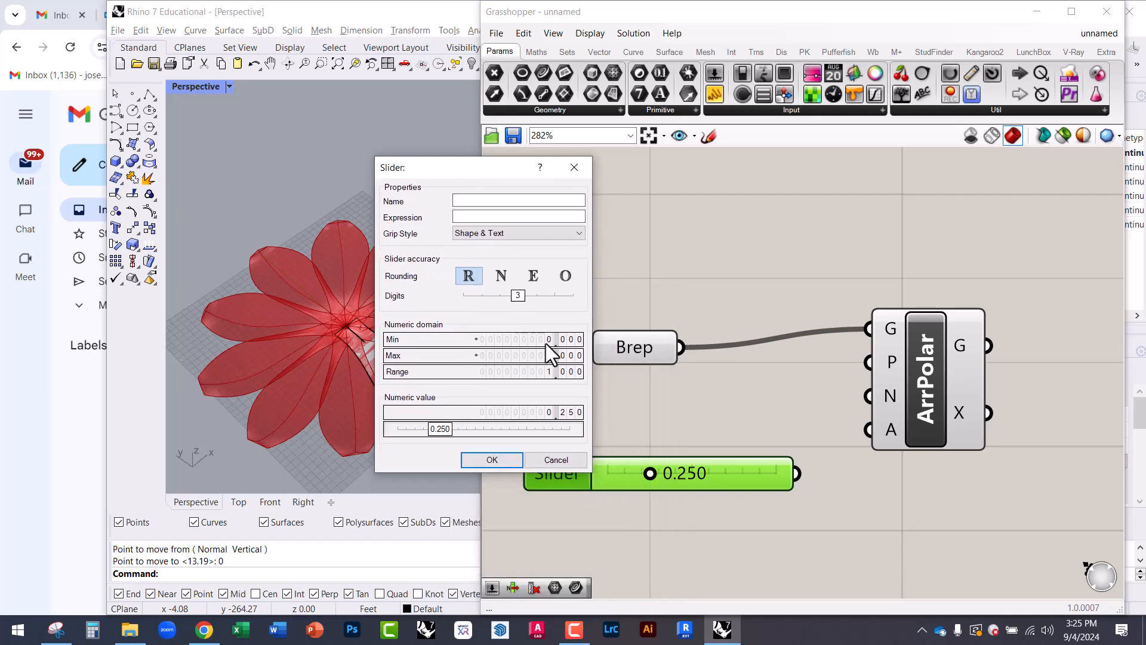
left_click(500, 281)
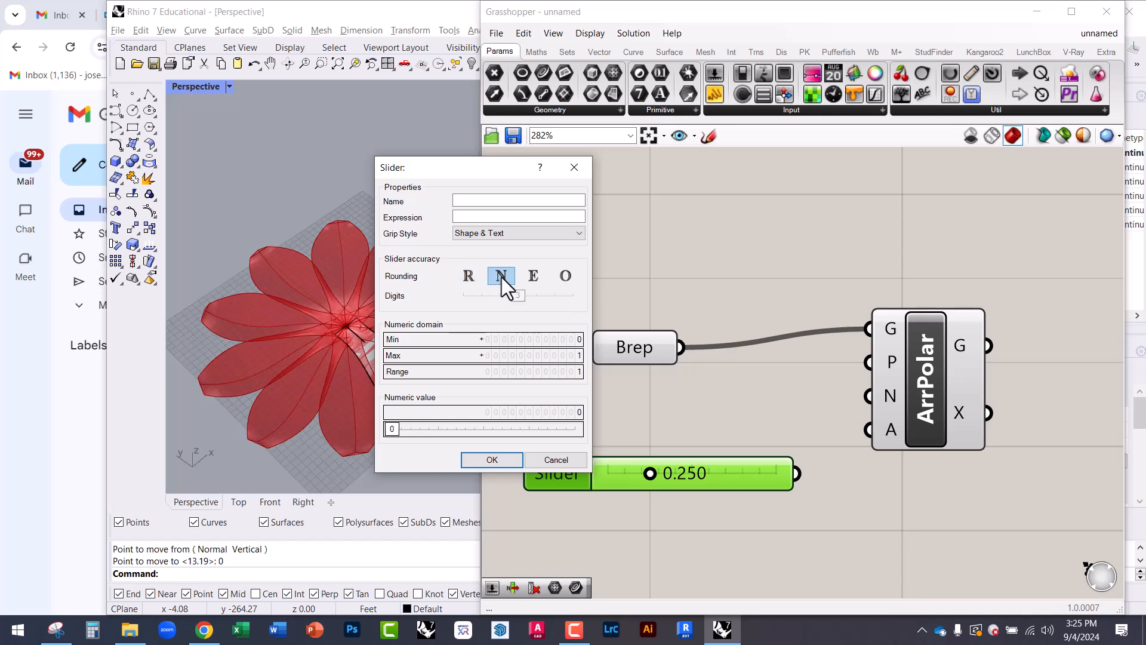
left_click(487, 460)
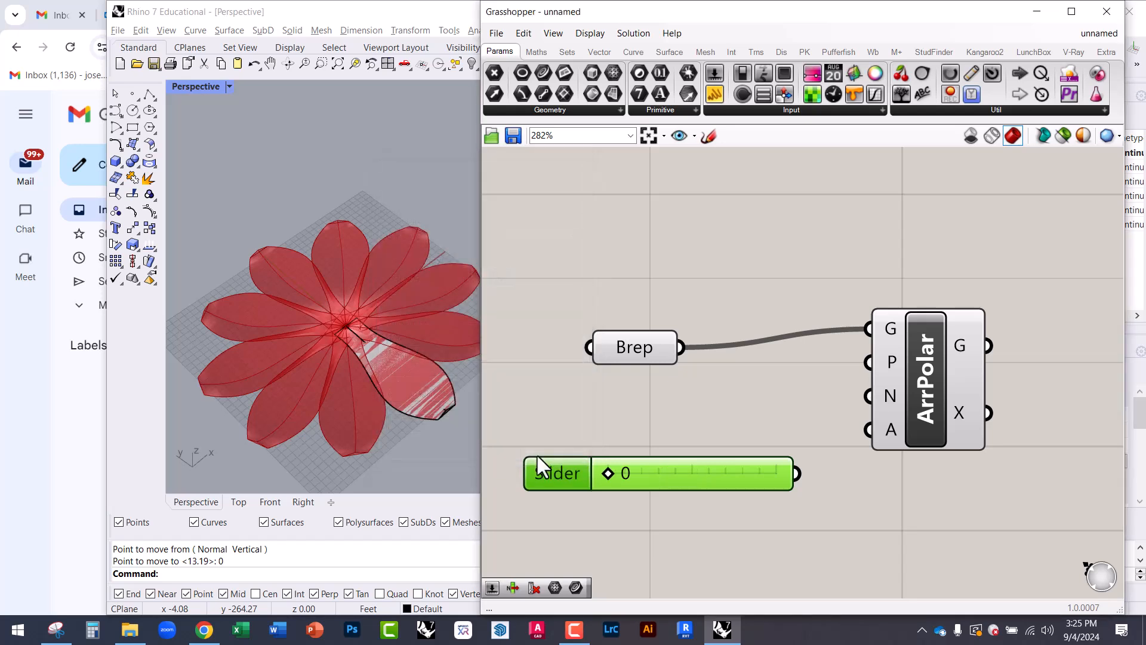
Step: Set the Number Slider's maximum to 20
left_click_drag(610, 468, 763, 469)
double_click(547, 469)
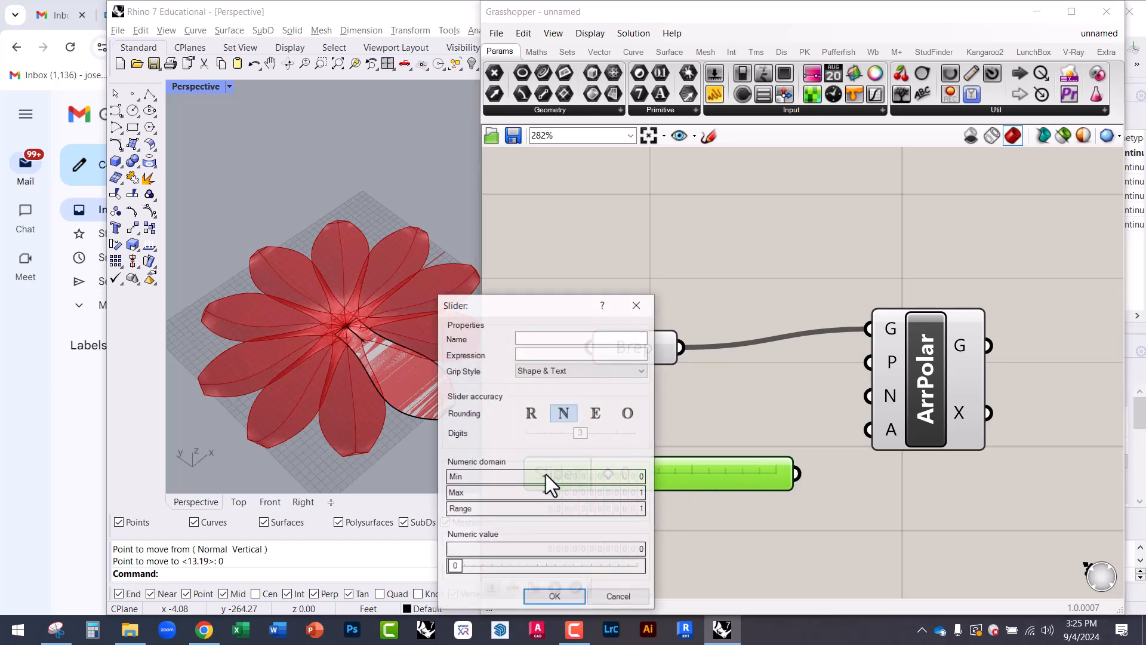
double_click(512, 493)
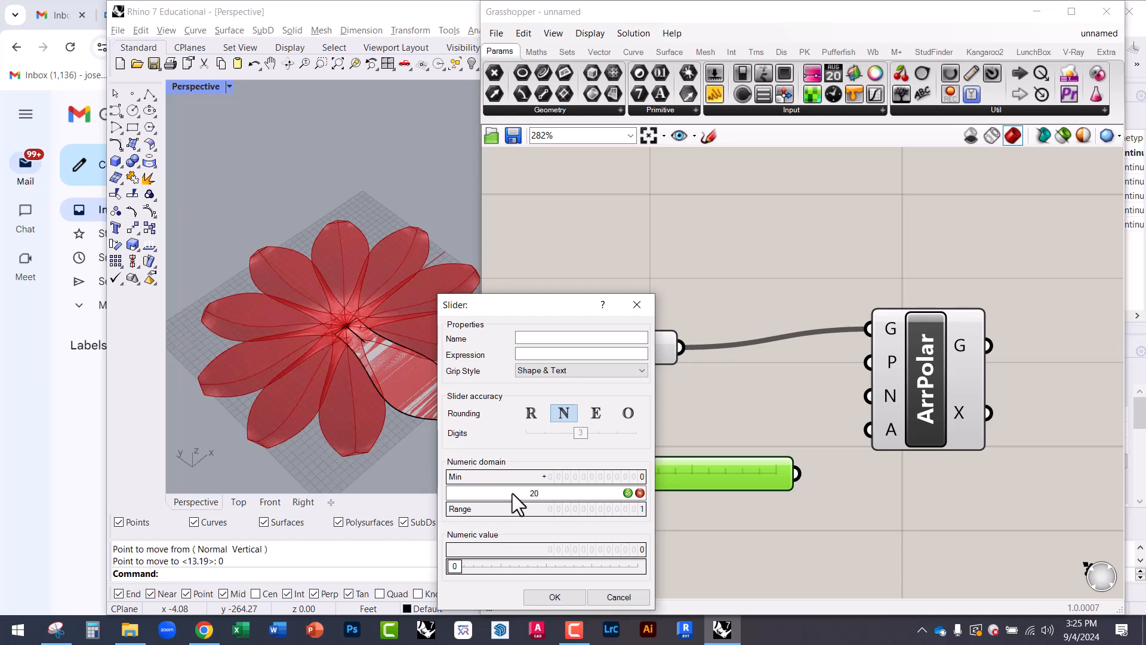
left_click(627, 493)
left_click(555, 597)
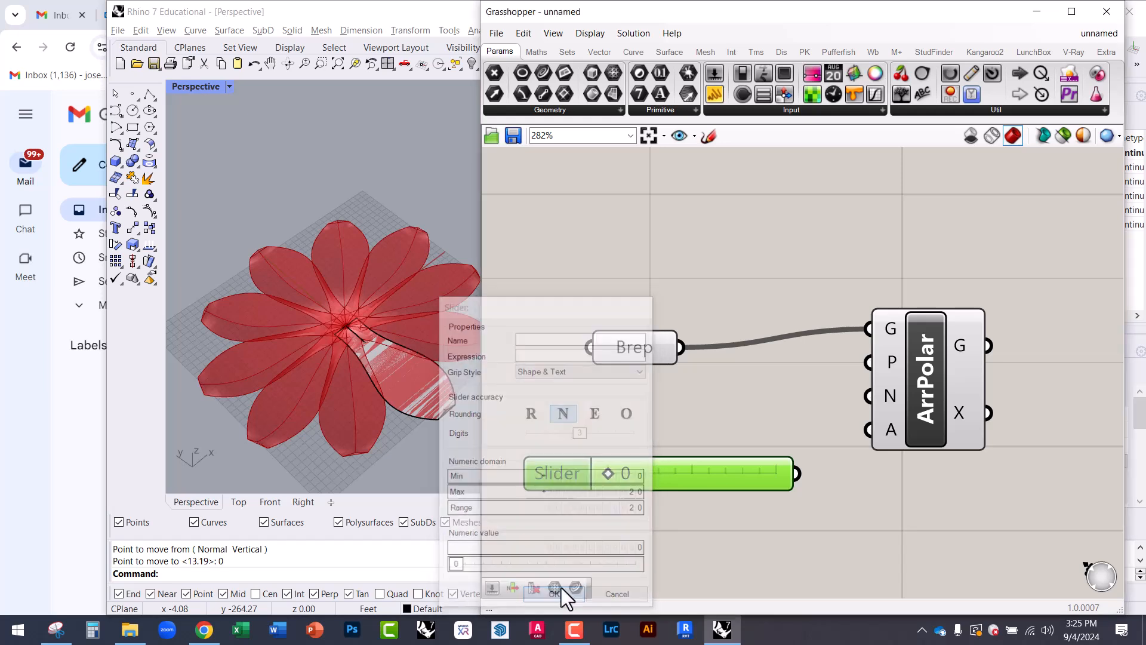
Step: Set the slider to 4, connect it to the Polar Array's Count (N) input and raise the count to 8
left_click_drag(632, 474, 643, 476)
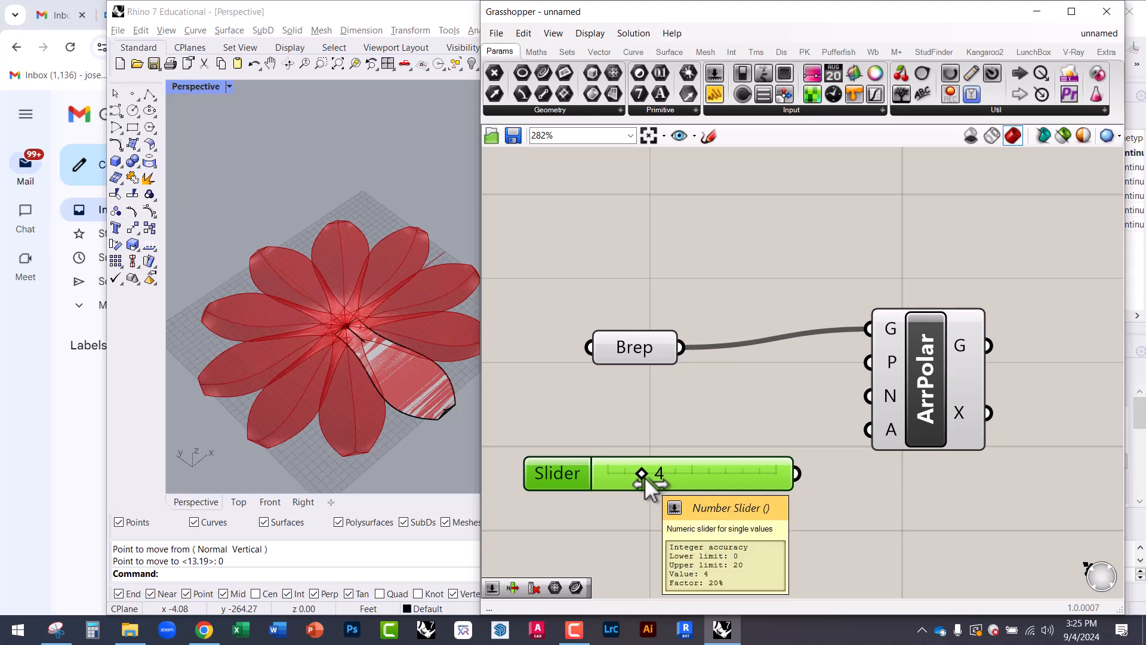
left_click_drag(798, 471, 948, 379)
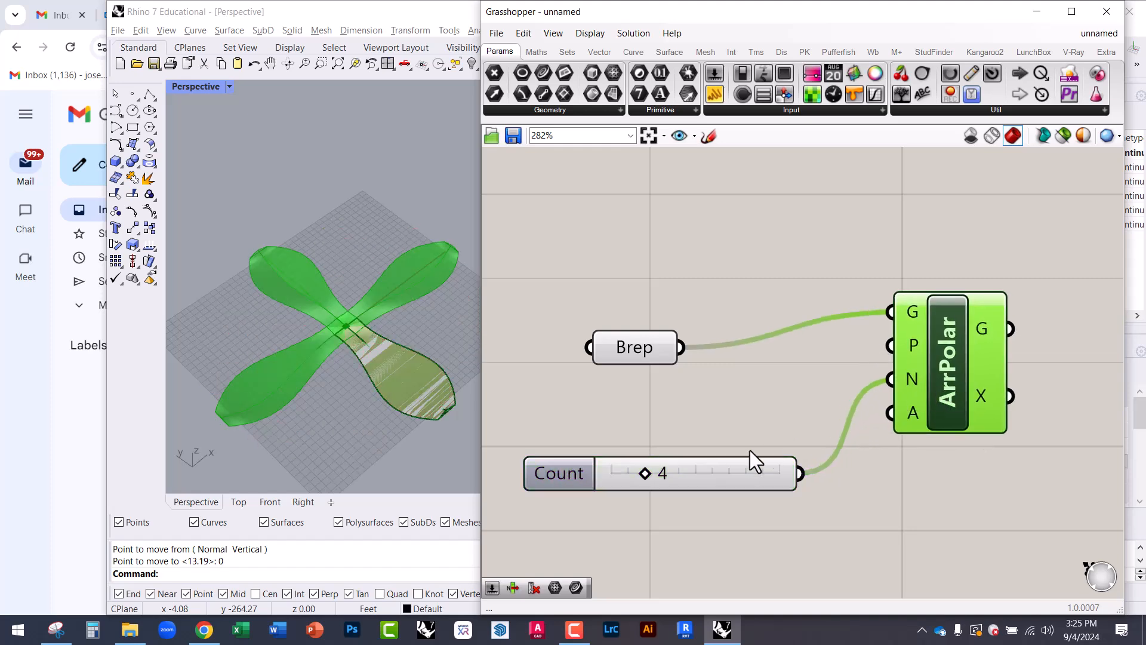
left_click_drag(643, 473, 678, 475)
mouse_move(302, 369)
right_mouse_down()
mouse_move(289, 412)
mouse_move(306, 363)
right_mouse_up()
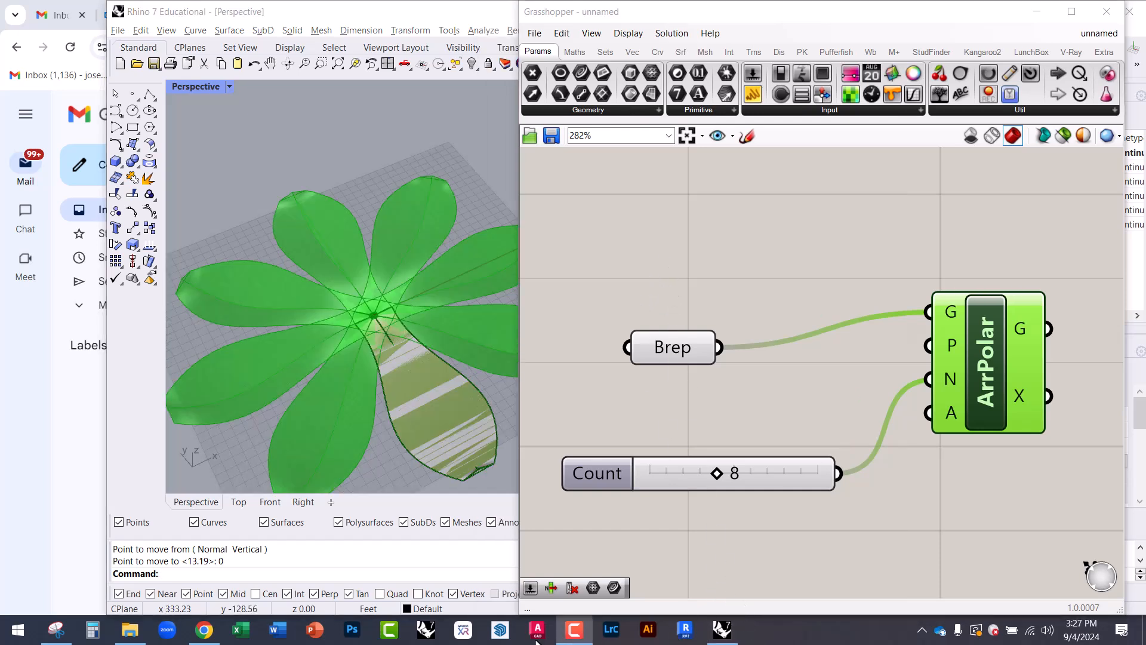
right_click_drag(839, 396, 804, 379)
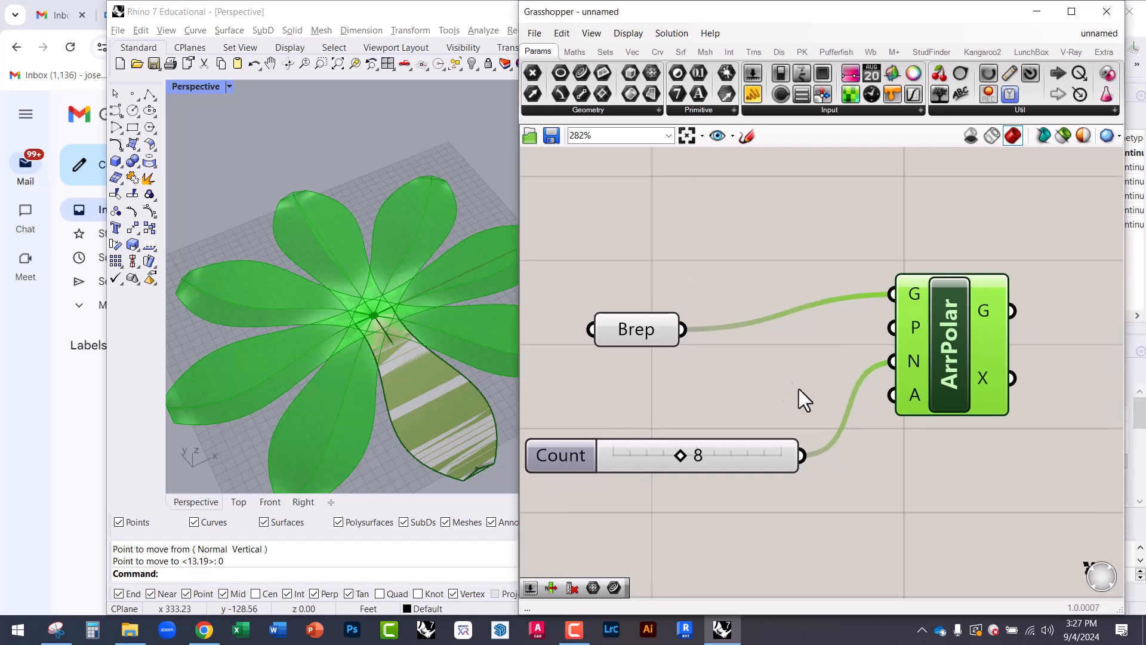
Step: Move the Count slider up closer beneath the Brep parameter and clear the selection on the canvas
mouse_move(686, 458)
left_mouse_down()
mouse_move(698, 458)
mouse_move(683, 457)
left_mouse_up()
left_click_drag(756, 464, 751, 428)
right_click_drag(382, 317, 383, 382)
mouse_move(371, 421)
right_mouse_down()
mouse_move(373, 348)
mouse_move(382, 419)
right_mouse_up()
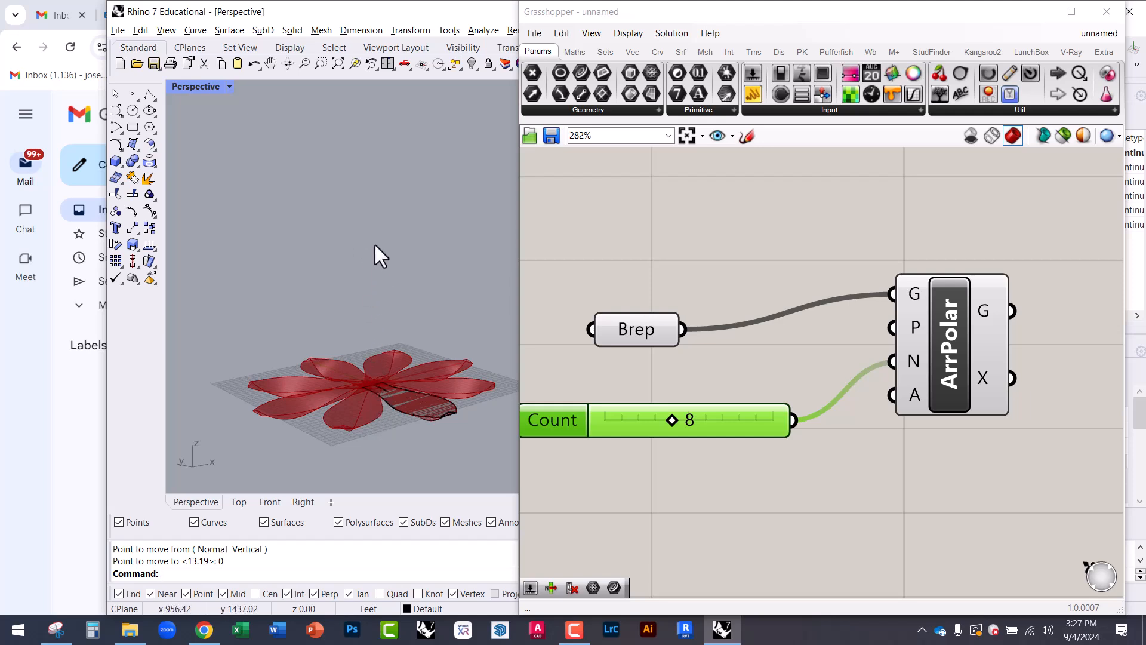
right_click_drag(961, 394, 845, 374)
left_click_drag(855, 356, 824, 362)
left_click(711, 242)
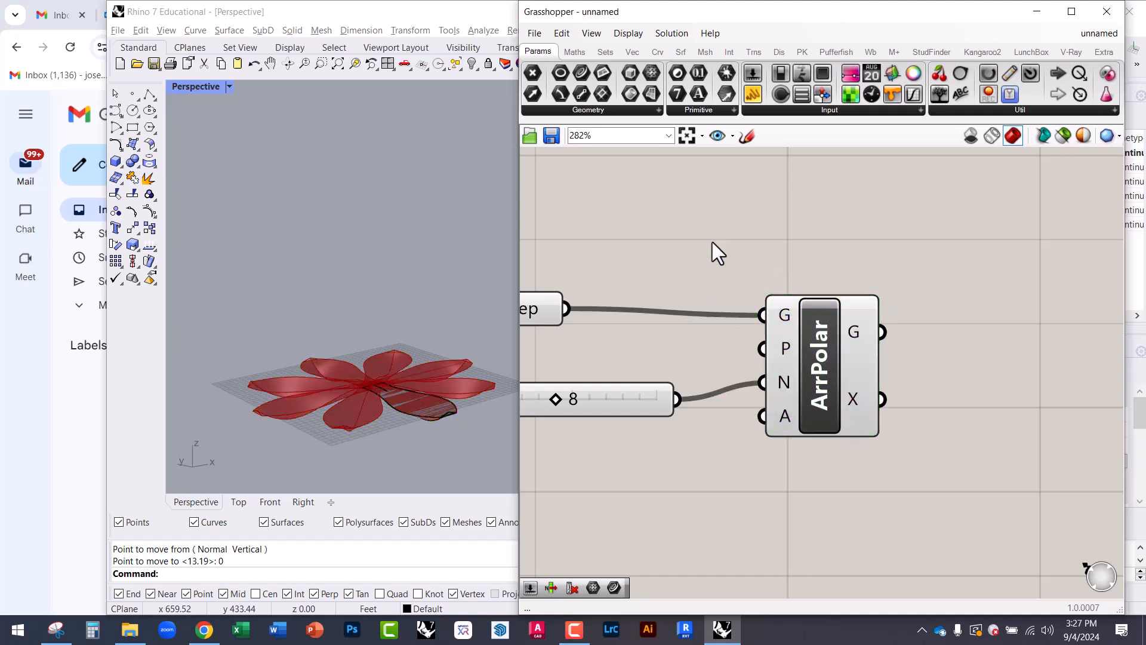
Step: Close the Grasshopper window to view the single source petal in Rhino, and reopen it with the Grasshopper command
left_click(1107, 11)
right_click_drag(400, 373, 399, 350)
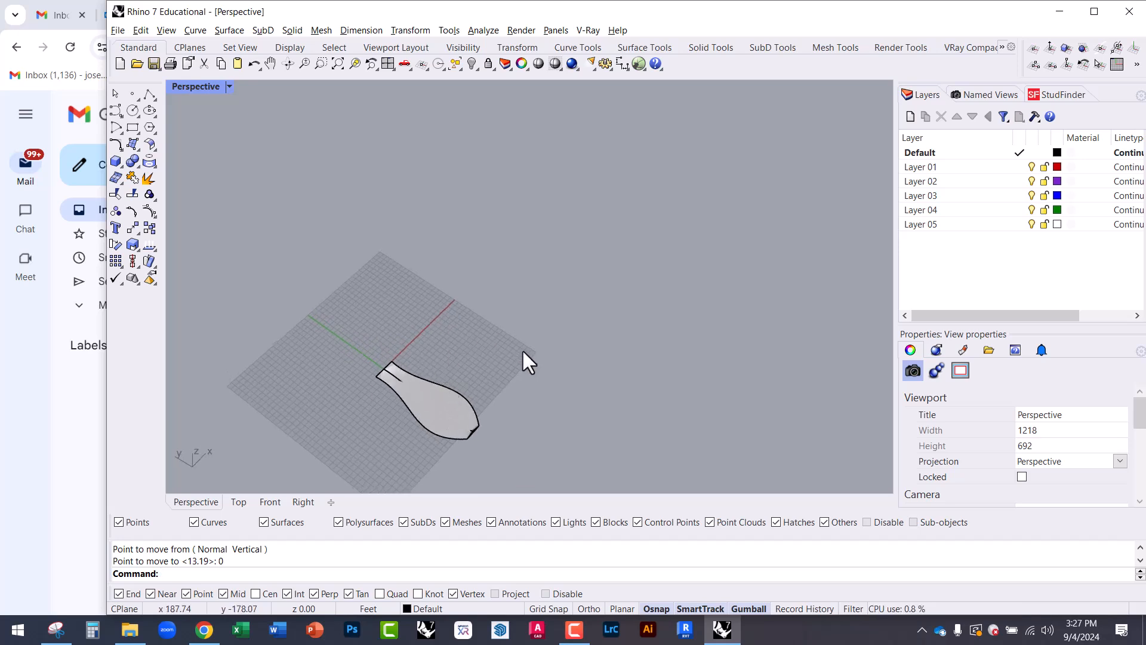
right_click_drag(455, 376, 454, 333)
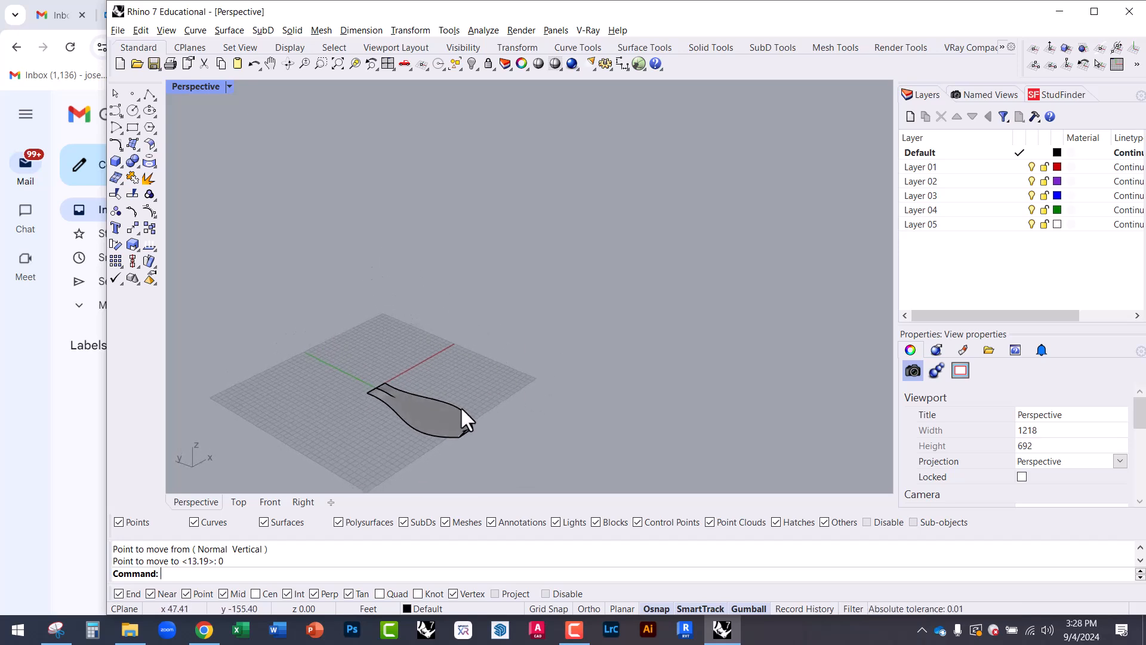
type("gr")
key("Return")
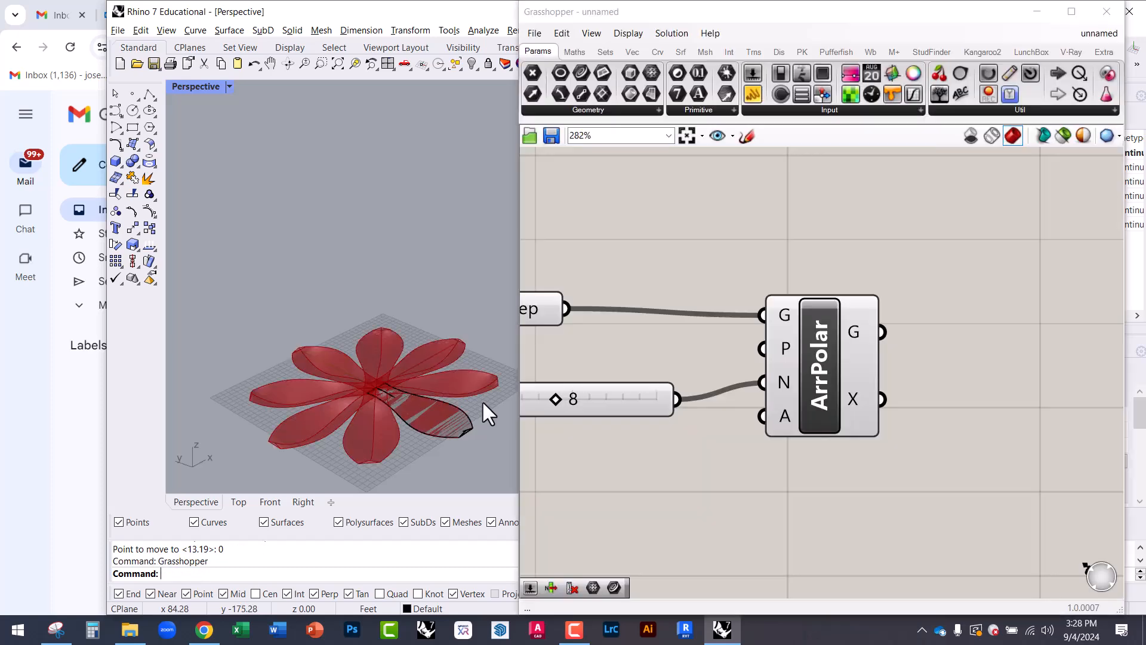
Step: Save the Grasshopper definition to the Desktop as Pinecone
right_click_drag(643, 351, 725, 370)
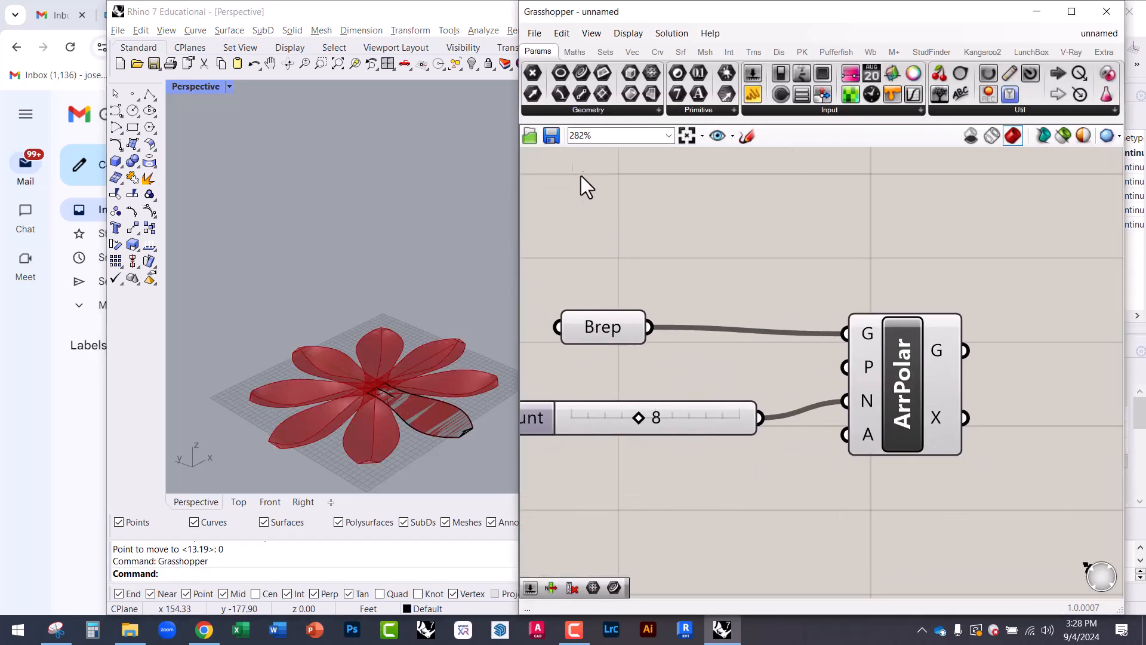
left_click(548, 137)
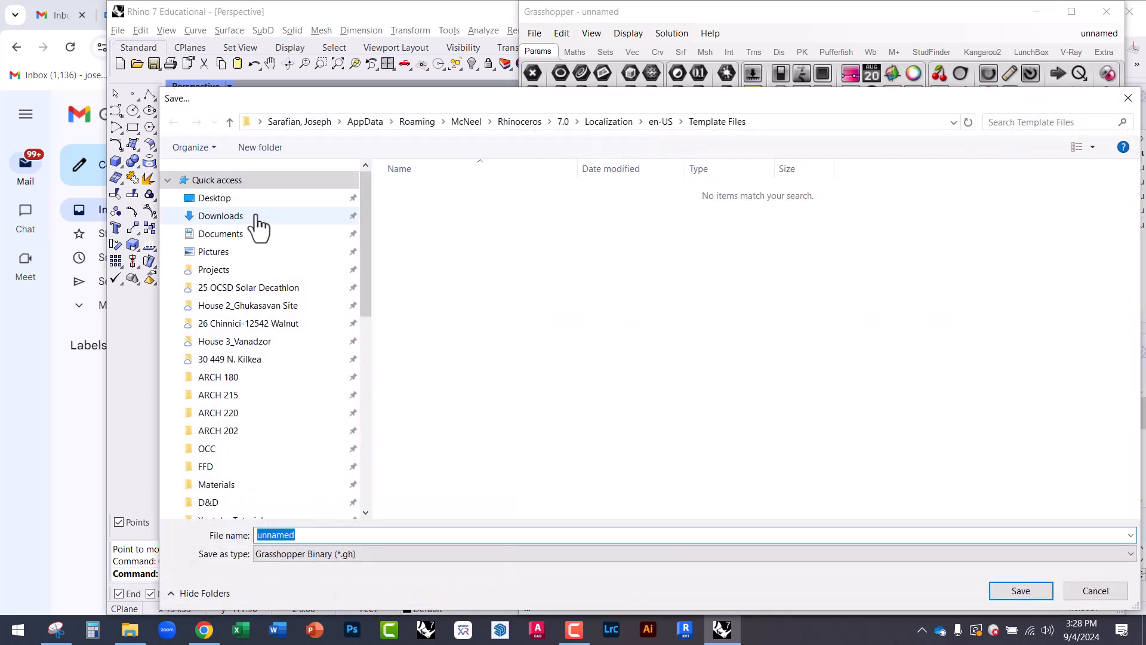
left_click(212, 203)
double_click(291, 535)
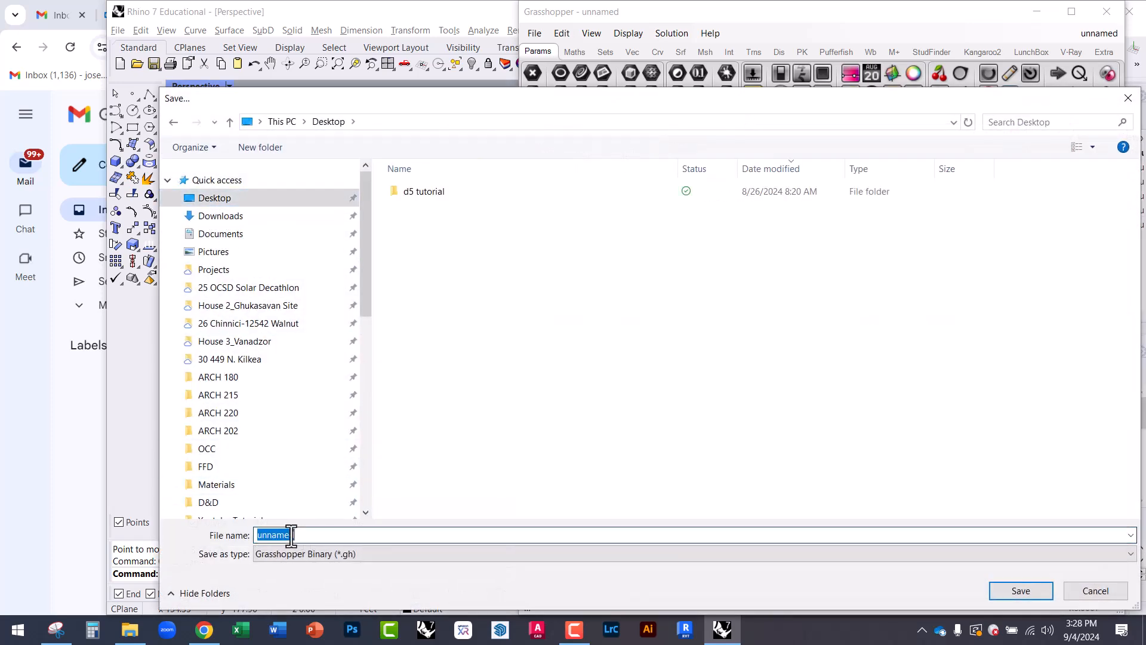
type("Pinecon")
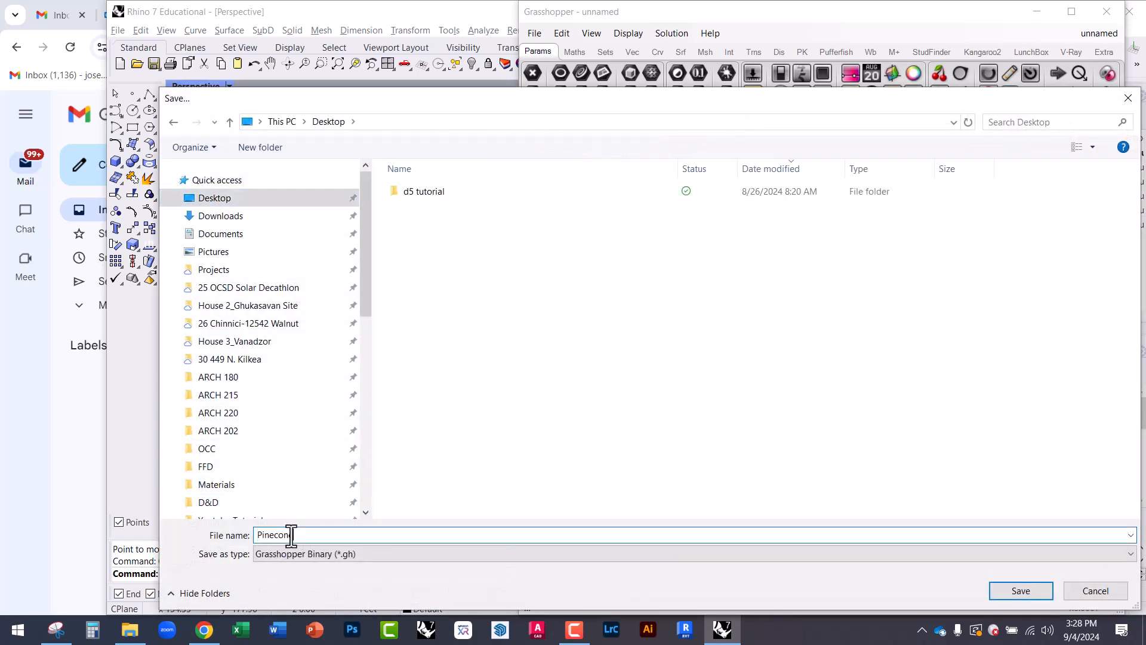
type("e")
key("Return")
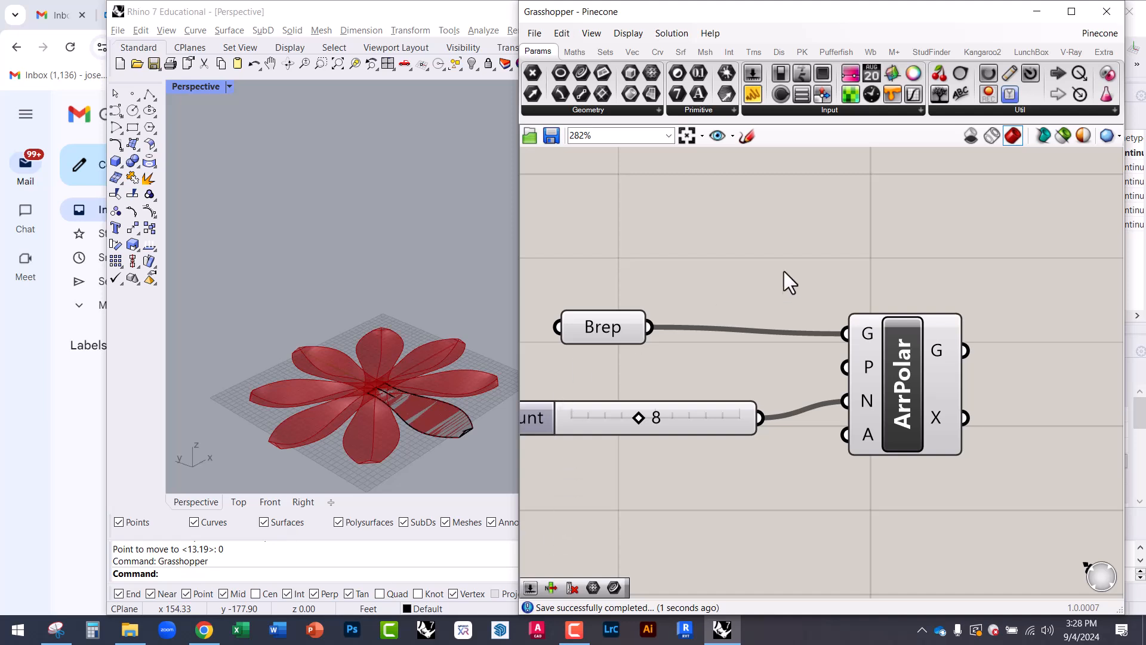
Step: Move the Brep parameter slightly up toward the Polar Array and select the source petal polysurface in Rhino
right_click_drag(818, 294, 894, 299)
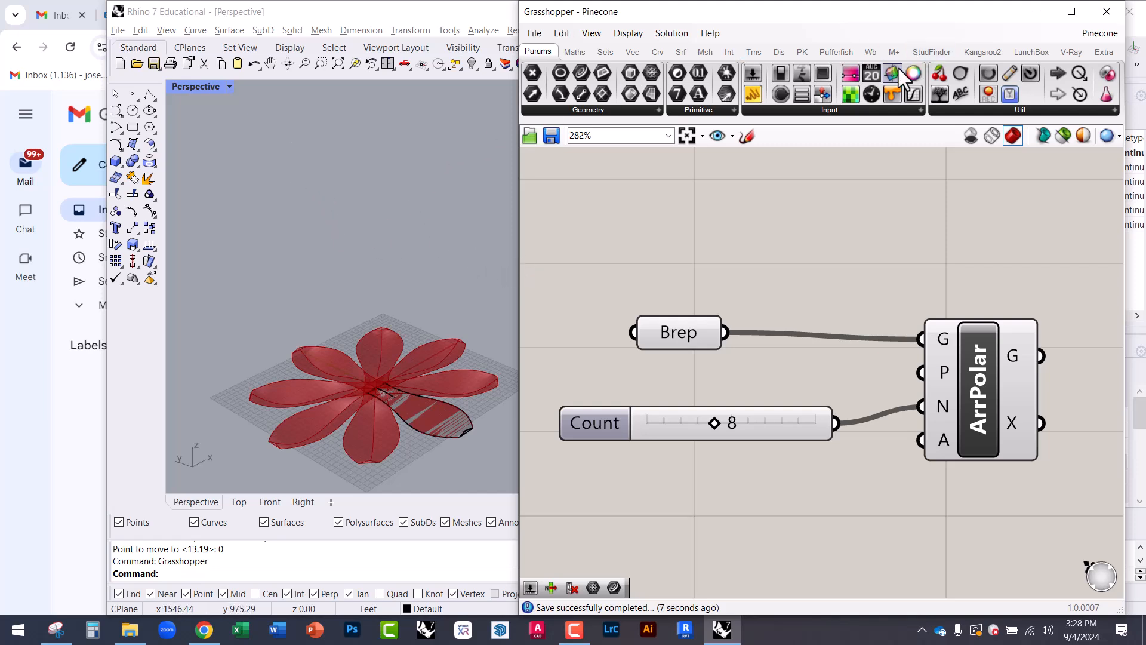
right_click_drag(406, 276, 418, 323)
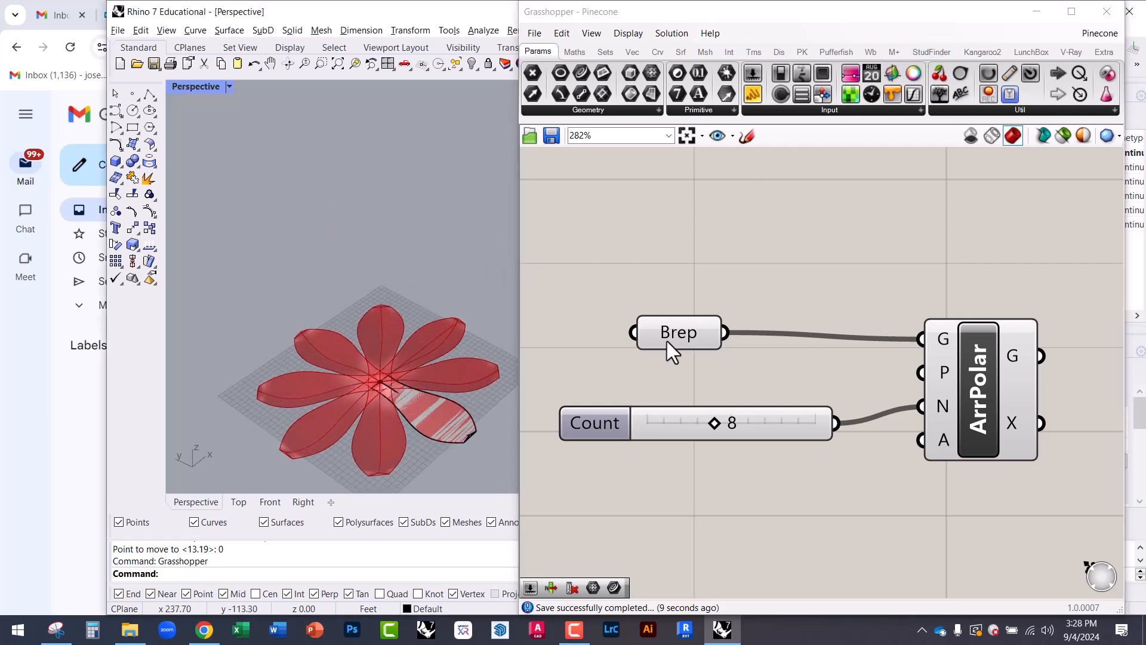
left_click_drag(685, 335, 723, 321)
left_click(430, 413)
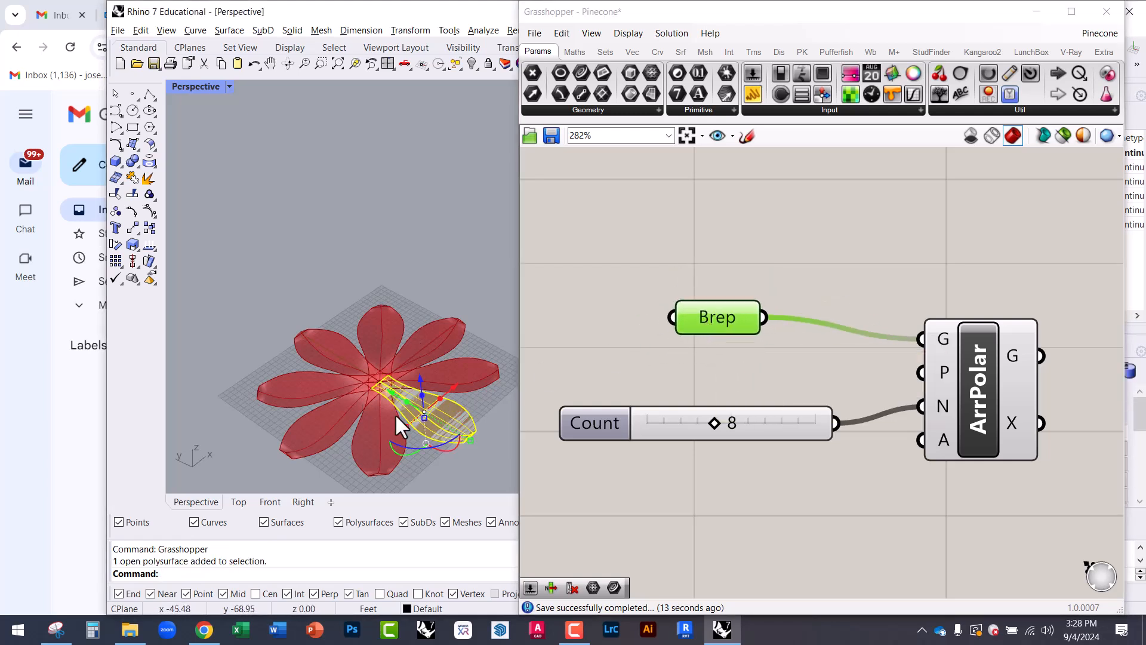
left_click(451, 340)
left_click(434, 410)
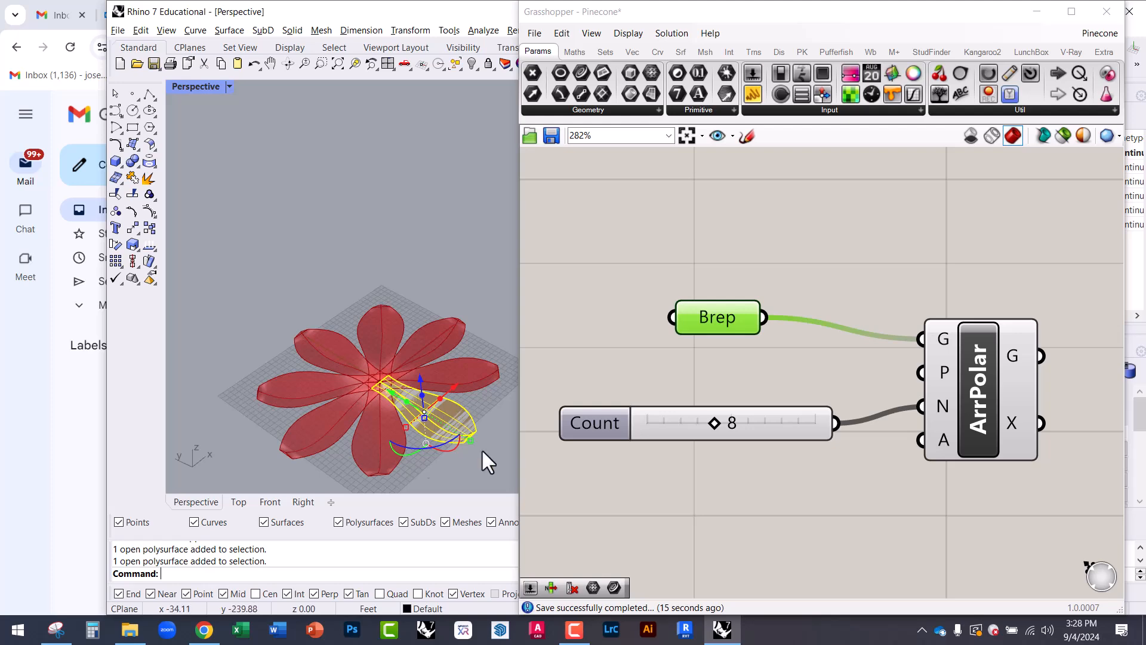
Step: Close the Grasshopper window and save the Rhino model to the Desktop as Pinecone
left_click(1109, 13)
left_click(154, 63)
scroll(198, 166, "up", 4)
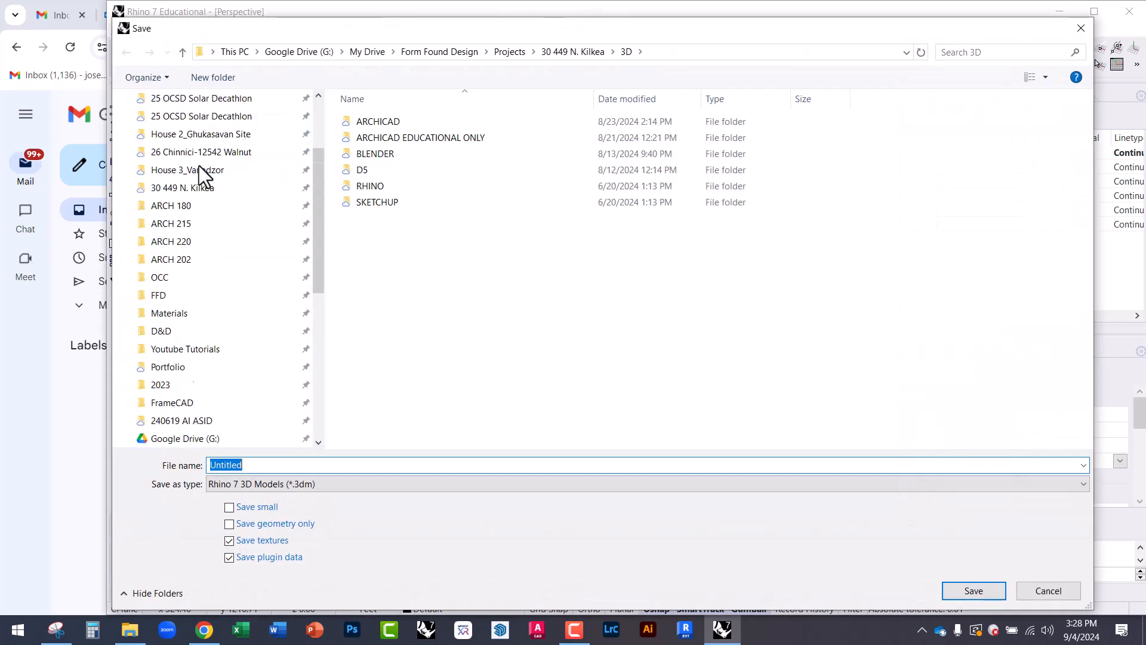
scroll(199, 166, "up", 3)
left_click(187, 131)
left_click(250, 464)
double_click(234, 464)
type("Pinecone")
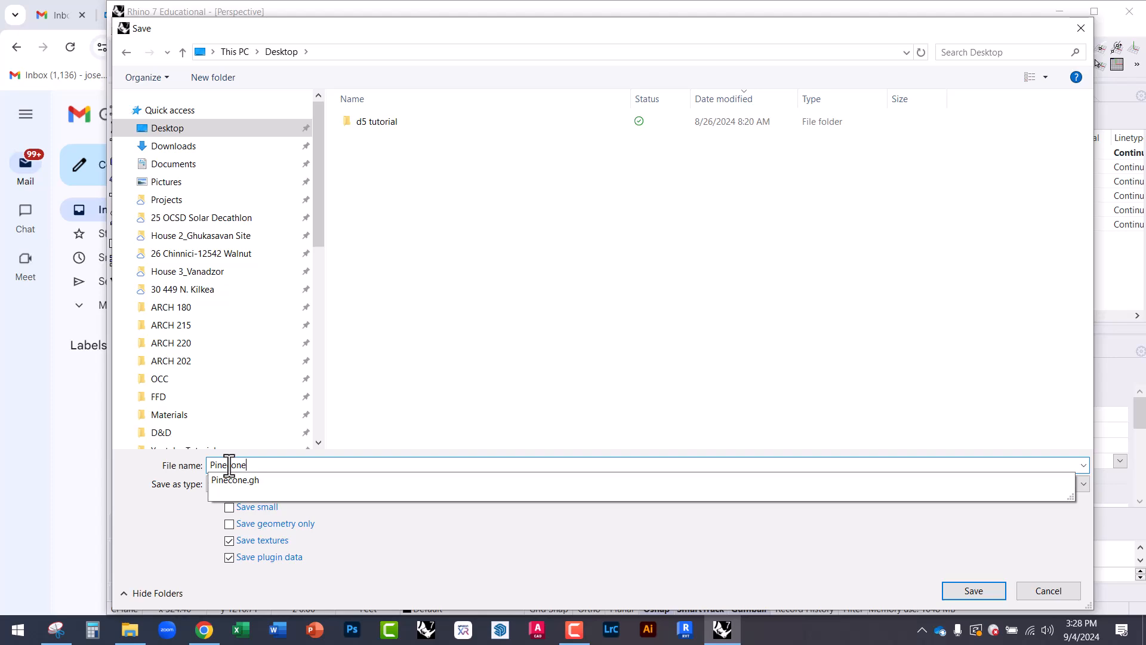
key("Return")
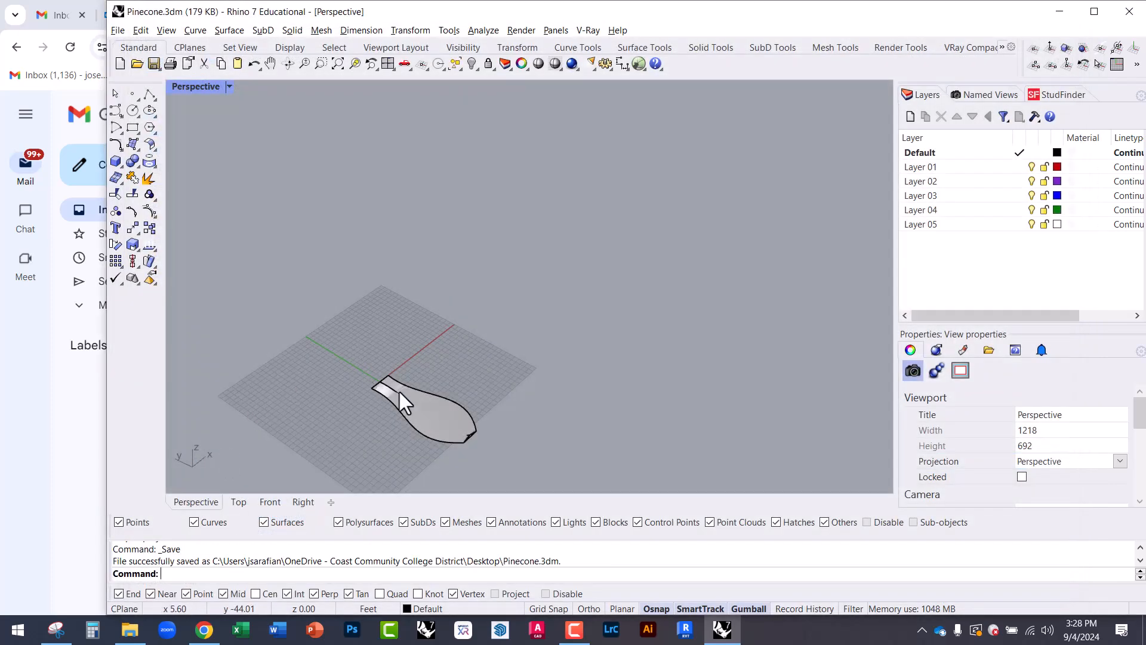
Step: Reopen the Grasshopper window beside the Rhino model and deselect the Brep parameter
left_click(426, 413)
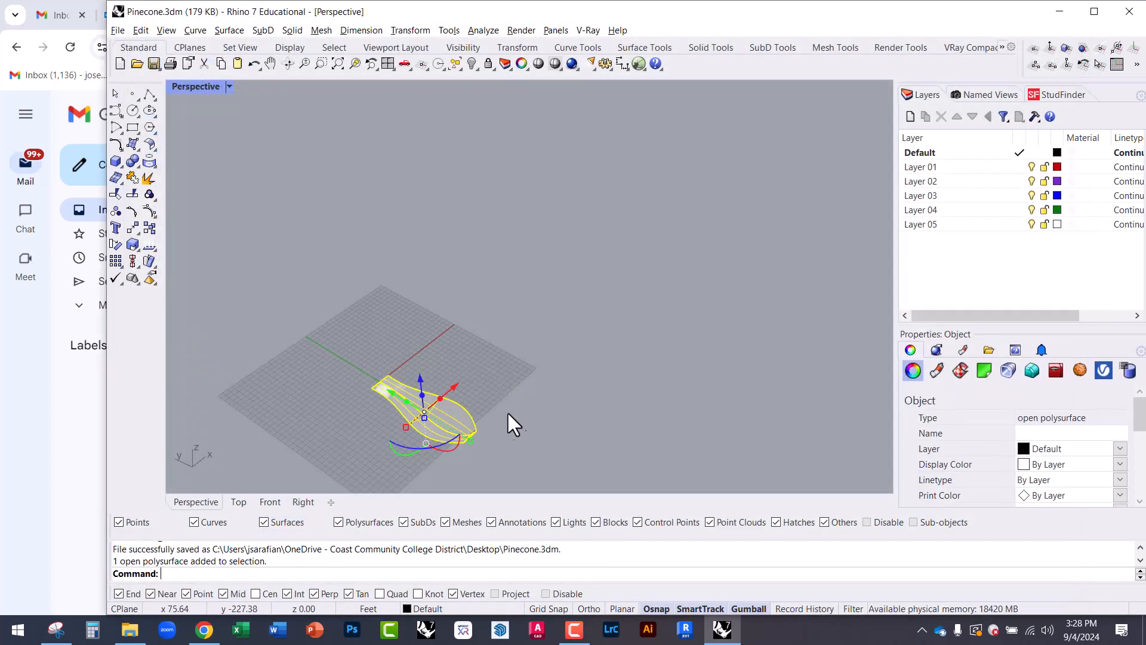
left_click(524, 401)
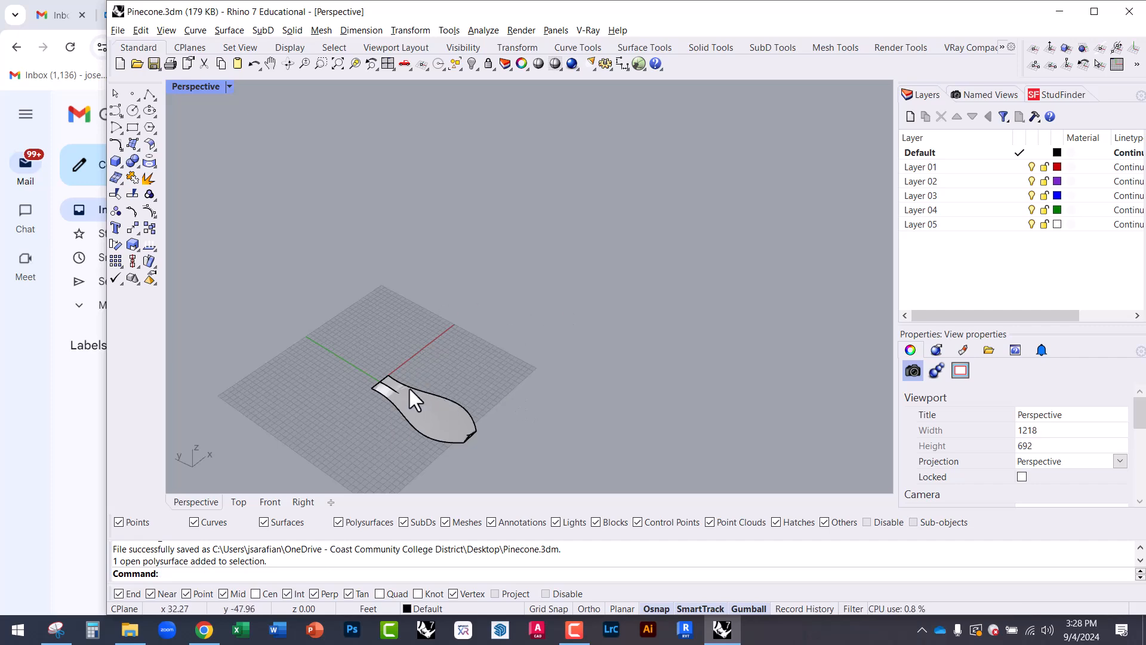
type("Grasshopper")
key("Return")
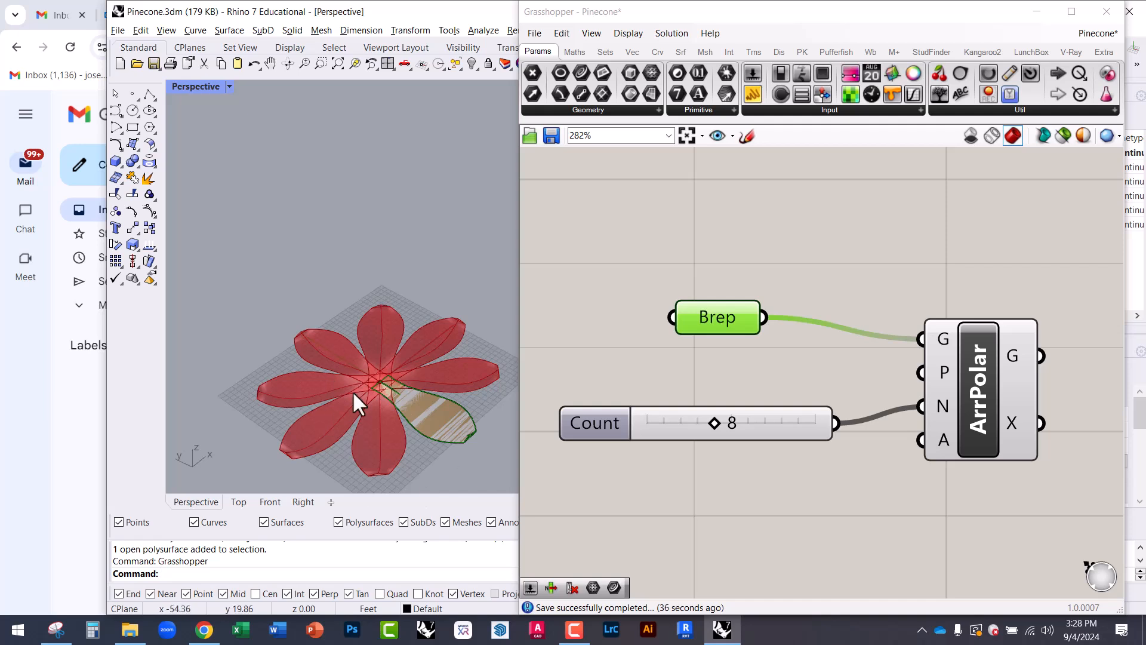
right_click_drag(383, 410, 372, 369)
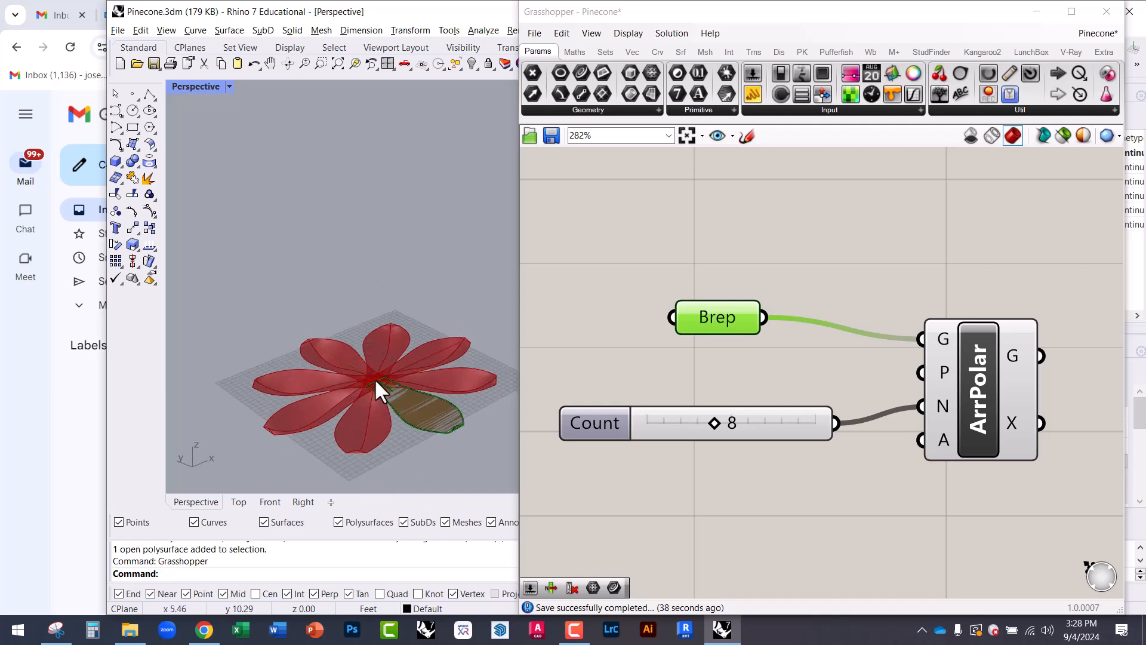
scroll(371, 370, "down", 2)
left_click(585, 338)
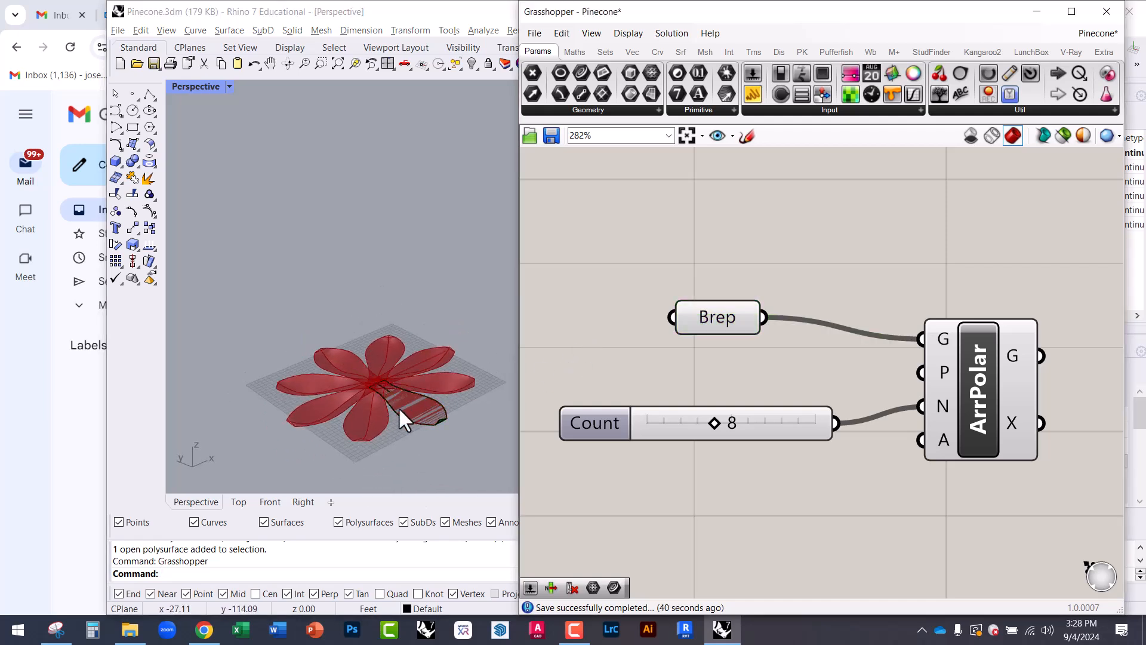
scroll(399, 407, "up", 3)
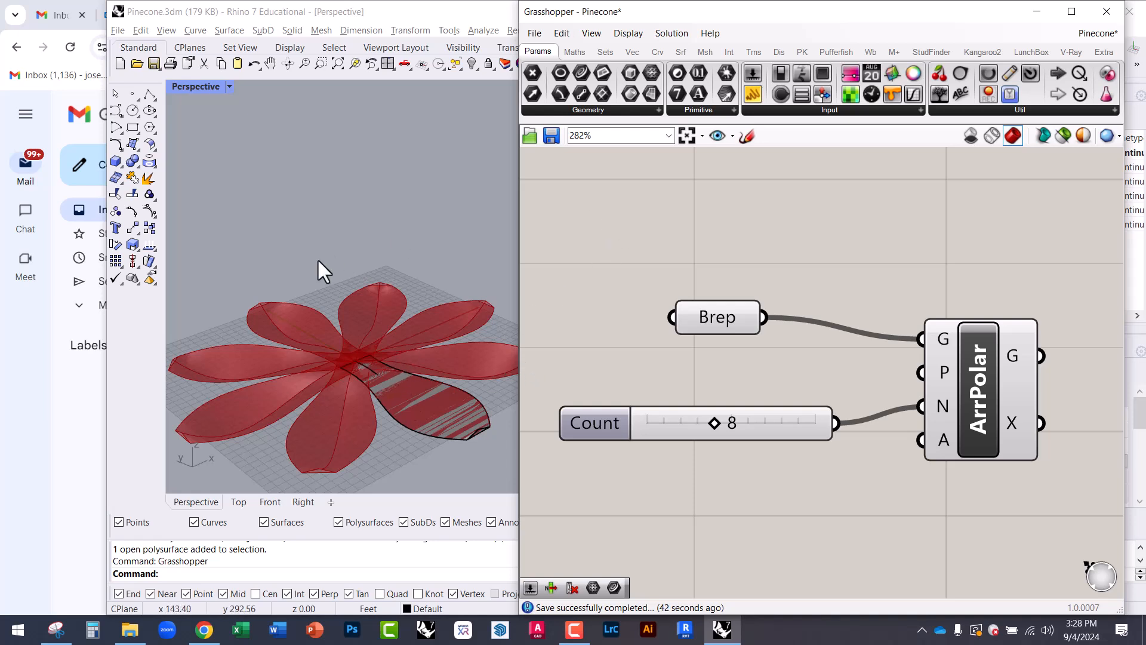
Step: Save the Grasshopper definition again, followed by the Rhino model
left_click(551, 136)
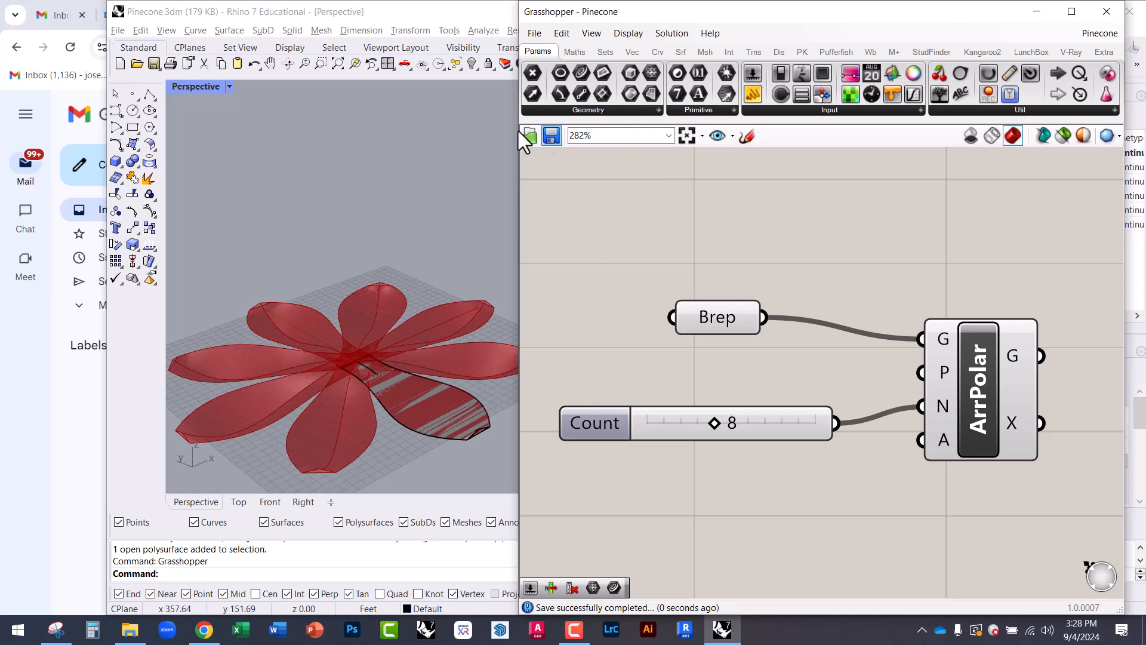
left_click(154, 64)
right_click_drag(337, 242, 364, 239)
scroll(395, 381, "down", 2)
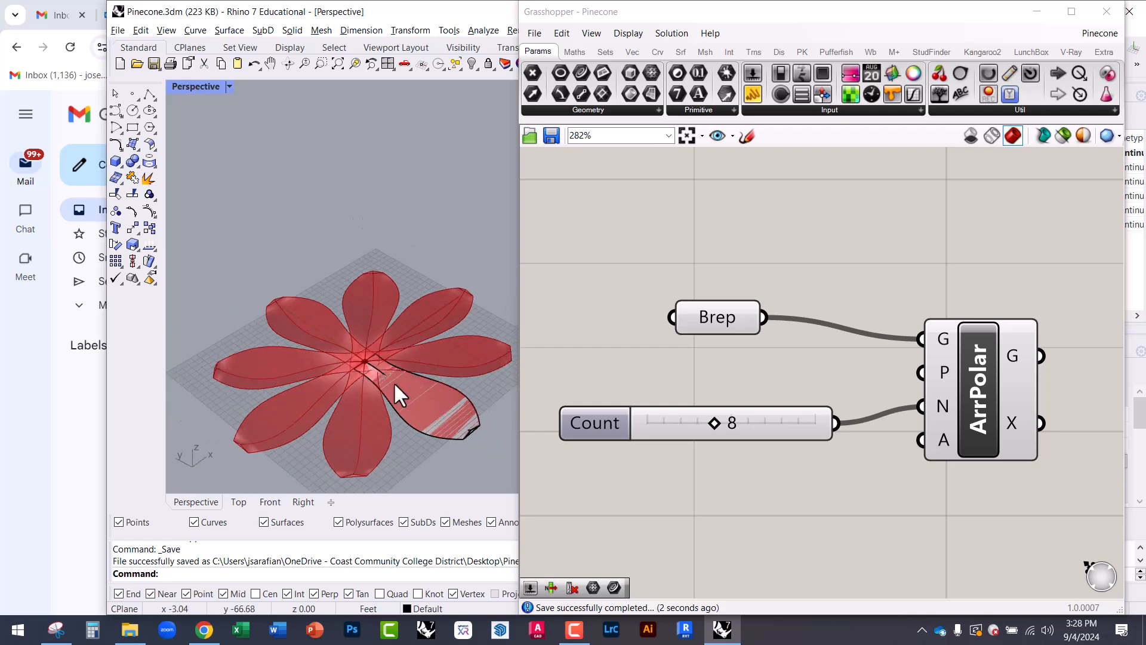
Step: Move the Count slider up below the Brep parameter and shift the Polar Array component up beside them
left_click_drag(798, 433, 800, 409)
left_click_drag(974, 421, 990, 385)
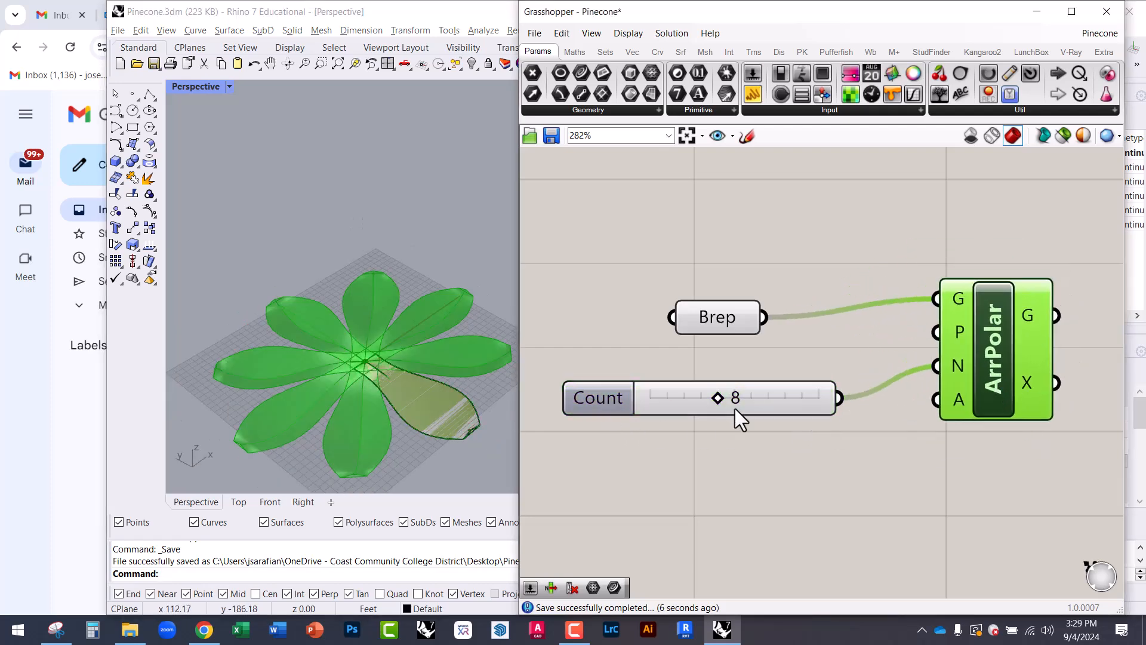
mouse_move(988, 333)
left_mouse_down()
mouse_move(975, 339)
mouse_move(969, 325)
left_mouse_up()
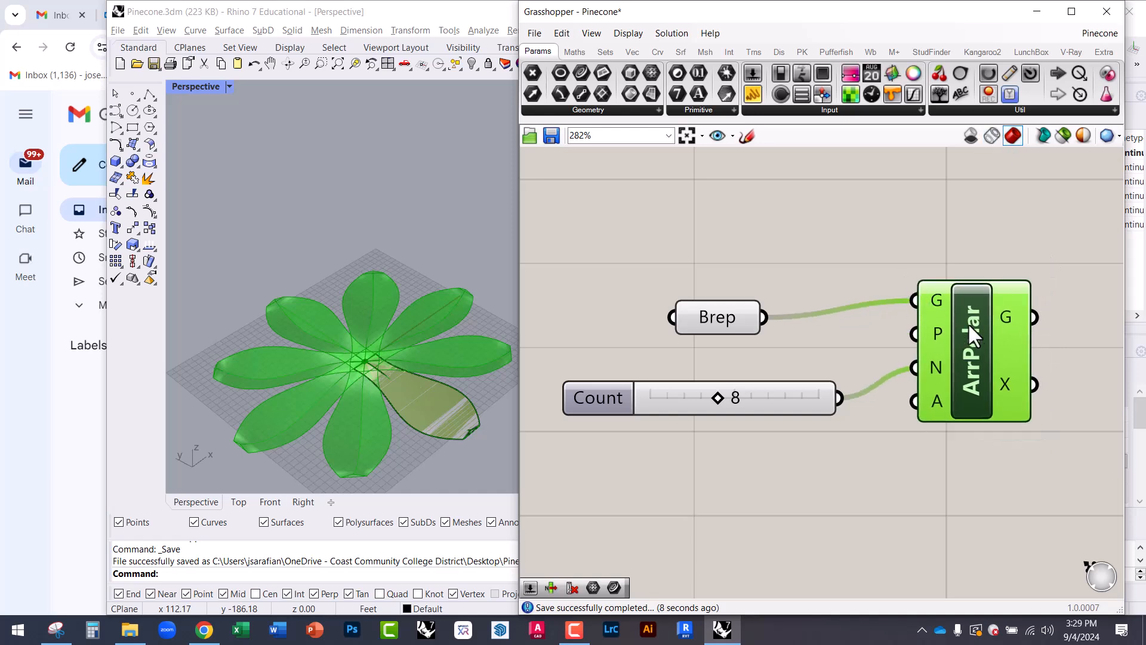
Step: Bake the Polar Array geometry into the Rhino model and close the Grasshopper window
middle_click(886, 465)
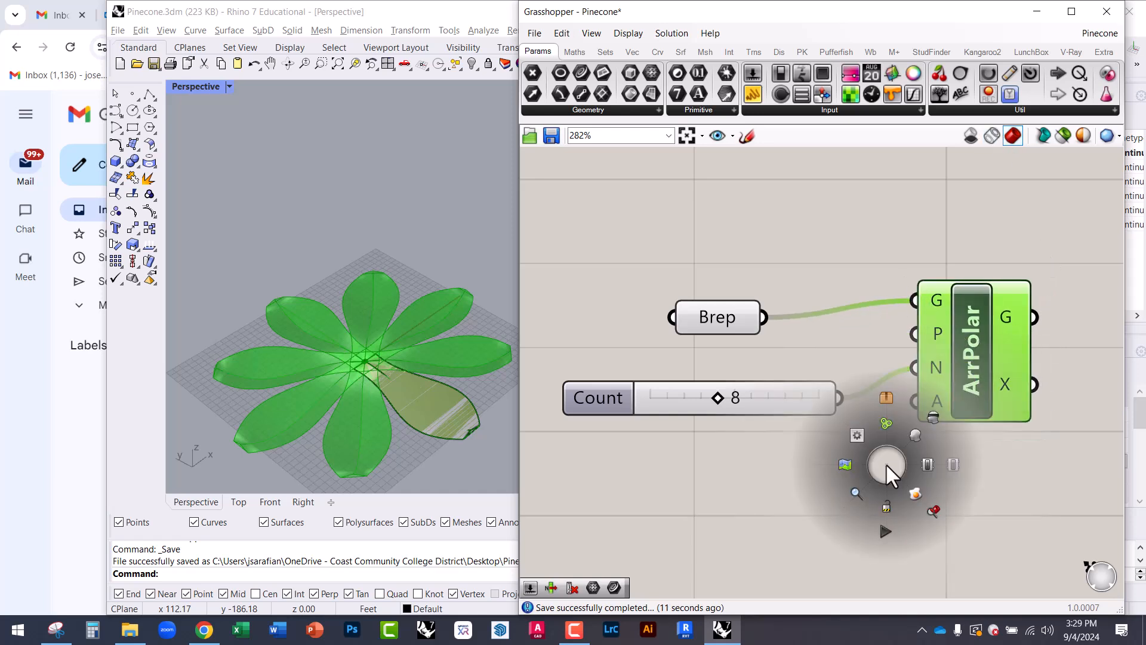
left_click(913, 495)
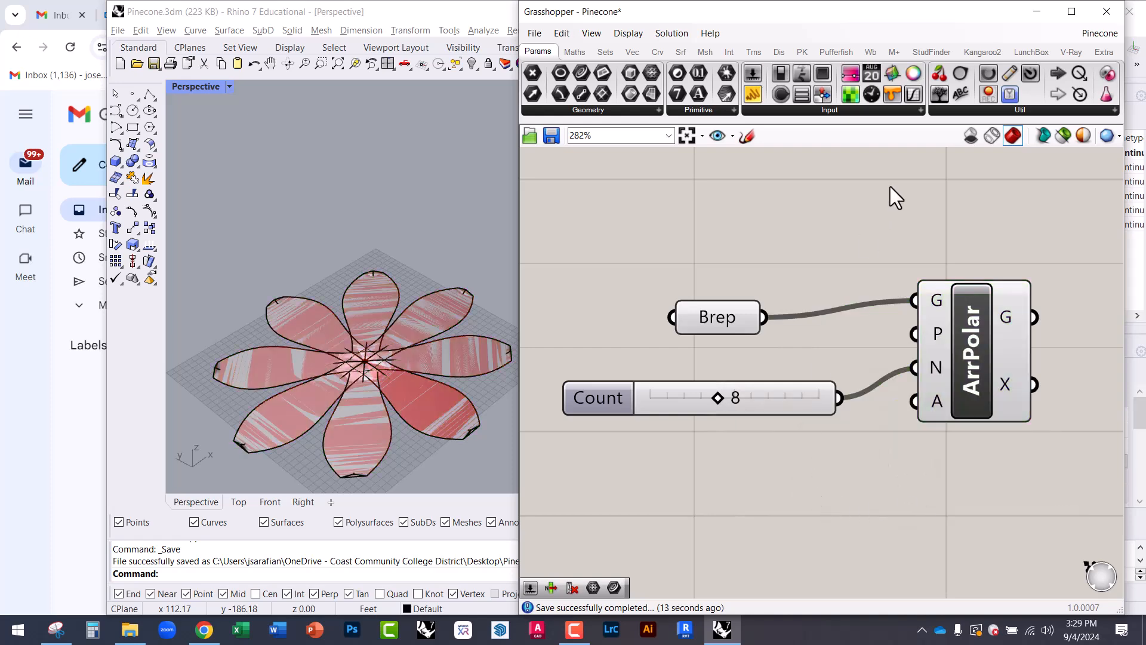
left_click(1106, 11)
Step: Examine the baked petals in Rhino by selecting several of them individually
right_click_drag(395, 348, 397, 268)
scroll(395, 260, "up", 5)
left_click(373, 246)
left_click(536, 295)
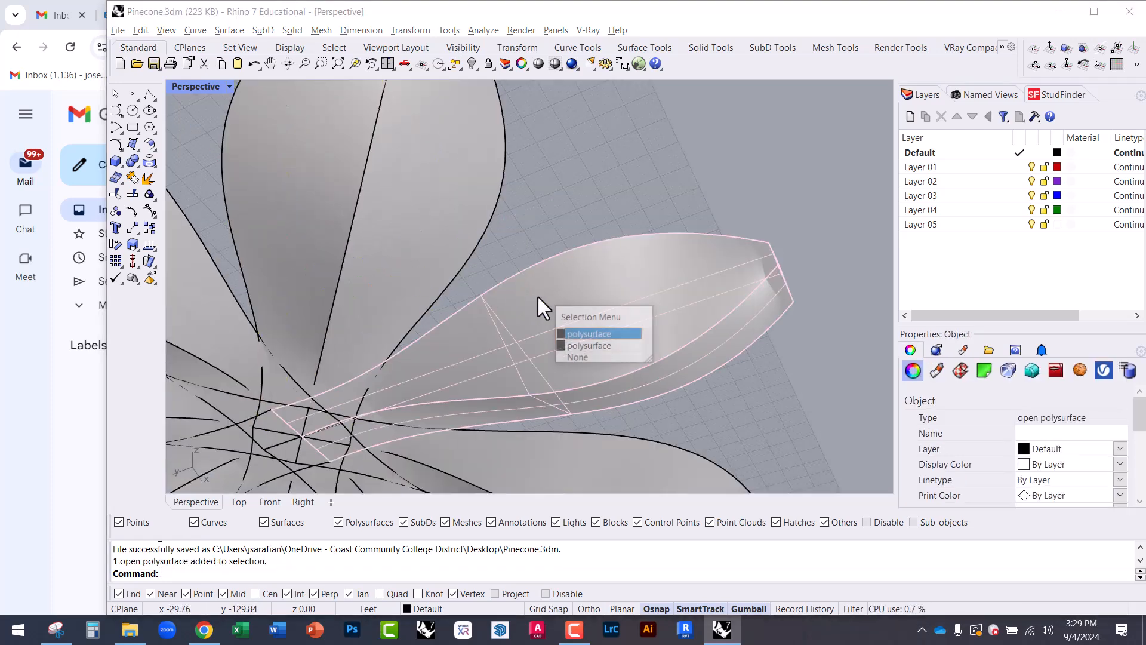
left_click(659, 221)
scroll(636, 262, "down", 8)
right_click_drag(561, 286, 505, 445)
left_click(390, 384)
left_click(354, 442)
left_click(411, 322)
left_click(495, 247)
Step: Reopen Grasshopper, undo the bake and check the source petal in the Perspective view
type("Grasshopper")
key("Return")
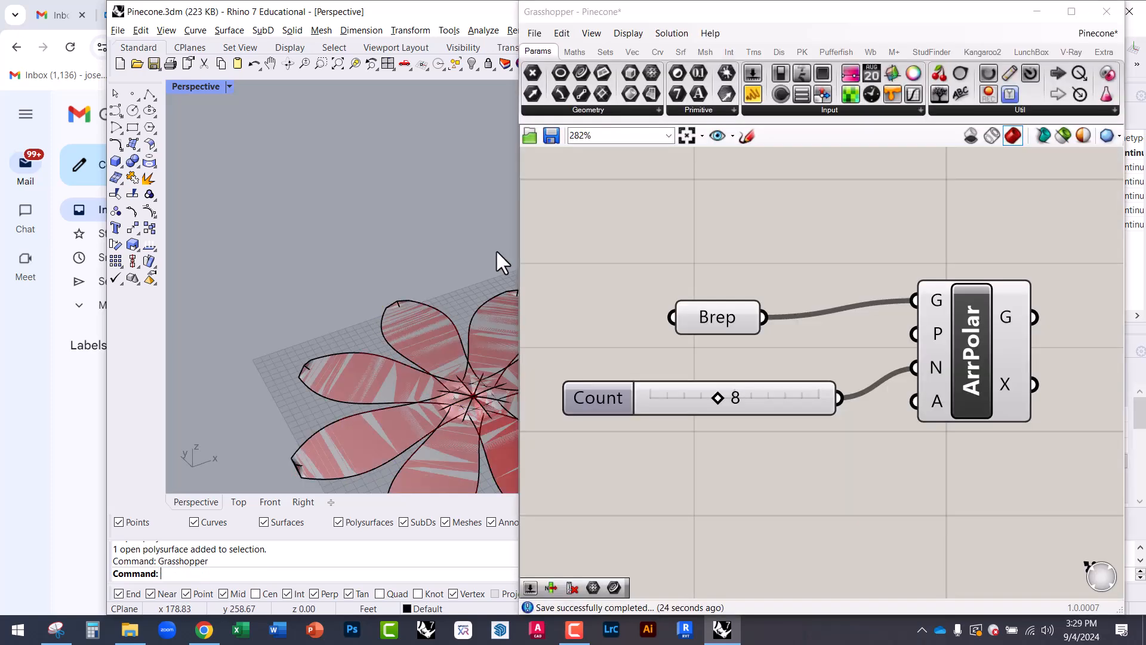
right_click_drag(331, 321, 374, 393)
key("ctrl+z")
right_click_drag(324, 356, 418, 382)
left_click(451, 431)
Step: Move the Polar Array component down so its Count input lines up with the slider, leaving canvas space beside it
left_click_drag(980, 385, 994, 411)
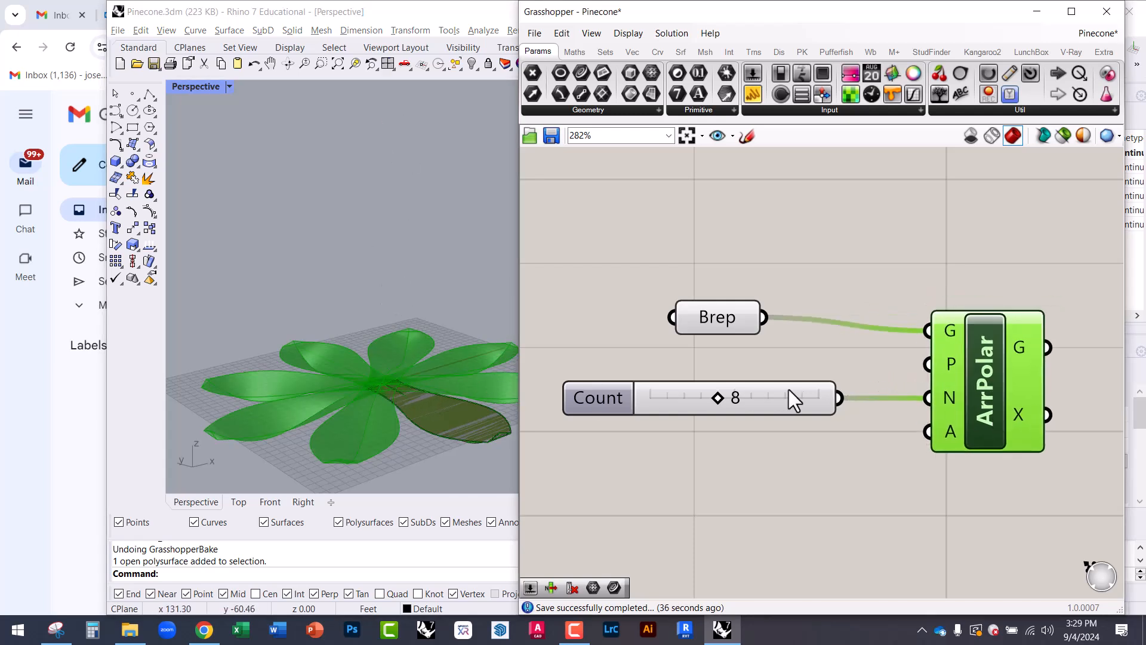
right_click_drag(872, 425, 731, 364)
scroll(785, 423, "down", 3)
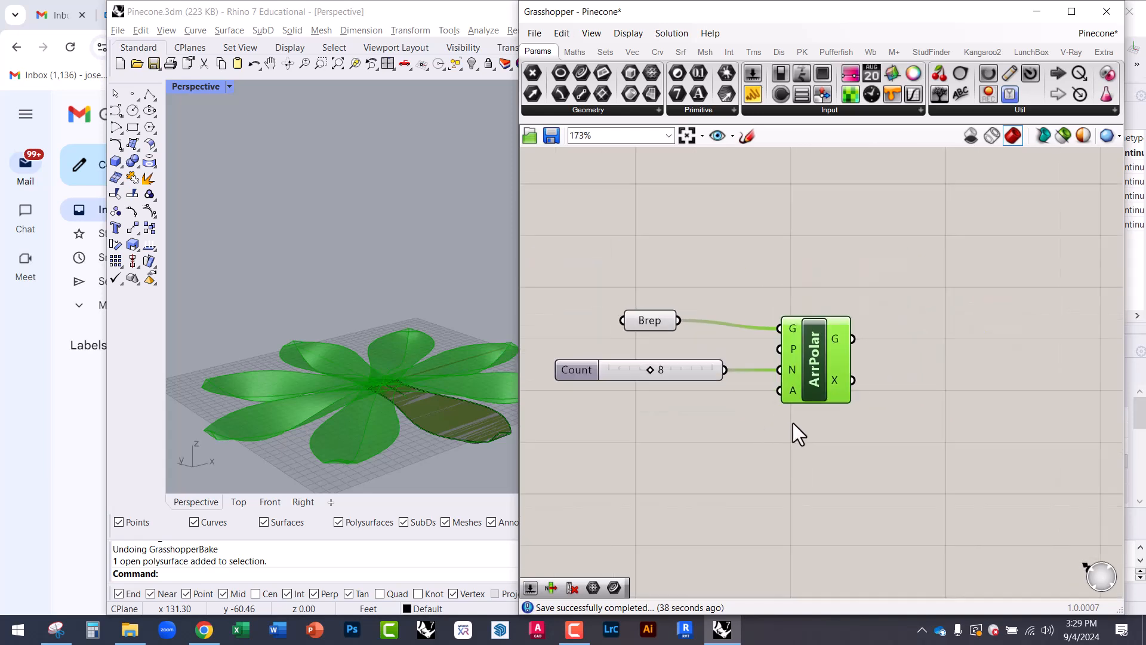
scroll(382, 370, "down", 3)
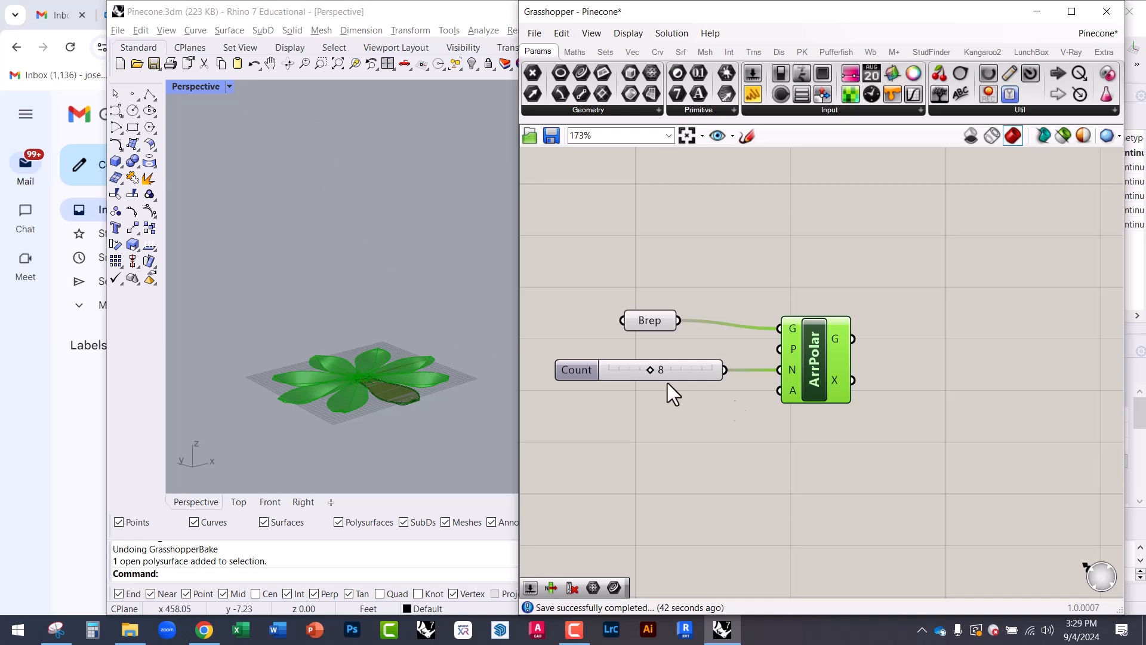
right_click_drag(812, 420, 736, 376)
scroll(754, 306, "up", 3)
left_click(815, 317)
left_click_drag(731, 325, 727, 322)
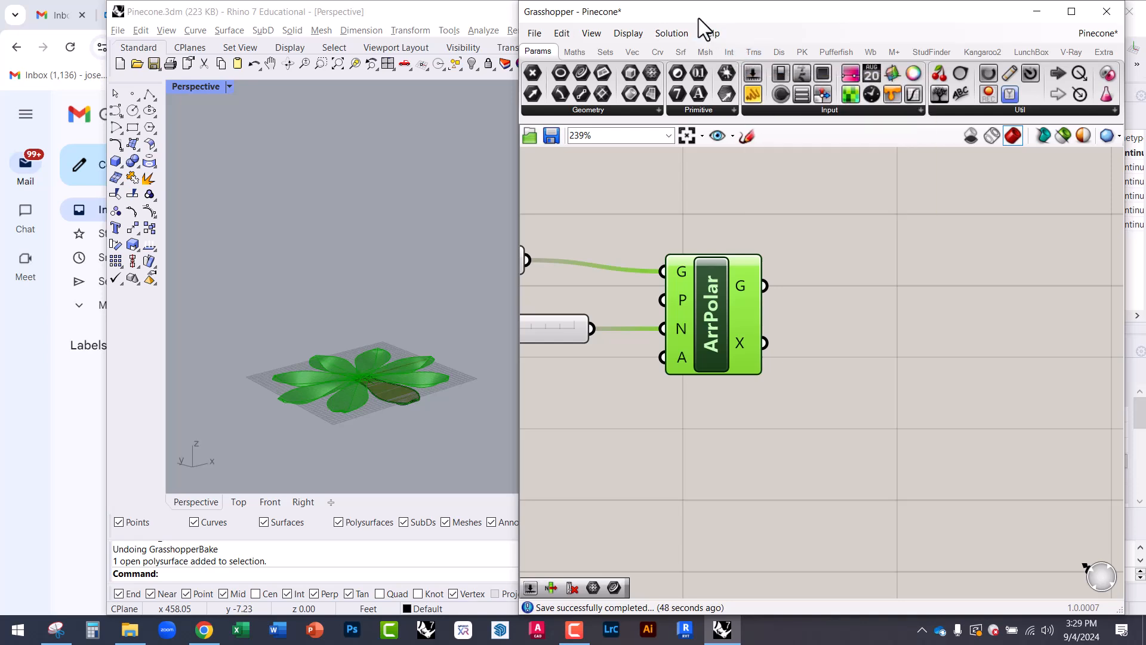
Step: Add a Move component to the canvas, placed beyond and slightly below the Polar Array component
left_click_drag(520, 74, 276, 75)
left_click(577, 53)
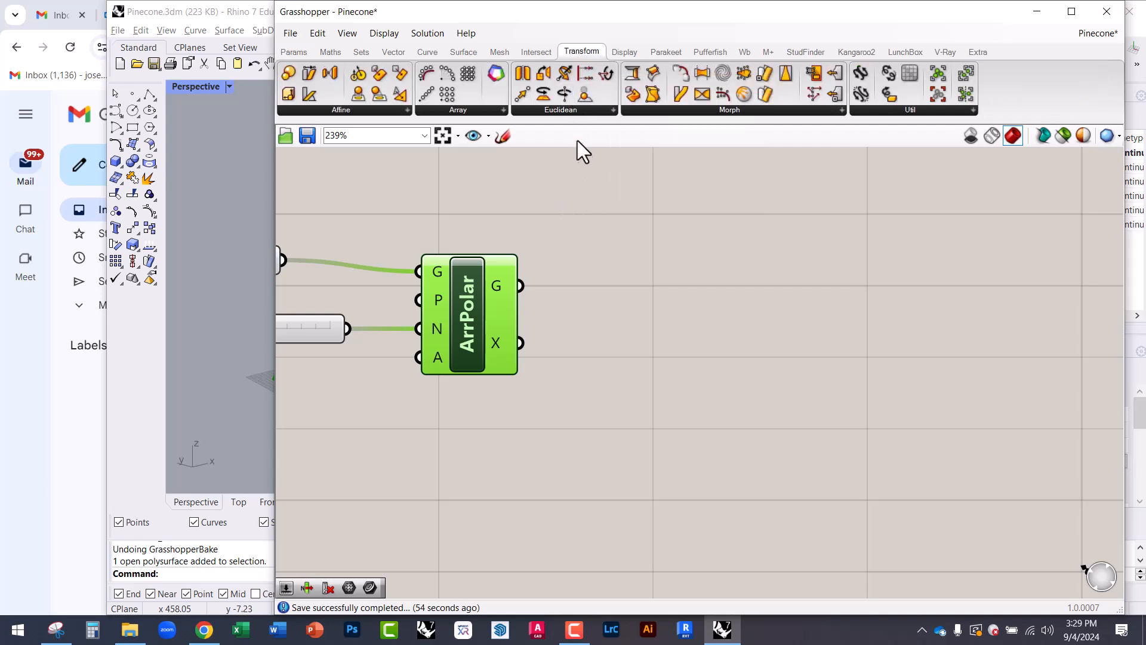
left_click(572, 110)
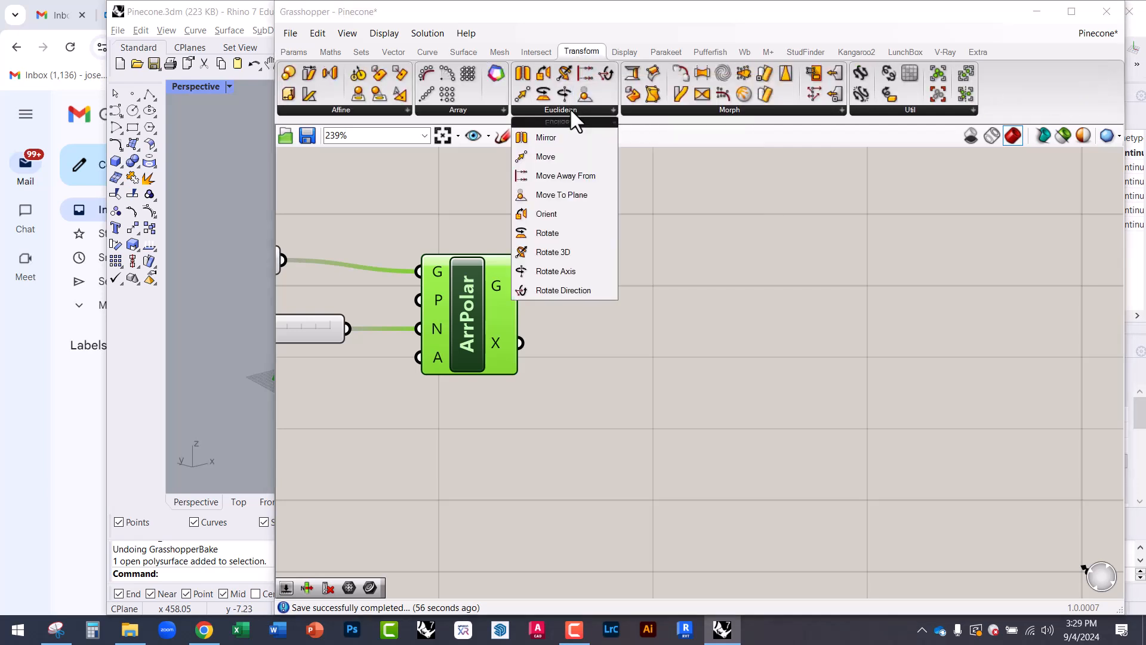
left_click(550, 155)
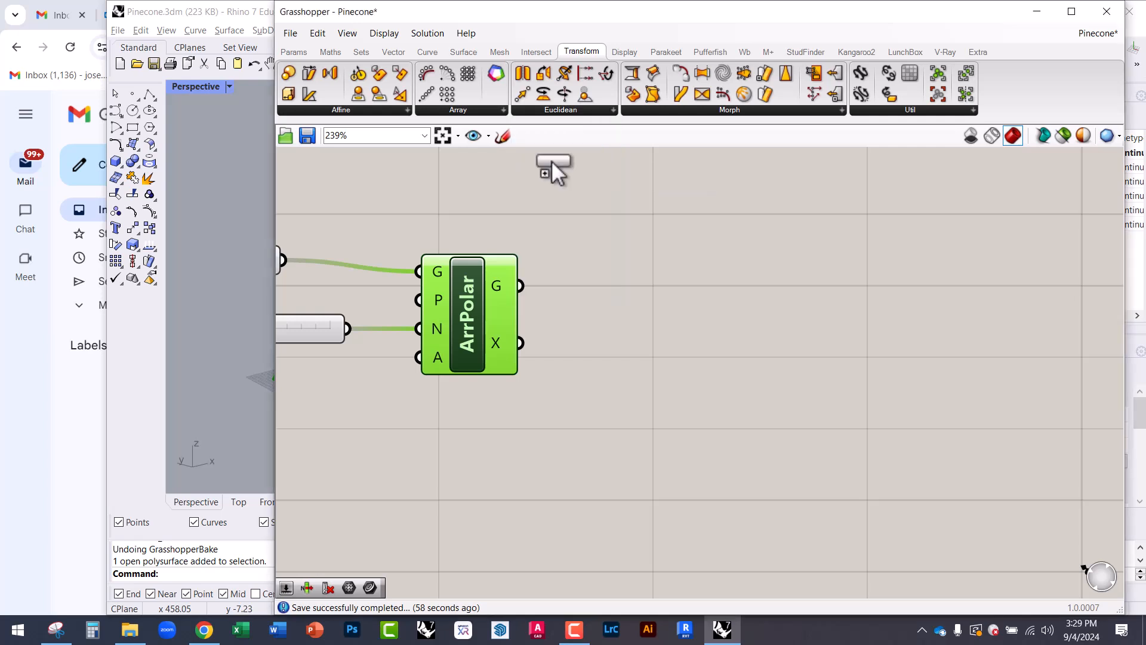
left_click(639, 309)
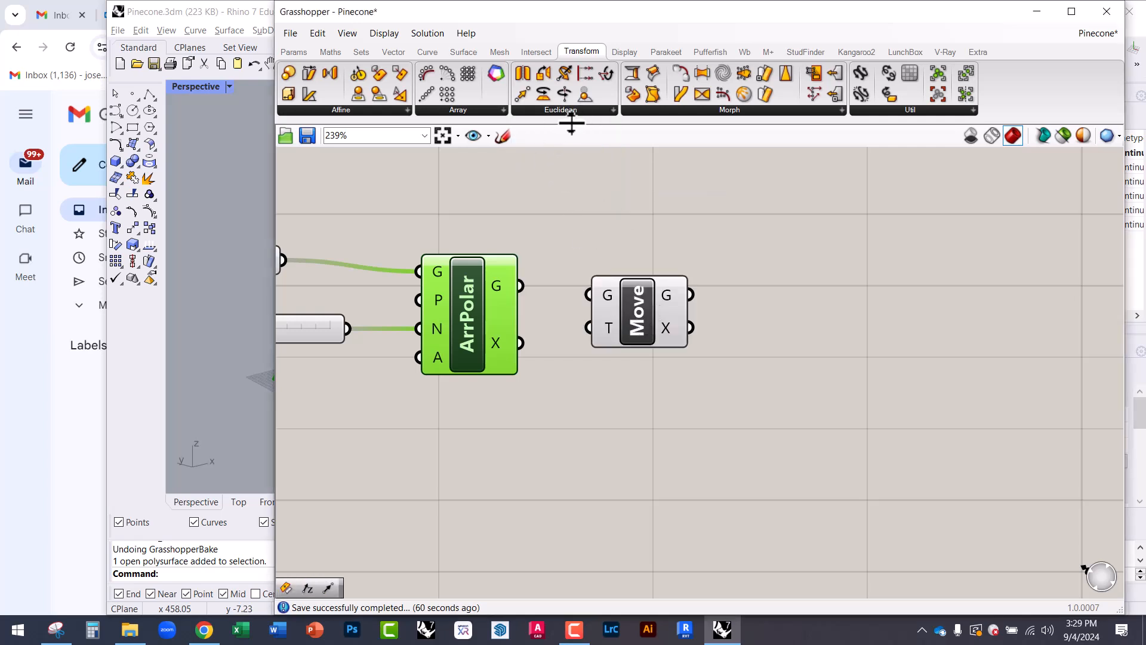
left_click_drag(621, 295, 732, 379)
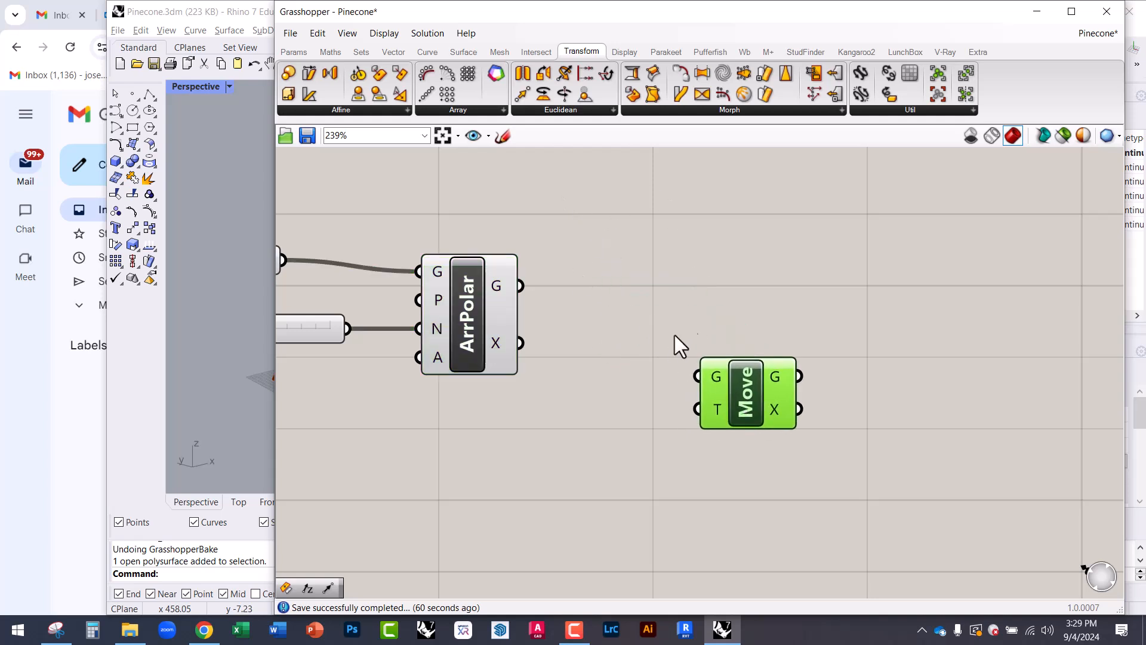
left_click_drag(731, 382, 707, 394)
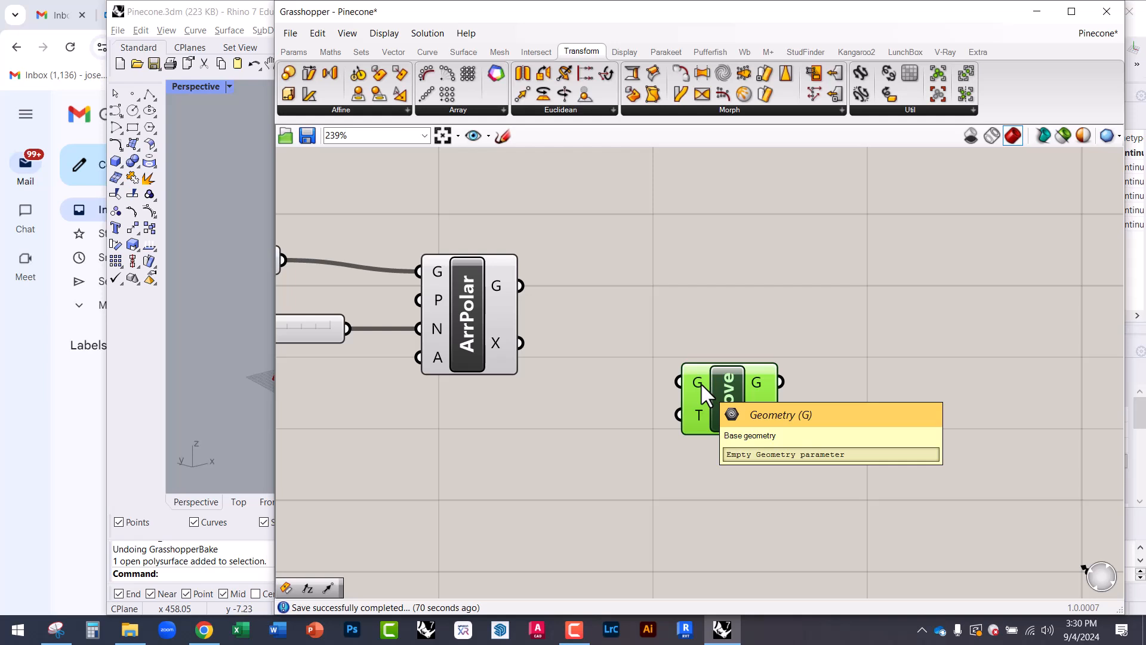
mouse_move(722, 394)
left_mouse_down()
mouse_move(727, 354)
mouse_move(737, 378)
left_mouse_up()
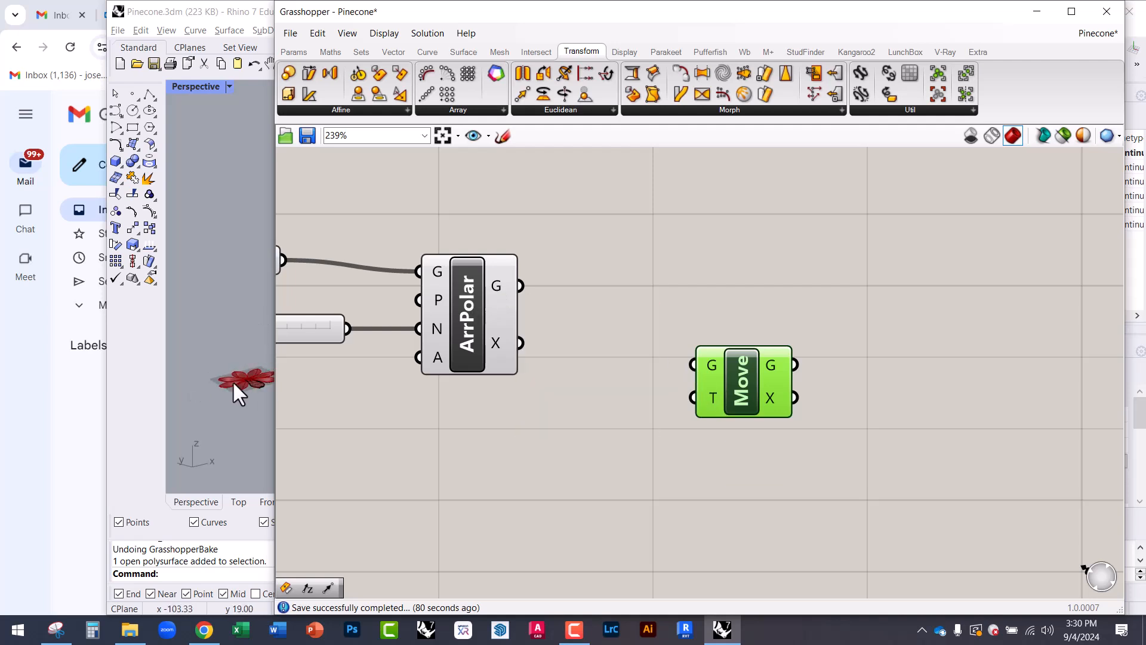
Step: Feed the Polar Array's Geometry output into the Move component's Geometry input, with the petals enlarged in the Perspective view
left_click_drag(273, 366, 417, 372)
scroll(244, 388, "up", 4)
left_click_drag(660, 286, 897, 402)
mouse_move(860, 412)
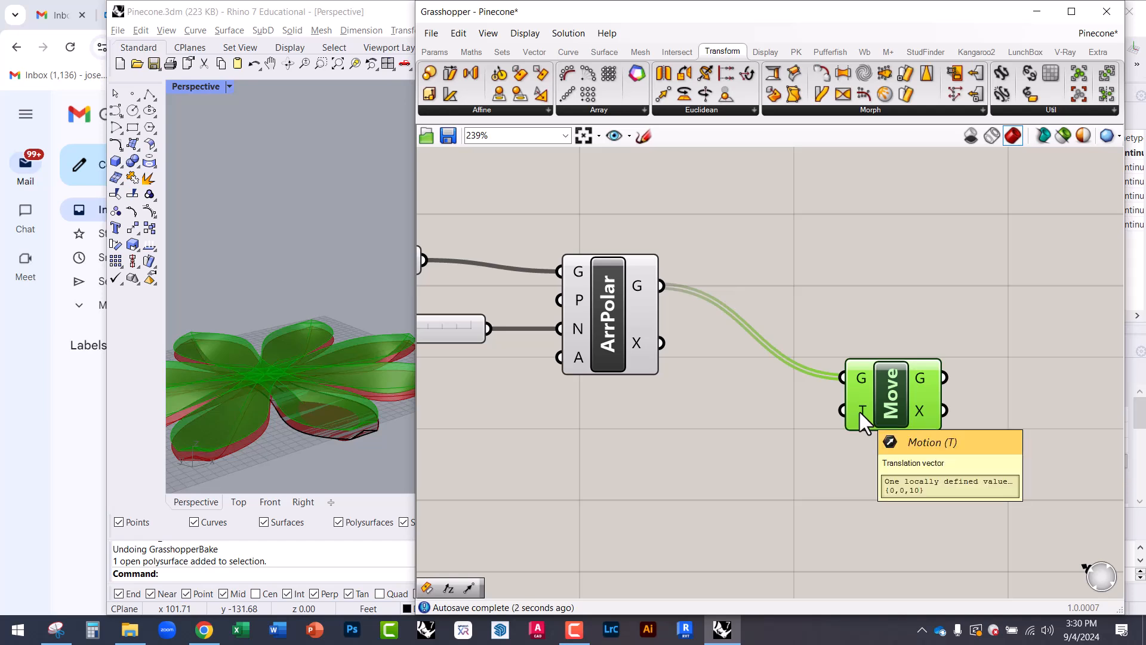
left_click(807, 438)
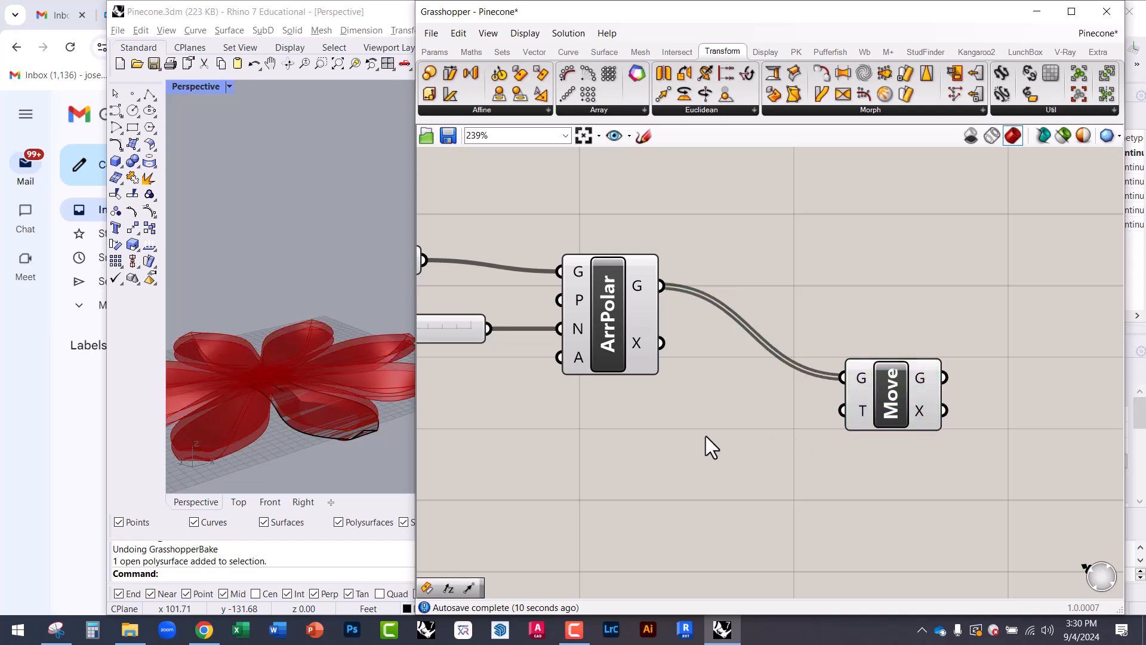
Step: Add a Unit Z vector component below the Polar Array and check where it sits among the Vector components
double_click(643, 442)
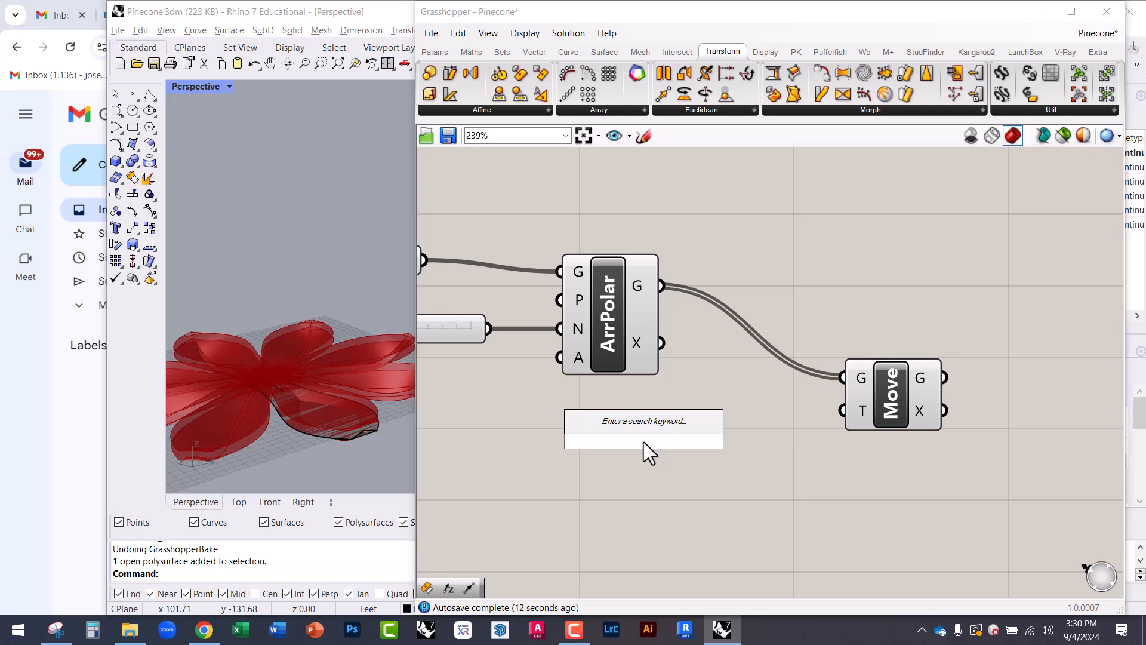
type("z")
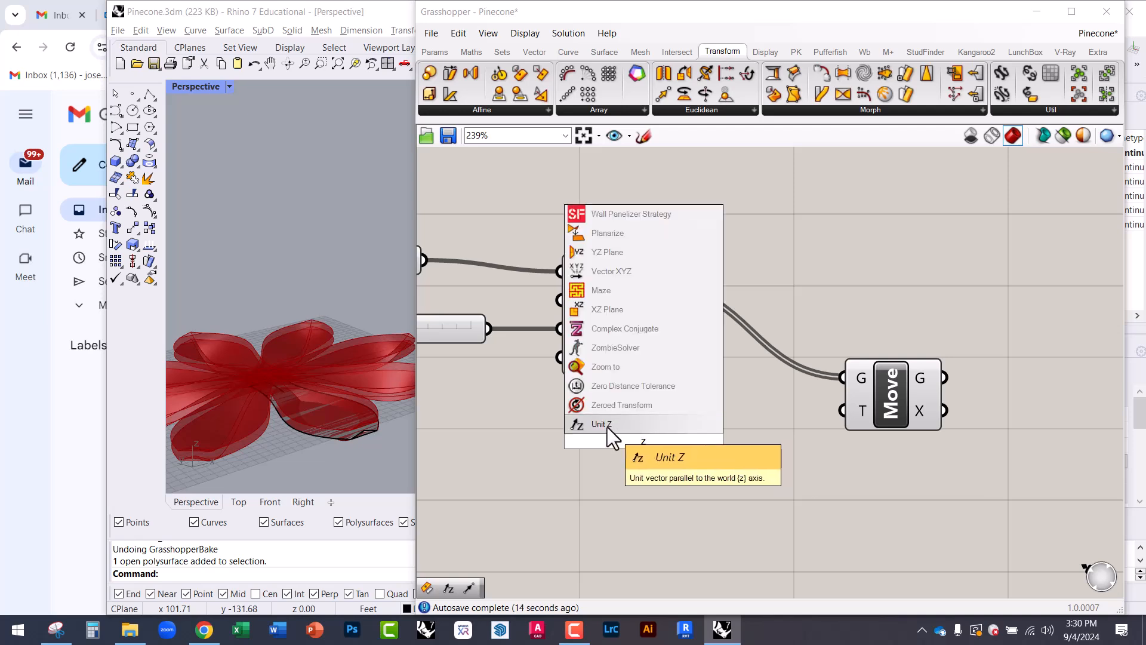
left_click(607, 428)
left_click_drag(640, 439, 675, 466)
left_click(732, 418)
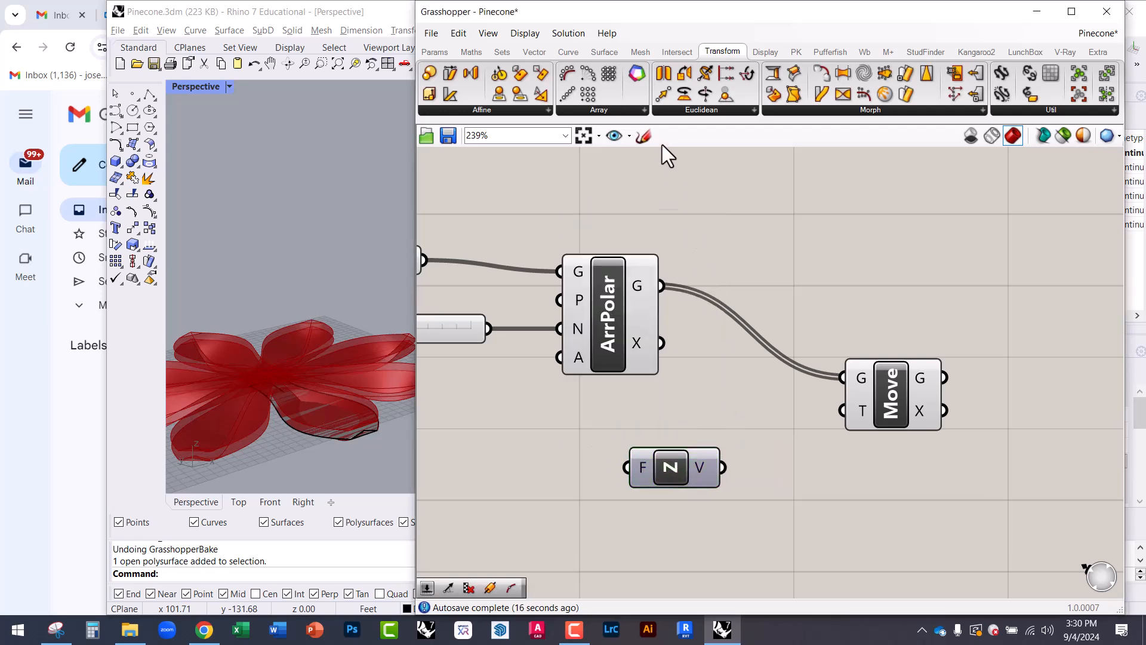
left_click(533, 51)
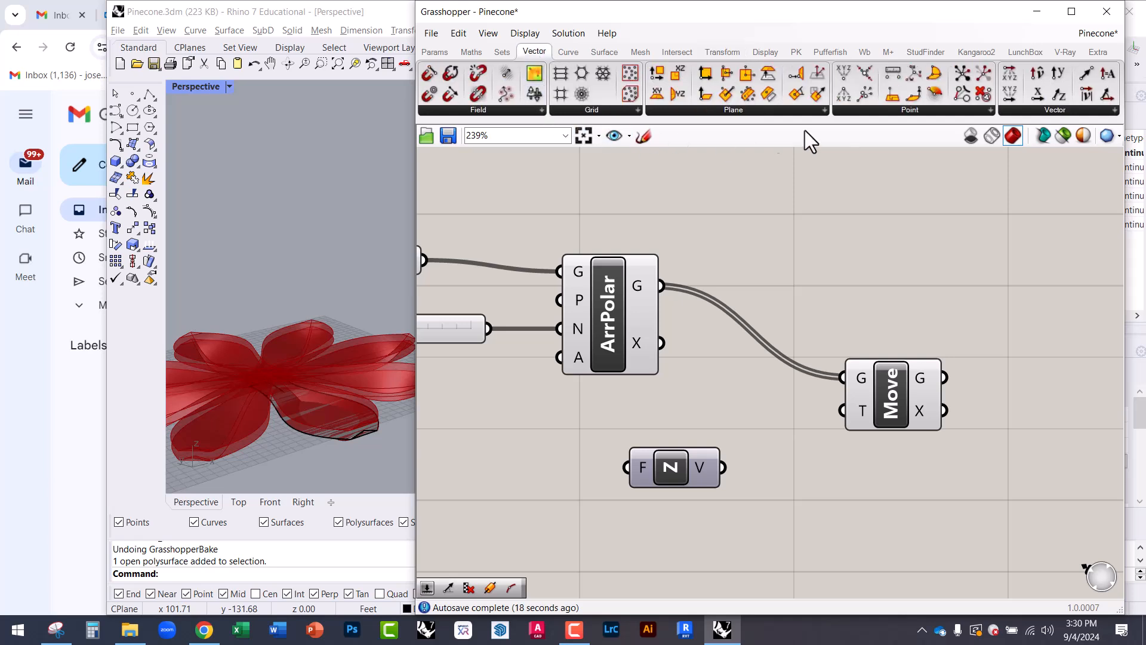
left_click(1038, 109)
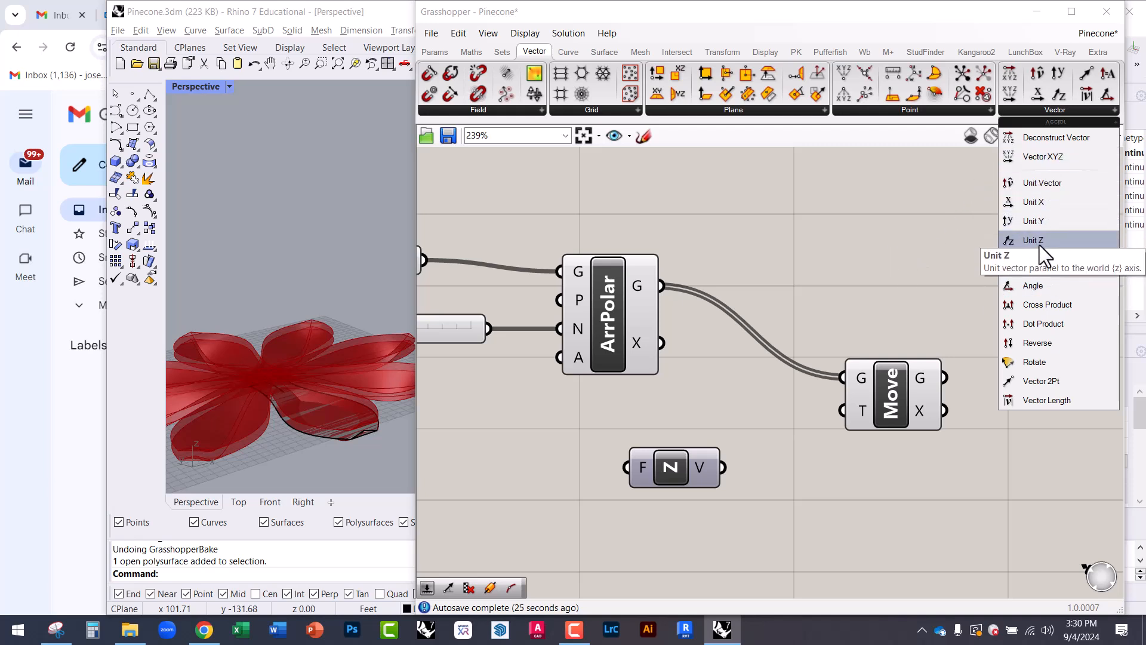
Step: Connect the Unit Z vector output to the Move component's Motion input and space the components apart
left_click_drag(882, 399, 904, 409)
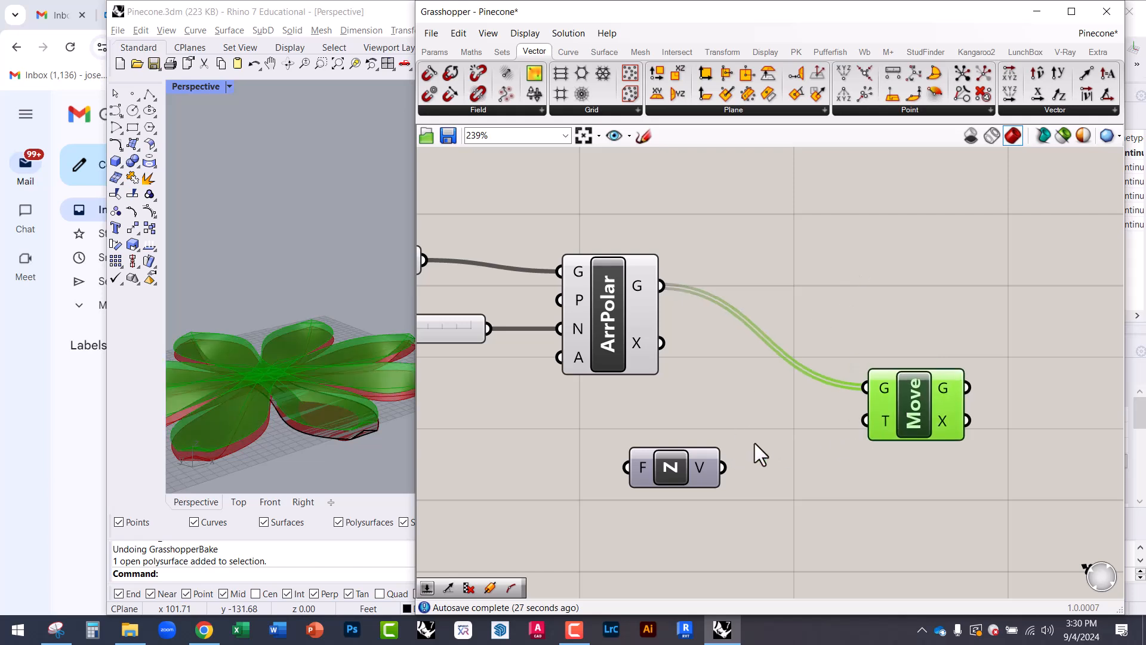
left_click_drag(724, 467, 866, 421)
left_click_drag(680, 458, 746, 446)
right_click_drag(627, 435, 719, 396)
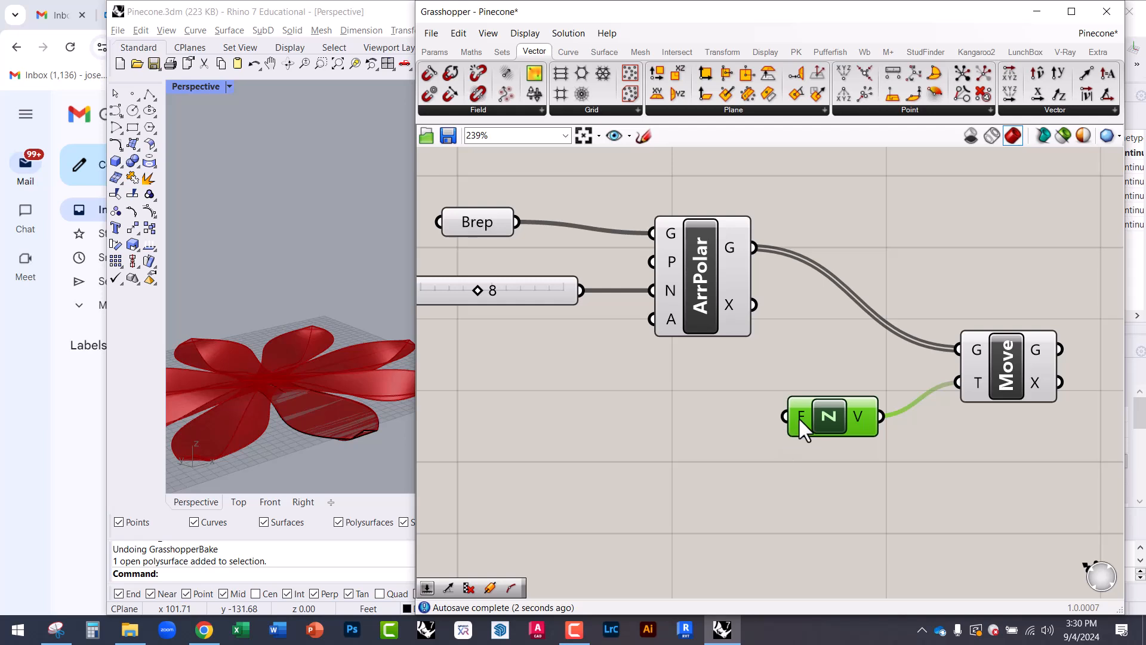
Step: Create a number slider with the value 4.5 and place it before the Unit Z component
double_click(588, 435)
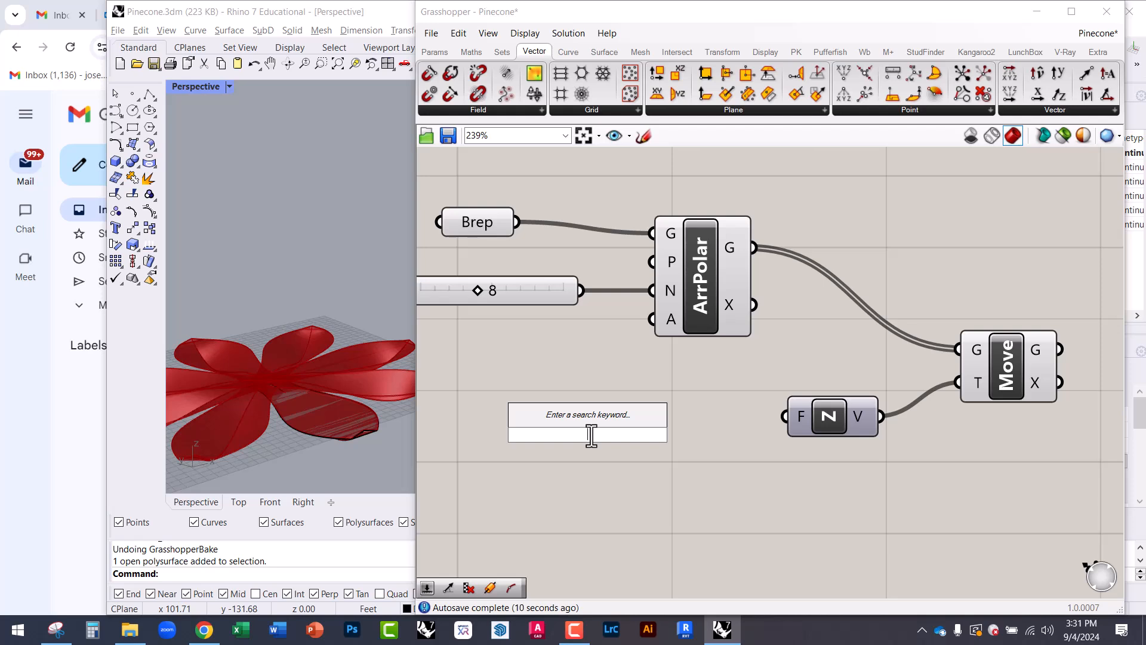
type("4.5")
key("Return")
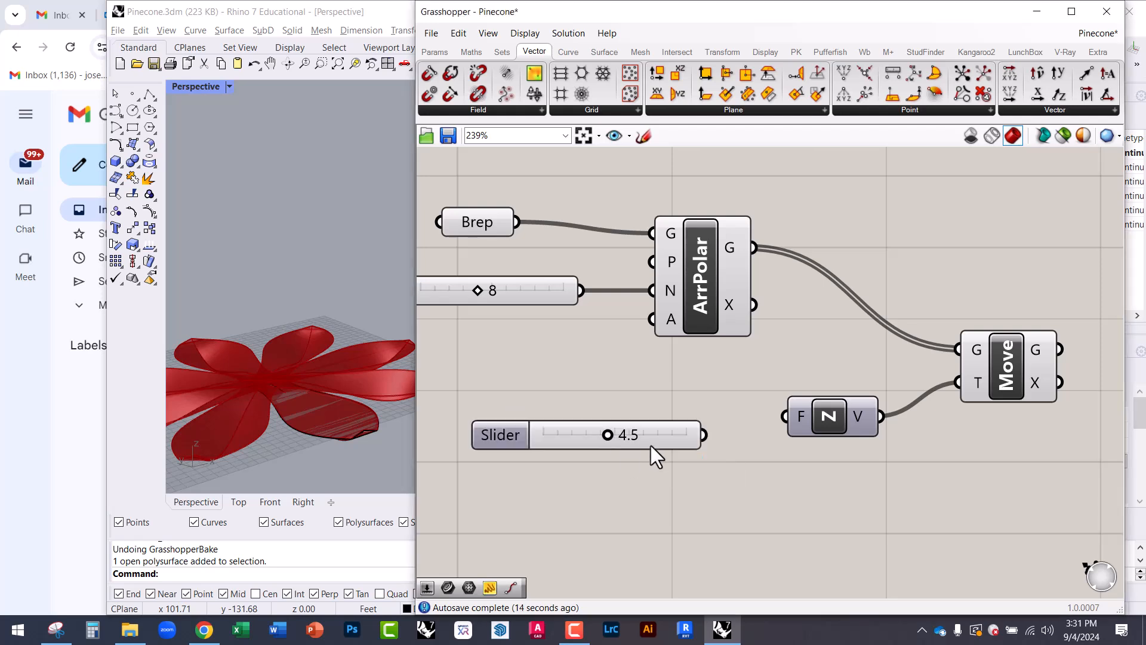
left_click_drag(650, 390, 671, 400)
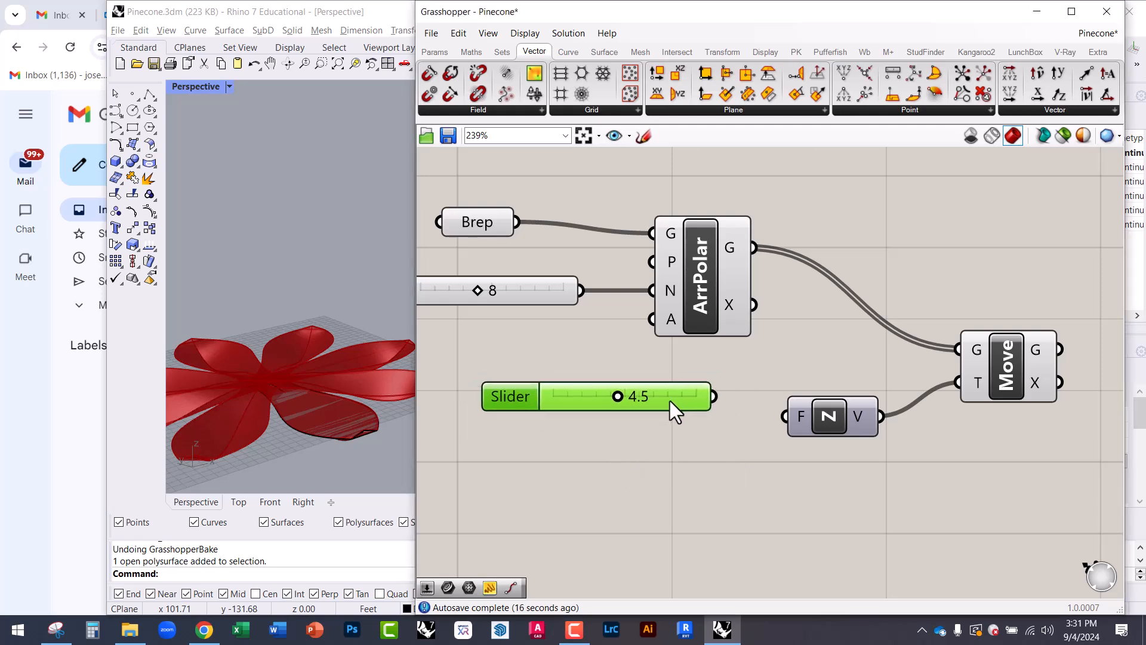
left_click(435, 54)
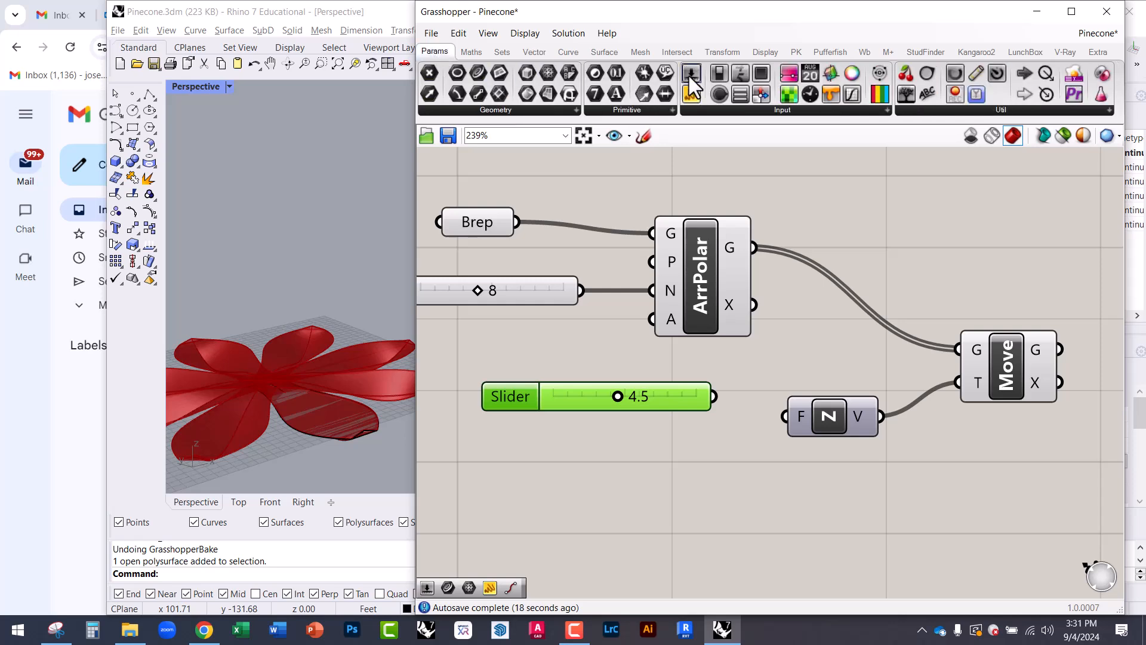
Step: Create two trial number sliders with the values 5 and 5.67 below the 4.5 slider and delete both
double_click(590, 481)
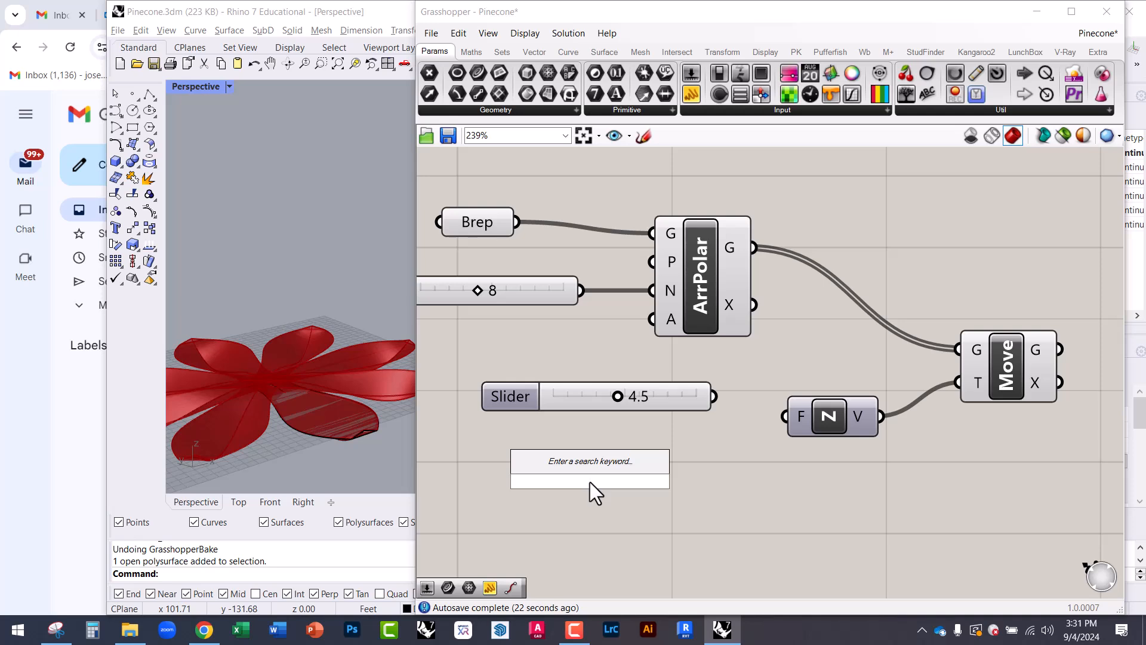
type("5")
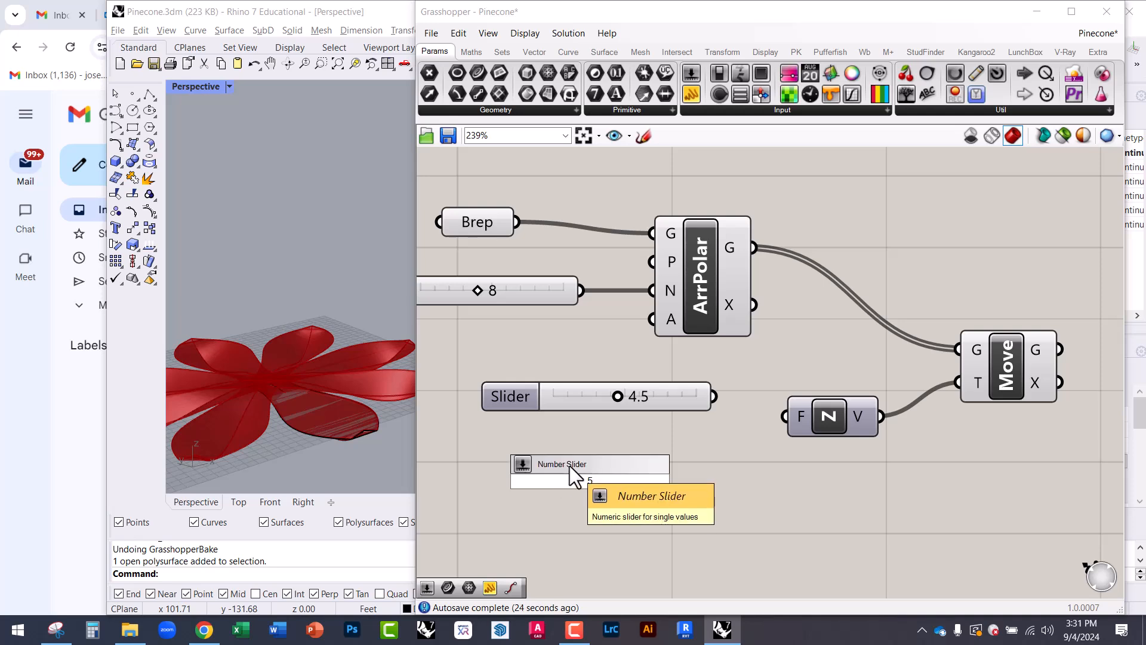
left_click(570, 466)
left_click_drag(578, 479, 568, 503)
double_click(574, 463)
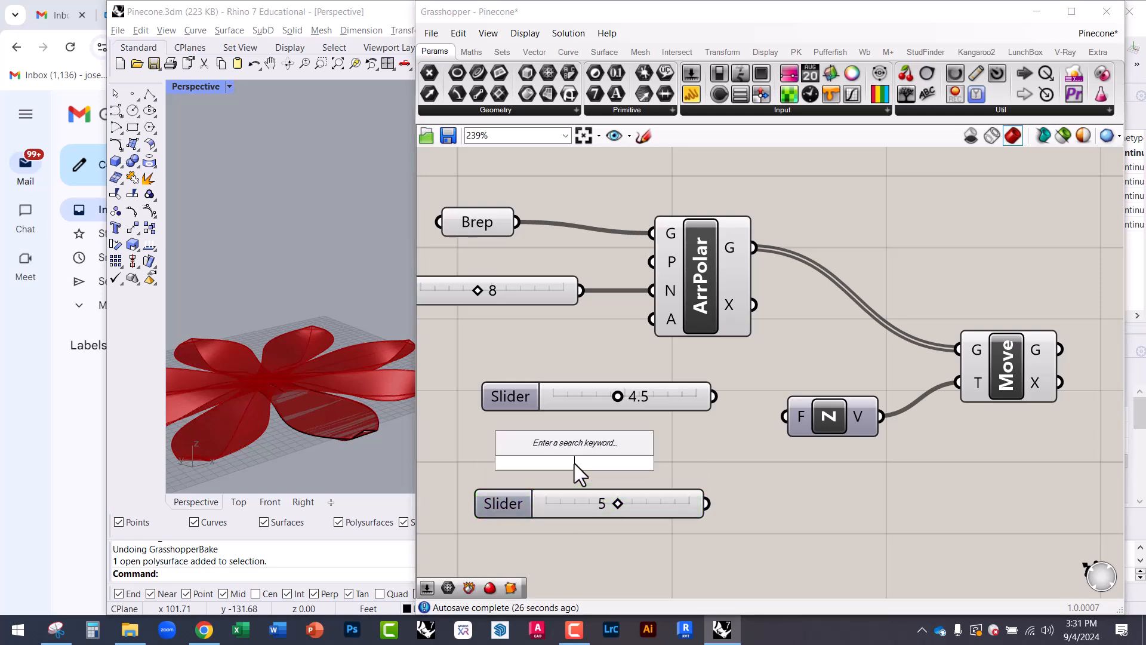
type("5.6")
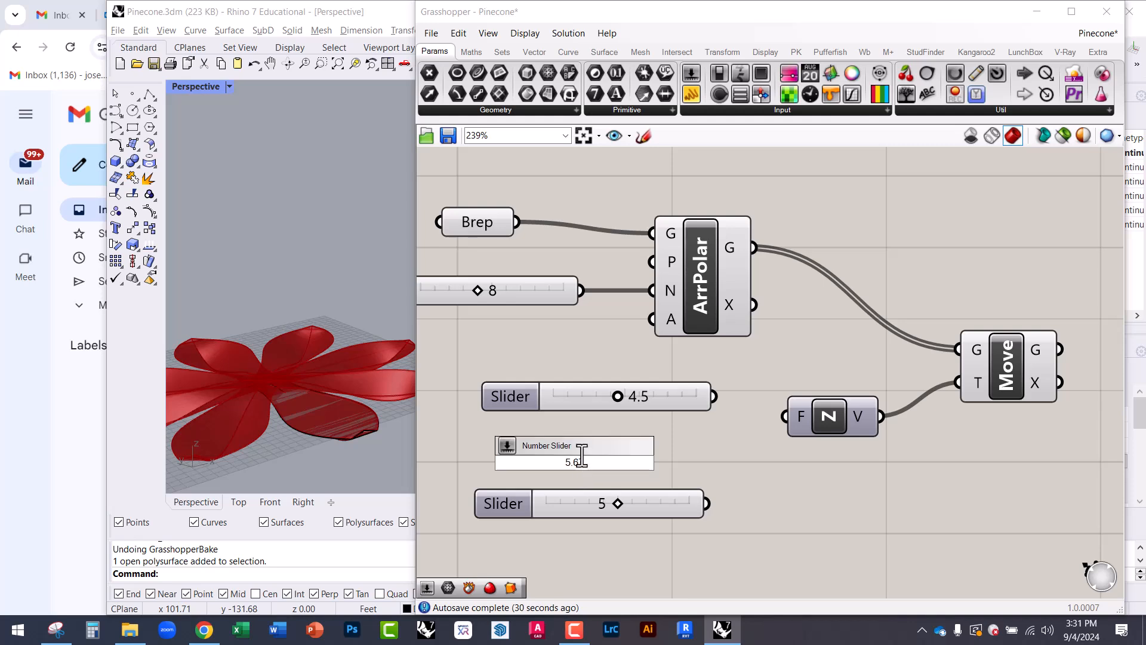
key("Return")
left_click_drag(637, 456, 624, 439)
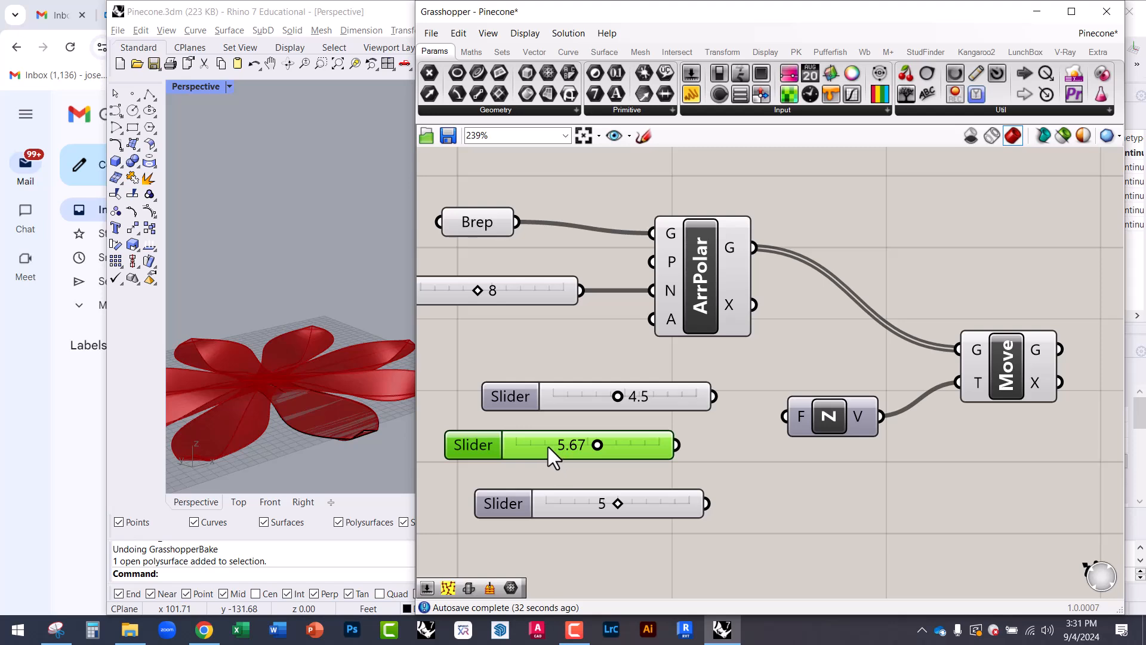
left_click_drag(551, 447, 562, 460)
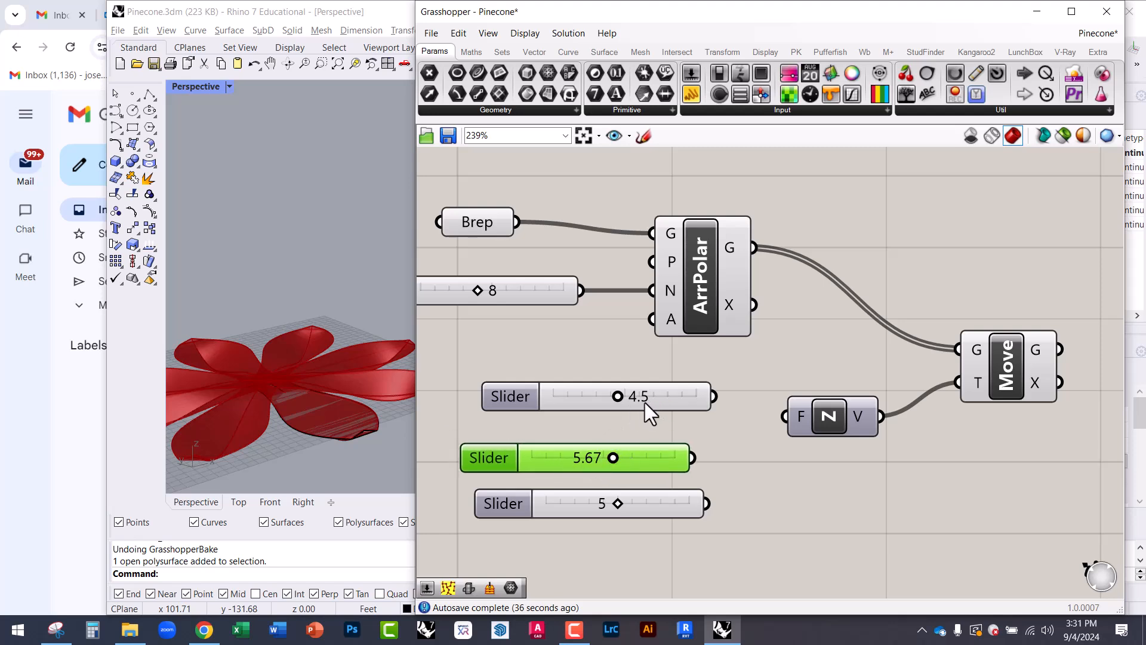
left_click_drag(703, 532, 635, 457)
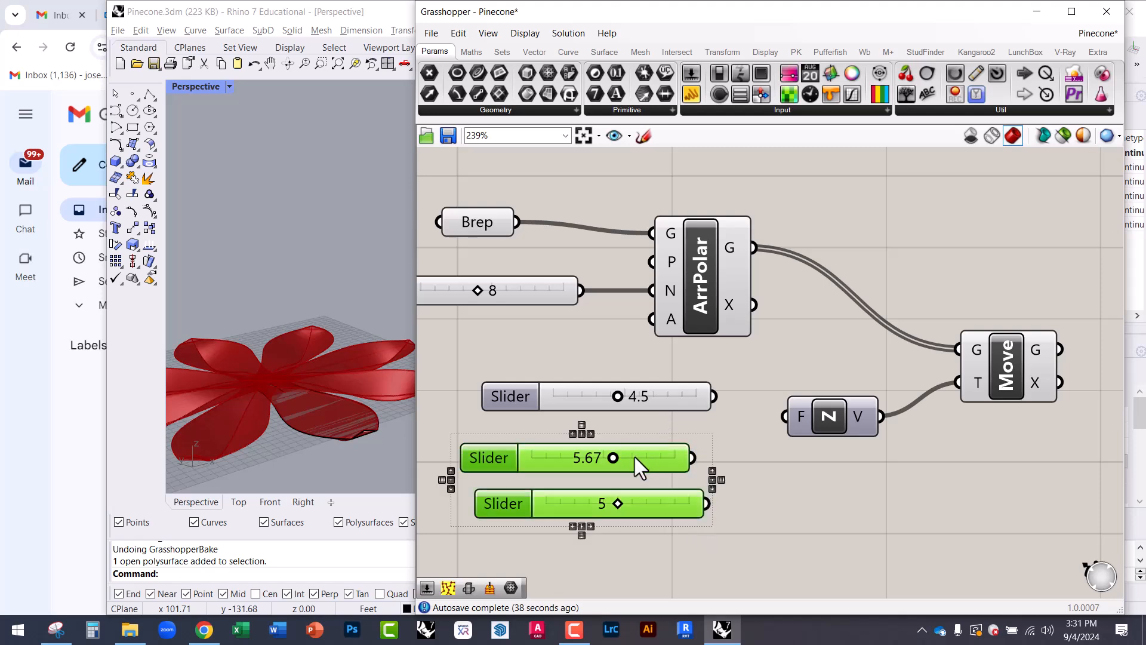
key("Delete")
Step: Connect the slider to Unit Z's Factor input and set its value to 5.3 with a maximum of 100
left_click_drag(670, 395, 784, 416)
mouse_move(621, 440)
left_mouse_down()
mouse_move(692, 439)
mouse_move(633, 442)
left_mouse_up()
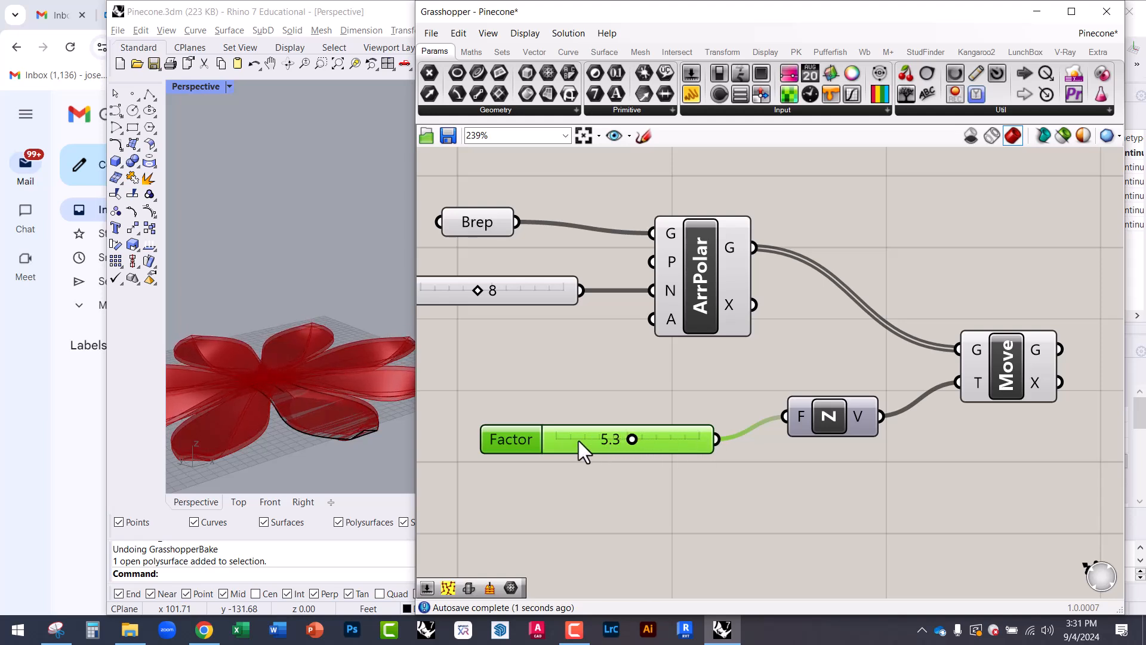
double_click(518, 439)
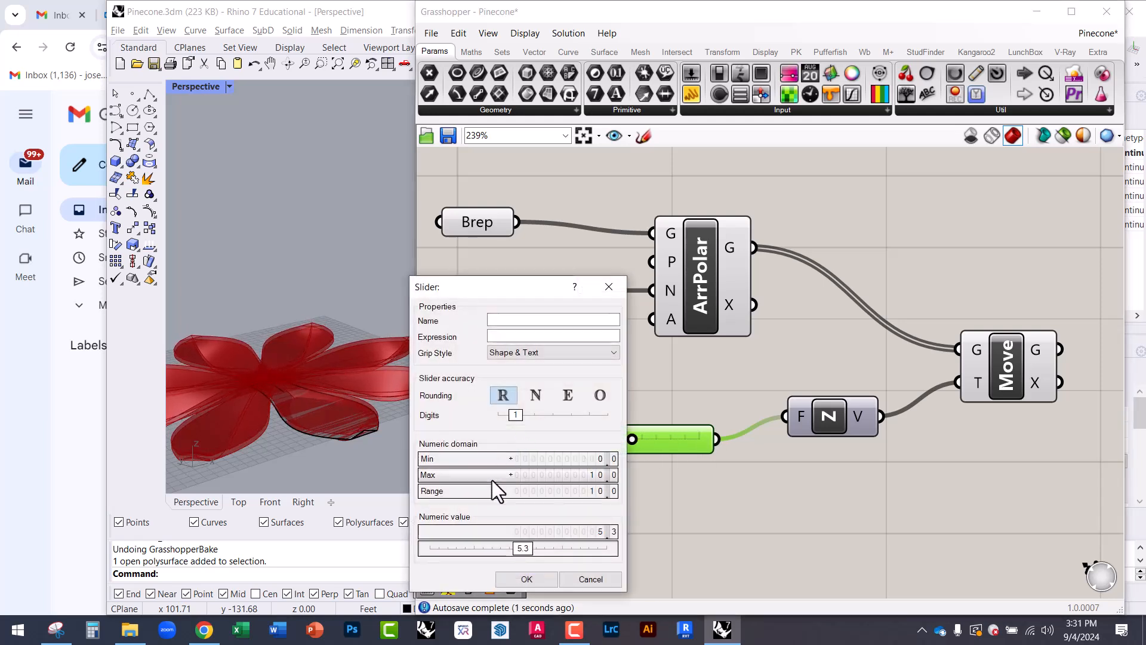
double_click(492, 477)
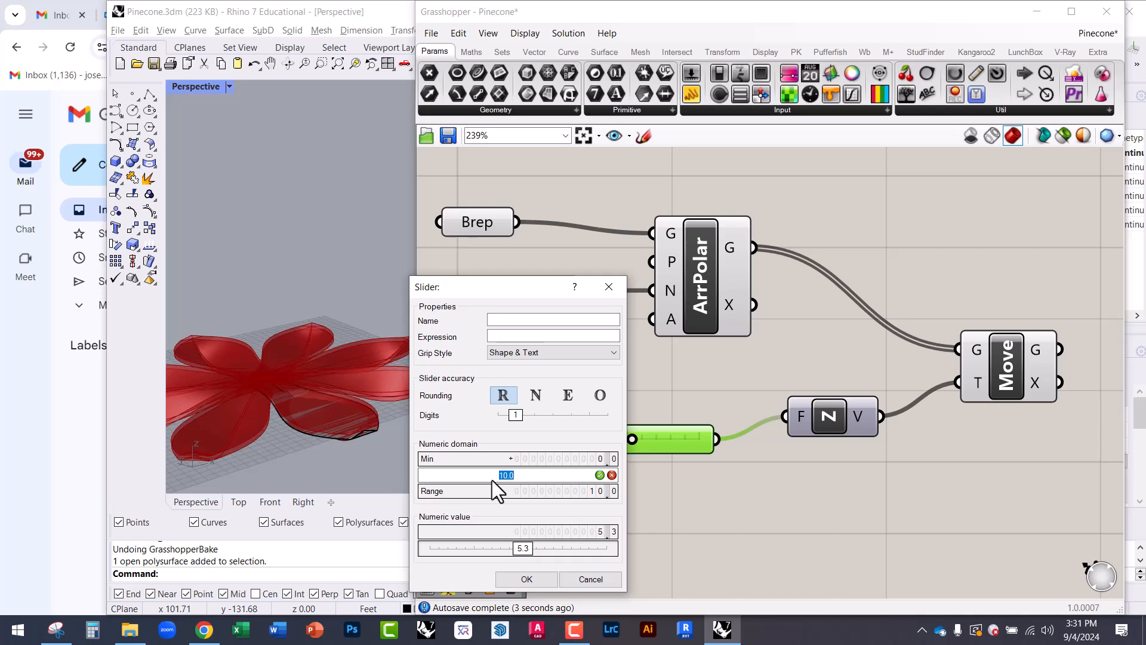
type("100")
left_click(600, 475)
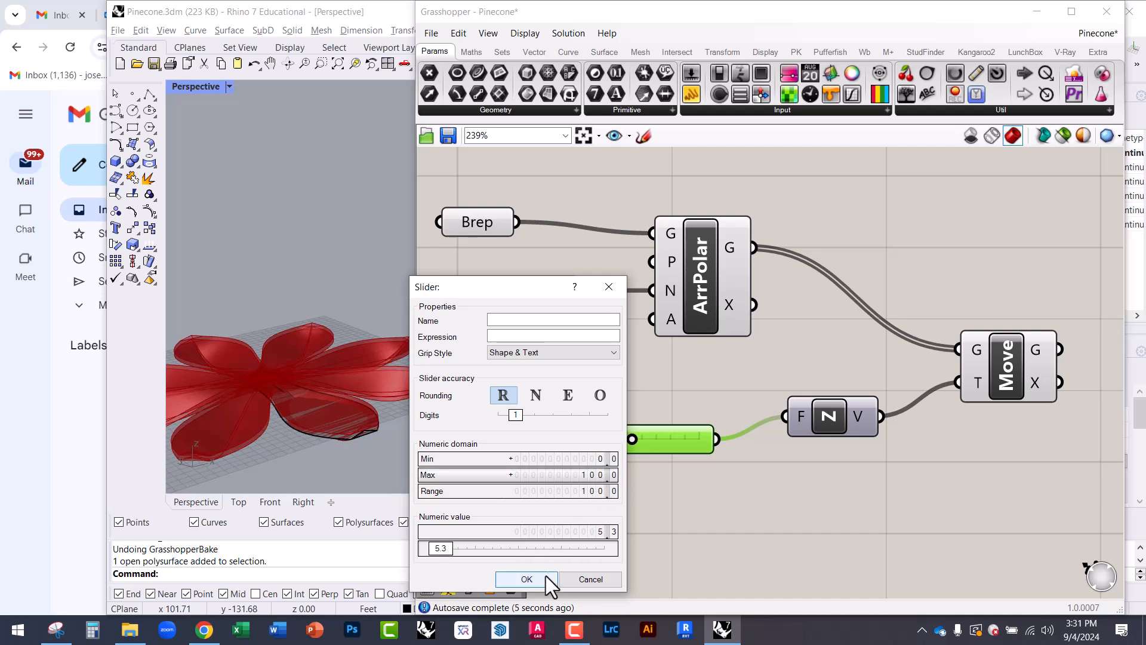
left_click(525, 580)
Step: Set the Factor slider to 43.3 and check the raised petal ring in the Perspective view
left_click_drag(565, 440, 618, 443)
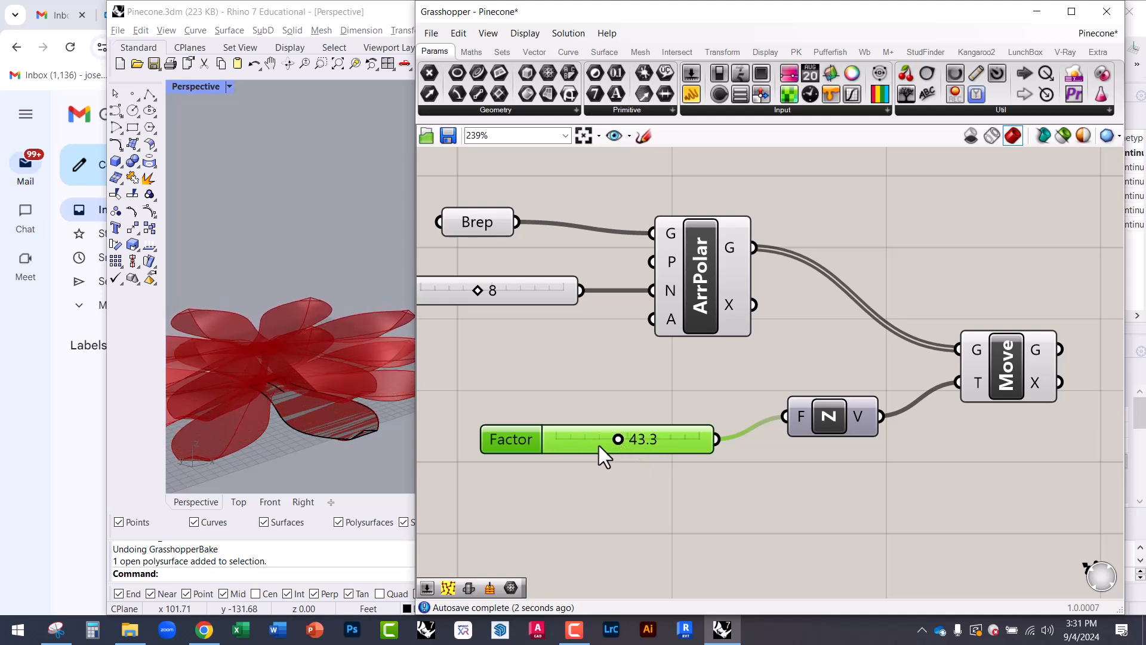
mouse_move(317, 393)
right_mouse_down()
mouse_move(299, 352)
mouse_move(302, 425)
mouse_move(328, 389)
mouse_move(306, 403)
right_mouse_up()
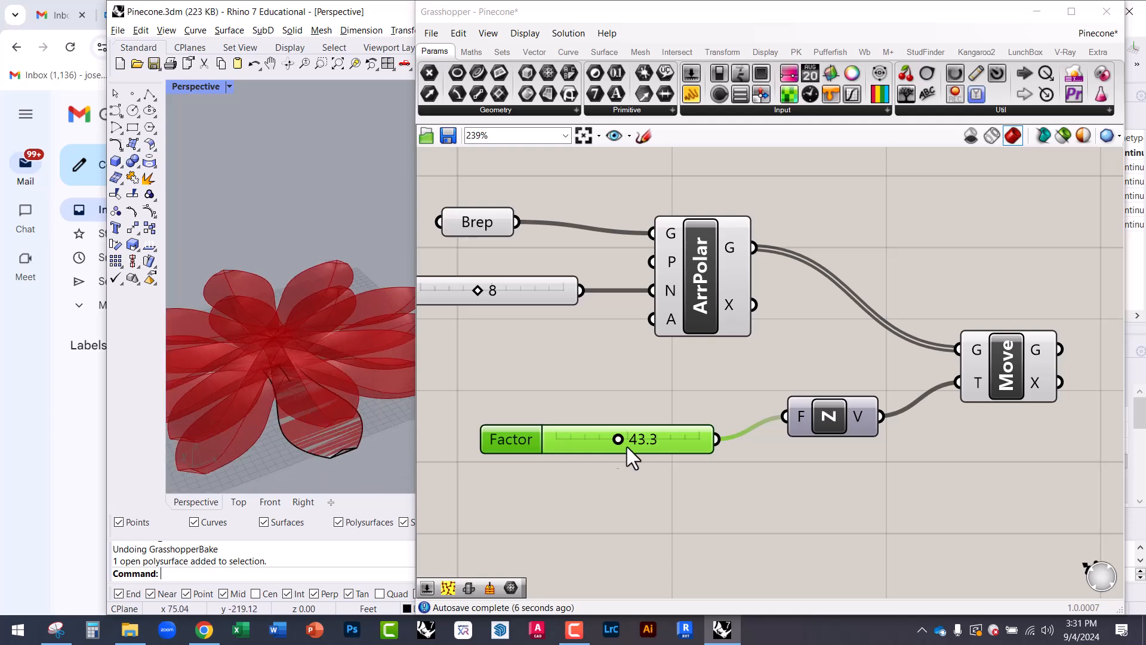
left_click_drag(661, 443, 665, 430)
right_click_drag(355, 423, 345, 349)
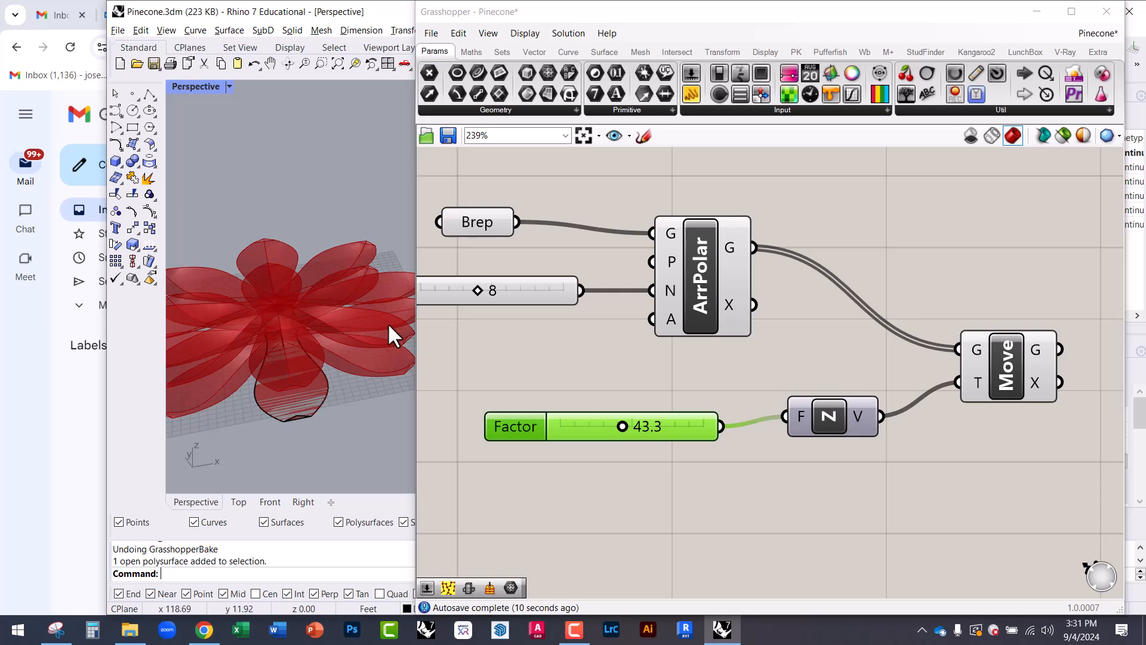
Step: Move the Factor slider, Unit Z and Move components up so they line up more closely with the Polar Array
left_click_drag(660, 427, 686, 415)
left_click_drag(823, 418, 849, 391)
left_click_drag(1009, 358, 1008, 286)
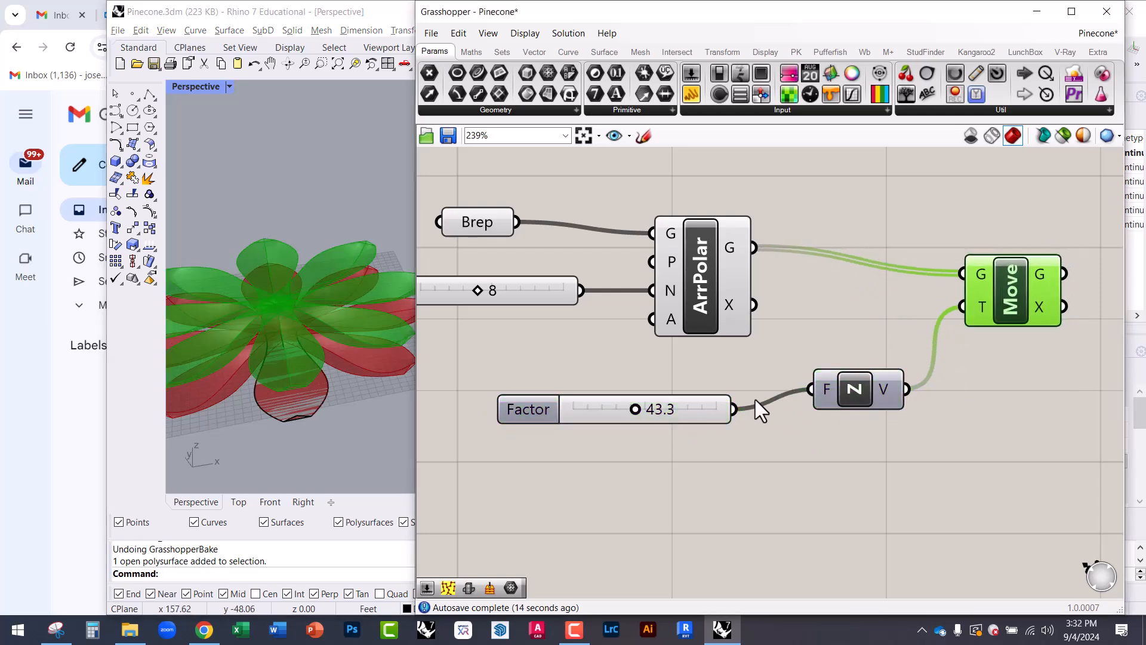
Step: Line up the Move component with the Polar Array's geometry output and spread the Factor slider and Unit Z farther apart
right_click_drag(362, 375, 302, 382)
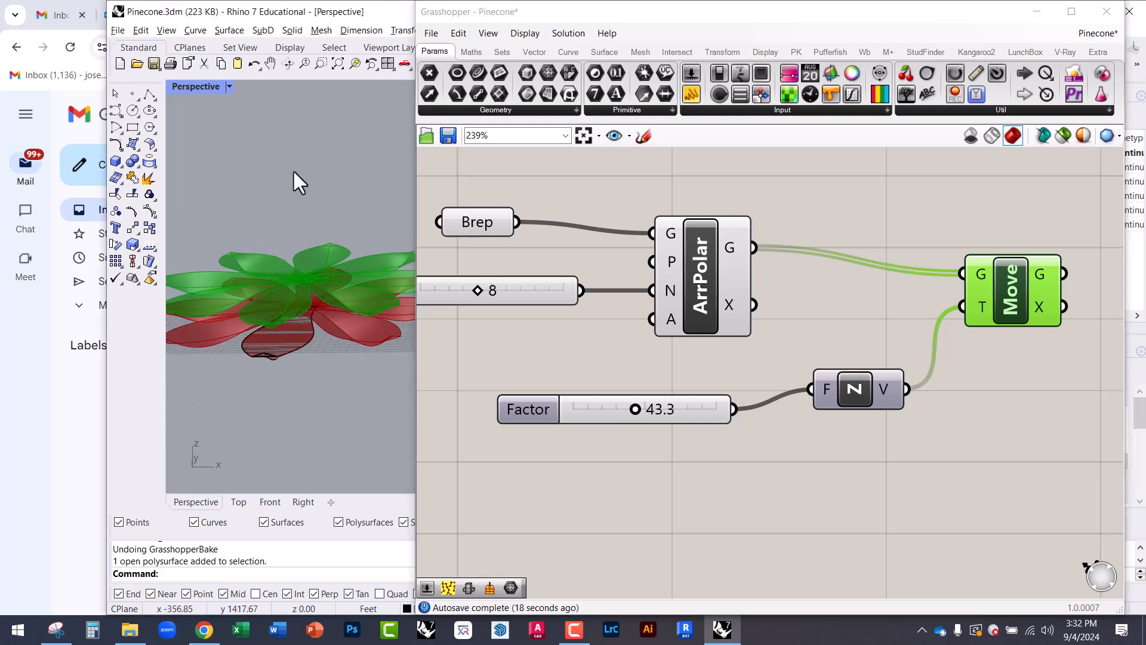
right_click_drag(763, 330, 670, 357)
left_click_drag(924, 332, 977, 305)
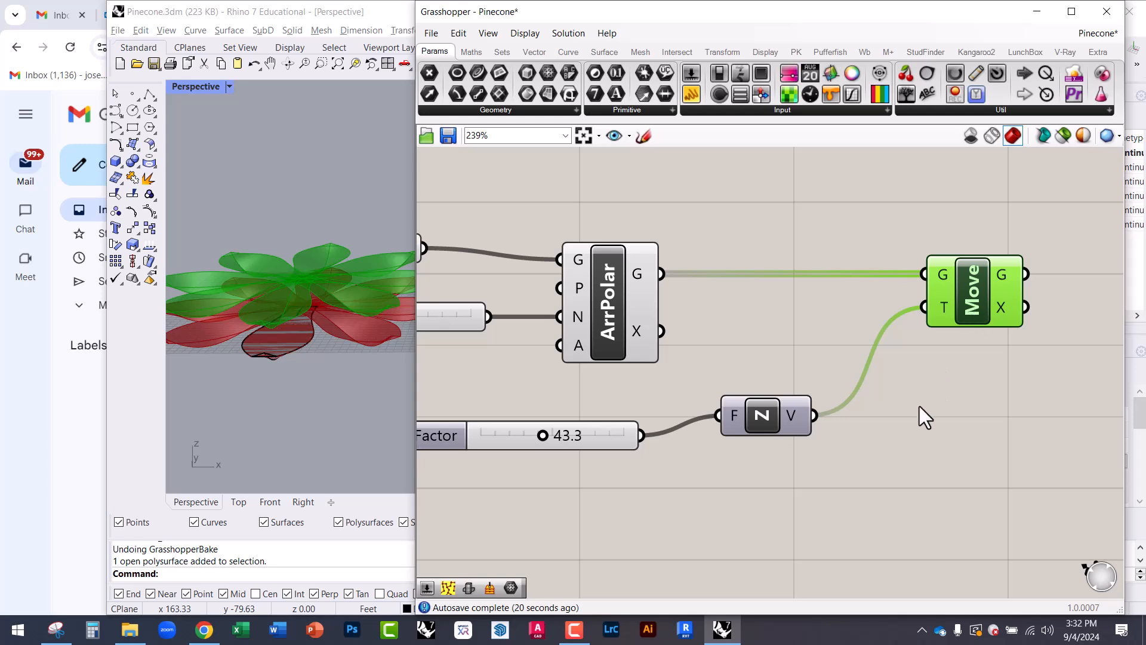
right_click_drag(868, 406, 712, 359)
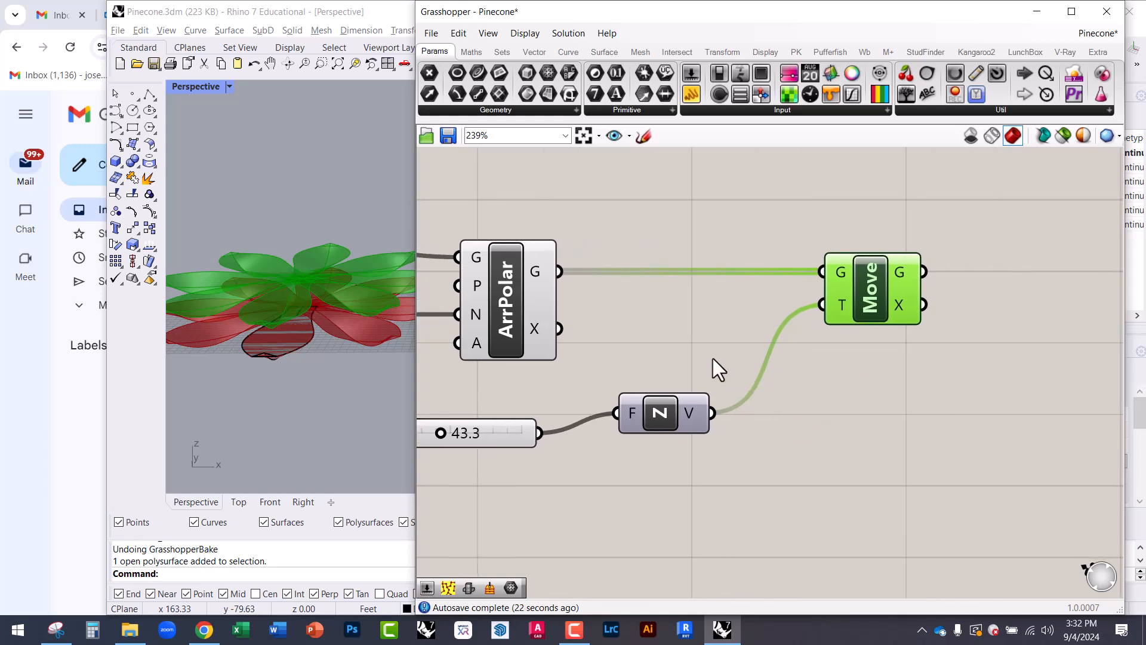
left_click_drag(677, 412, 640, 432)
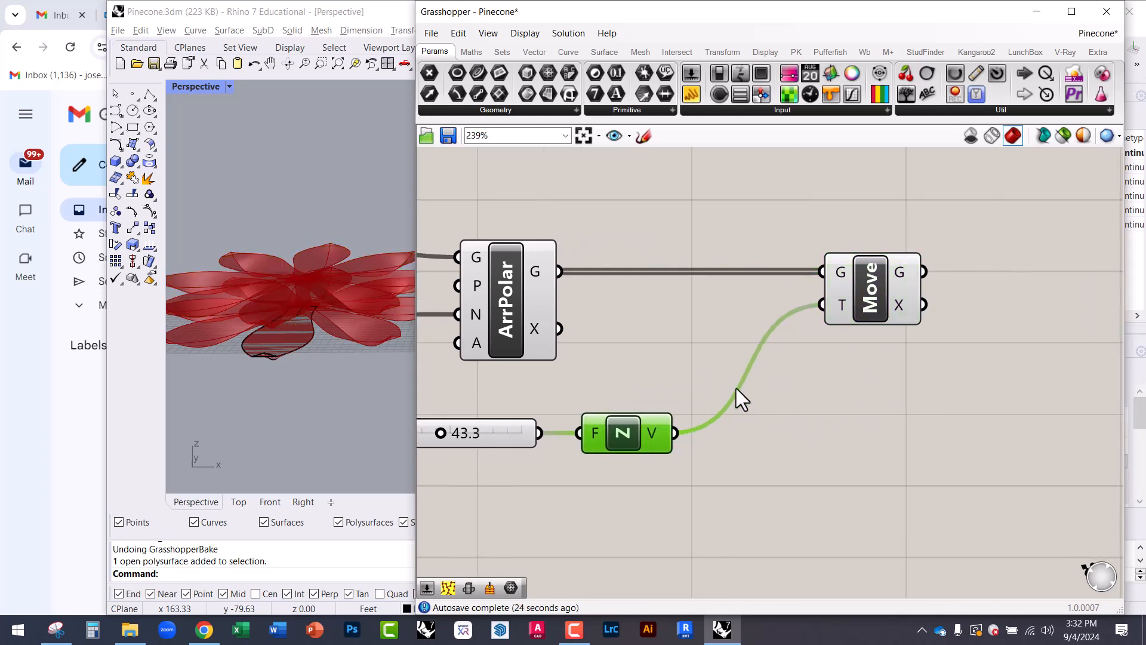
right_click_drag(576, 402, 693, 432)
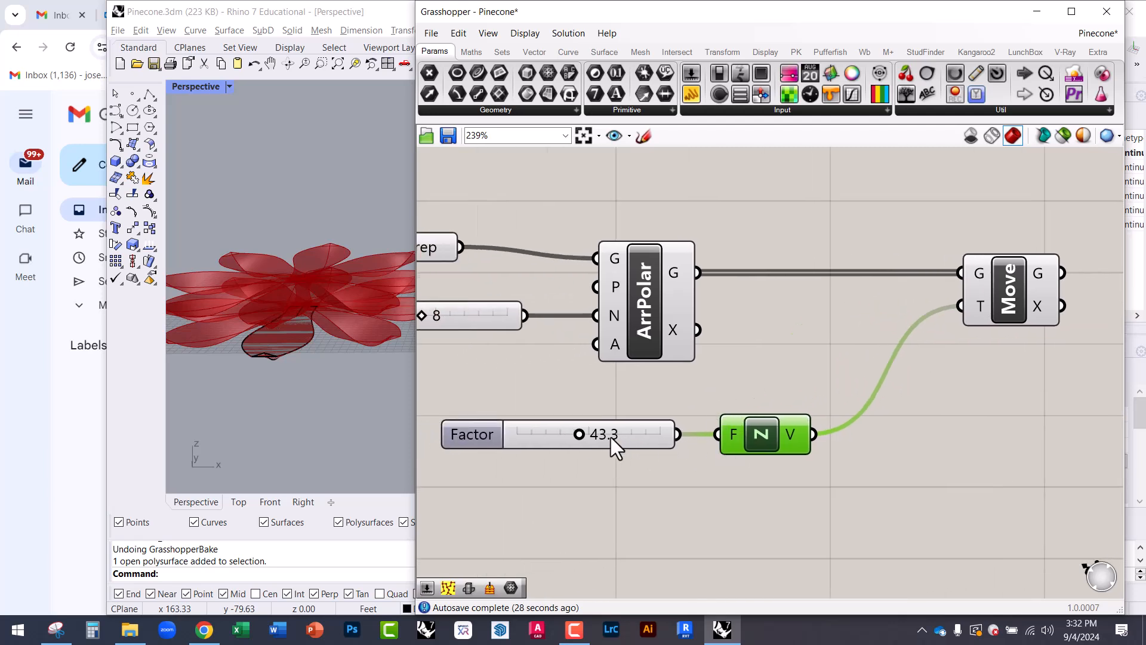
left_click_drag(624, 437, 621, 426)
left_click_drag(773, 452, 843, 452)
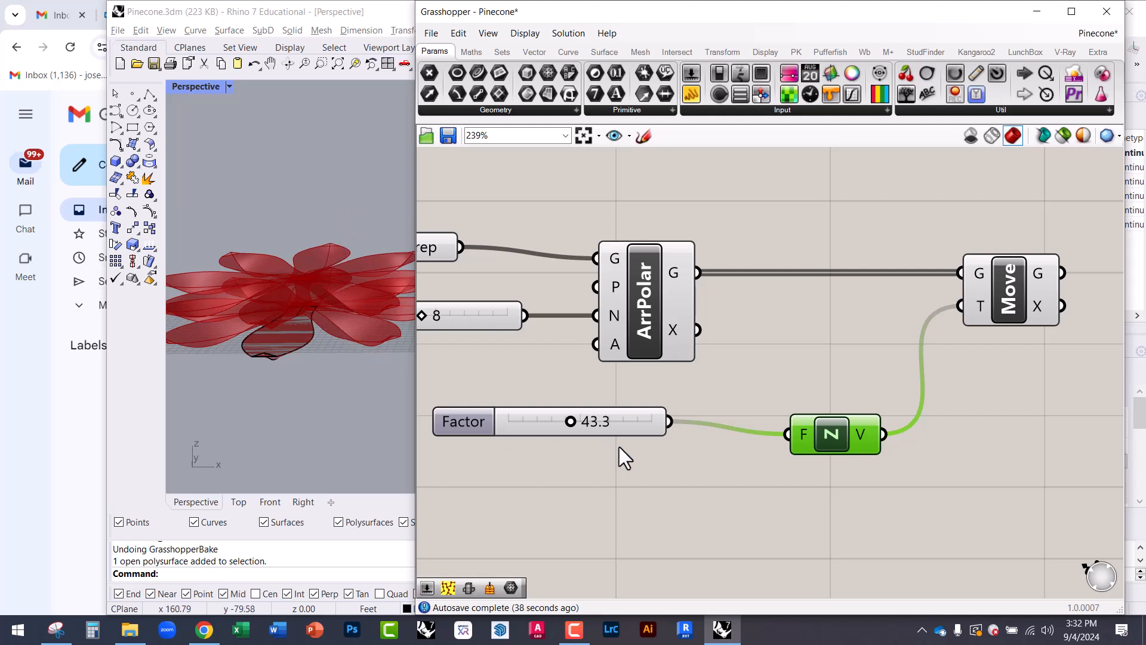
right_click_drag(642, 496, 695, 481)
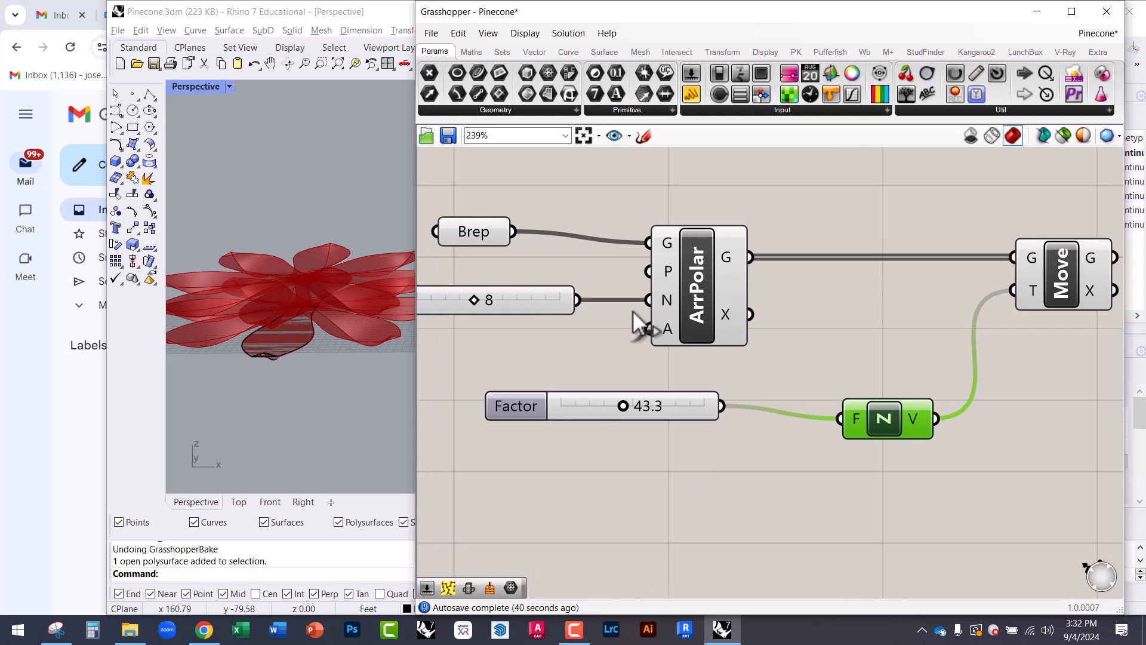
Step: Disconnect the Factor slider from Unit Z and delete the slider
left_click(471, 52)
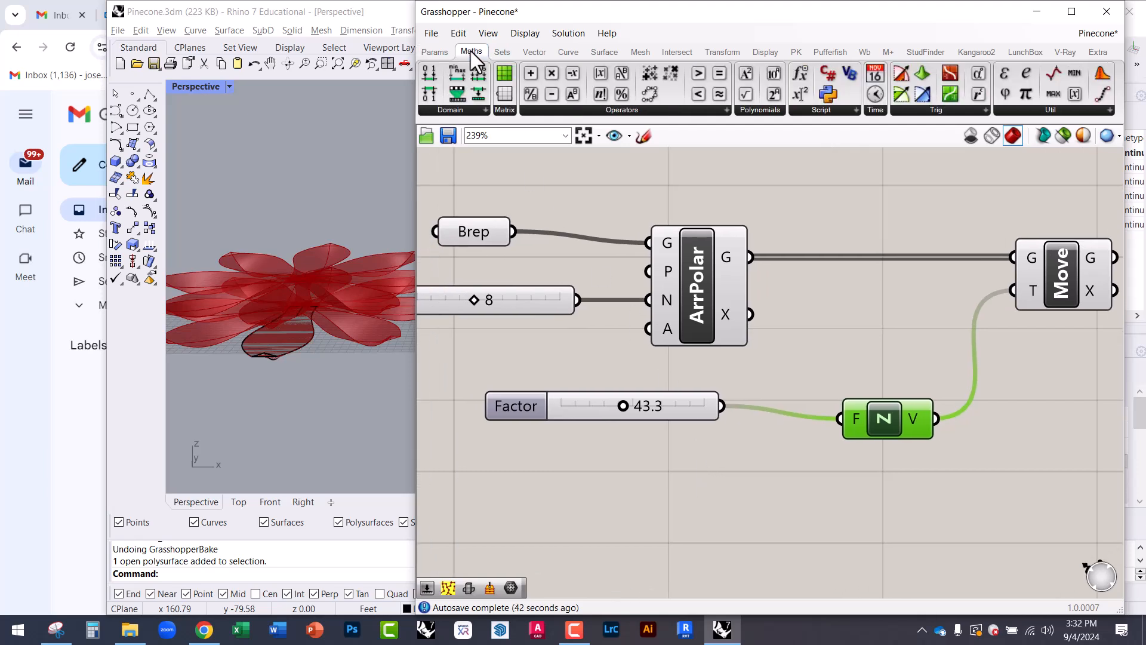
mouse_move(678, 400)
left_mouse_down()
mouse_move(679, 435)
mouse_move(661, 414)
left_mouse_up()
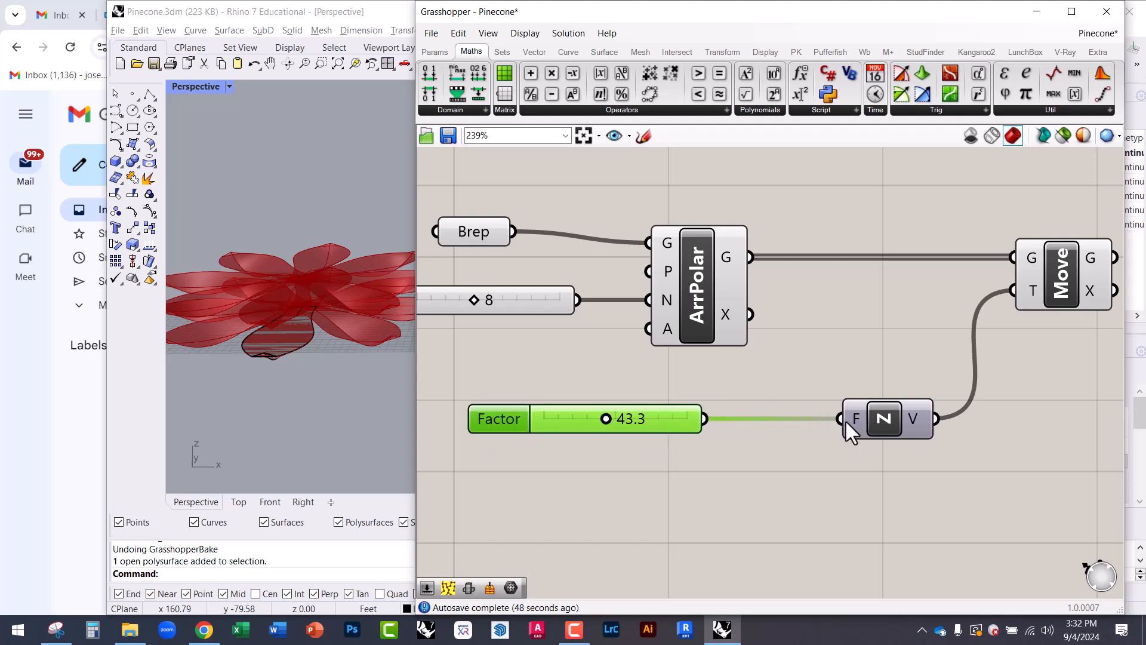
left_click_drag(731, 438, 625, 434, "ctrl")
key("Delete")
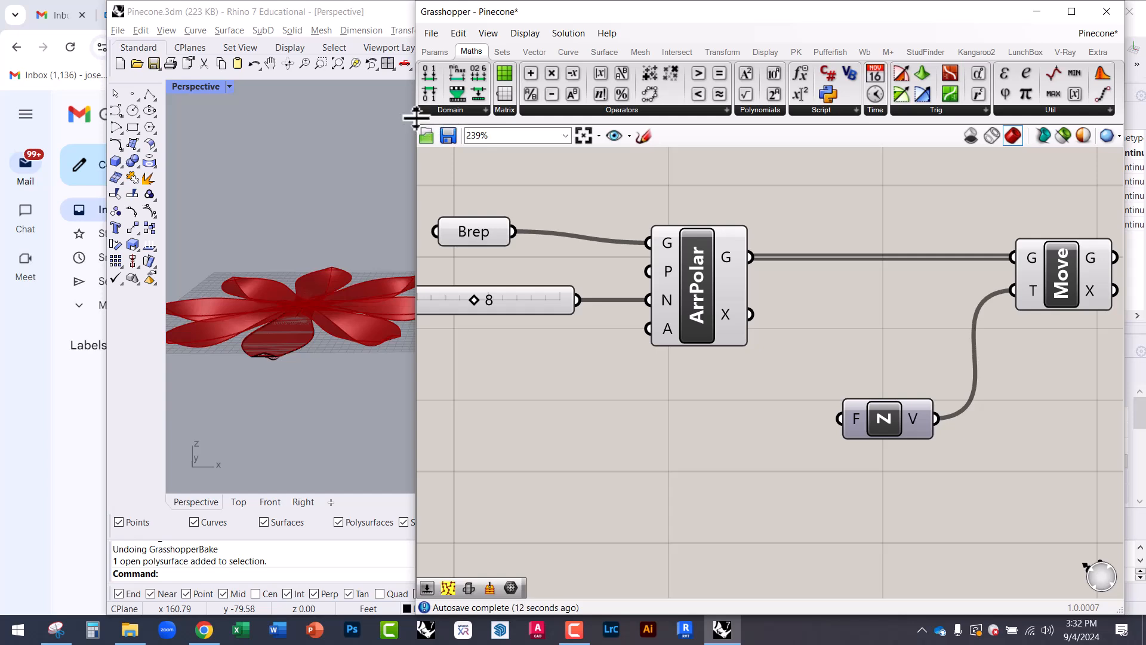
Step: Widen the Grasshopper window and place a Series component below the Polar Array component
left_click_drag(410, 108, 249, 108)
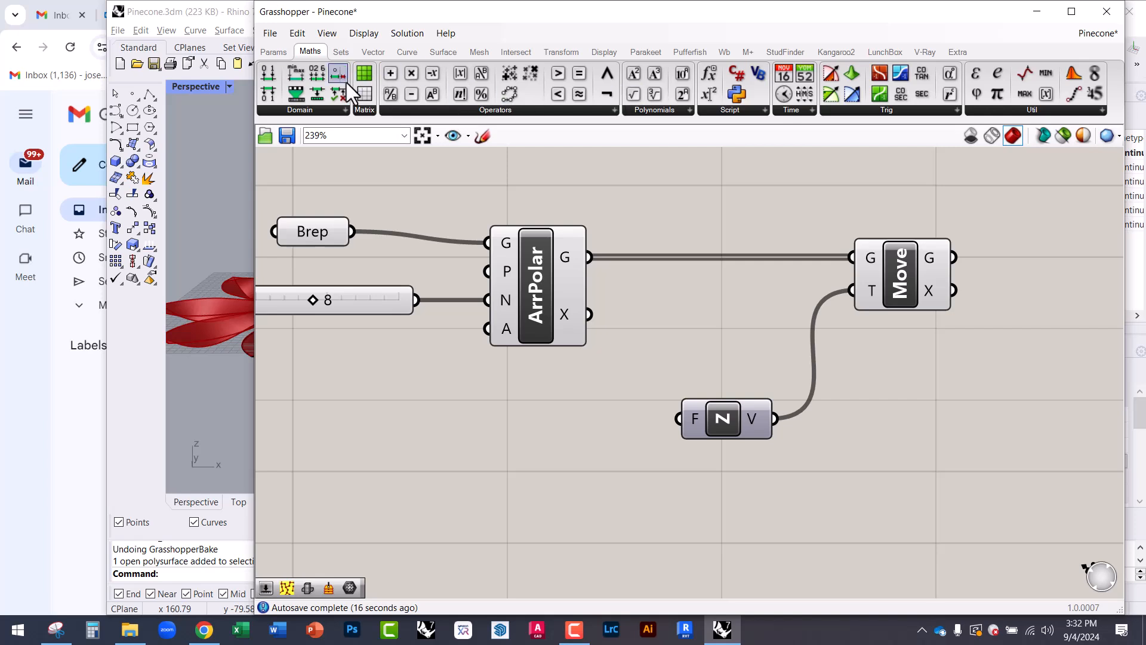
left_click(341, 110)
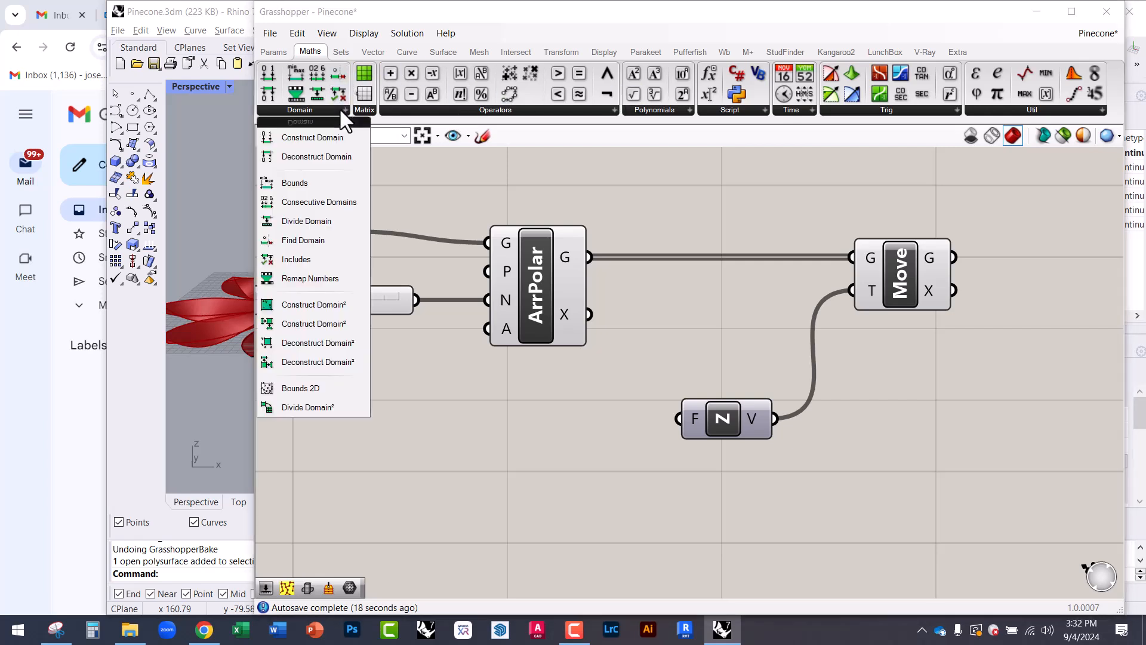
left_click(336, 52)
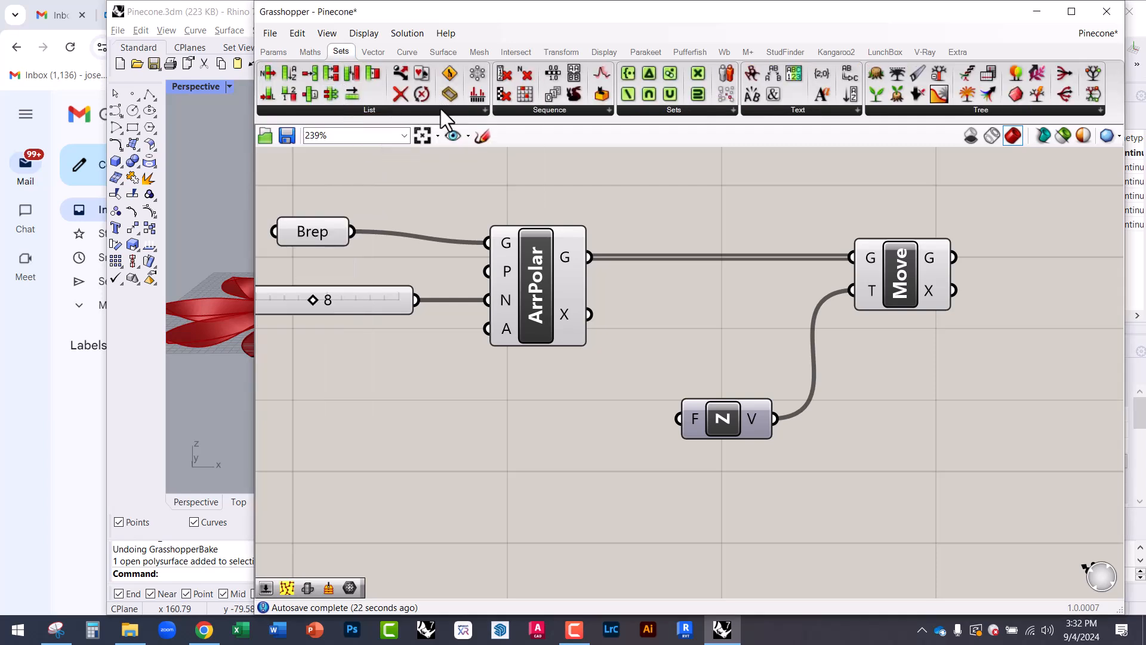
left_click(524, 111)
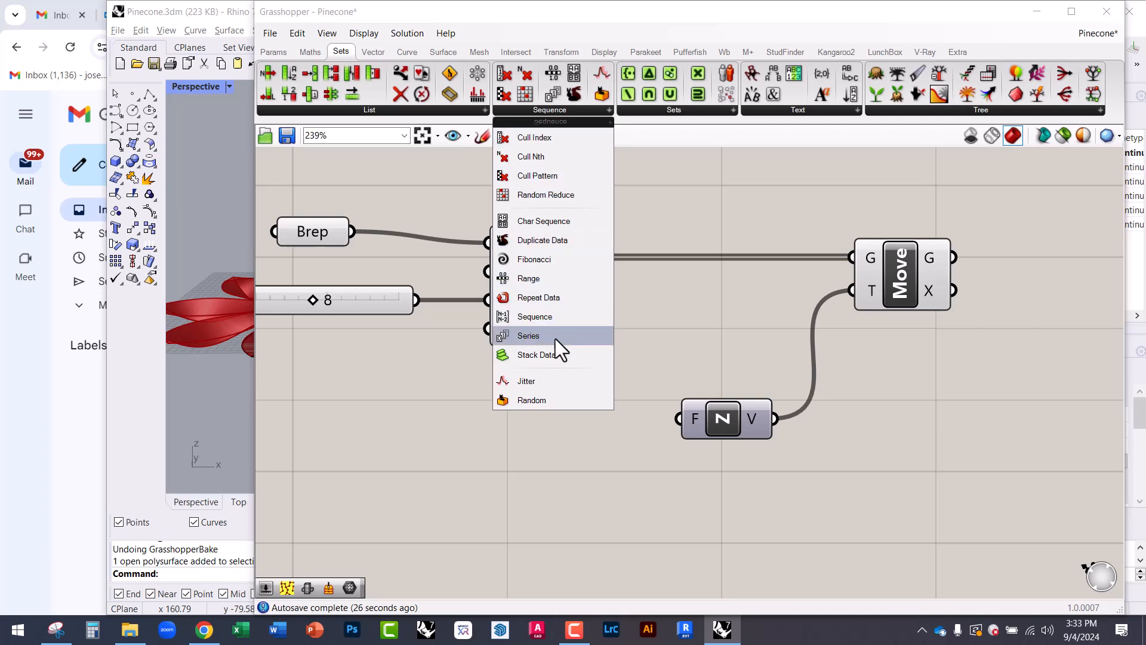
left_click_drag(555, 338, 555, 429)
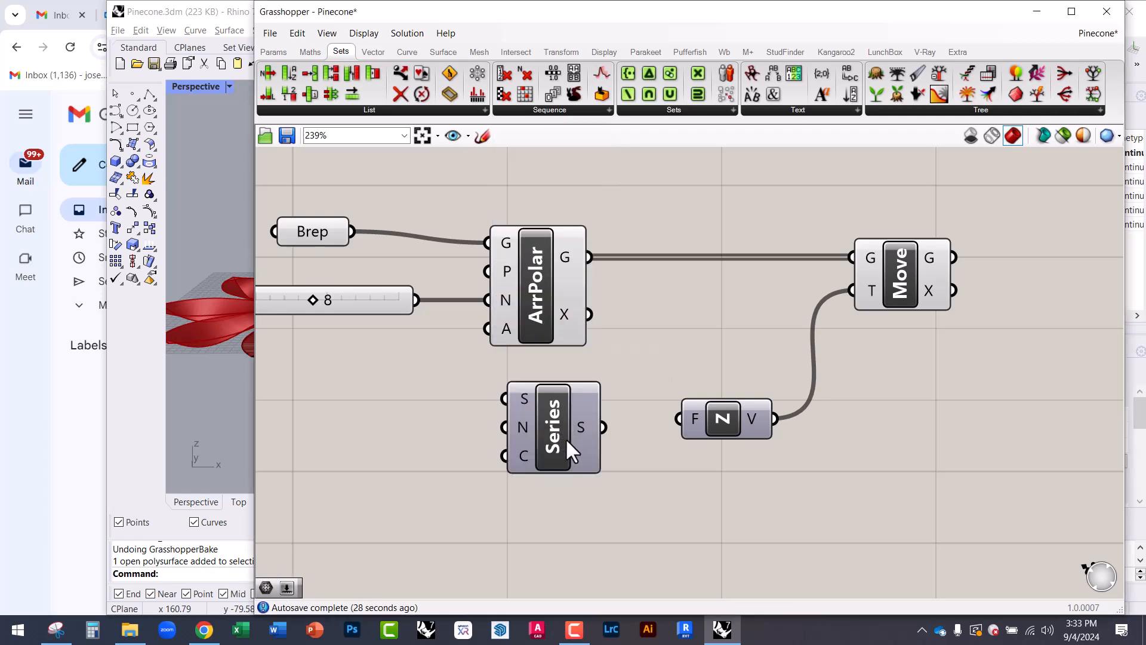
mouse_move(525, 402)
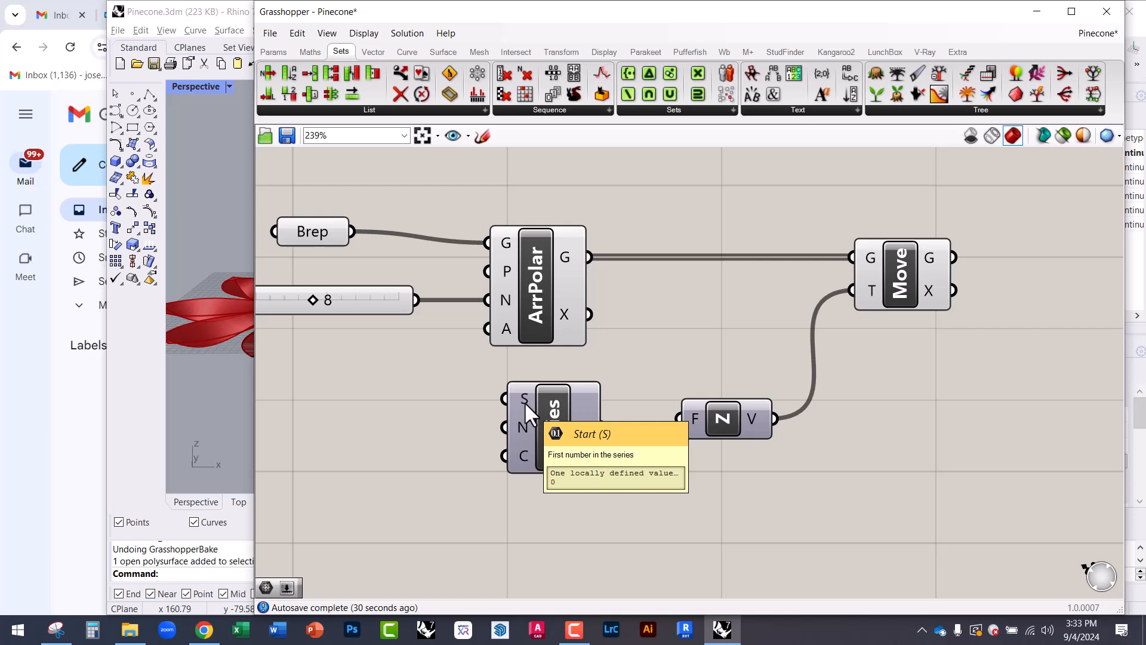
left_click_drag(559, 435, 564, 487)
right_click_drag(540, 445, 611, 405)
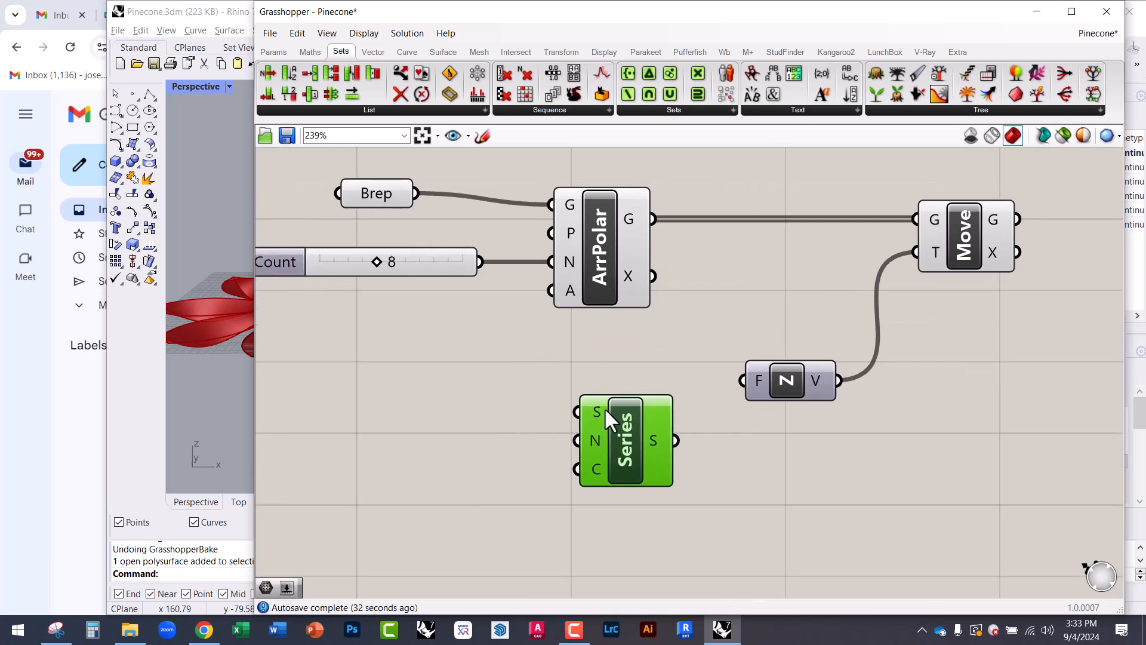
Step: Create a number slider with the value 50 and connect it to the Series component's Start input
mouse_move(596, 411)
mouse_move(594, 439)
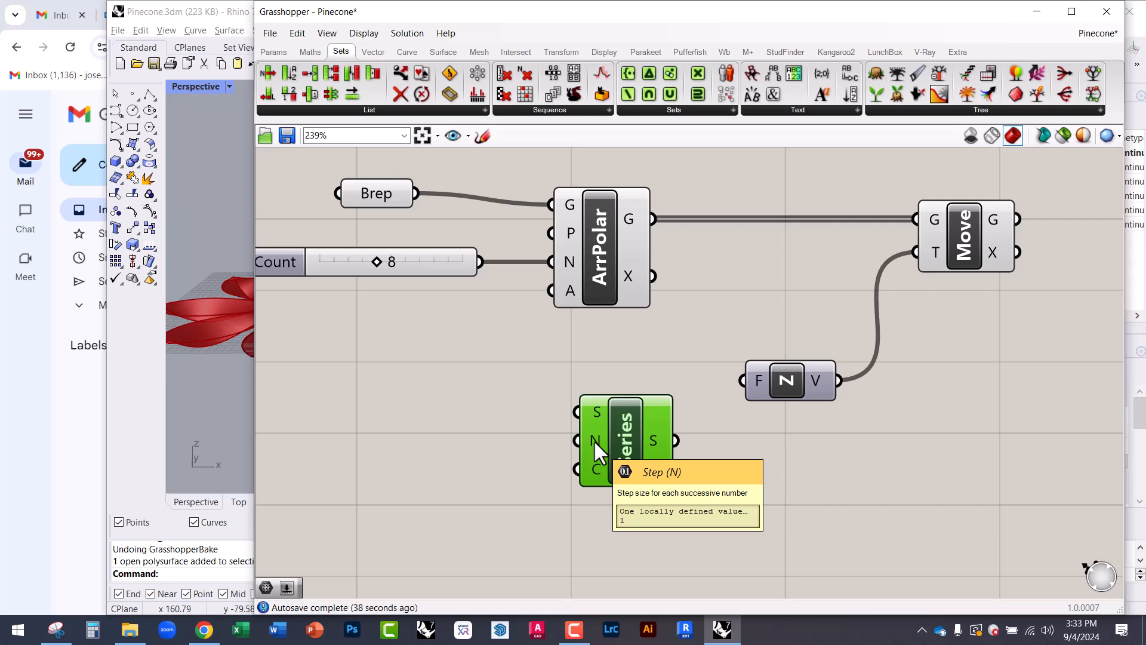
mouse_move(595, 465)
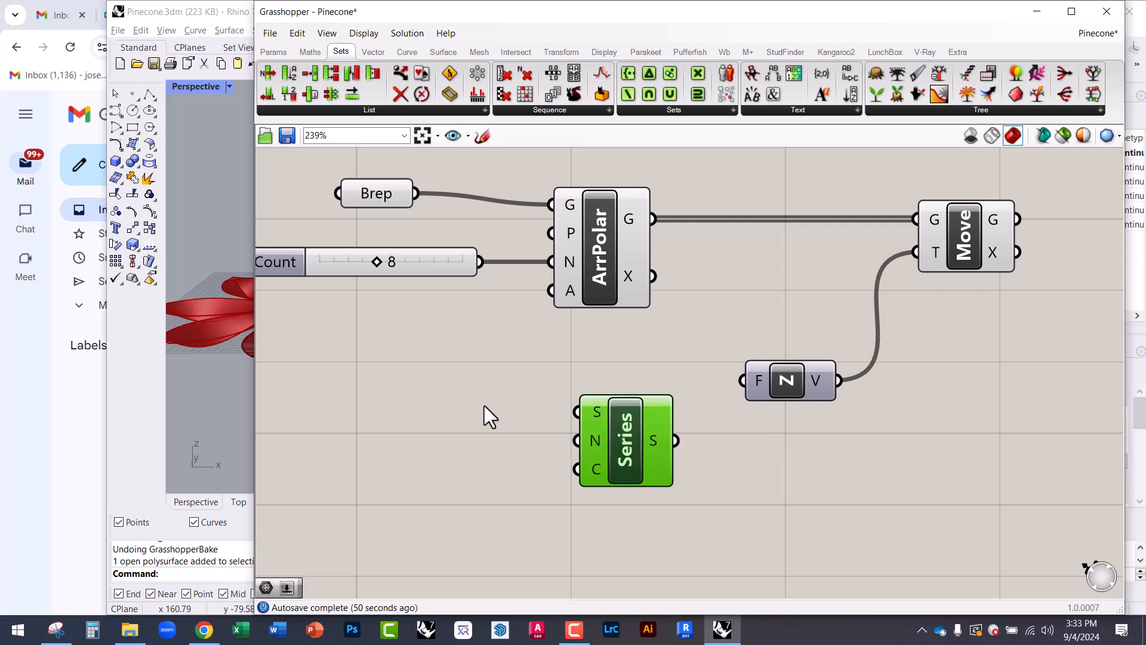
double_click(444, 399)
type("50")
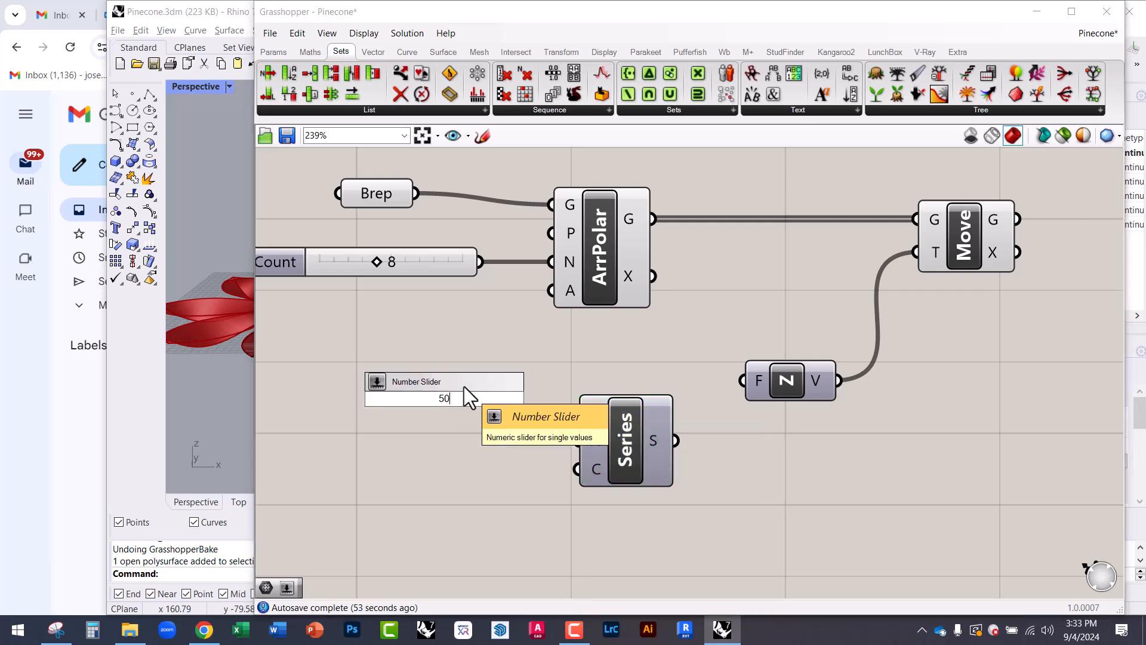
key("Return")
left_click_drag(523, 396, 575, 421)
Step: Create a second number slider with the value 50 and connect it to the Series component's Step input
mouse_move(595, 439)
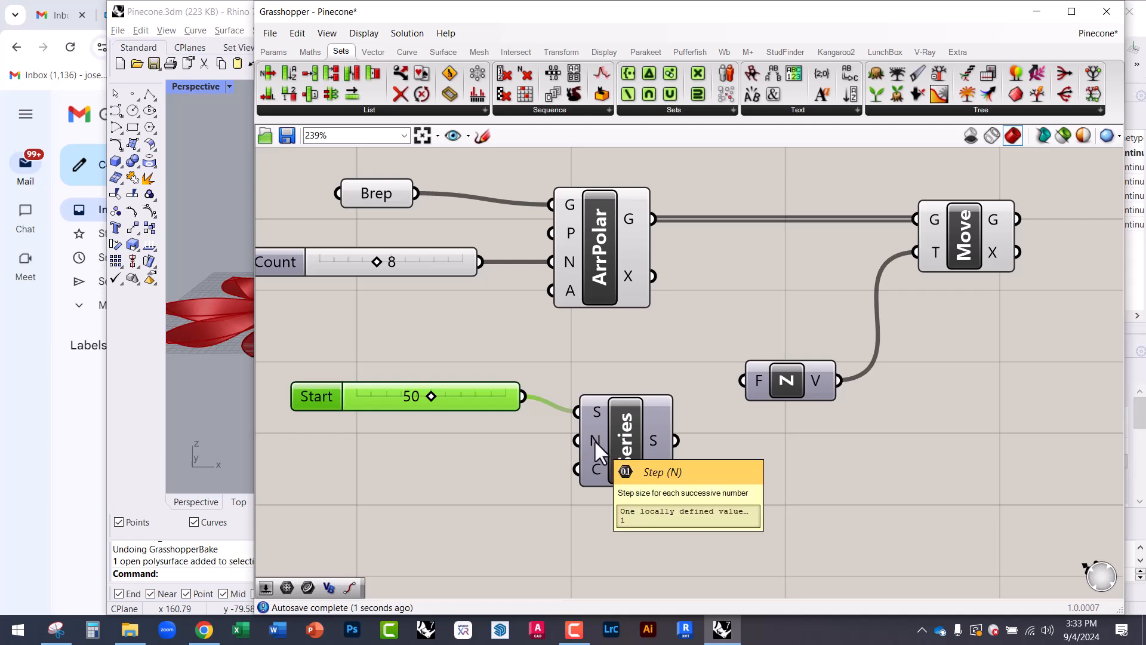
double_click(460, 446)
type("50")
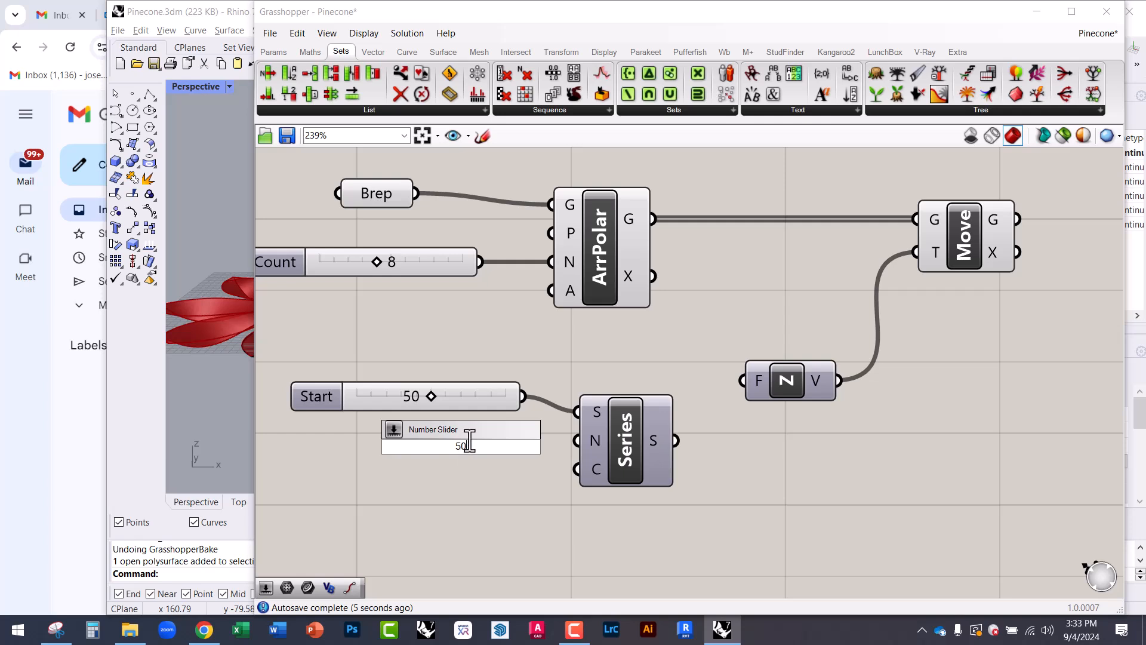
key("Return")
left_click_drag(463, 438, 437, 434)
left_click_drag(551, 437, 577, 440)
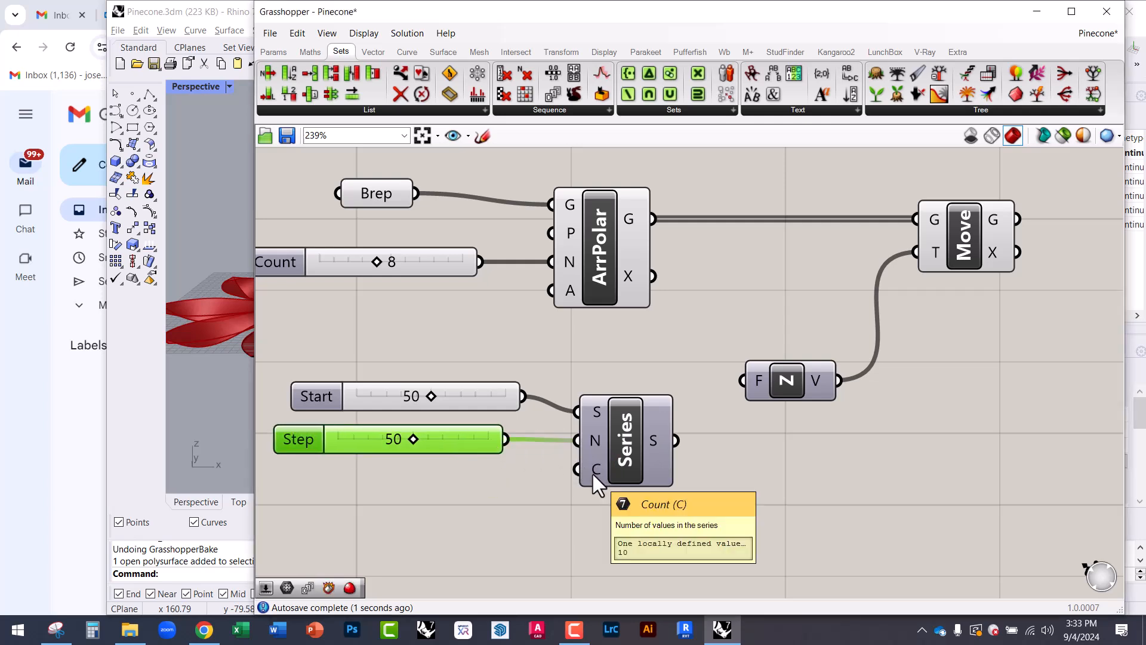
Step: Create a number slider with the value 15, connect it to the Series component's Count input, and move Unit Z slightly upward
double_click(443, 493)
type("15")
key("Return")
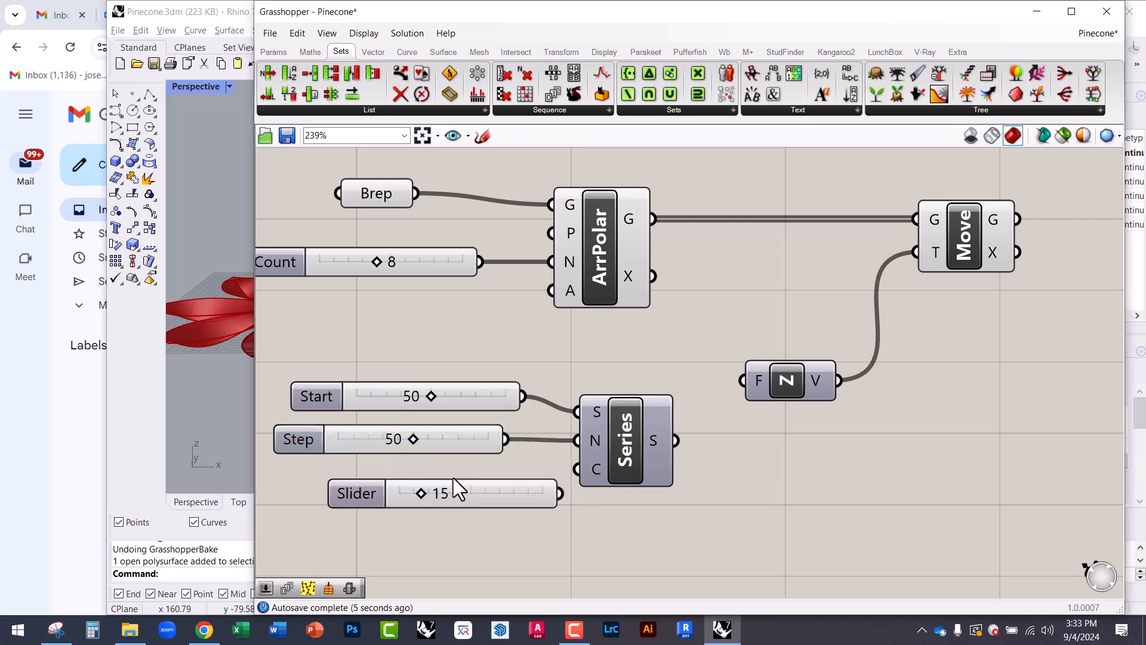
left_click_drag(510, 493, 575, 469)
right_click_drag(557, 502, 485, 464)
left_click_drag(724, 337, 749, 297)
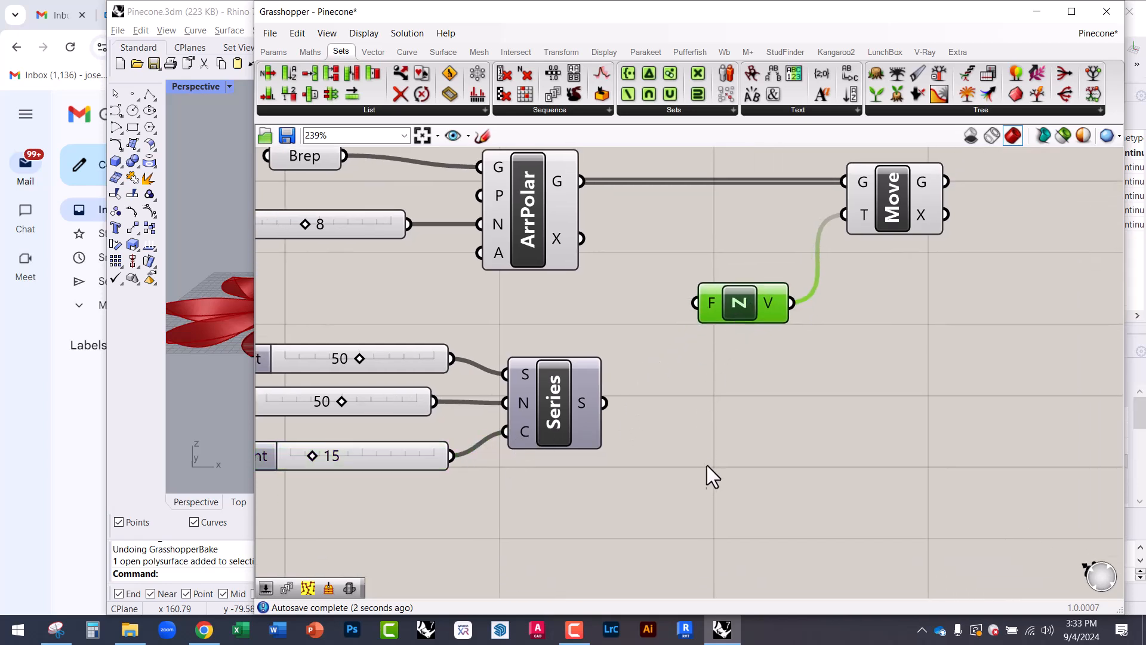
Step: Add a panel beside the Series component and connect the Series output to it
double_click(665, 417)
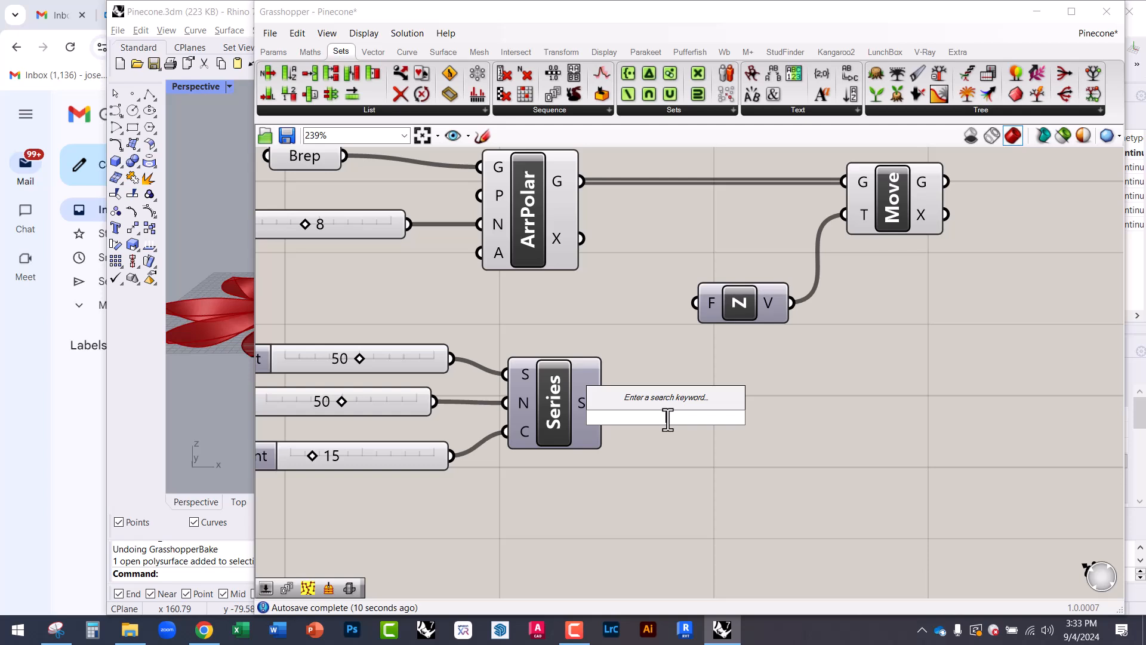
type("panel")
key("Return")
left_click_drag(673, 417, 812, 453)
left_click_drag(690, 449, 606, 403)
right_click_drag(643, 445, 598, 390)
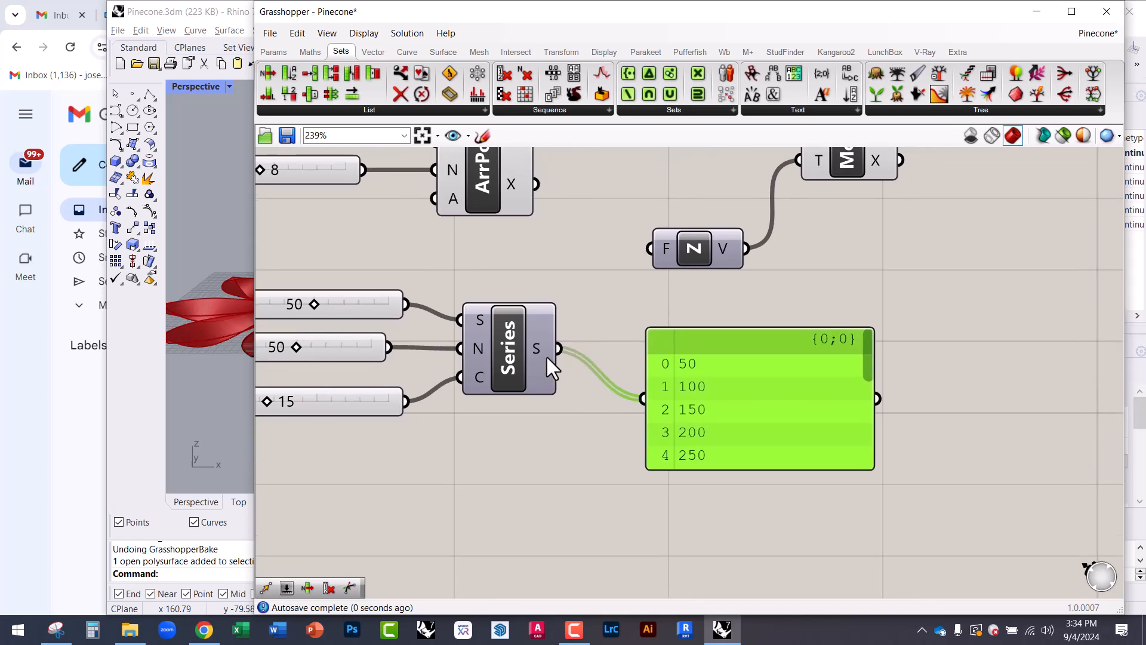
Step: Enlarge the panel to show the whole list and examine the series values and their indices
left_click_drag(727, 469, 723, 582)
scroll(657, 396, "down", 3)
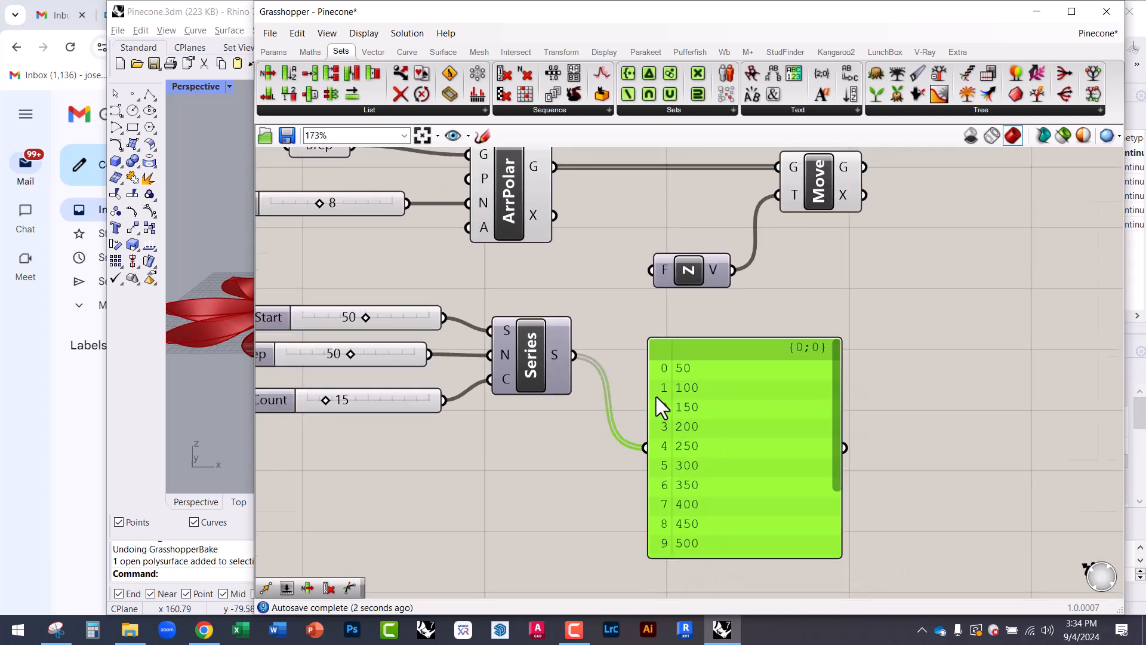
left_click_drag(740, 535, 742, 588)
scroll(685, 456, "up", 5)
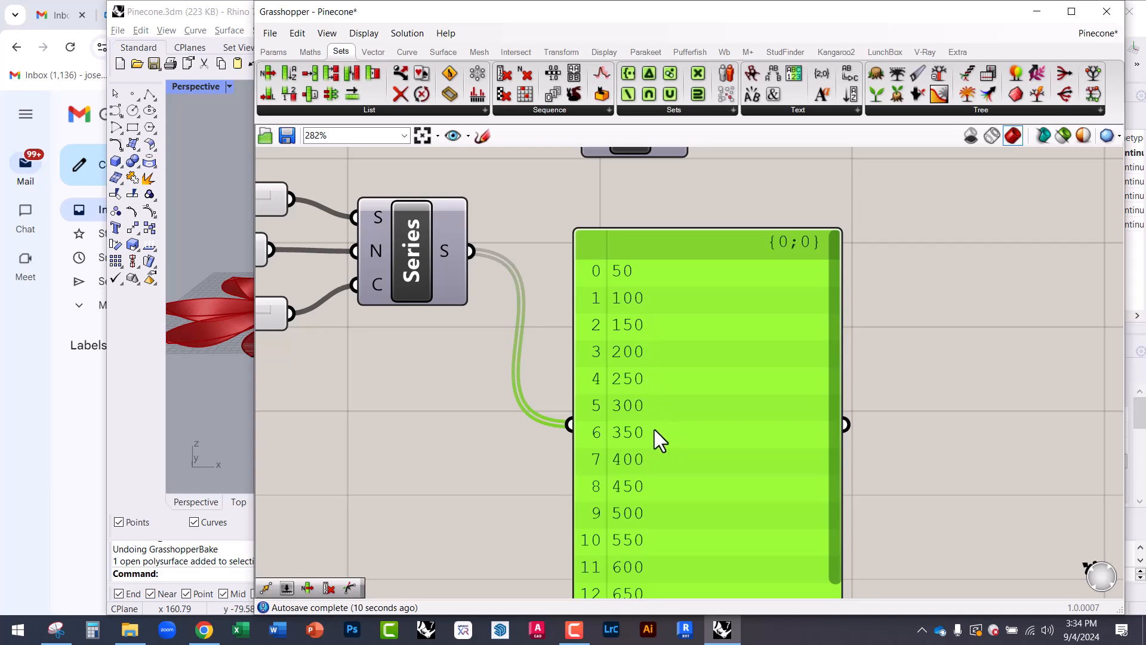
scroll(652, 423, "down", 3)
left_click_drag(699, 534, 703, 510)
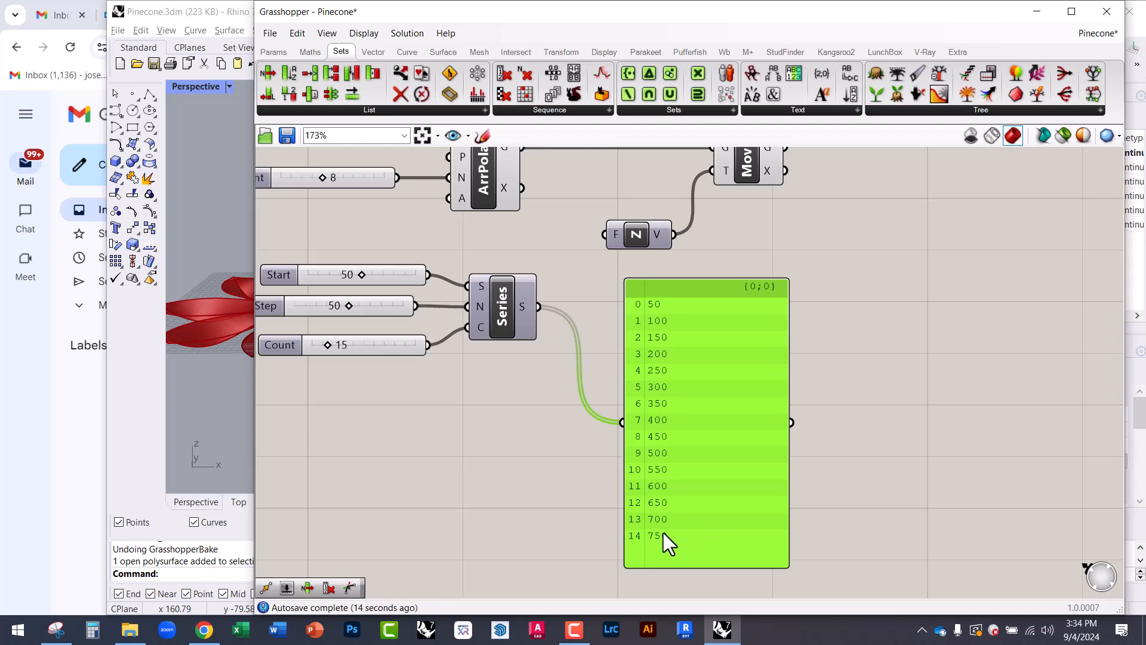
scroll(668, 536, "up", 2)
scroll(647, 531, "up", 1)
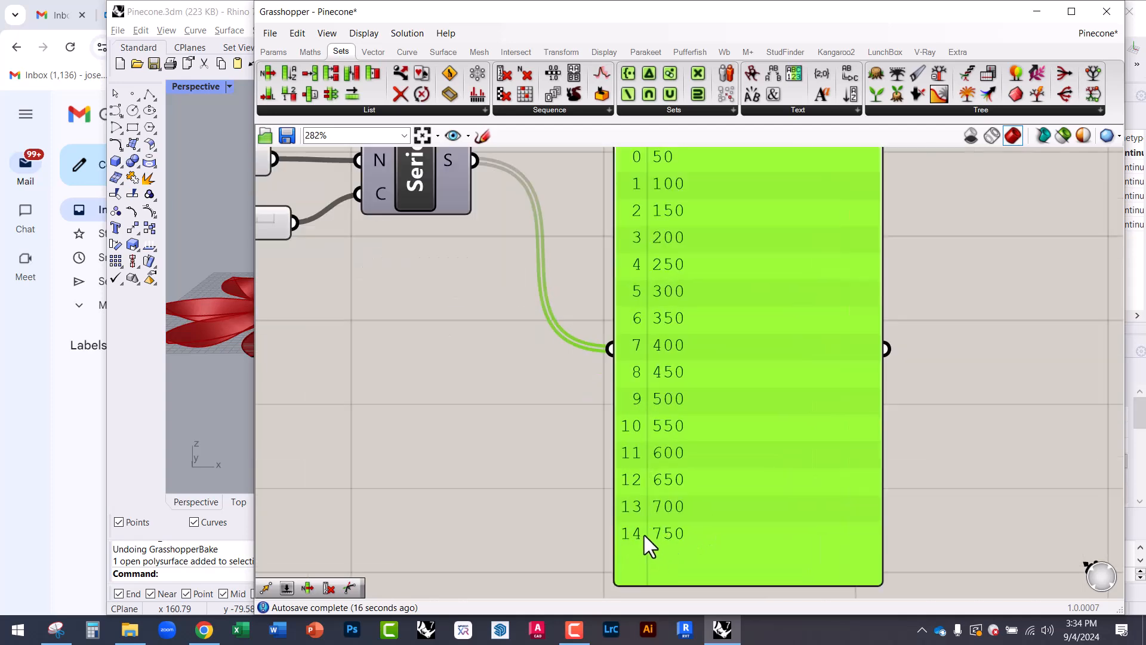
right_click_drag(654, 398, 697, 403)
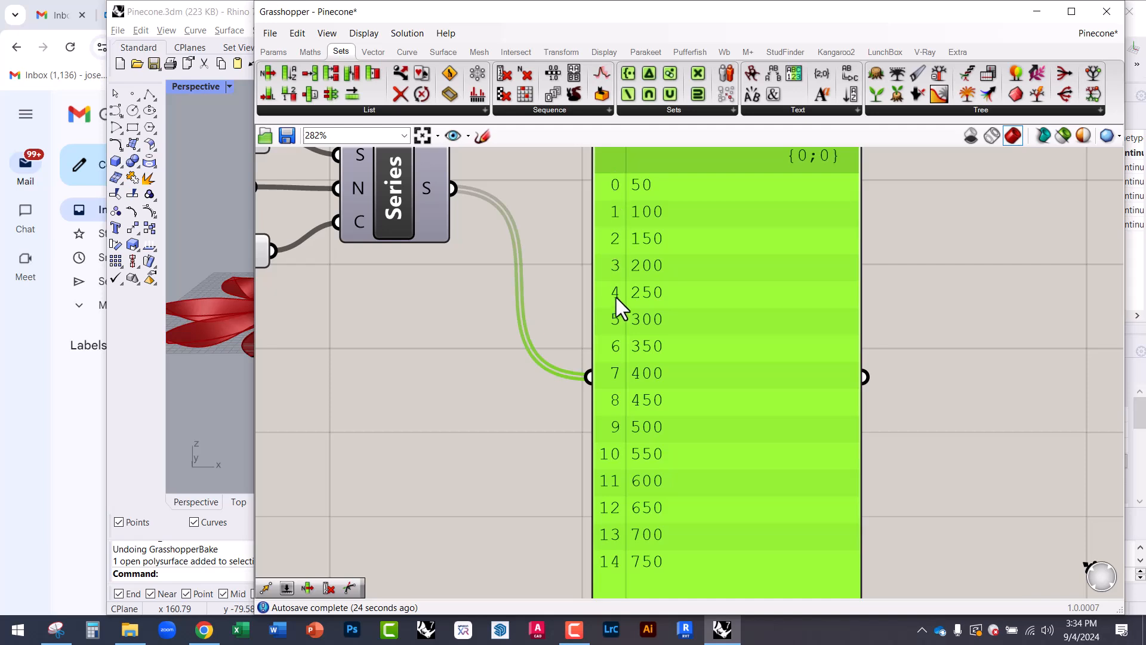
mouse_move(737, 449)
right_mouse_down()
mouse_move(779, 467)
mouse_move(755, 449)
right_mouse_up()
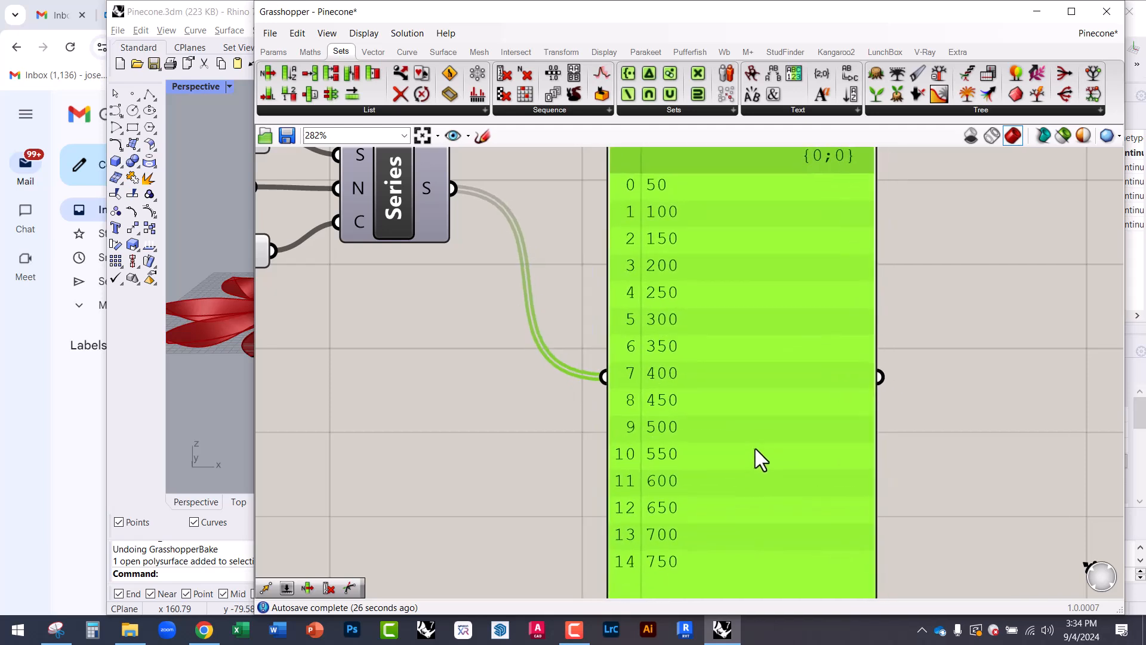
Step: Delete the panel and connect the Series output to Unit Z's Factor input
scroll(665, 460, "down", 1)
key("Delete")
right_click_drag(609, 249, 636, 399)
left_click_drag(514, 385, 607, 285)
Step: Narrow the Grasshopper window, select the Move component and examine how its petals are distributed in the Perspective view
left_click_drag(255, 248, 517, 266)
right_click_drag(364, 255, 388, 285)
scroll(388, 285, "up", 4)
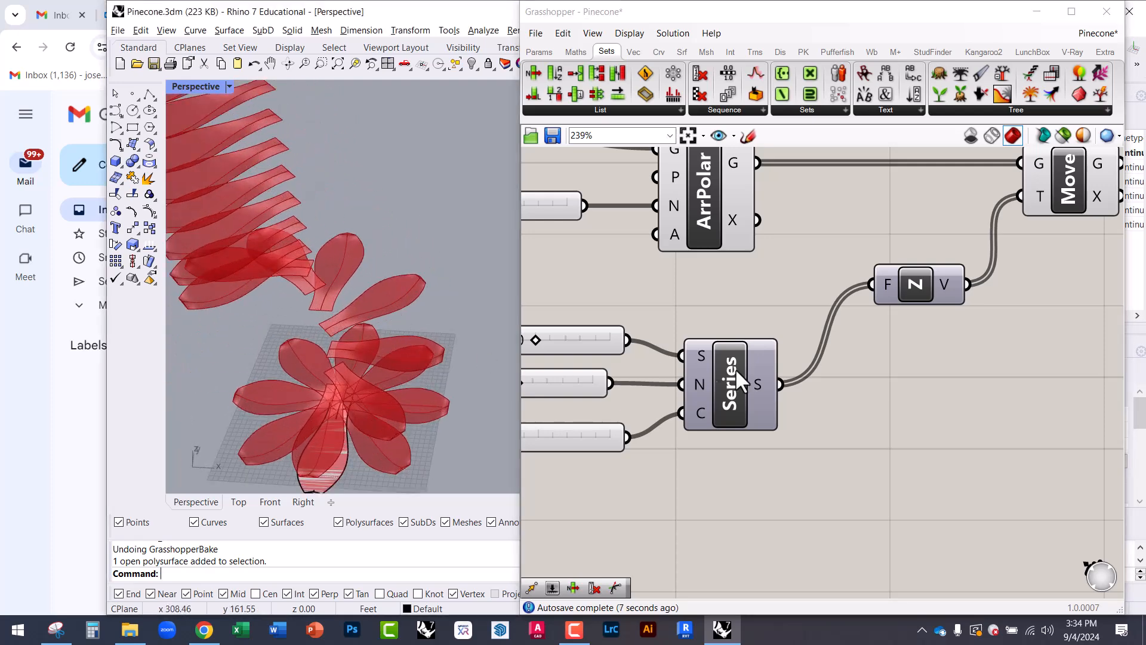
right_click_drag(929, 254, 836, 314)
left_click_drag(964, 255, 982, 255)
mouse_move(381, 359)
right_mouse_down()
mouse_move(342, 302)
mouse_move(363, 369)
right_mouse_up()
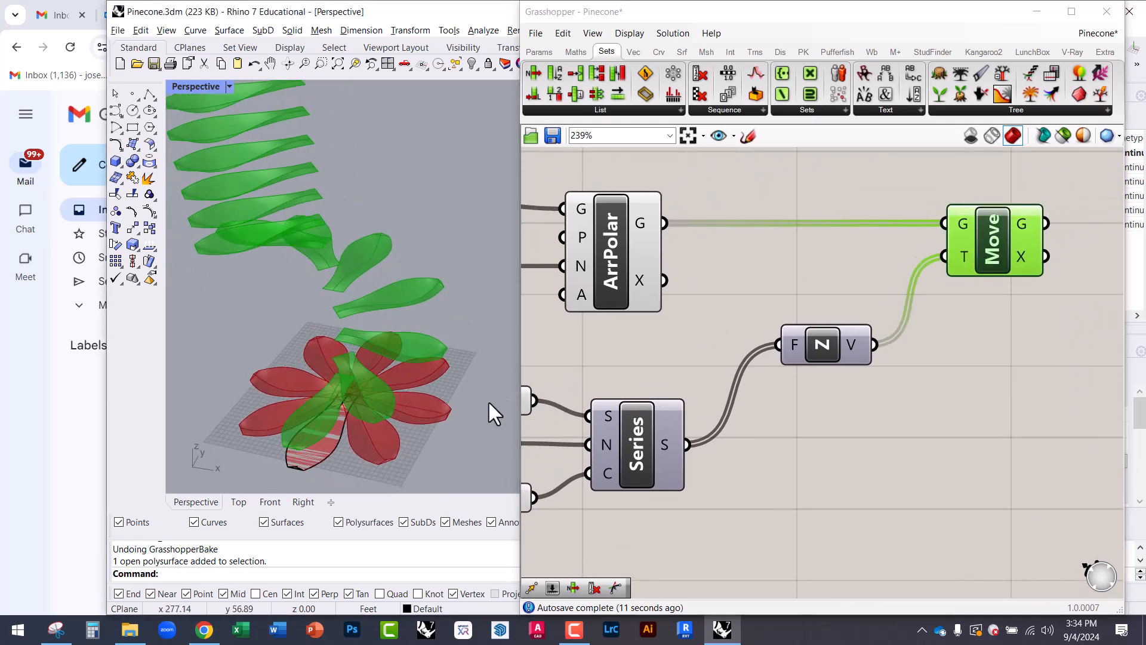
Step: Select the polar array component, inspect Move's Geometry input, and compare the petal ring with the moved petals in the Perspective view
mouse_move(621, 253)
left_mouse_down()
mouse_move(635, 253)
mouse_move(627, 247)
left_mouse_up()
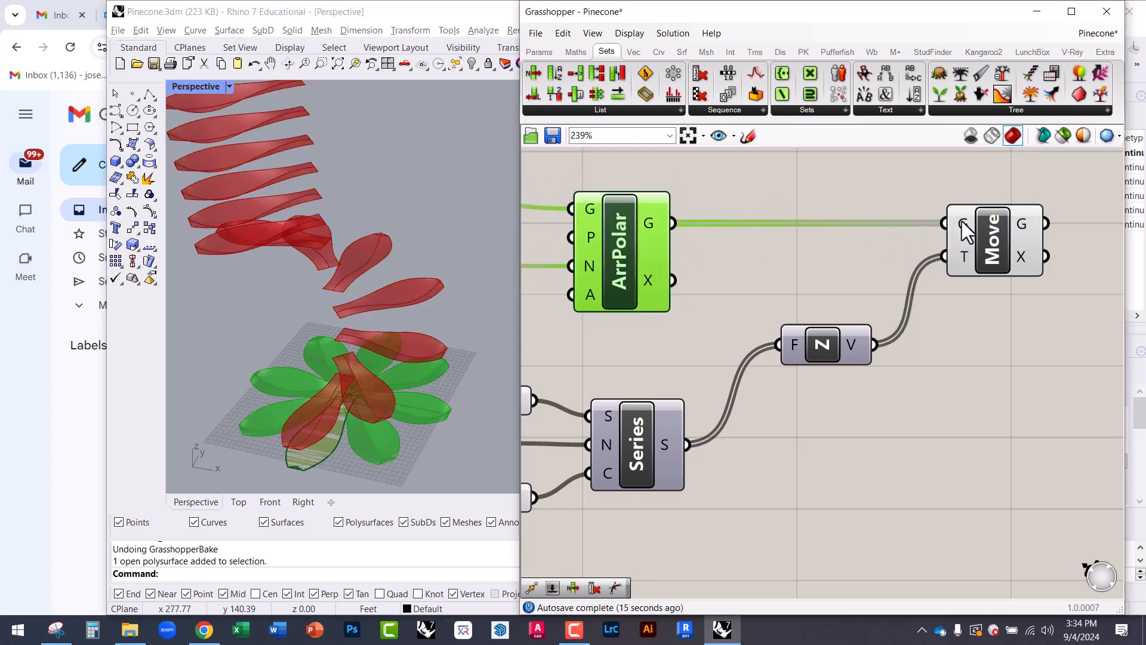
mouse_move(964, 232)
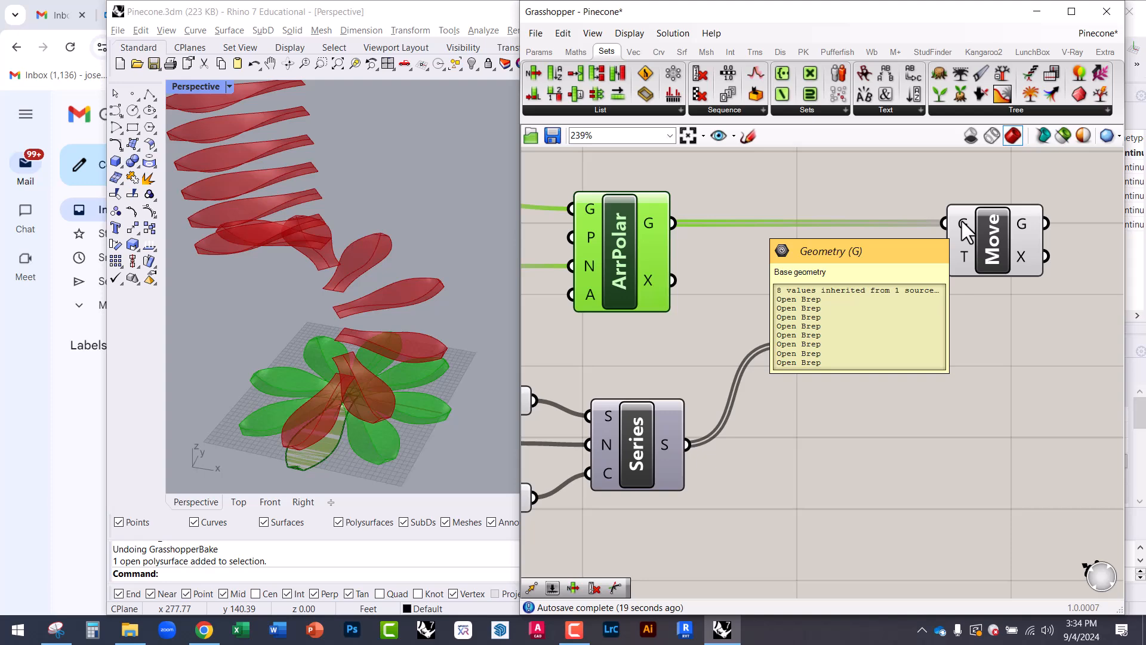
right_click_drag(431, 385, 275, 464)
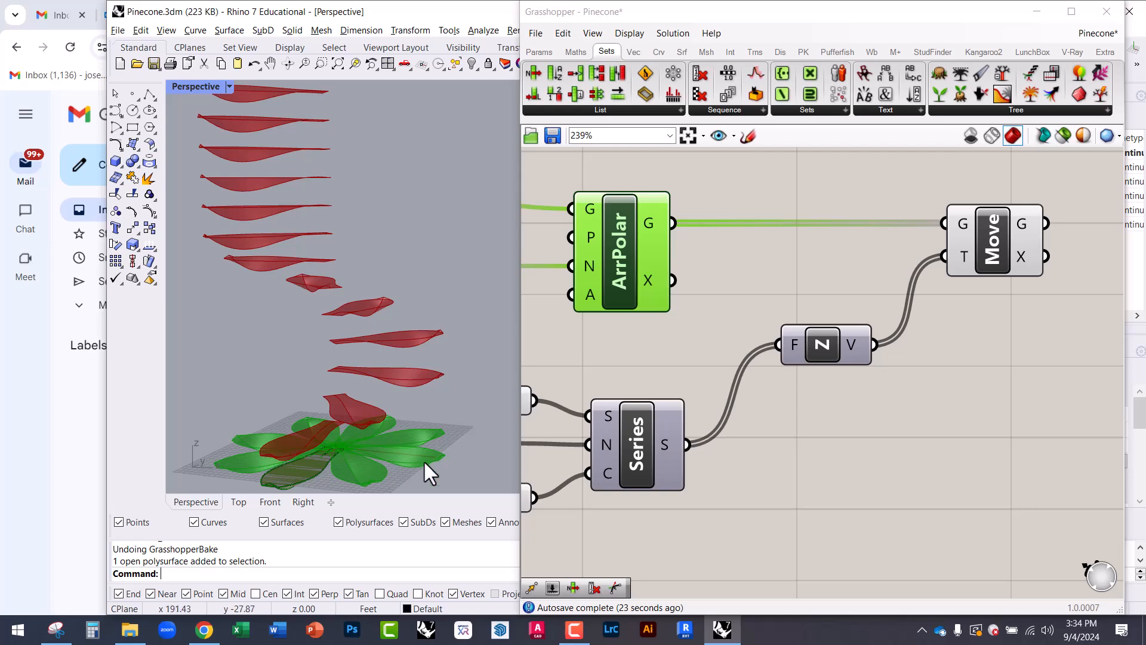
right_click_drag(335, 291, 364, 379)
scroll(384, 346, "down", 3)
right_click_drag(673, 364, 737, 360)
right_click_drag(417, 340, 399, 297)
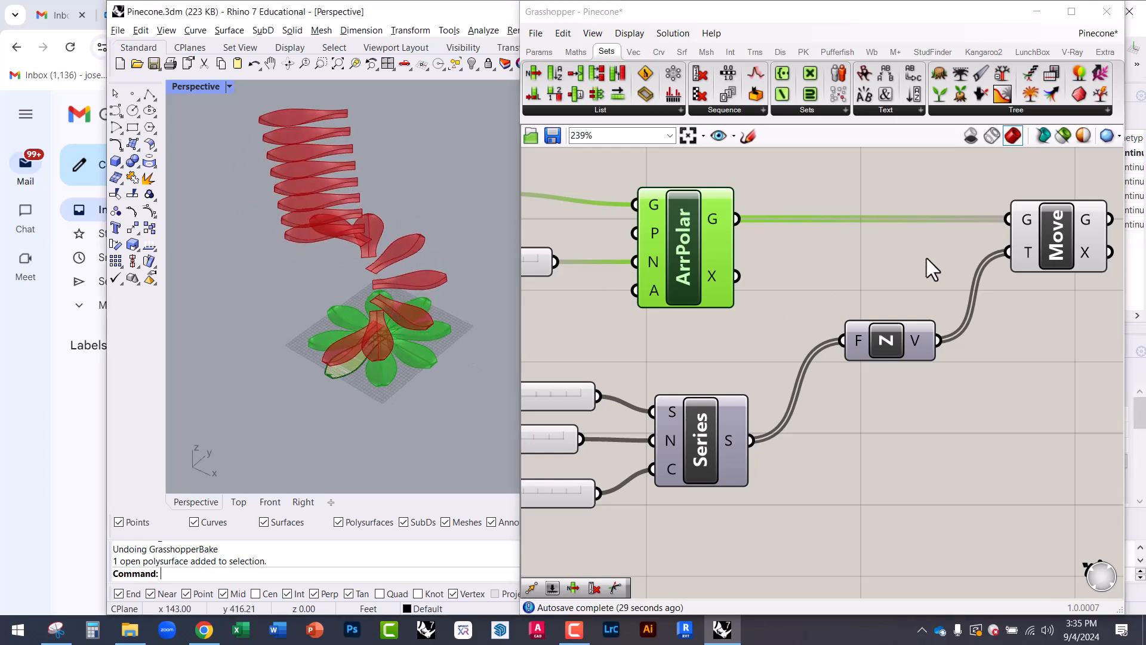
Step: Shift Unit Z slightly lower and graft the Move component's Geometry input
right_click_drag(948, 253, 819, 273)
left_click_drag(757, 353, 753, 392)
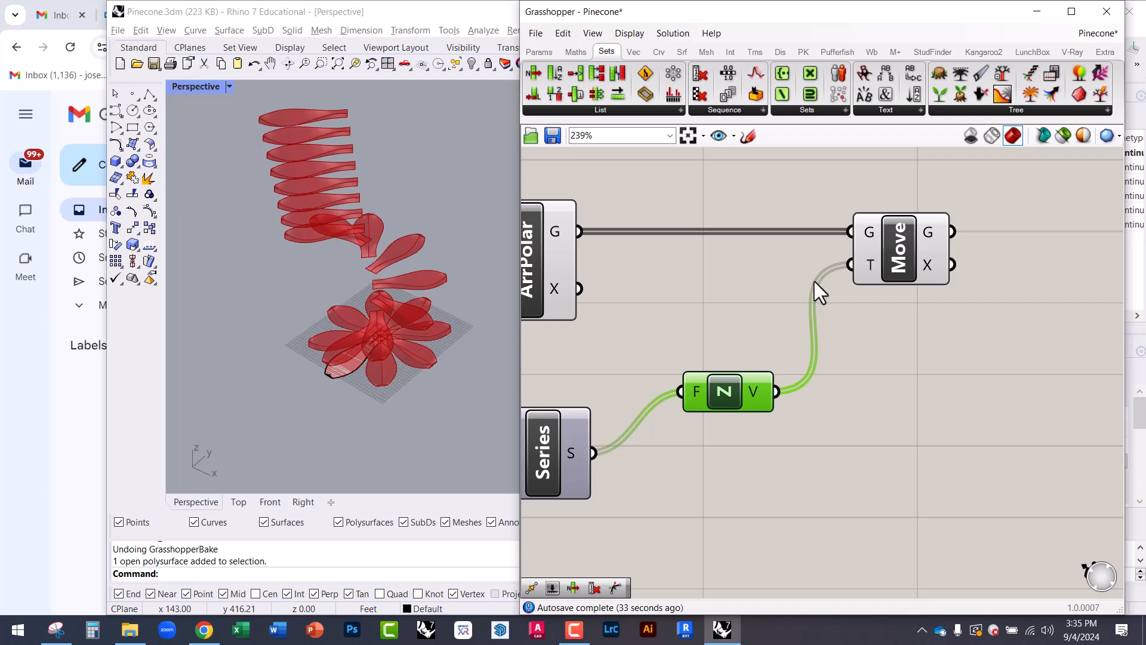
right_click(871, 231)
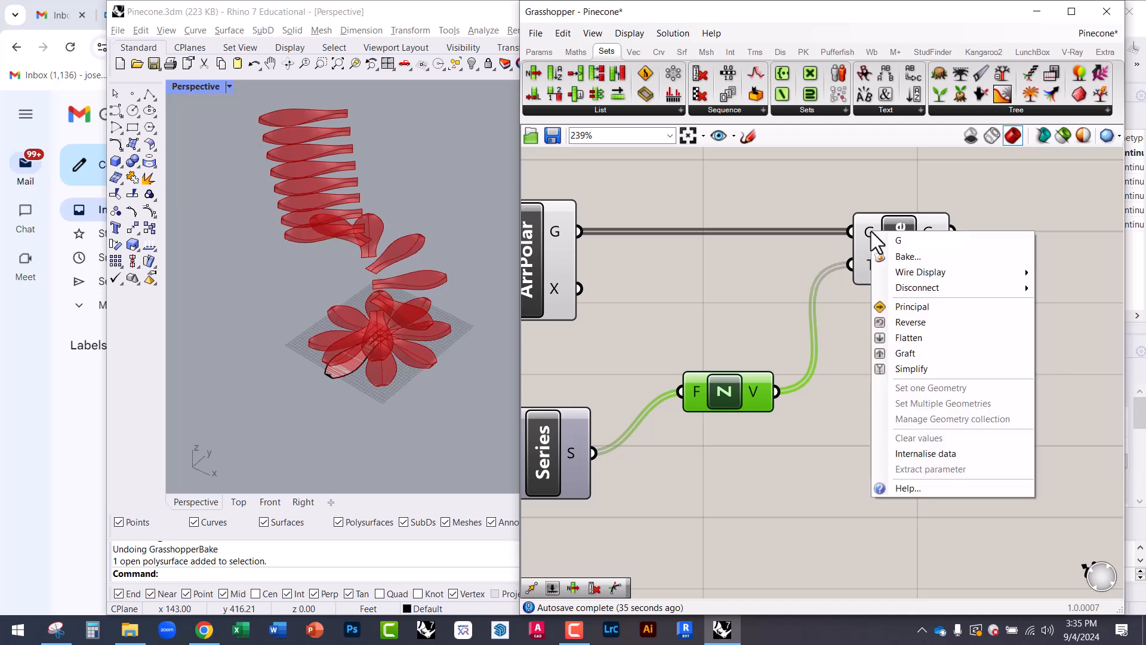
left_click(909, 352)
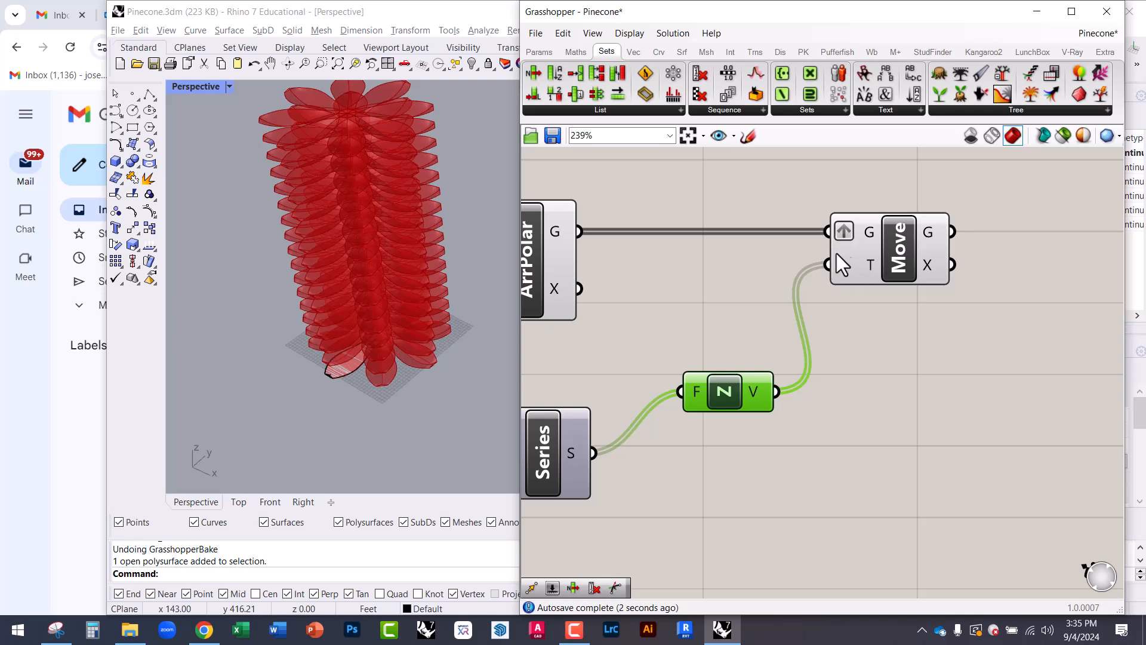
Step: Select the Move component and examine the stacked petal rings from several angles in the Perspective view
right_click_drag(428, 345, 432, 285)
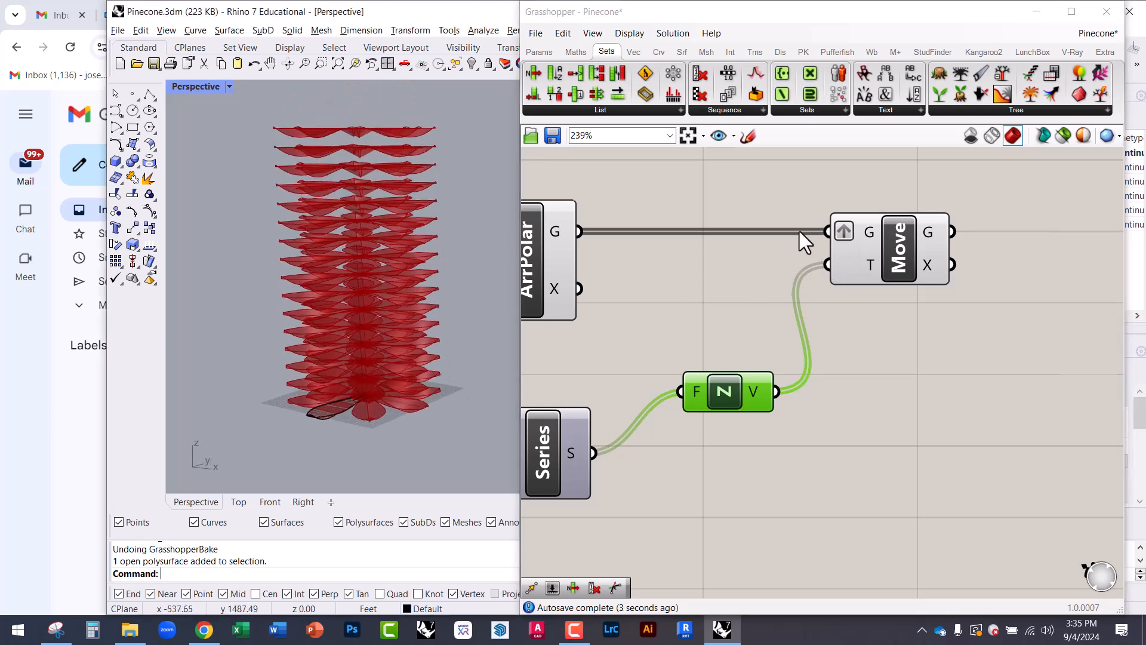
scroll(835, 242, "up", 1)
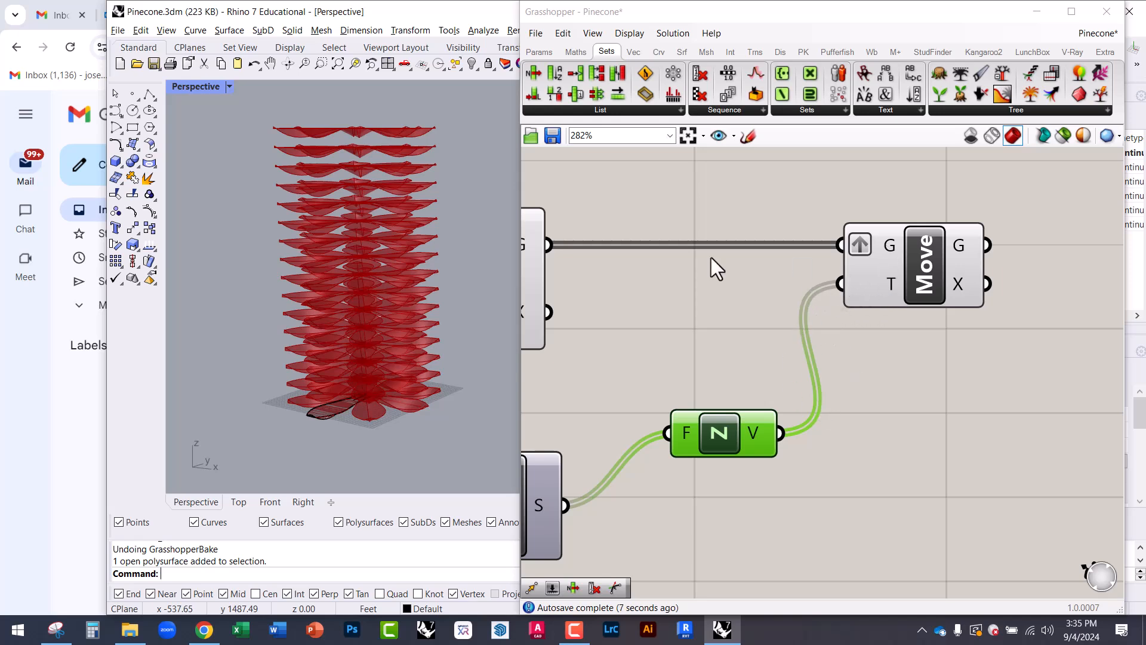
right_click_drag(768, 284, 820, 324)
right_click_drag(389, 292, 485, 347)
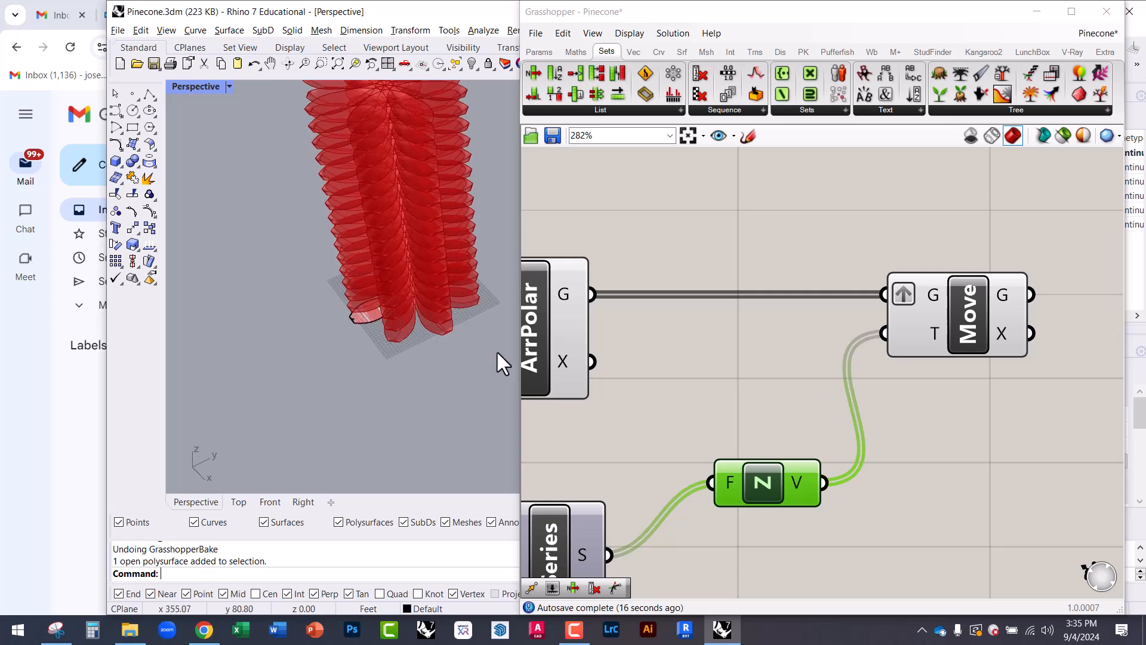
scroll(900, 342, "down", 3)
left_click_drag(921, 336, 987, 328)
right_click_drag(383, 316, 424, 190)
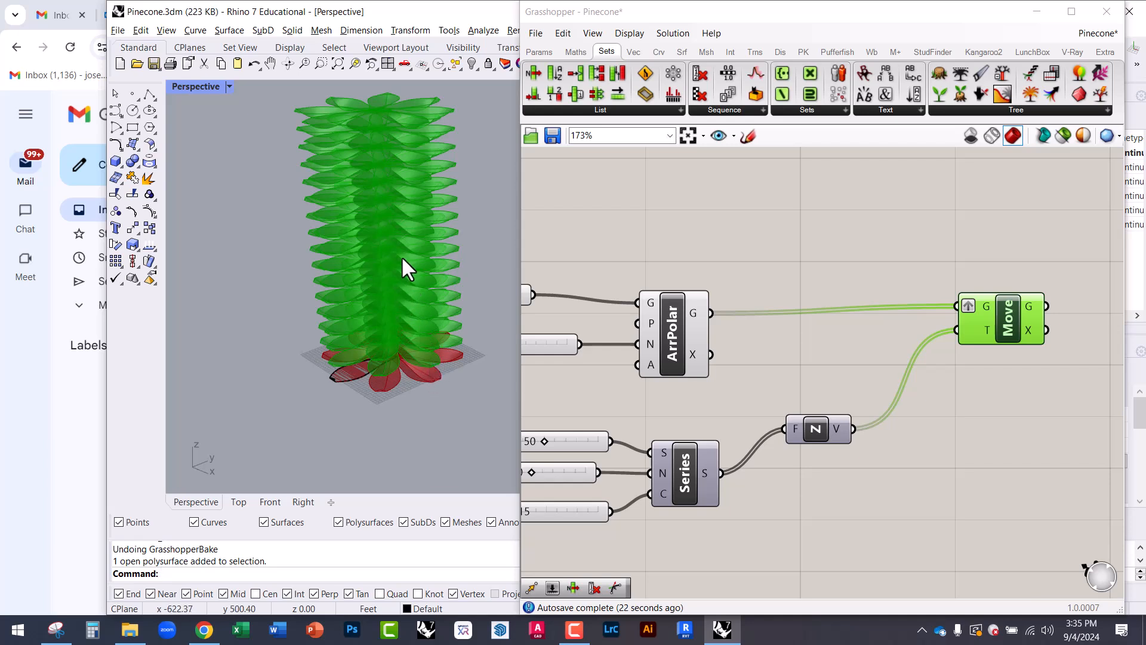
Step: Reposition the Move component closer to Unit Z, leaving free canvas space after it
right_click_drag(878, 360, 729, 353)
left_click_drag(850, 316, 785, 345)
double_click(868, 399)
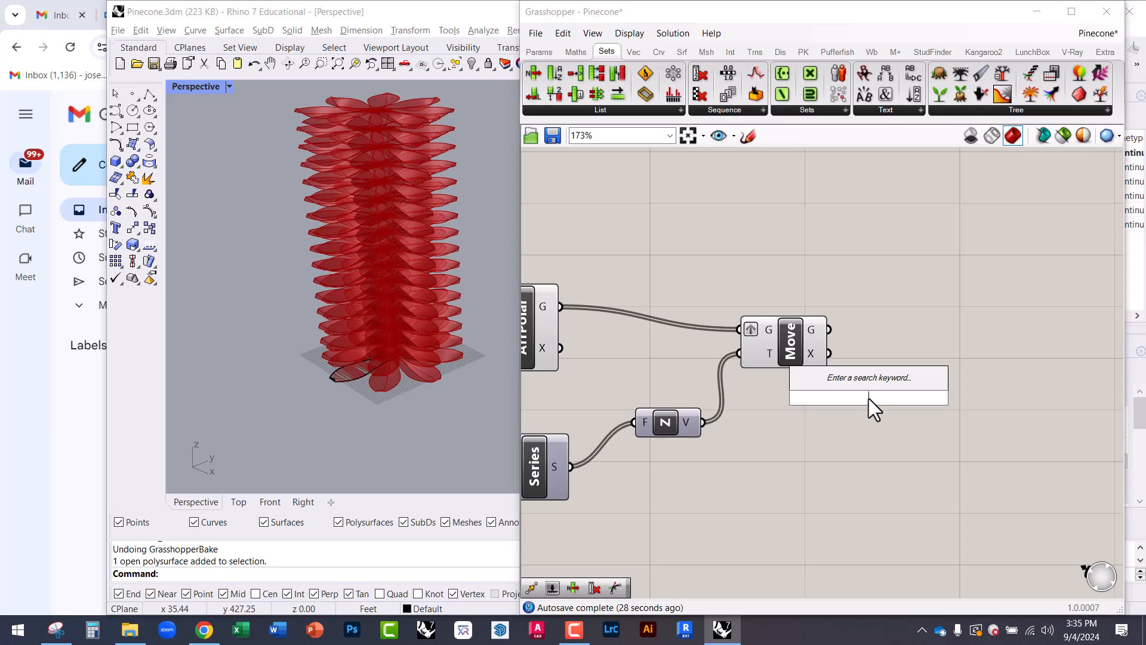
left_click(779, 347)
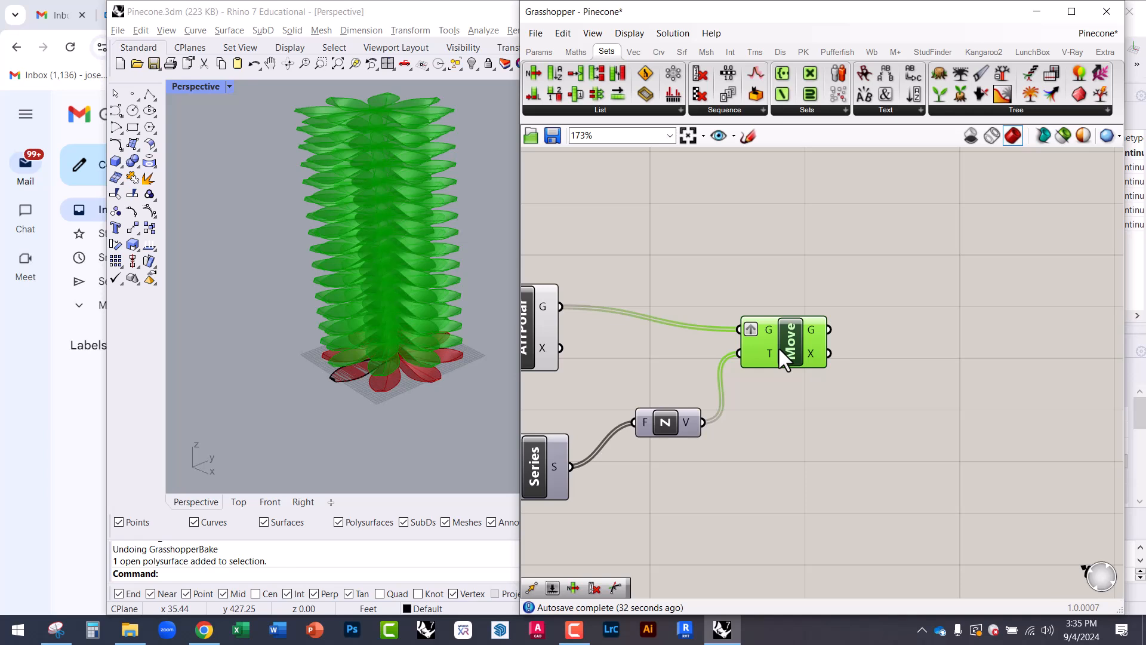
mouse_move(779, 346)
left_mouse_down()
mouse_move(804, 342)
mouse_move(784, 349)
left_mouse_up()
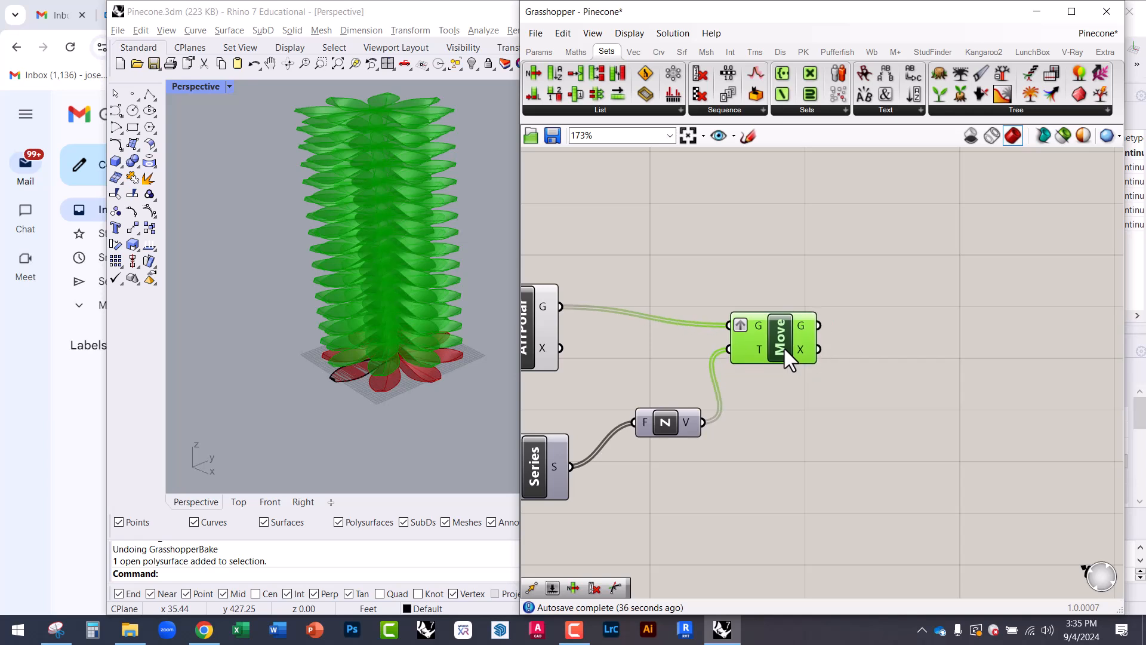
Step: Add a Scale component after Move and connect Move's Geometry output to Scale's Geometry input
double_click(874, 391)
type("sc")
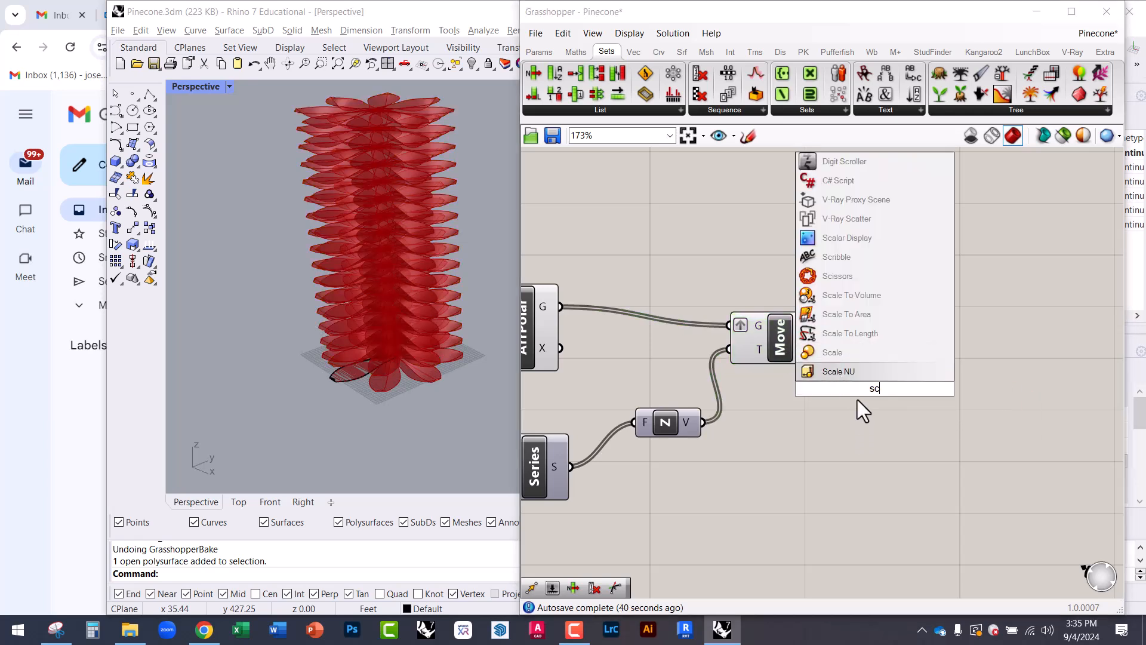
left_click(836, 353)
left_click_drag(883, 389, 916, 386)
scroll(893, 347, "up", 3)
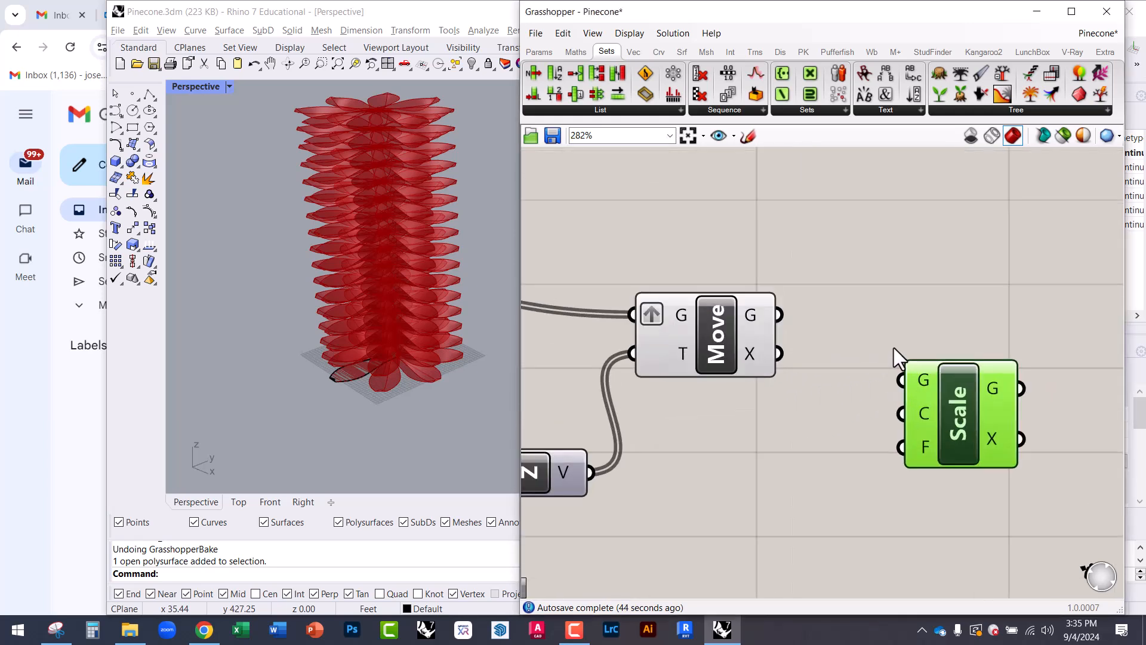
left_click_drag(779, 314, 903, 379)
left_click_drag(945, 429, 984, 414)
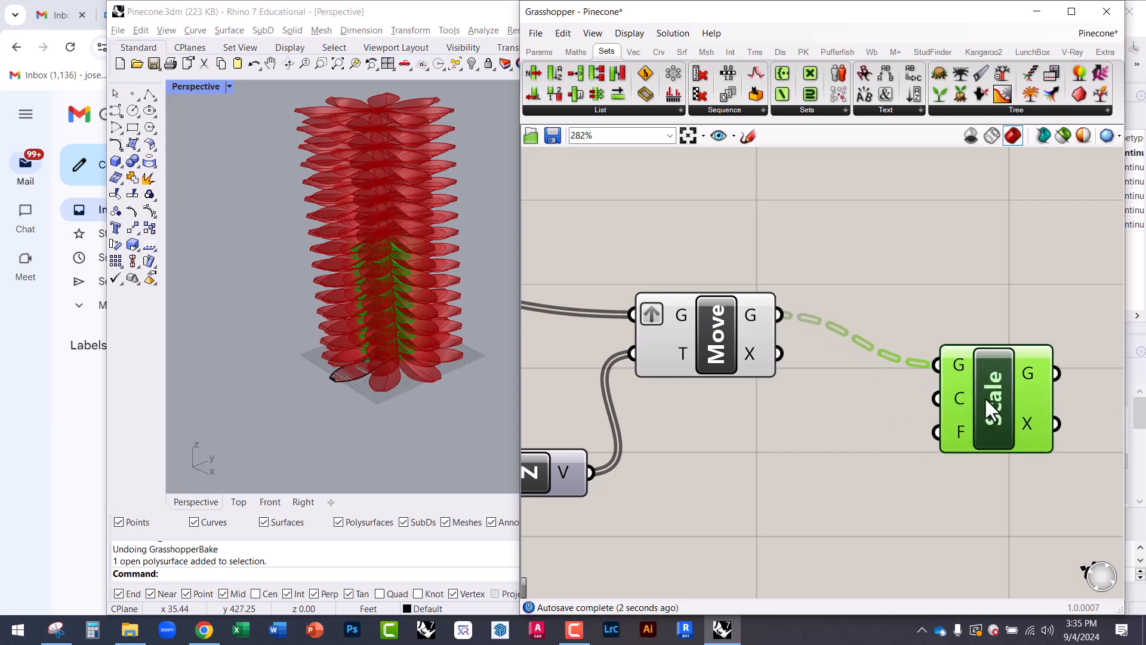
Step: Inspect the Geometry, Center and Factor inputs of the Scale component
scroll(976, 399, "up", 3)
mouse_move(962, 361)
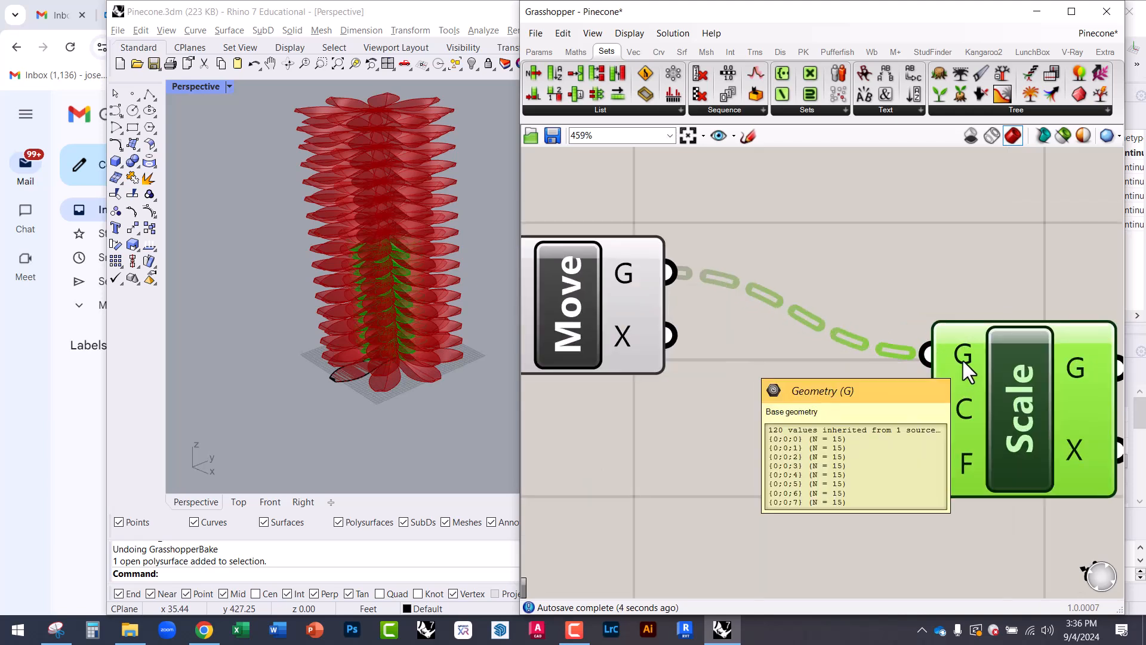
mouse_move(963, 409)
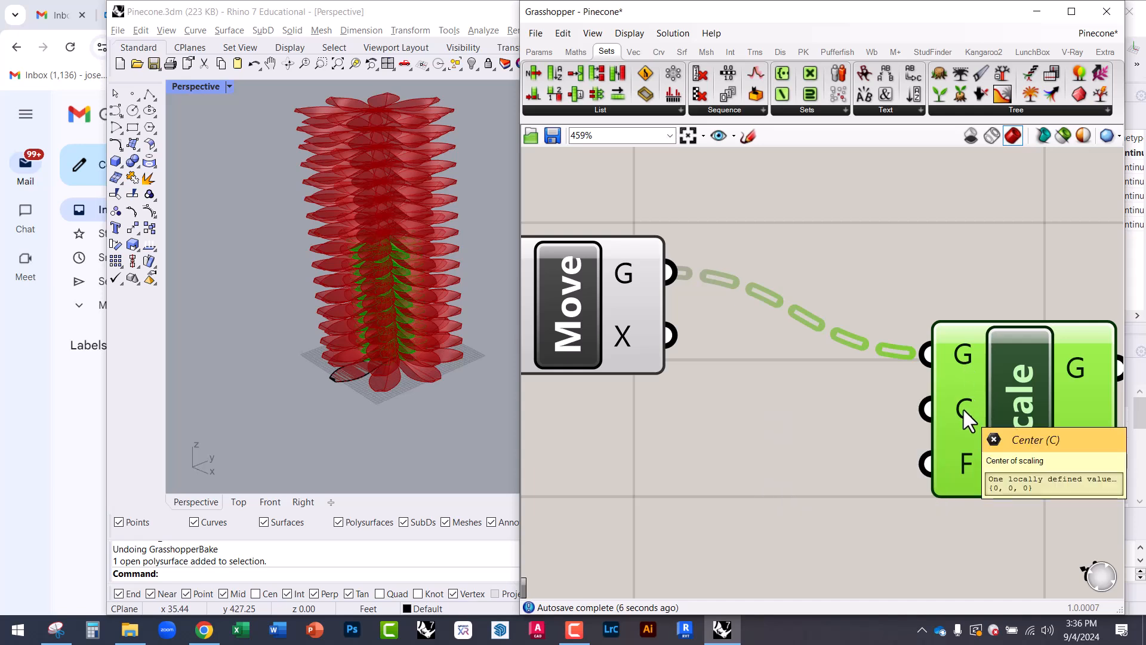
mouse_move(962, 448)
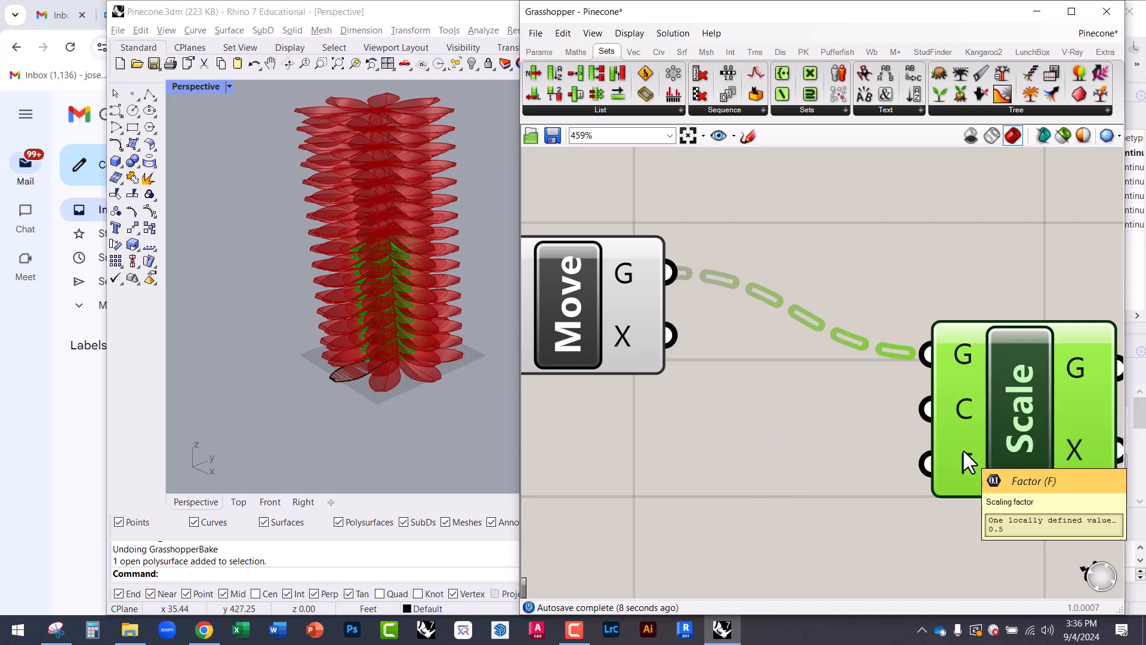
scroll(938, 395, "down", 4)
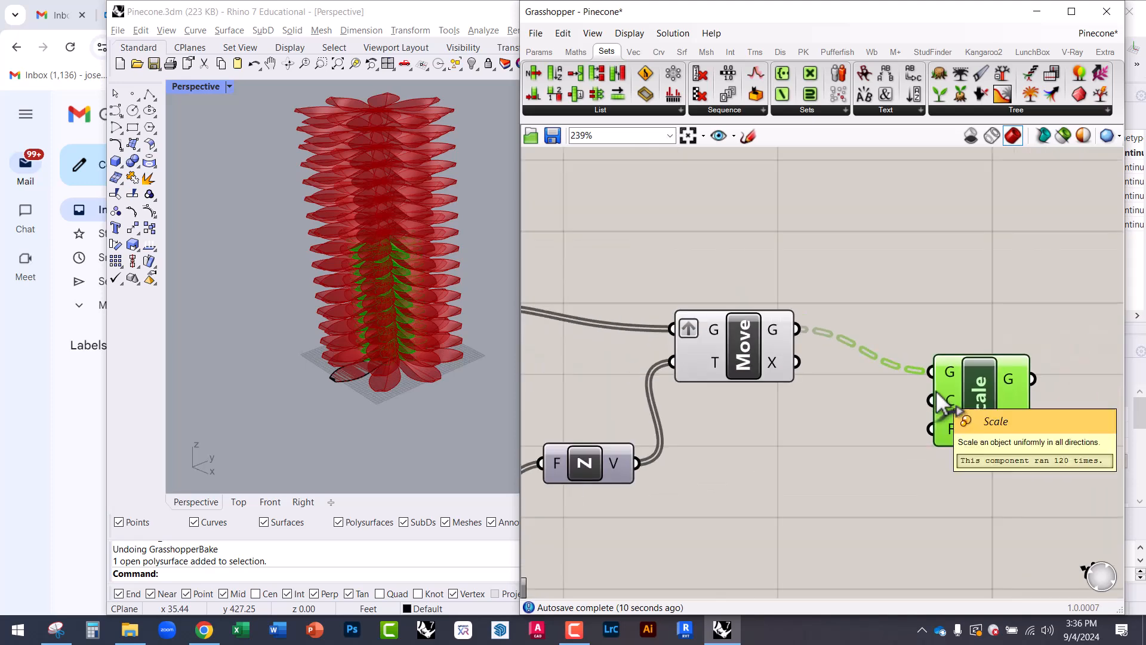
scroll(935, 391, "down", 2)
scroll(942, 406, "up", 2)
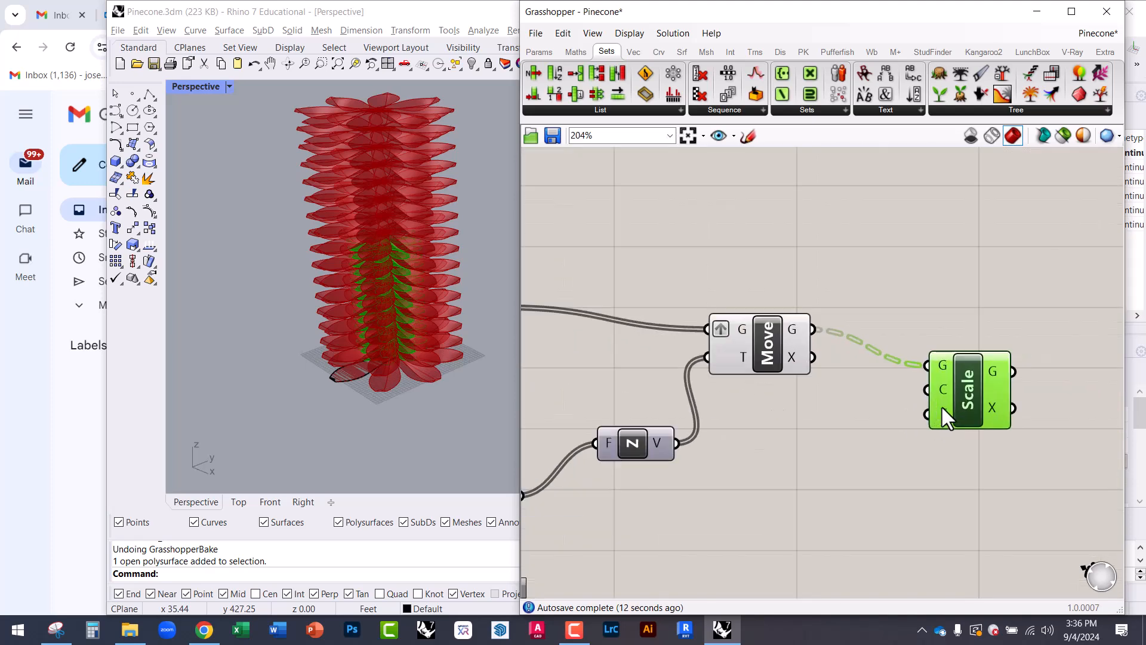
left_click_drag(964, 388, 986, 380)
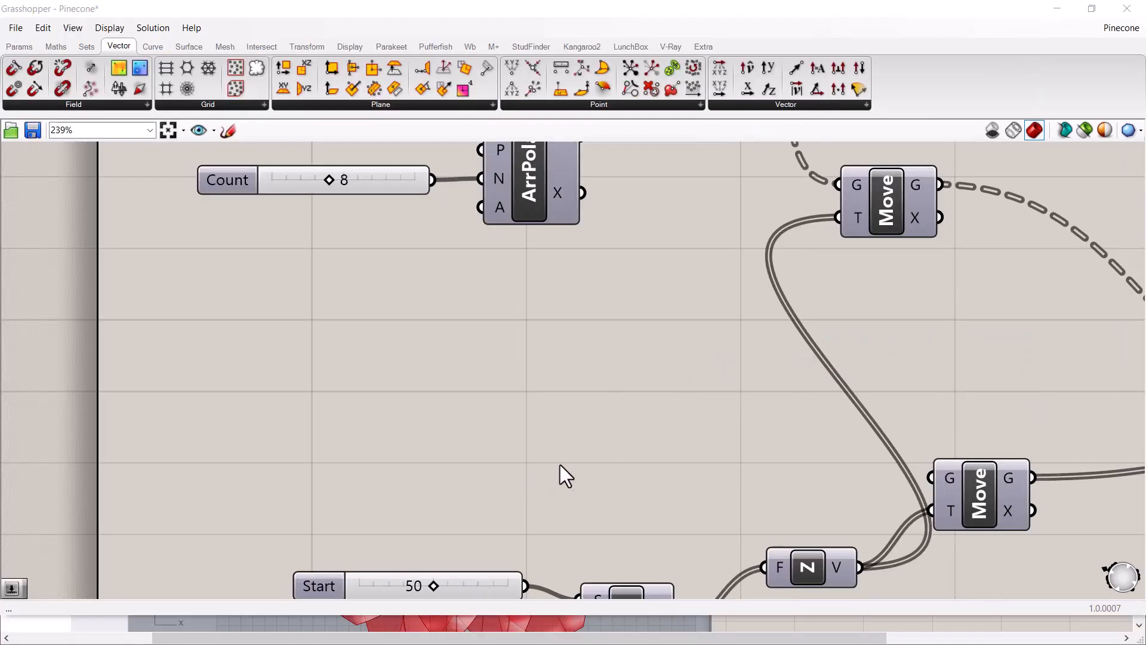
Step: Add a Construct Point component in the empty canvas area between the polar array and the Series sliders
right_click_drag(550, 411, 497, 391)
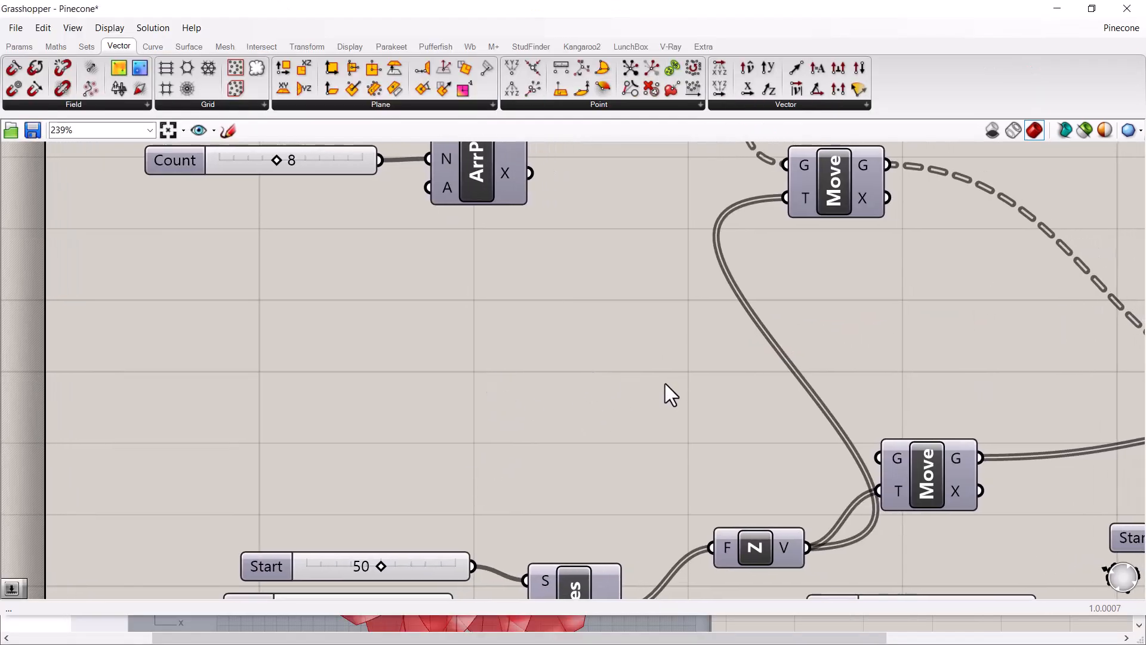
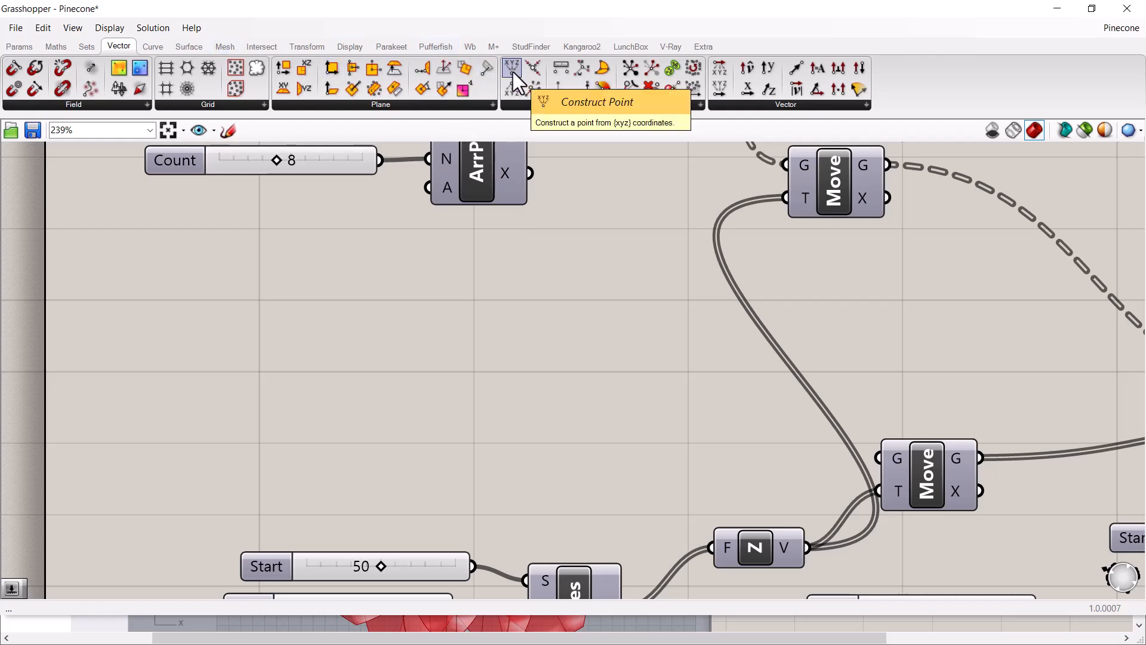
left_click_drag(537, 355, 574, 400)
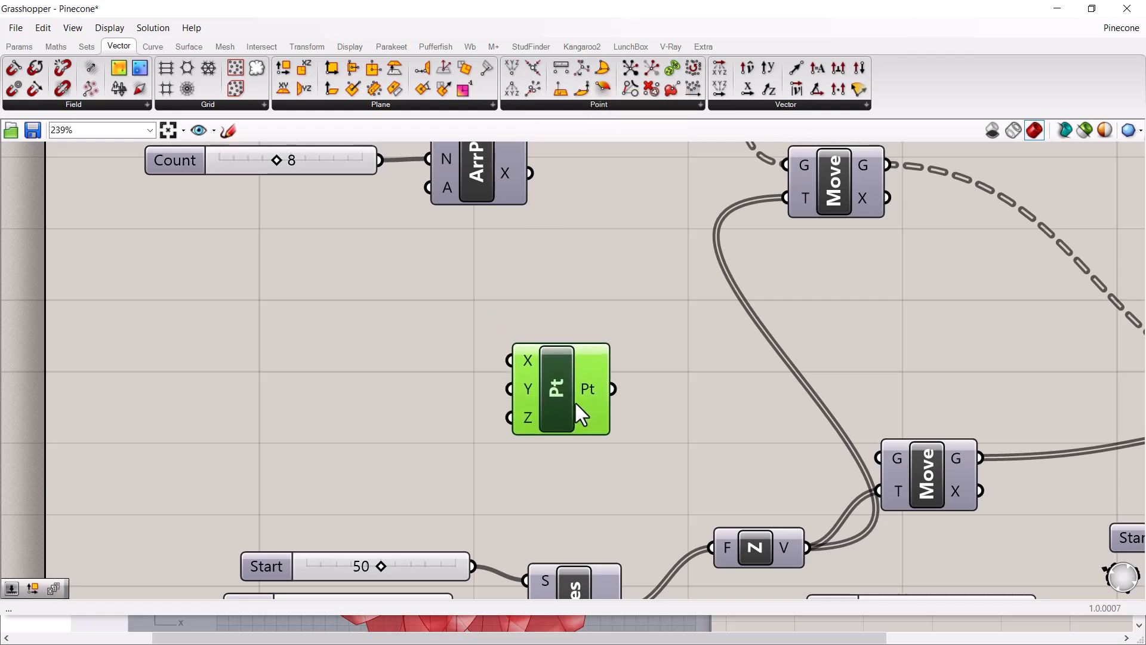
double_click(301, 346)
type("constructpoint")
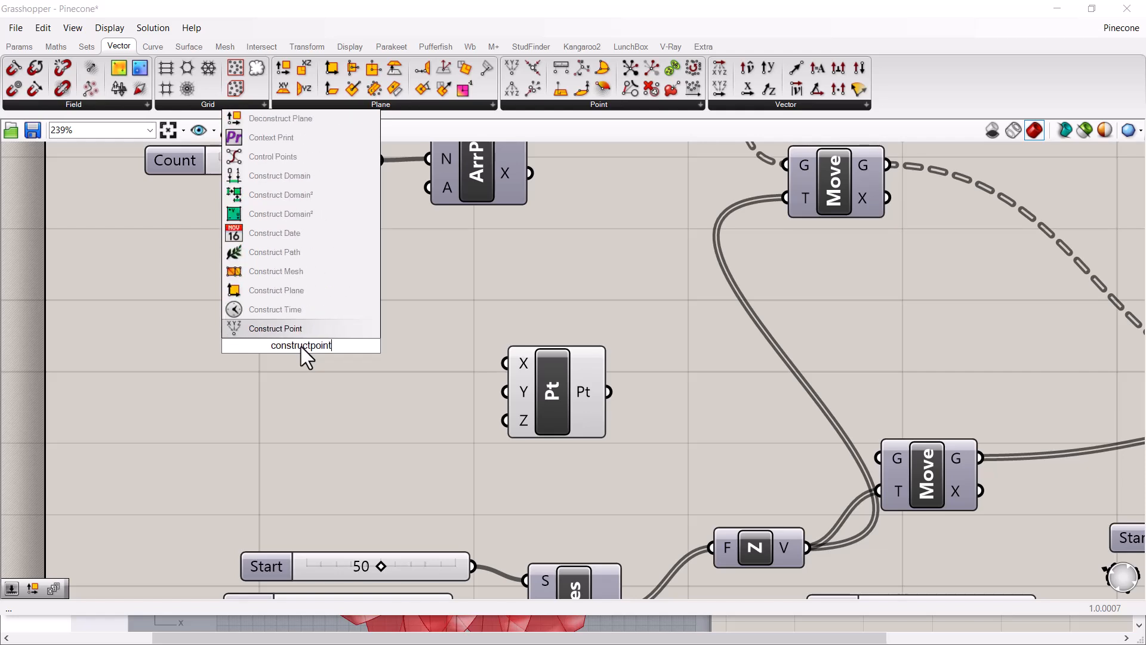
left_click(281, 332)
left_click_drag(307, 359, 324, 374)
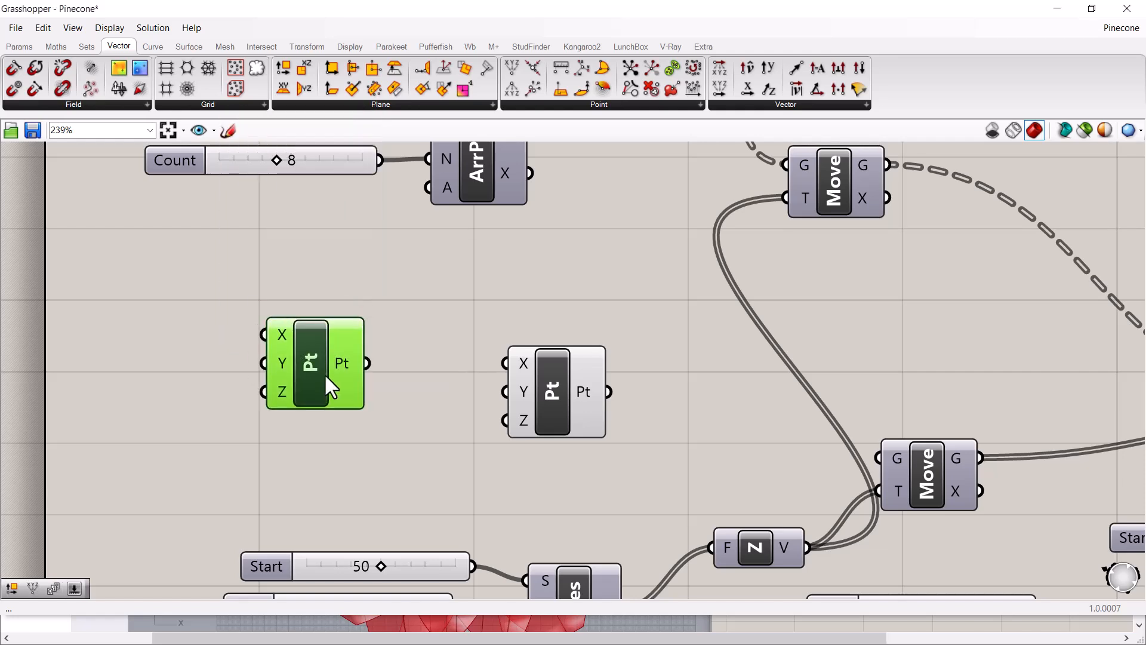
key("Delete")
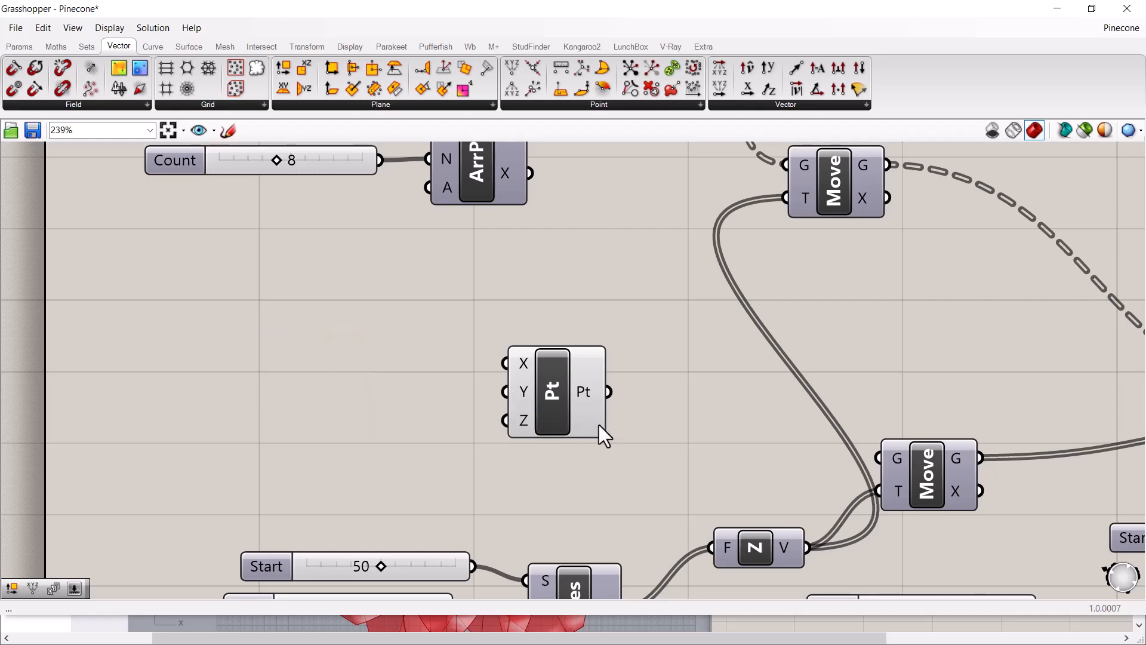
Step: Rearrange the Construct Point and Move components, and shift the Series group with Unit Z lower to make room
right_click_drag(600, 425, 499, 409)
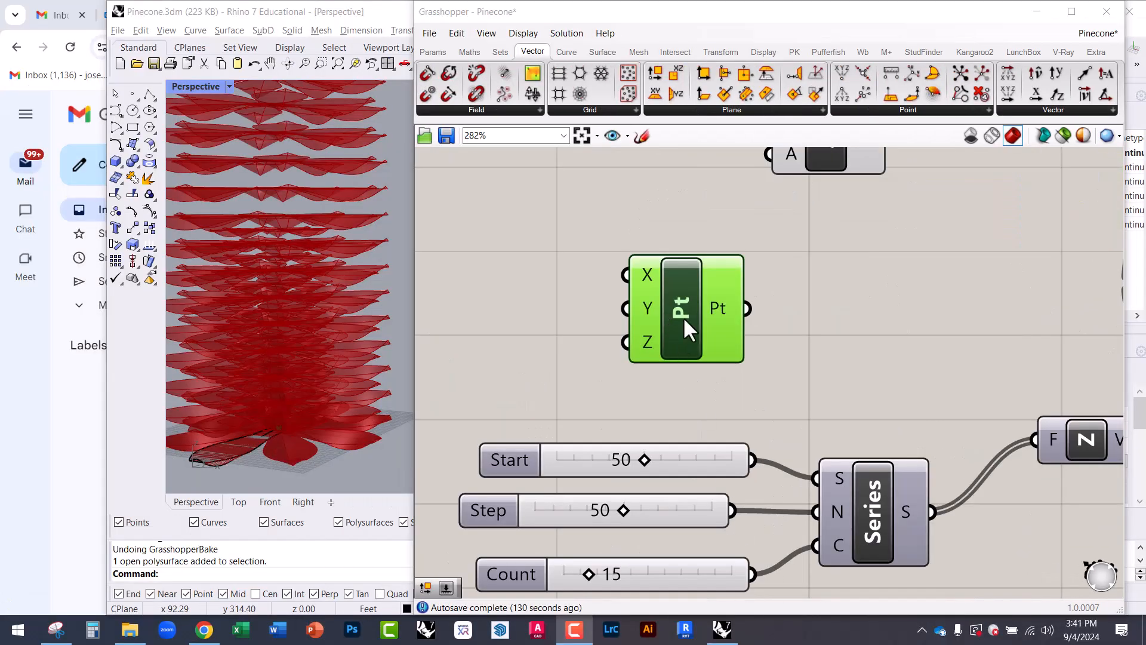
left_click_drag(690, 309, 665, 298)
scroll(636, 332, "down", 3)
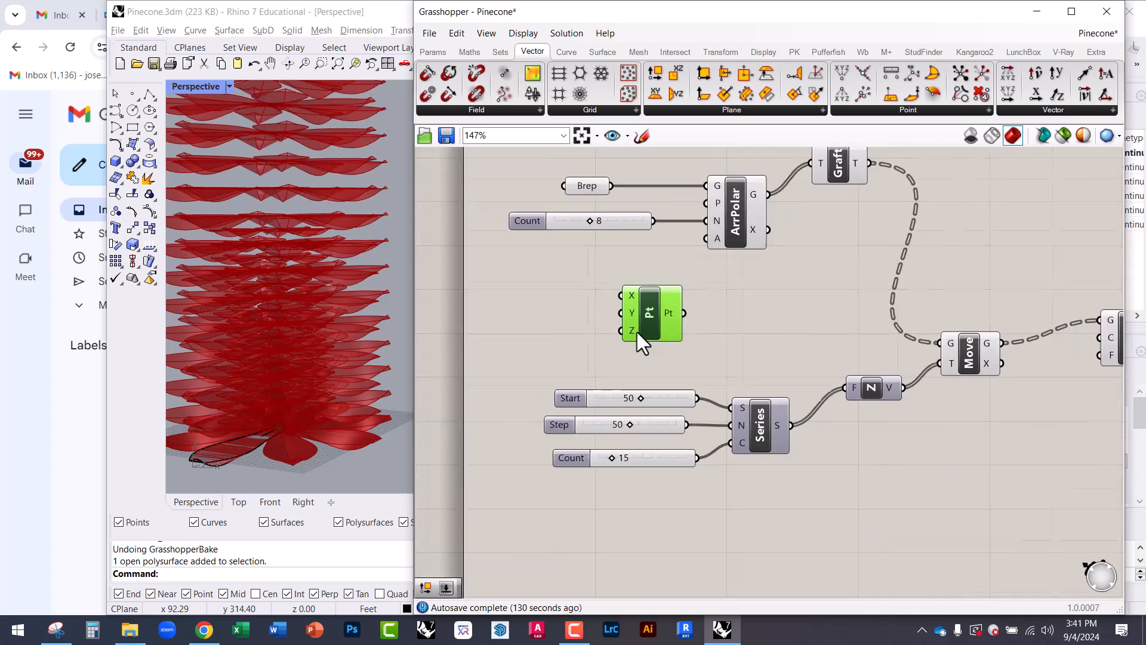
right_click_drag(751, 339, 654, 331)
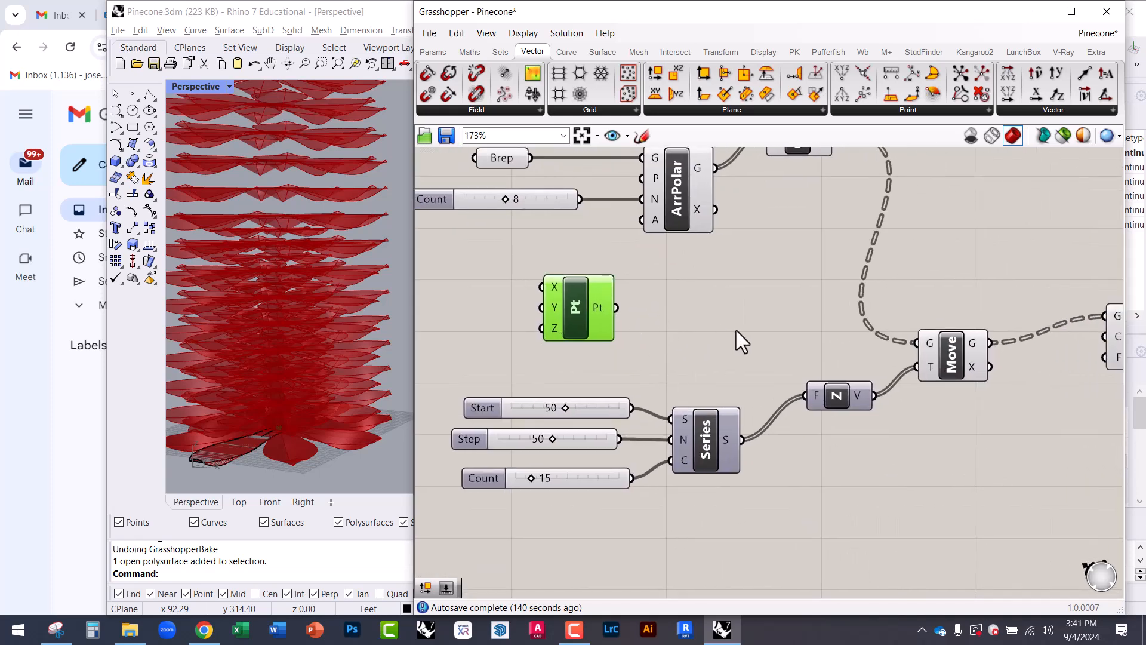
left_click_drag(948, 358, 959, 336)
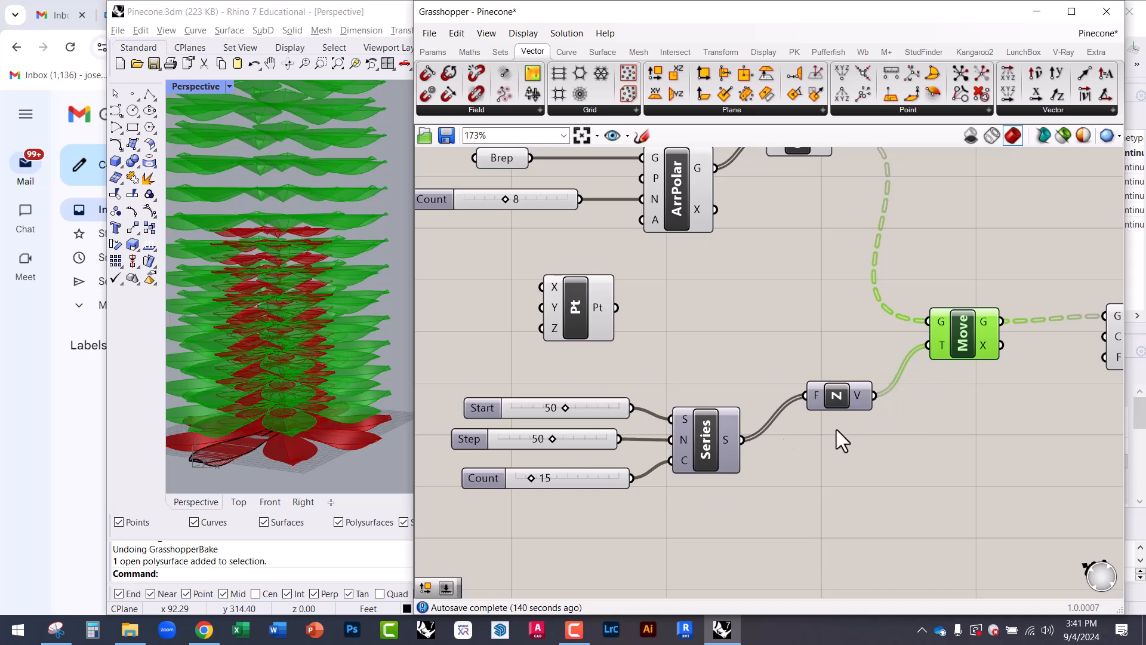
left_click_drag(842, 502, 573, 367)
left_click_drag(709, 426, 645, 492)
Step: Duplicate the Move component with its Unit Z connection and connect Construct Point's output to the copy's Geometry input
mouse_move(965, 347)
left_mouse_down()
mouse_move(972, 277)
mouse_move(981, 278)
mouse_move(973, 348)
left_mouse_up()
left_click_drag(969, 272, 975, 250)
left_click_drag(982, 342, 622, 316)
left_click_drag(984, 349, 992, 359)
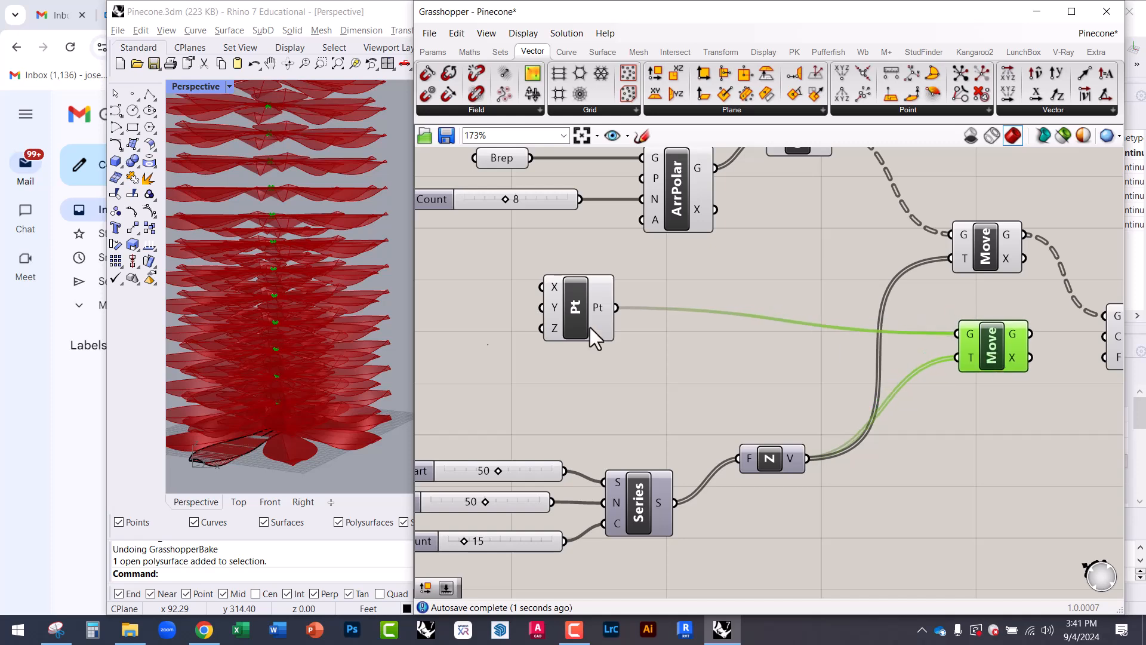
right_click_drag(281, 303, 285, 203)
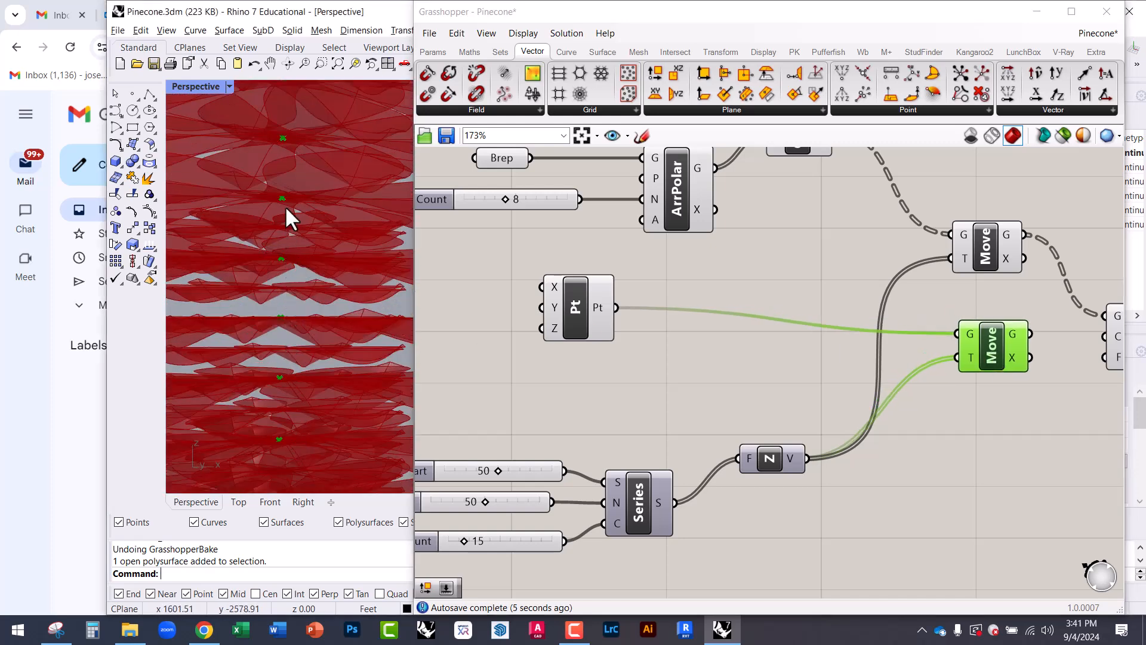
Step: Align the Construct Point and duplicated Move components, and connect the duplicate Move's Geometry output to Scale's Center input
left_click_drag(573, 299, 593, 325)
left_click_drag(1004, 347, 1006, 355)
mouse_move(304, 266)
right_mouse_down()
mouse_move(304, 279)
mouse_move(300, 265)
right_mouse_up()
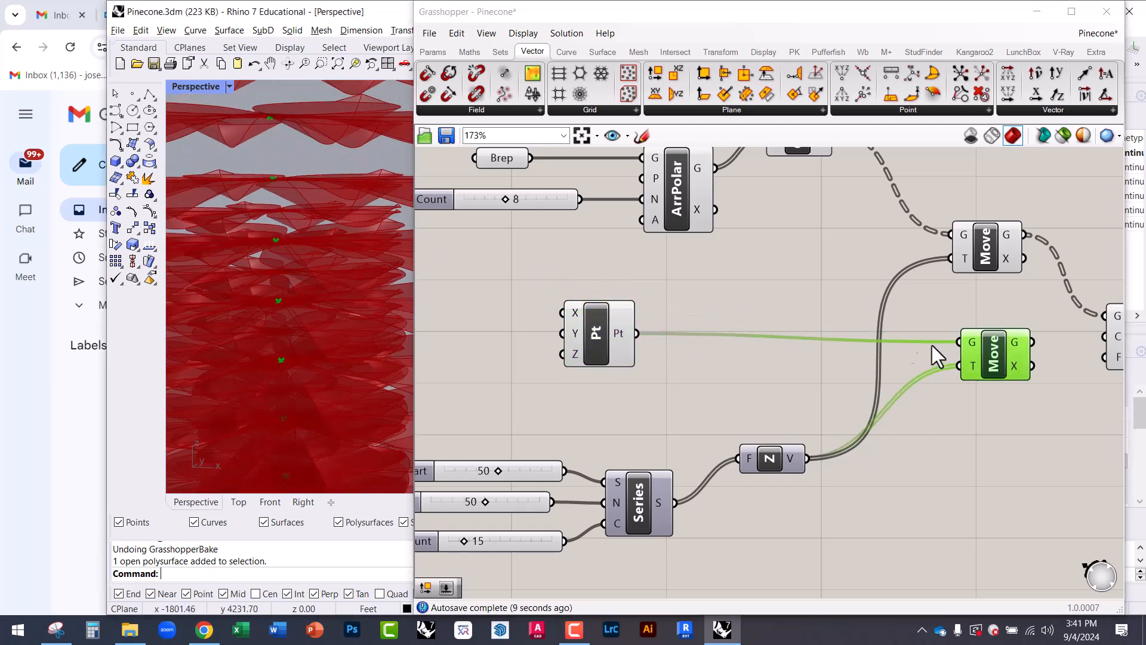
right_click_drag(875, 324, 716, 307)
scroll(716, 307, "down", 2)
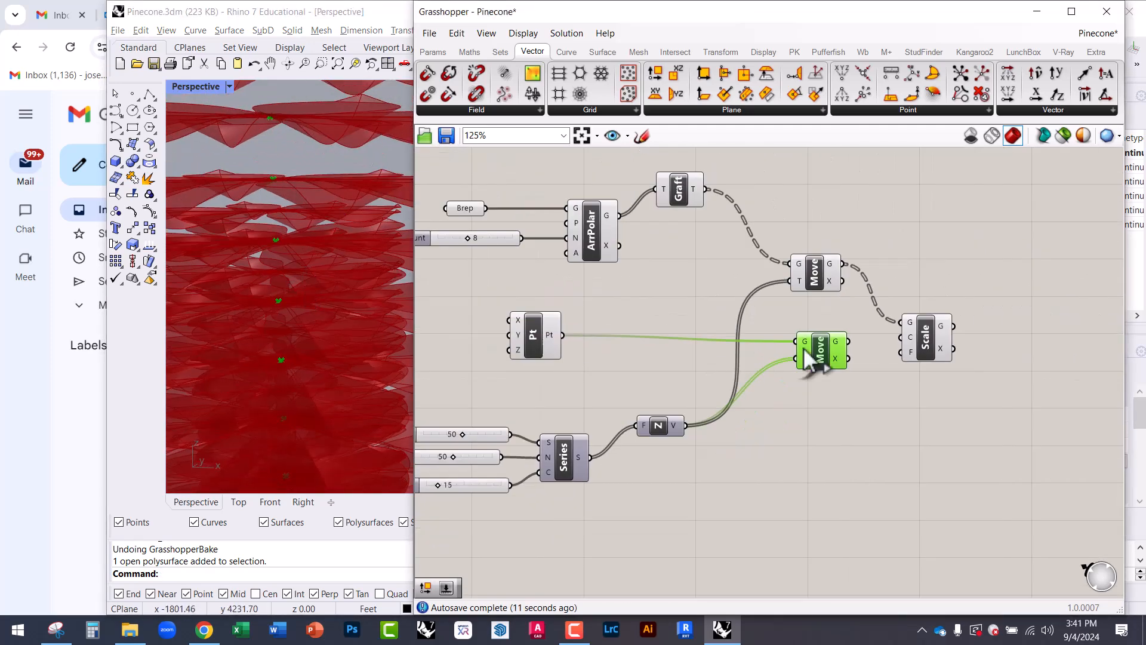
scroll(925, 352, "up", 3)
left_click(929, 340)
left_click_drag(929, 340, 804, 344)
Step: Turn off the preview of the selected Graft, Unit Z and both Move components so only the scaled rings display
left_click(223, 299)
scroll(317, 310, "down", 10)
scroll(307, 170, "up", 8)
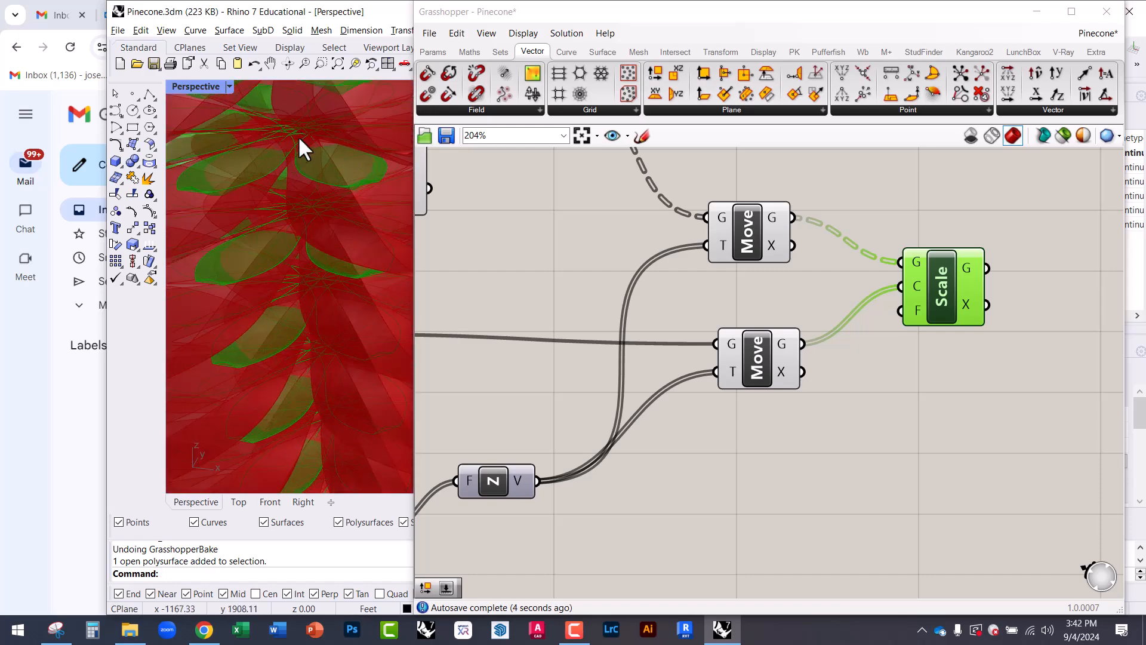
right_click_drag(299, 174, 299, 160)
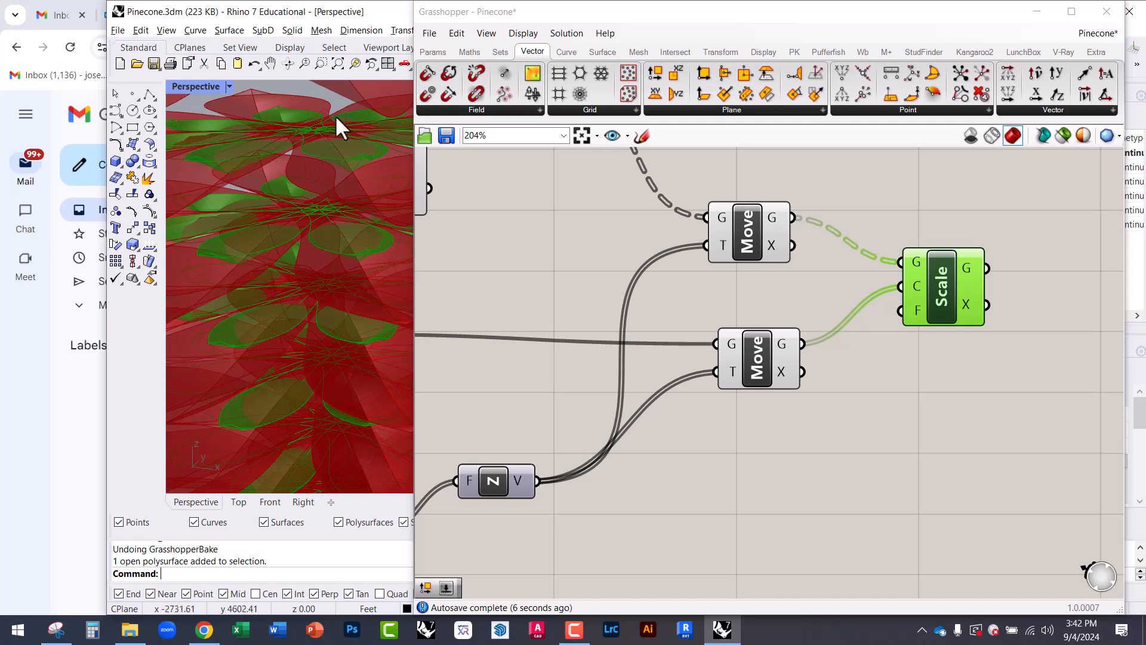
scroll(922, 367, "down", 3)
left_click_drag(877, 443, 730, 213)
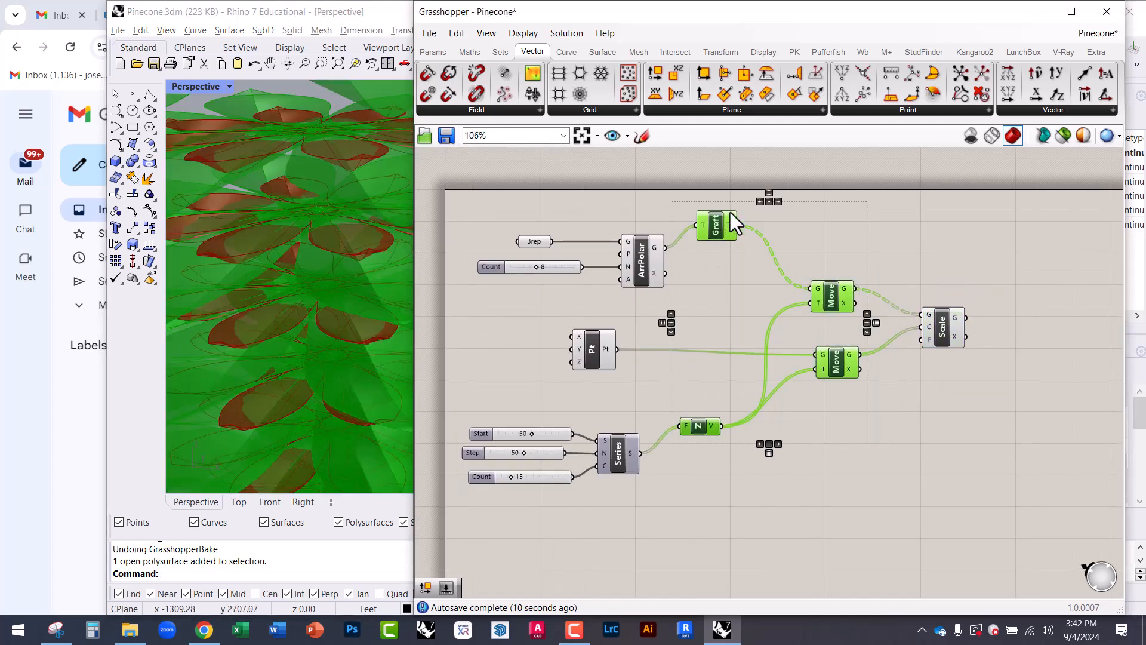
right_click(809, 231)
left_click(834, 258)
right_click_drag(411, 317, 292, 293)
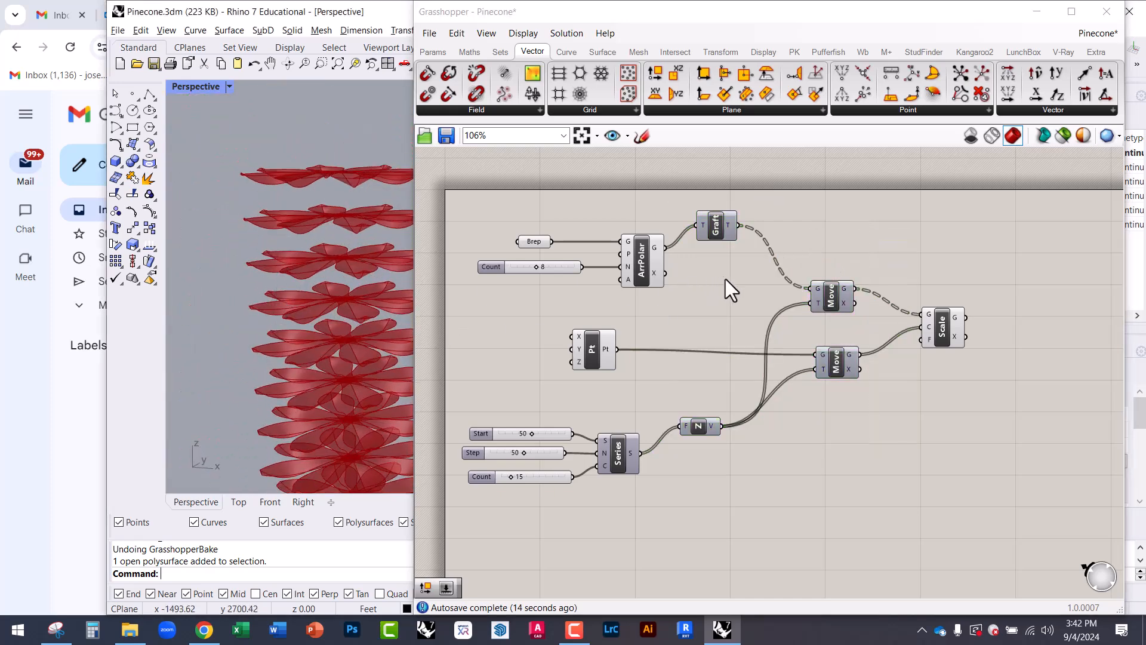
Step: Shift the Scale component farther from the Move components and inspect its Factor input
left_click_drag(760, 486, 606, 293)
right_click_drag(351, 324, 314, 275)
left_click_drag(936, 343, 985, 338)
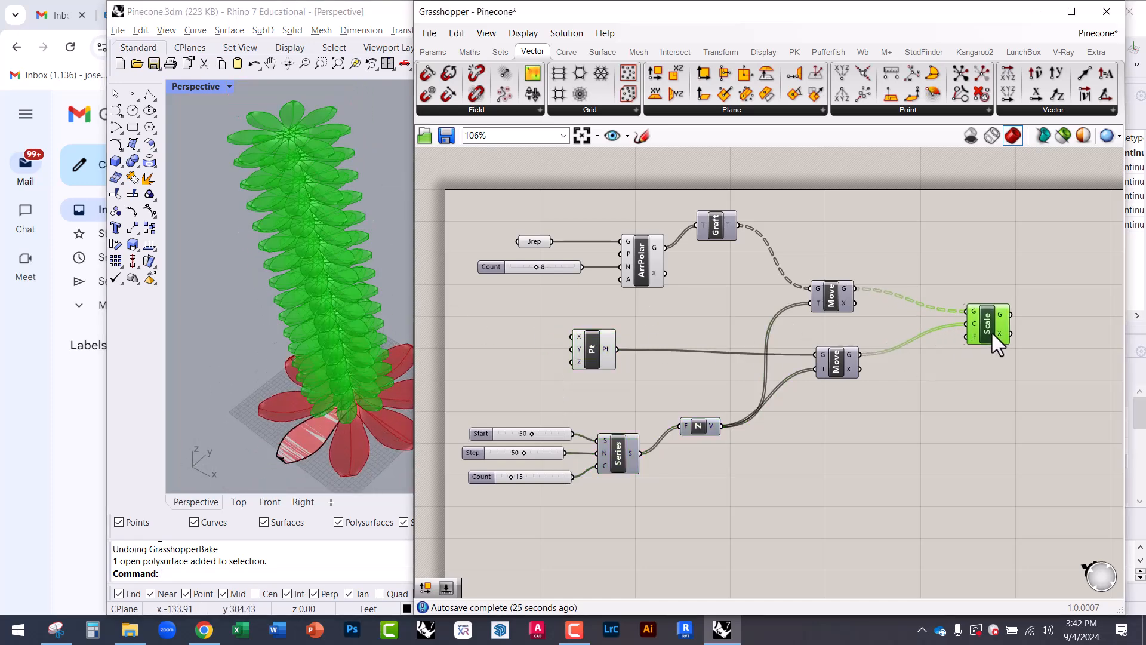
right_click_drag(364, 382, 308, 432)
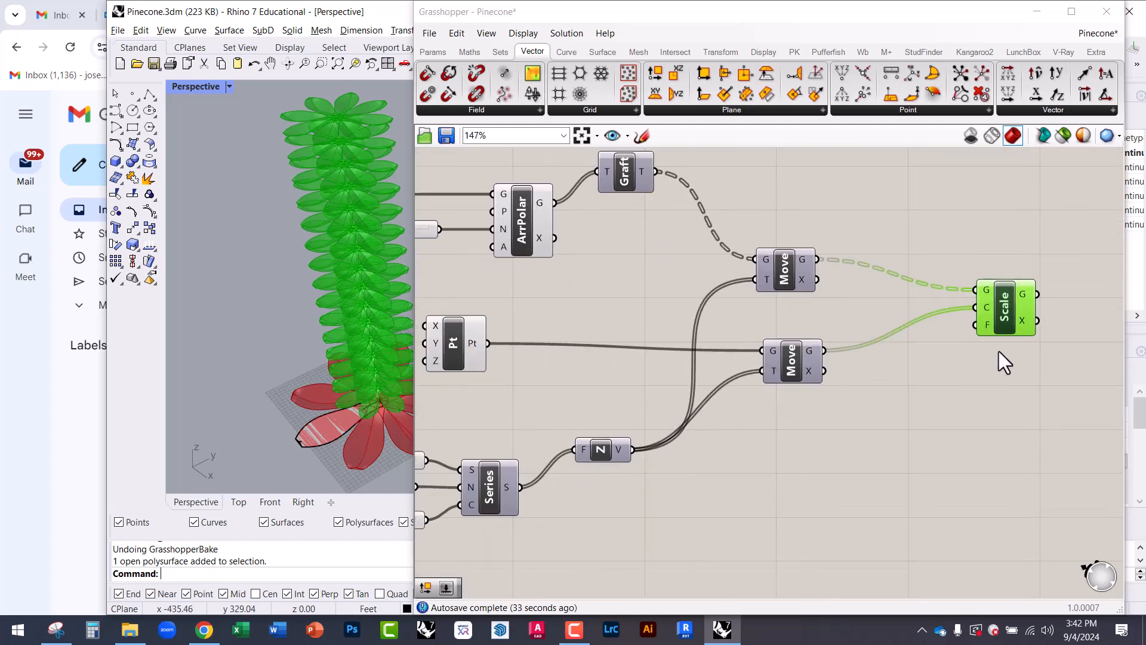
left_click(1010, 334)
scroll(1009, 337, "up", 5)
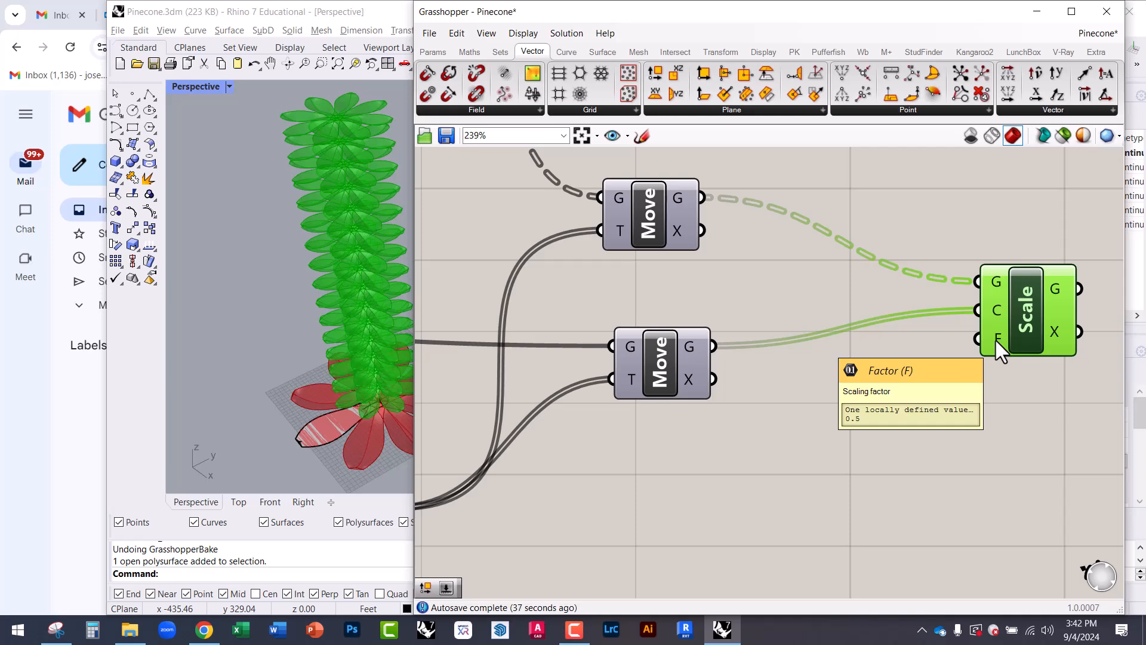
scroll(871, 197, "down", 4)
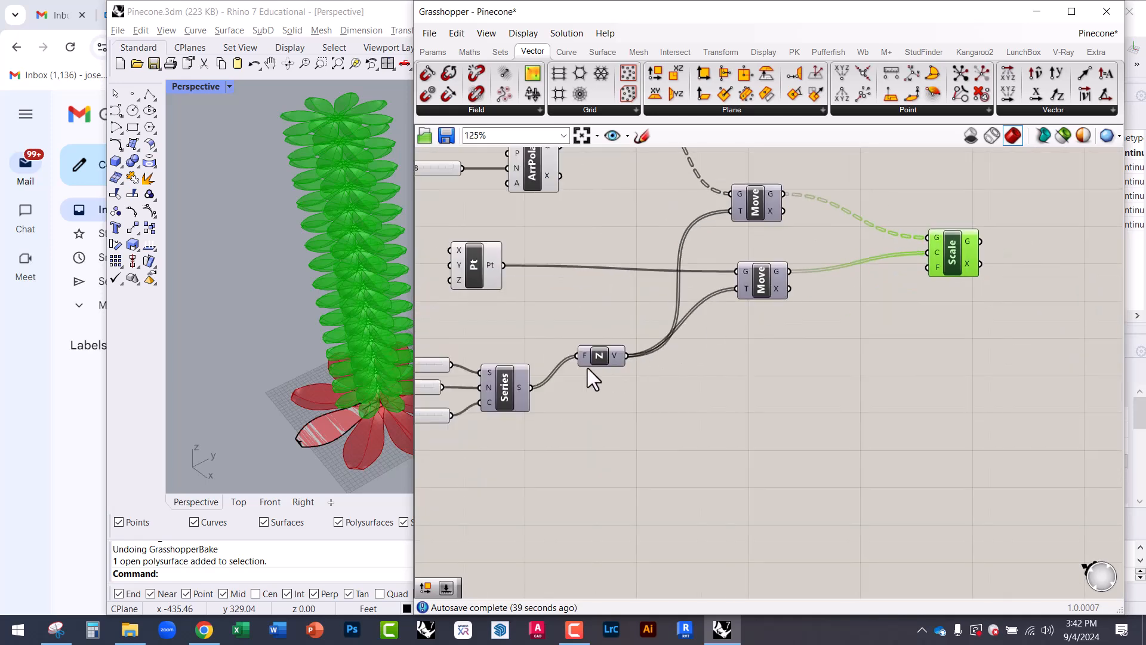
Step: Add a second Series component below the Move components and connect its output to Scale's Factor input
right_click_drag(552, 305, 666, 292)
left_click_drag(636, 438, 510, 337)
right_click_drag(952, 409, 768, 353)
double_click(769, 354)
type("series")
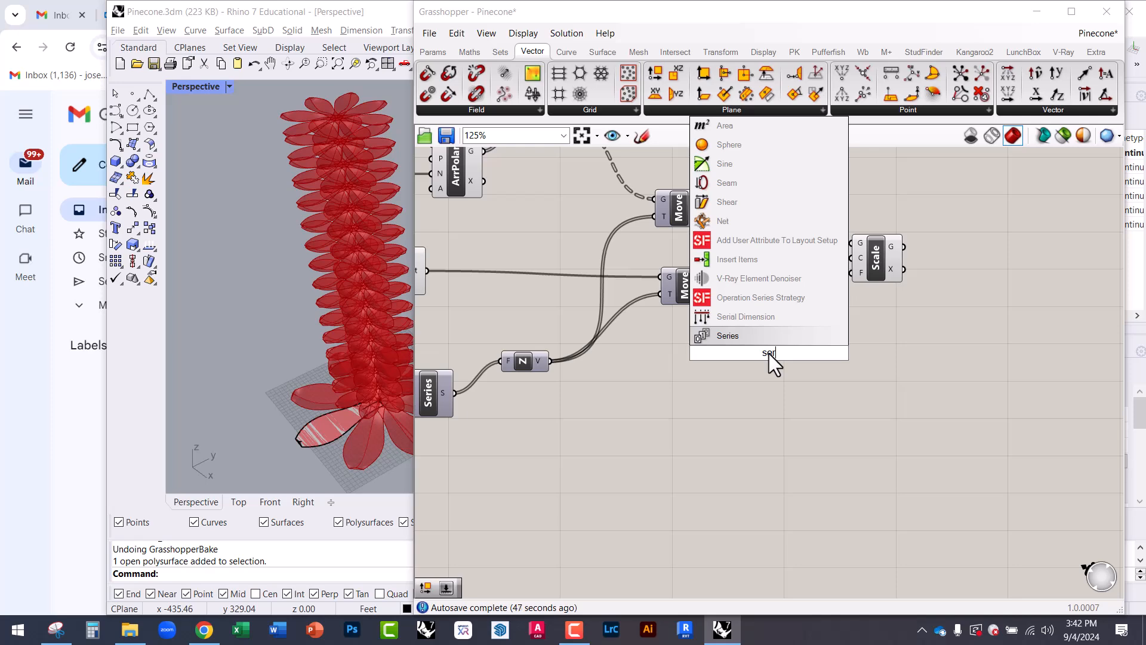
left_click(769, 336)
scroll(820, 317, "up", 3)
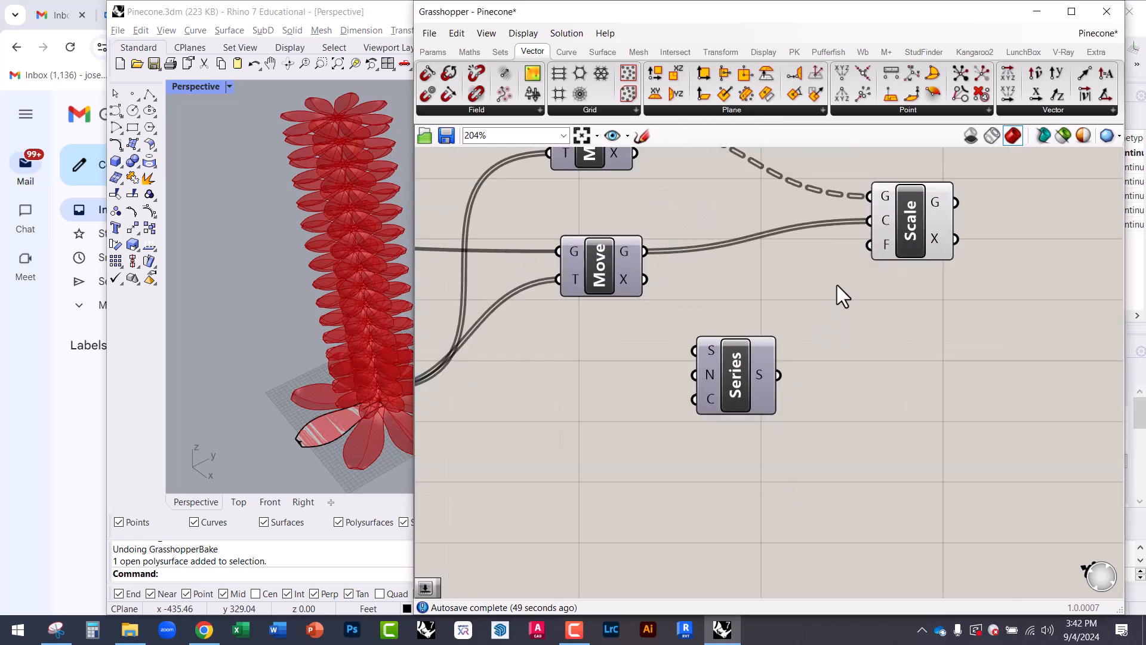
left_click_drag(868, 242, 970, 259)
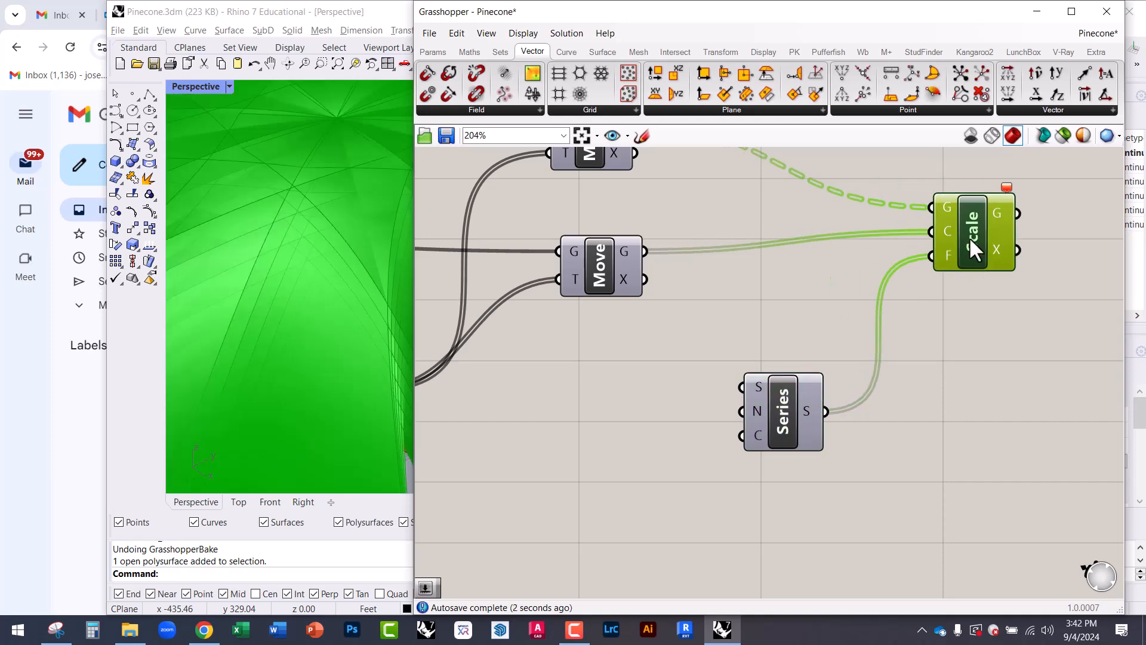
Step: Disable the Scale component while the factor series is being set up, and move it slightly closer
scroll(314, 323, "down", 10)
mouse_move(332, 328)
right_mouse_down()
mouse_move(334, 299)
mouse_move(336, 316)
right_mouse_up()
left_click_drag(957, 228, 941, 246)
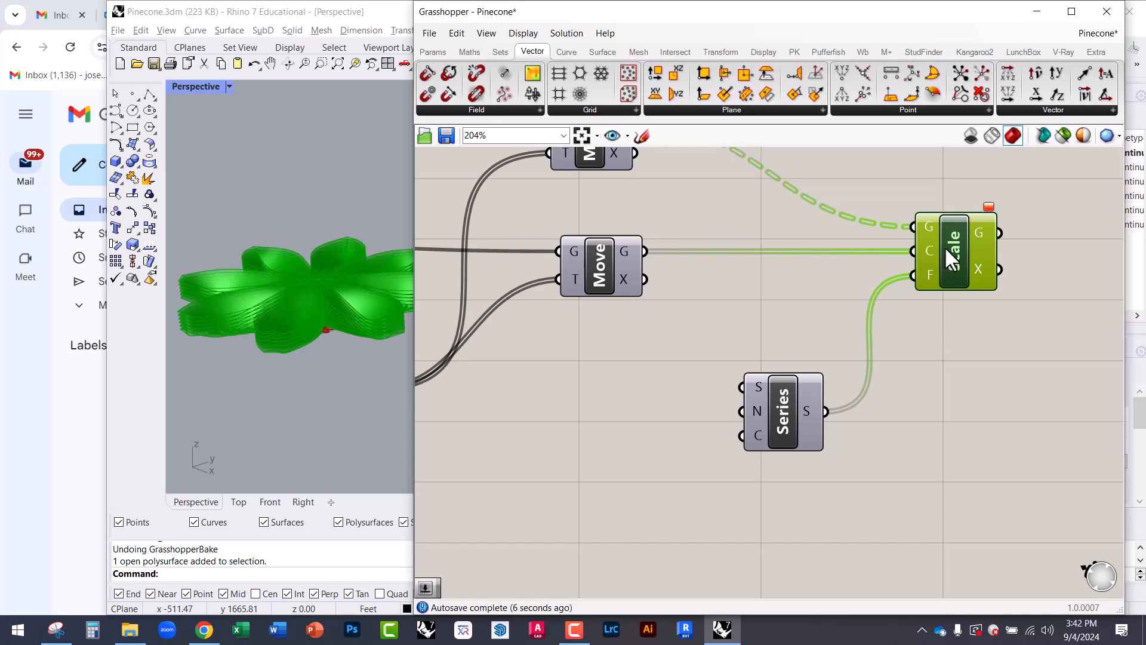
right_click(966, 311)
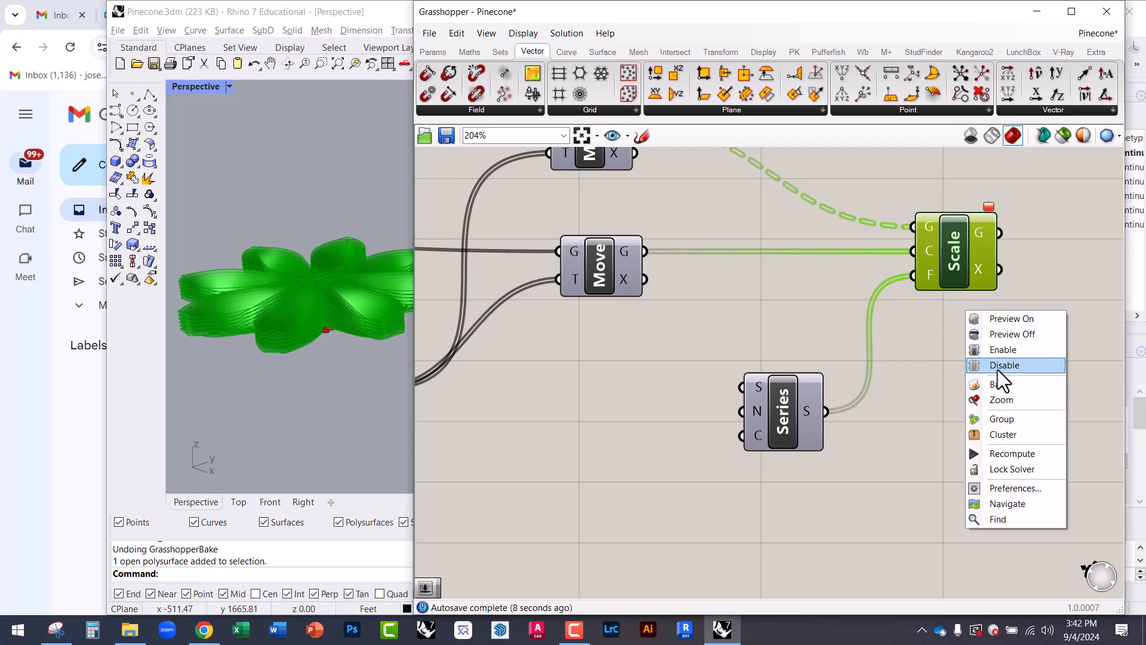
left_click(998, 369)
mouse_move(959, 267)
left_mouse_down()
mouse_move(943, 245)
mouse_move(945, 272)
left_mouse_up()
left_click(943, 295)
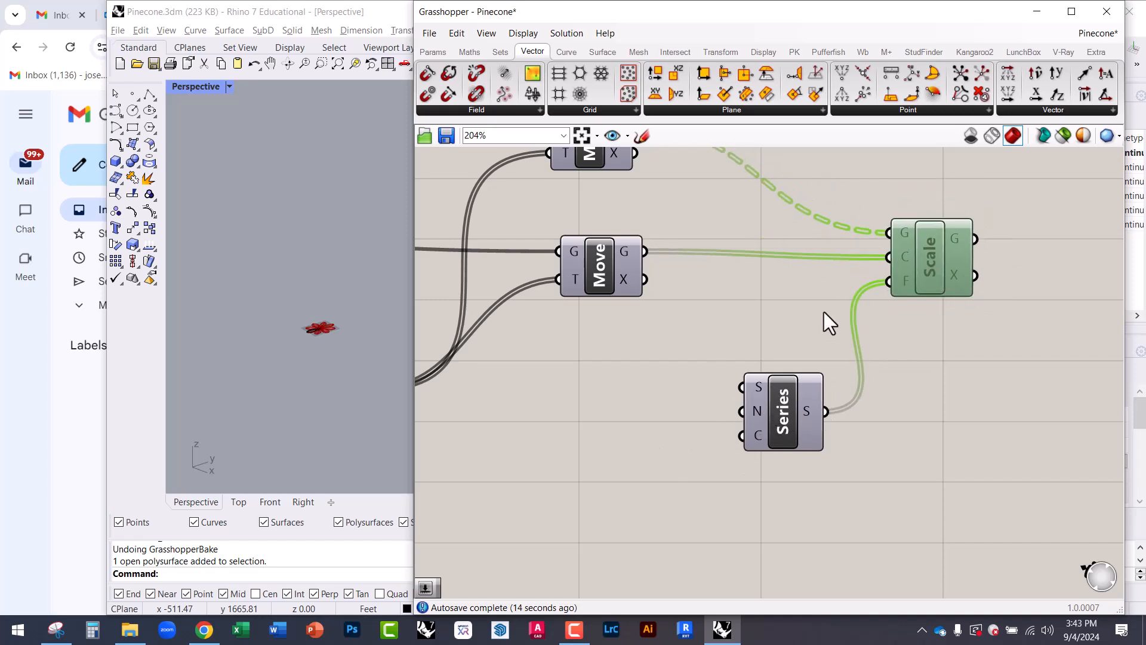
Step: Add a 0.9 number slider and connect it to the new Series component's Start input
mouse_move(776, 411)
left_mouse_down()
mouse_move(747, 381)
mouse_move(765, 414)
left_mouse_up()
scroll(759, 392, "up", 3)
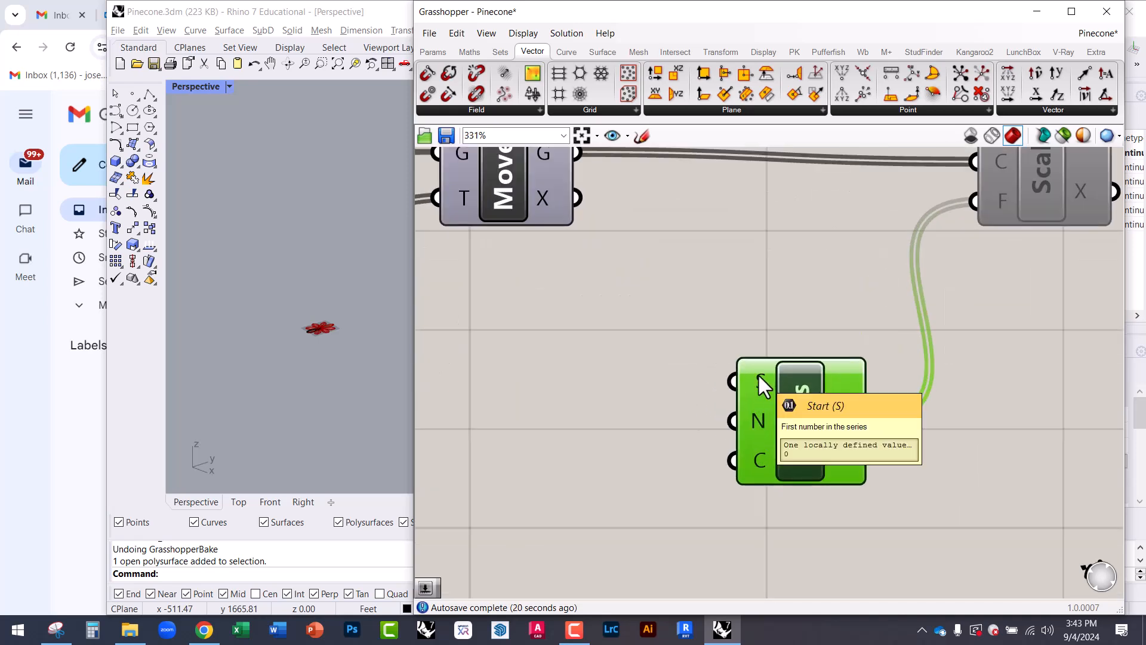
double_click(640, 357)
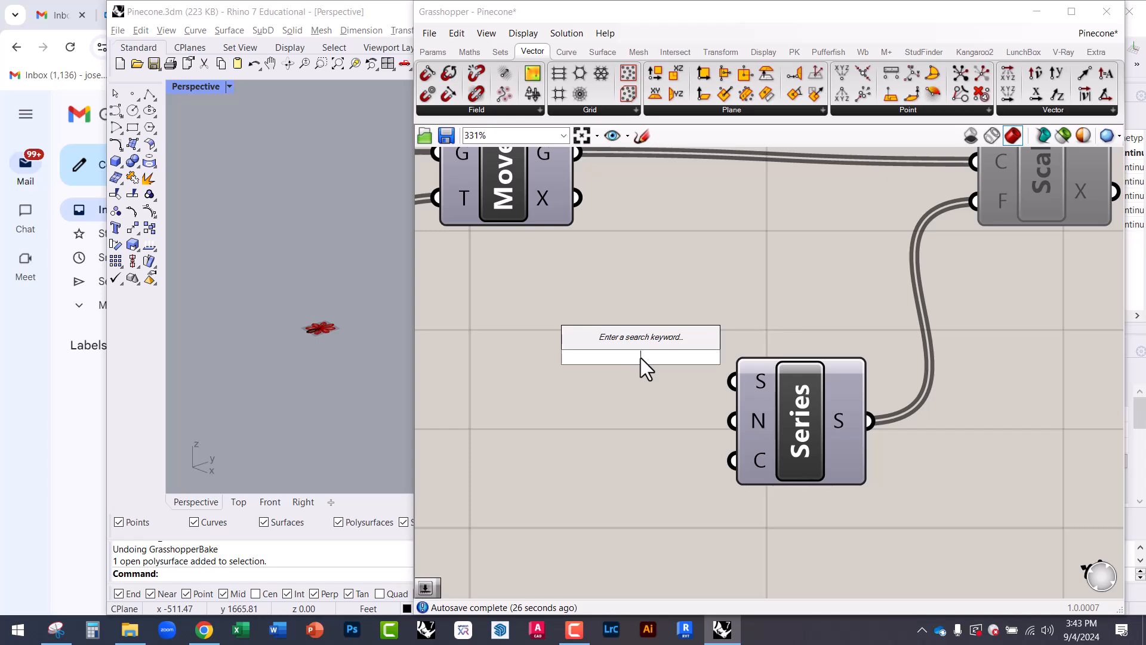
type("0")
type(".9")
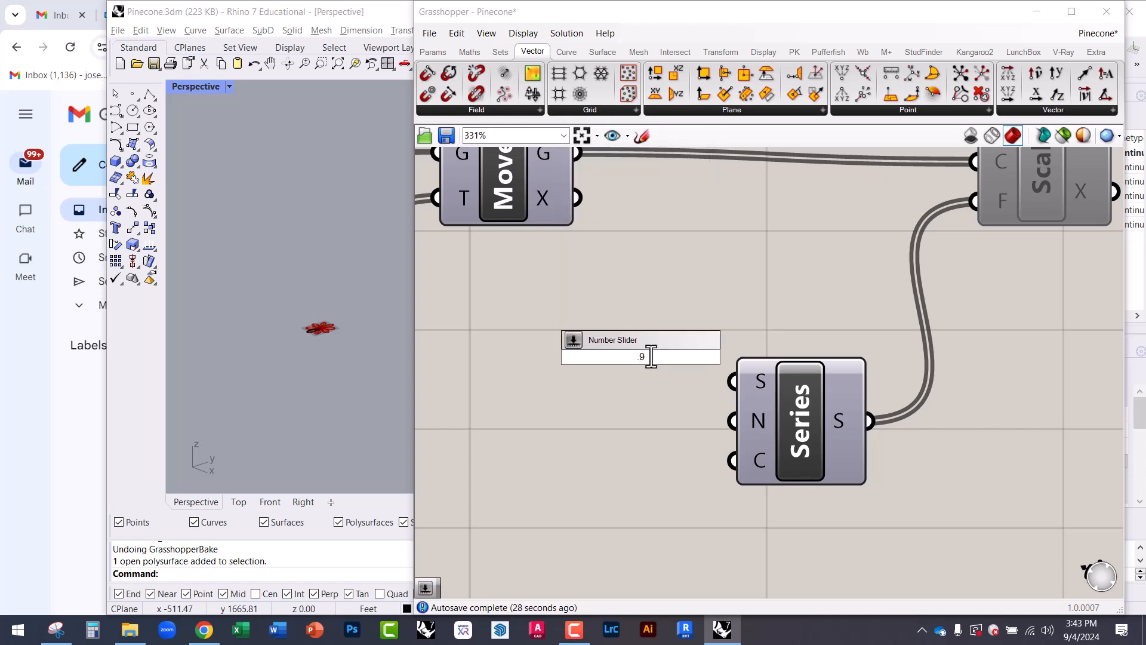
key("Return")
left_click_drag(653, 343, 513, 367)
left_click_drag(685, 372, 768, 396)
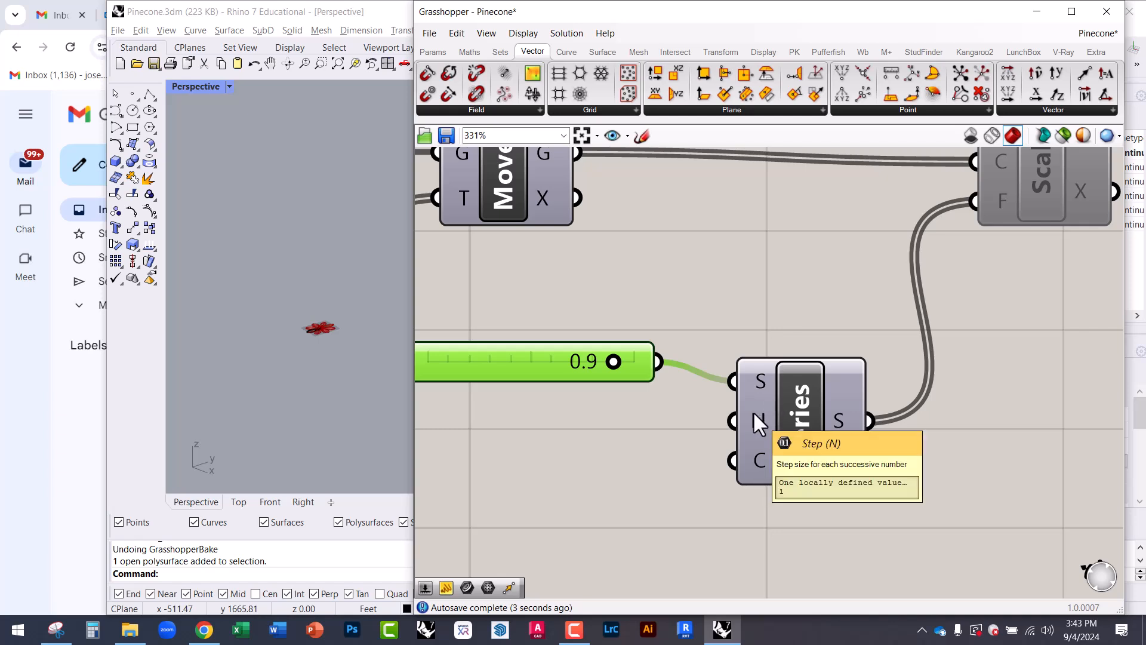
Step: Add a 0.1 number slider and connect it to the new Series component's Step input
left_click_drag(761, 425, 779, 448)
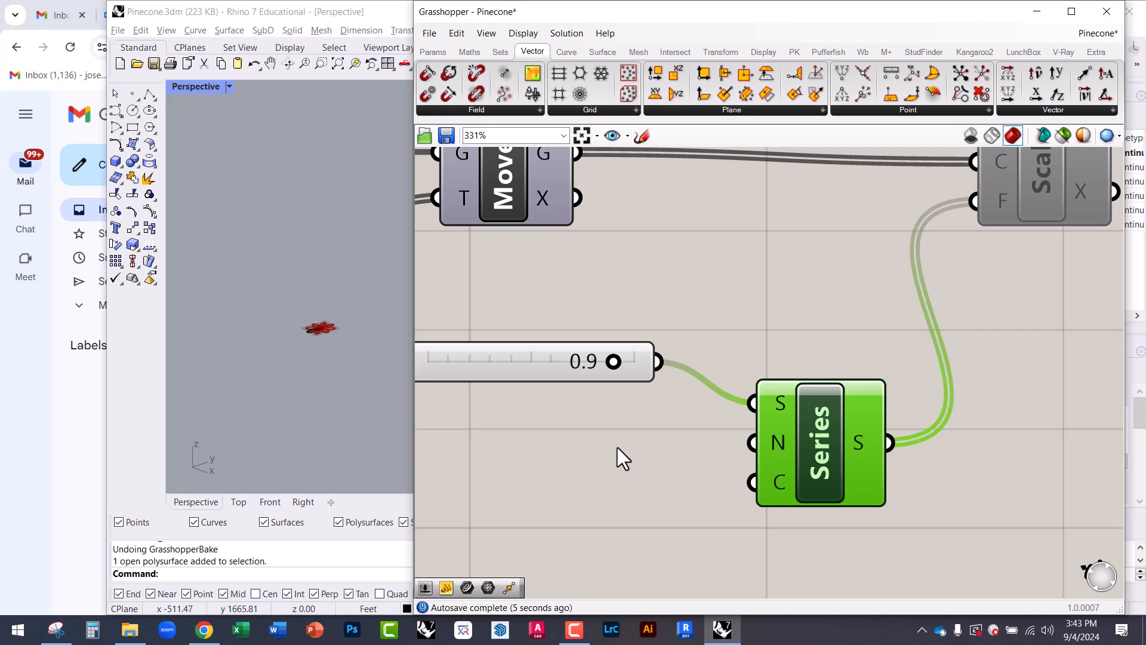
left_click(603, 434)
double_click(603, 433)
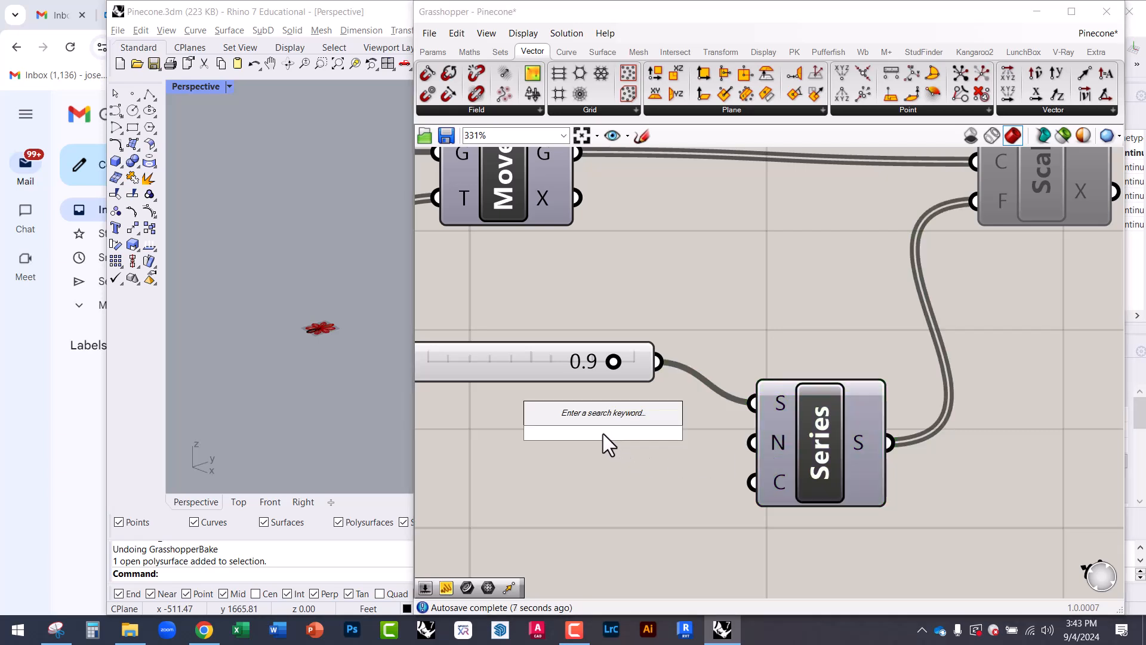
type(".1")
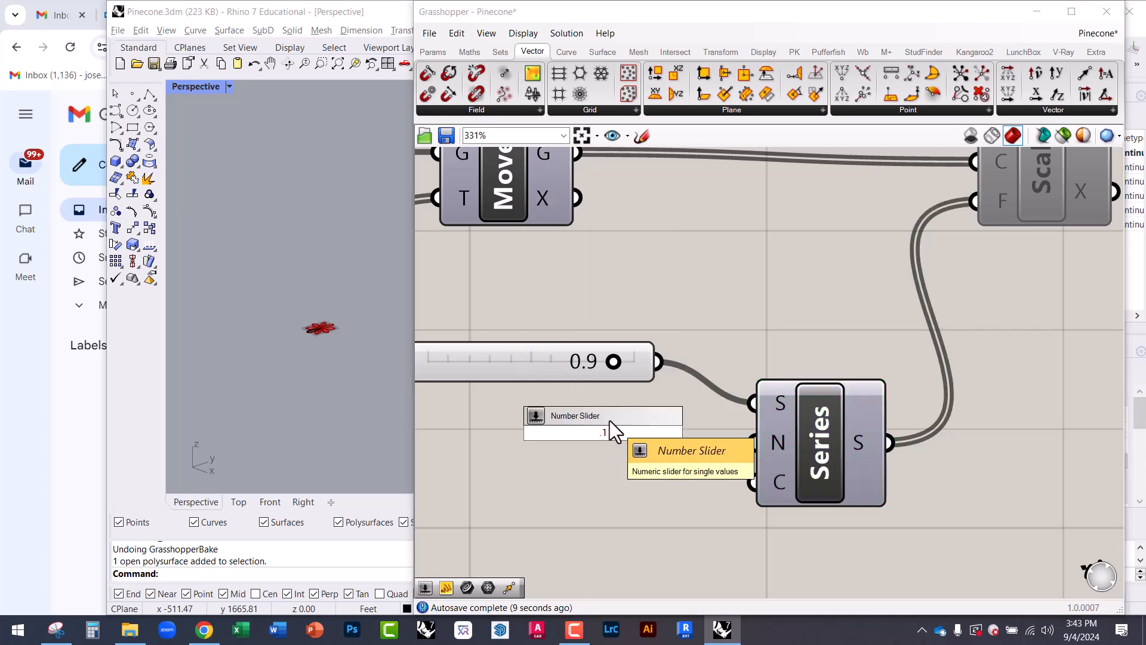
left_click(637, 413)
left_click_drag(675, 431, 789, 489)
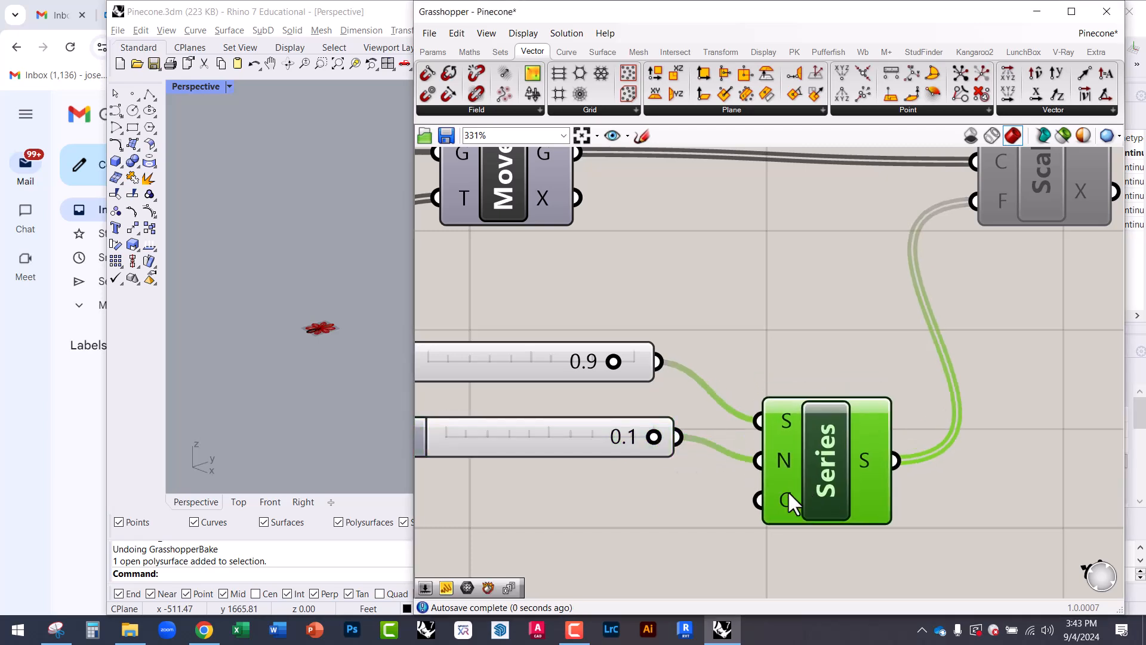
Step: Connect the first series' Count slider to the new Series component's Count input
scroll(770, 507, "down", 3)
right_click_drag(530, 519, 693, 484)
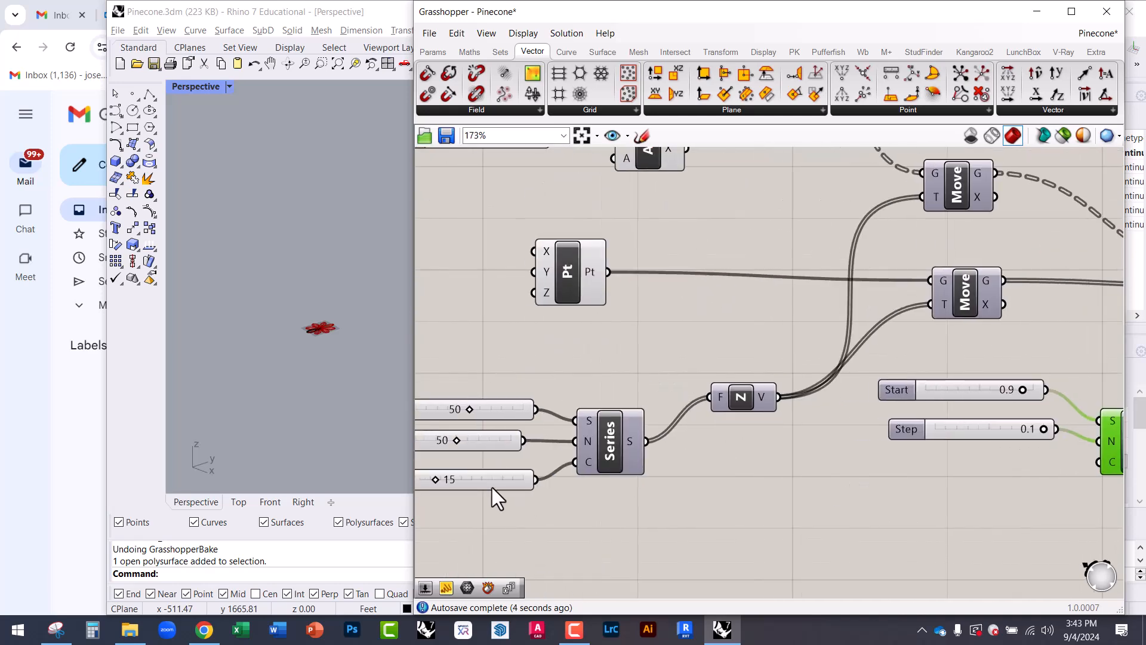
scroll(716, 494, "down", 2)
left_click_drag(508, 430, 894, 423)
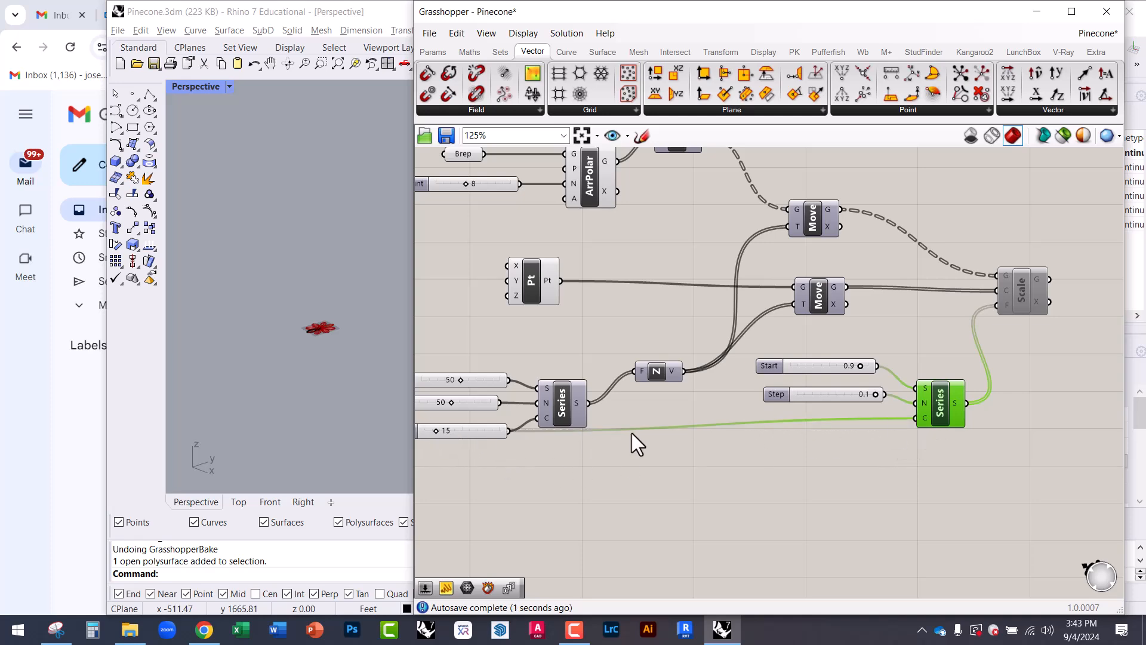
Step: Enable the Scale component again so the factor series drives the petal rings
scroll(950, 421, "up", 5)
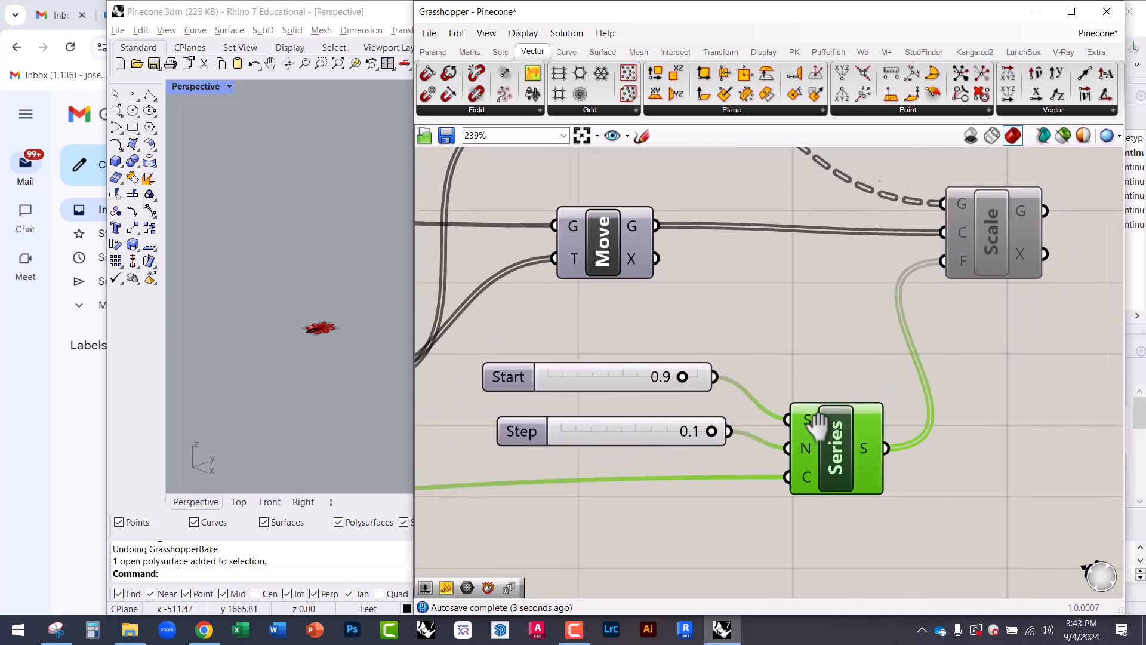
left_click(1019, 294)
right_click(986, 334)
key("Escape")
right_click(961, 275)
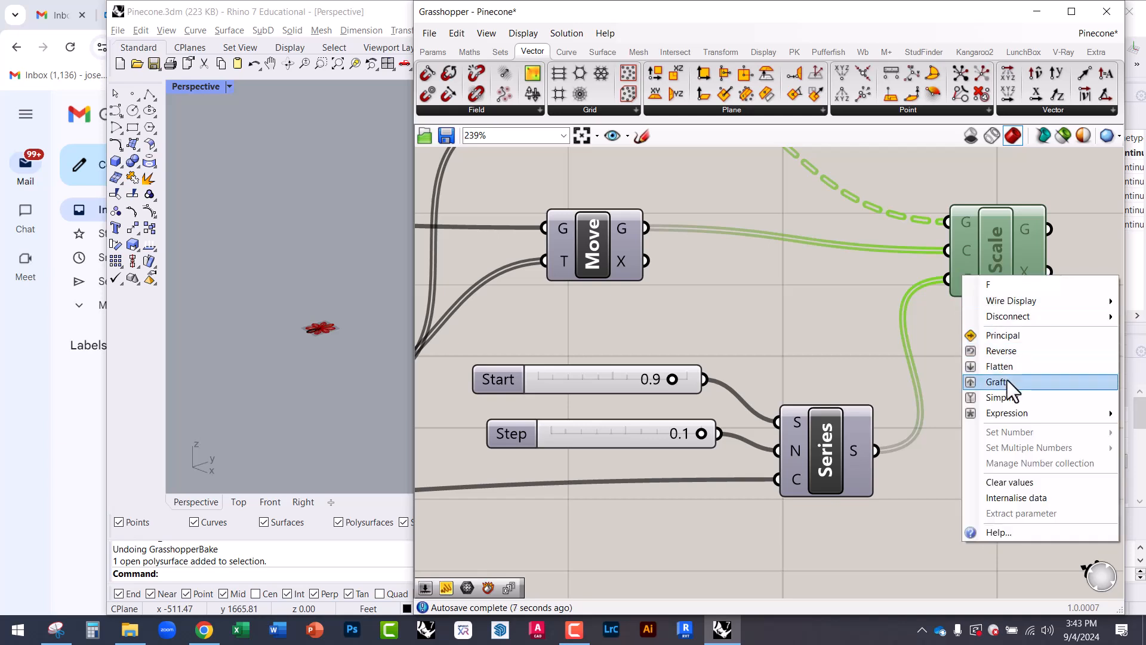
right_click(964, 235)
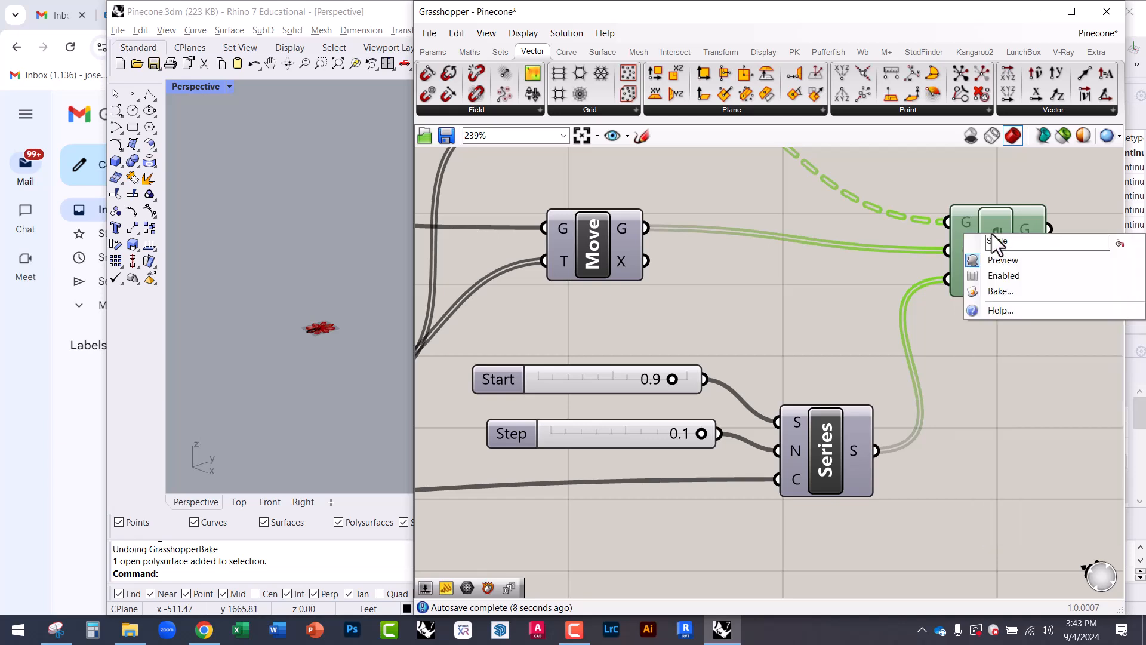
left_click(1004, 276)
left_click(1018, 349)
Step: Reposition the Step slider on the canvas beneath the Start slider, leaving room beside the scale-factor Series component
scroll(332, 305, "up", 5)
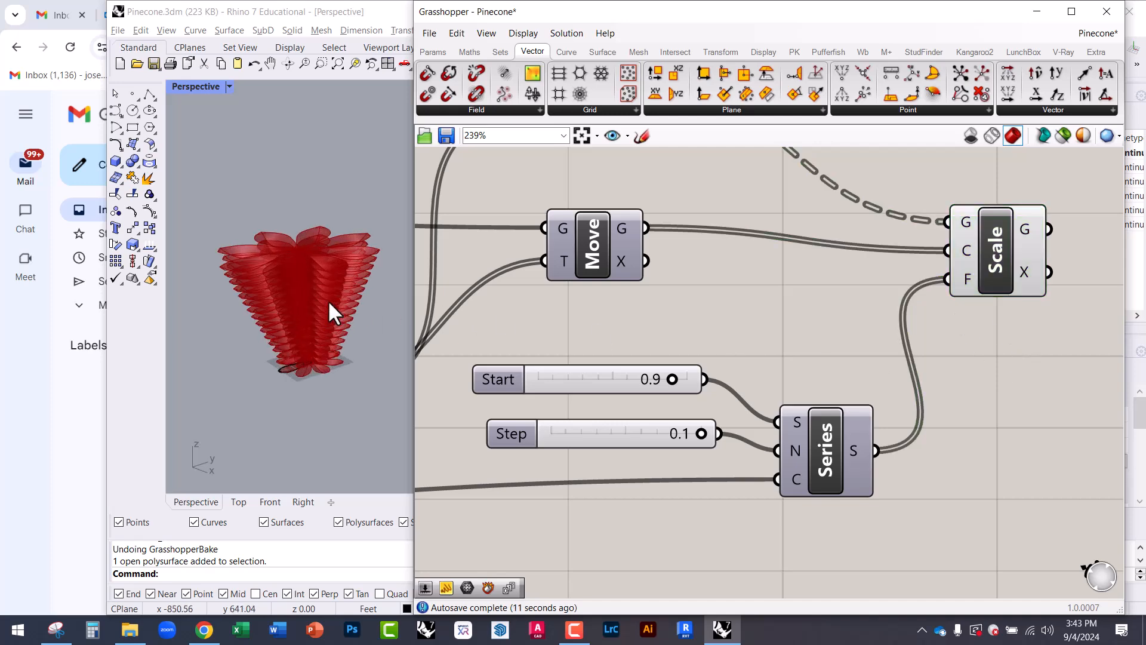
right_click_drag(750, 410, 769, 409)
scroll(711, 385, "up", 3)
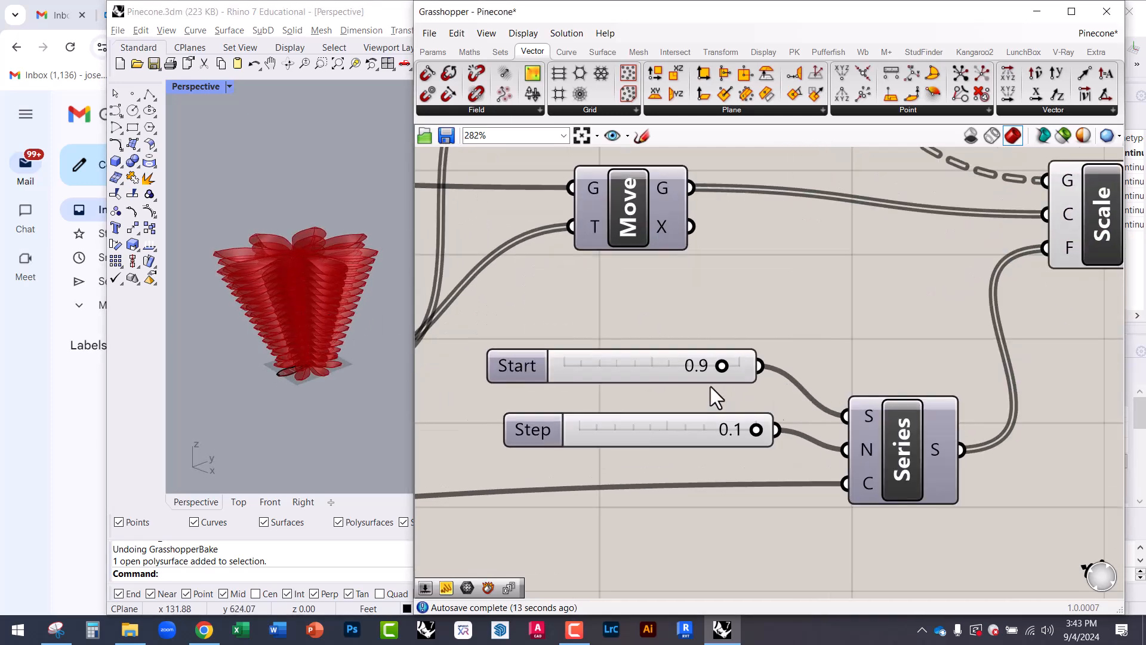
left_click_drag(657, 444, 659, 475)
scroll(747, 399, "down", 1)
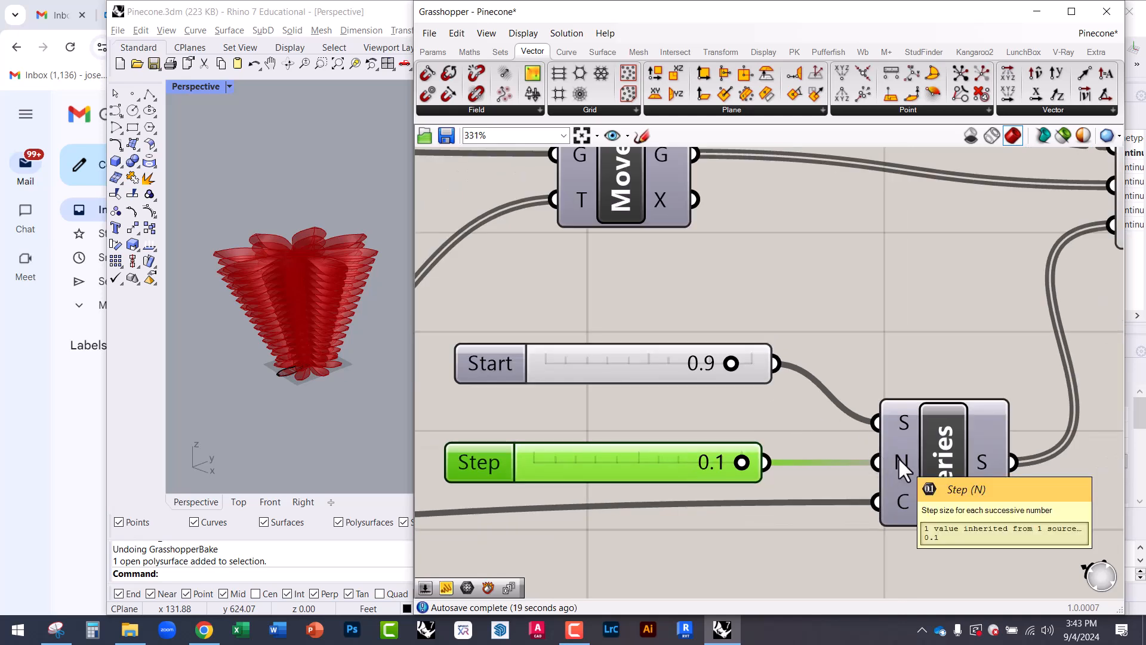
left_click_drag(667, 459, 603, 454)
right_click_drag(603, 455, 767, 440)
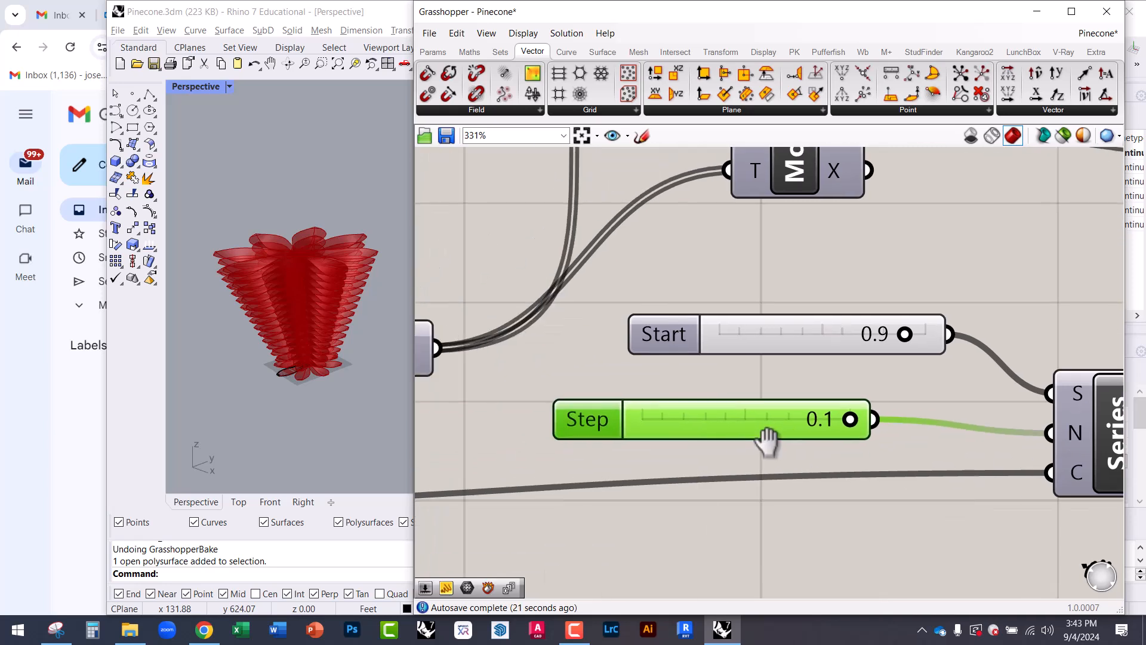
Step: Set the Step slider's minimum to -1 and its value to -0.1
double_click(589, 419)
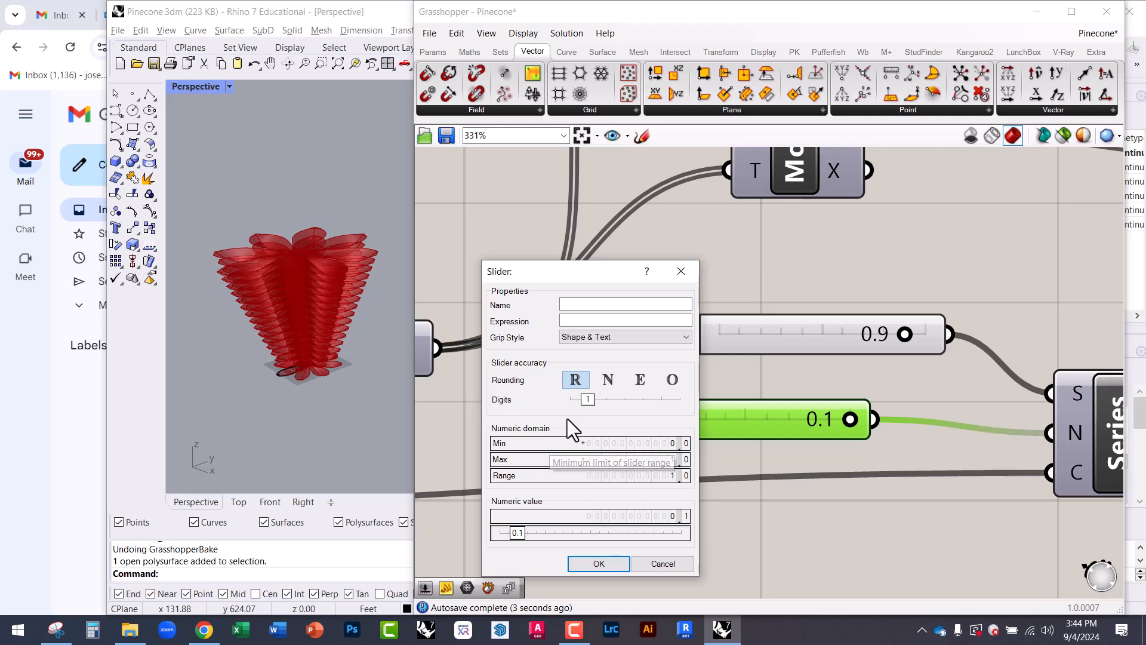
double_click(561, 448)
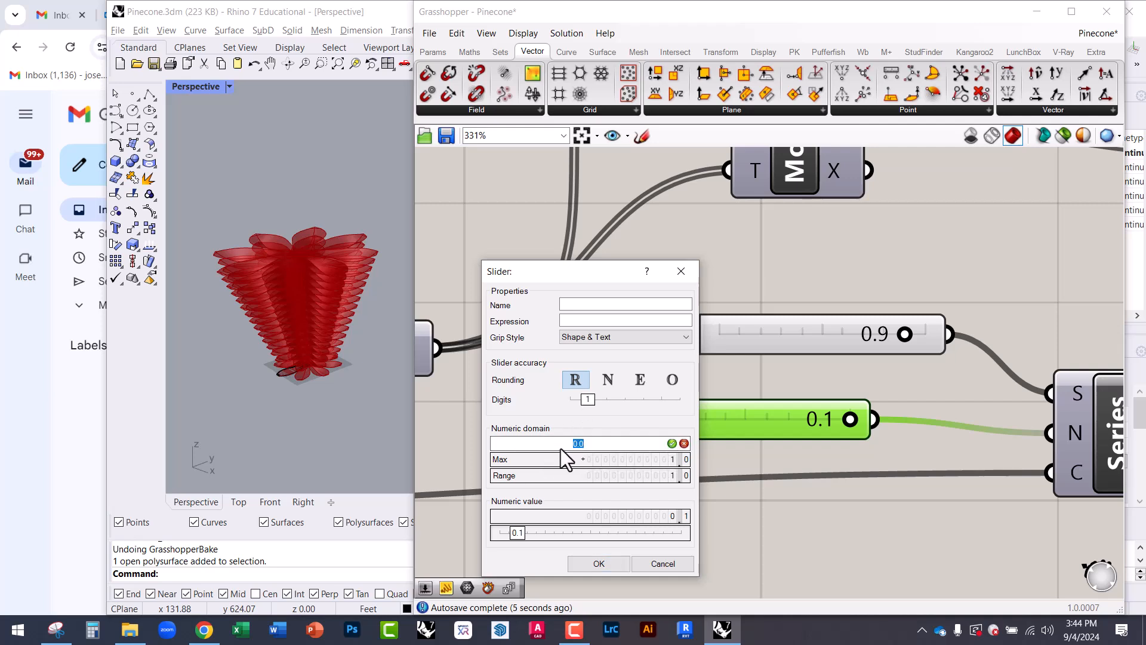
left_click(672, 443)
left_click(621, 562)
left_click_drag(751, 421, 733, 421)
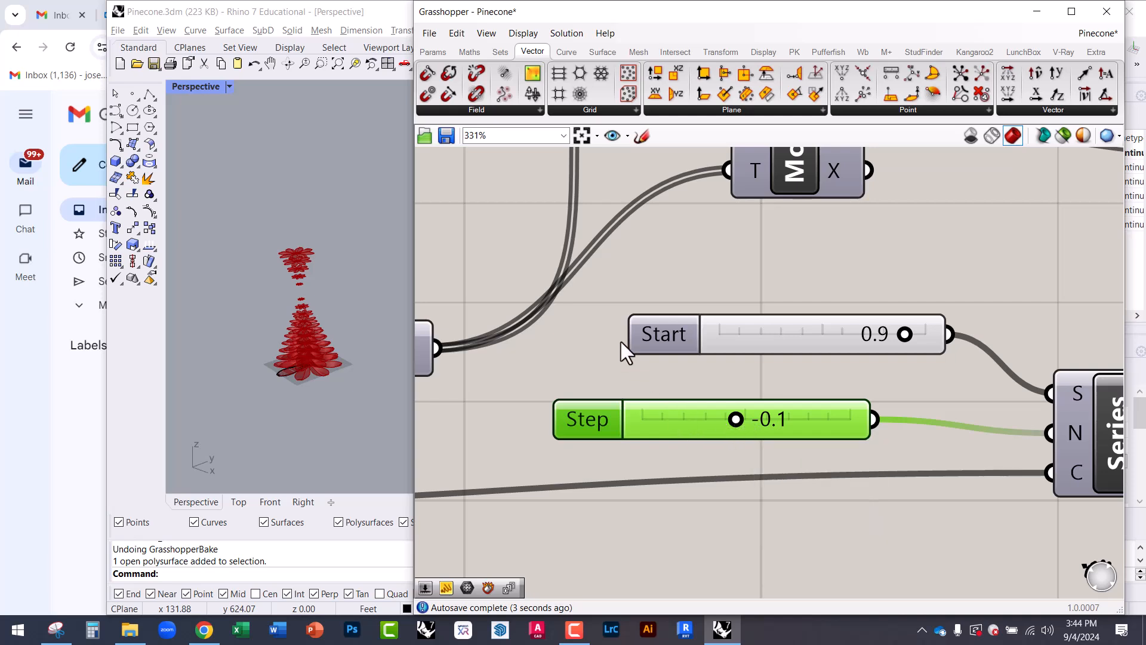
Step: Move the Step slider closer to the Series component, give it three decimal digits and set its value to -0.058
scroll(788, 379, "down", 1)
right_click_drag(921, 396, 818, 302)
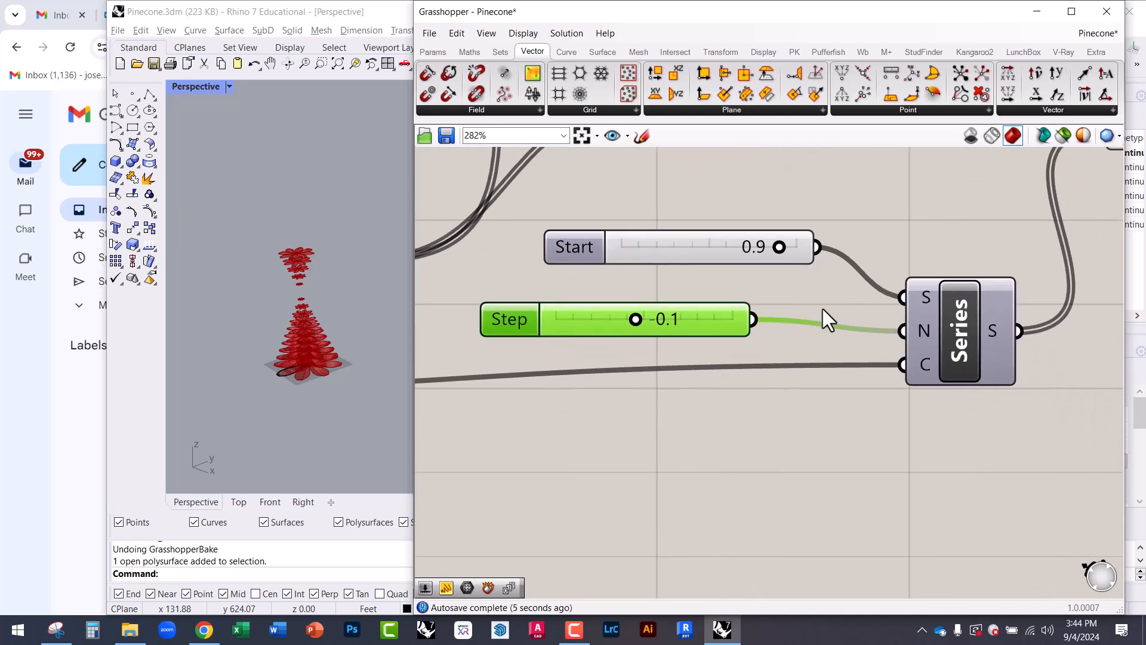
scroll(317, 307, "up", 3)
right_click_drag(310, 408, 277, 396)
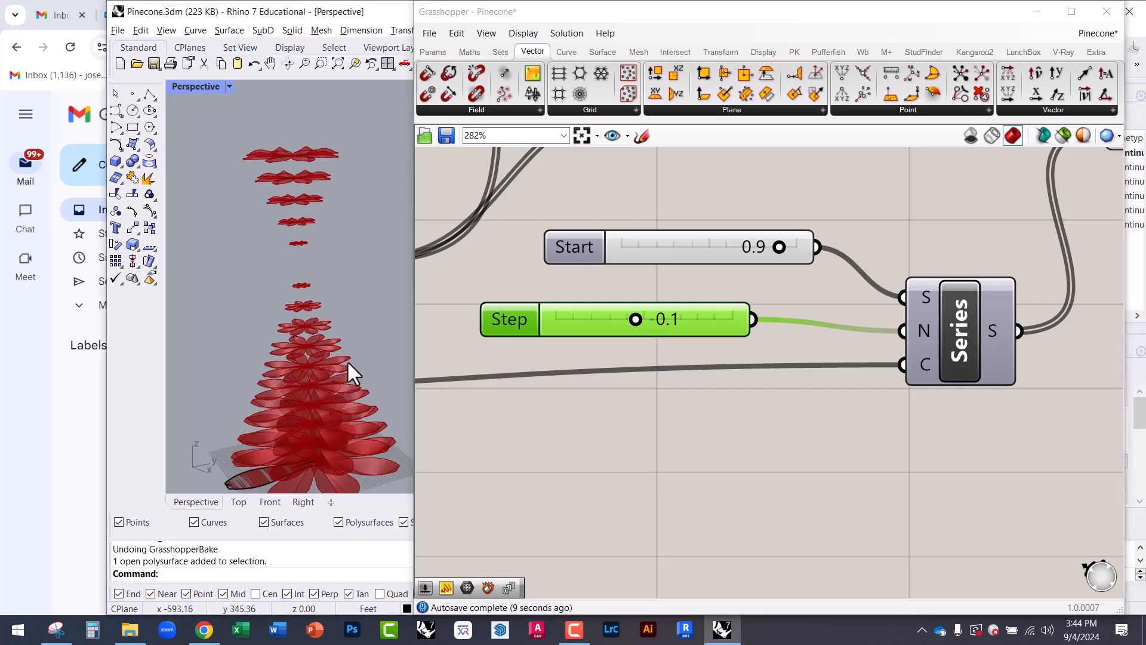
scroll(349, 360, "down", 4)
scroll(342, 383, "up", 4)
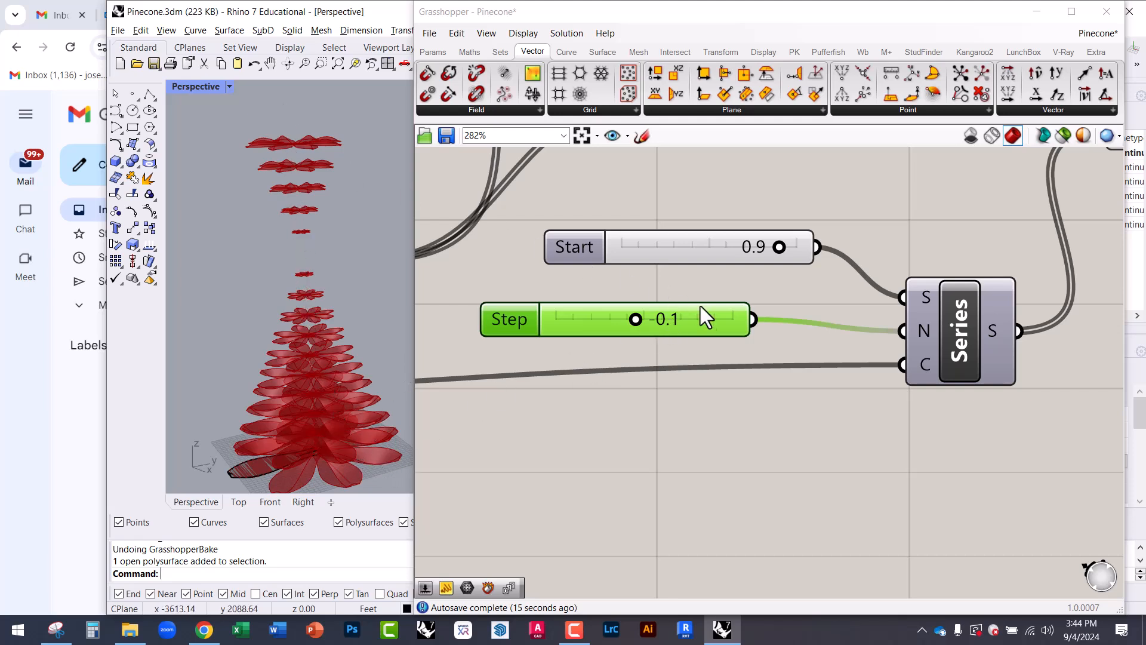
left_click_drag(700, 321, 751, 317)
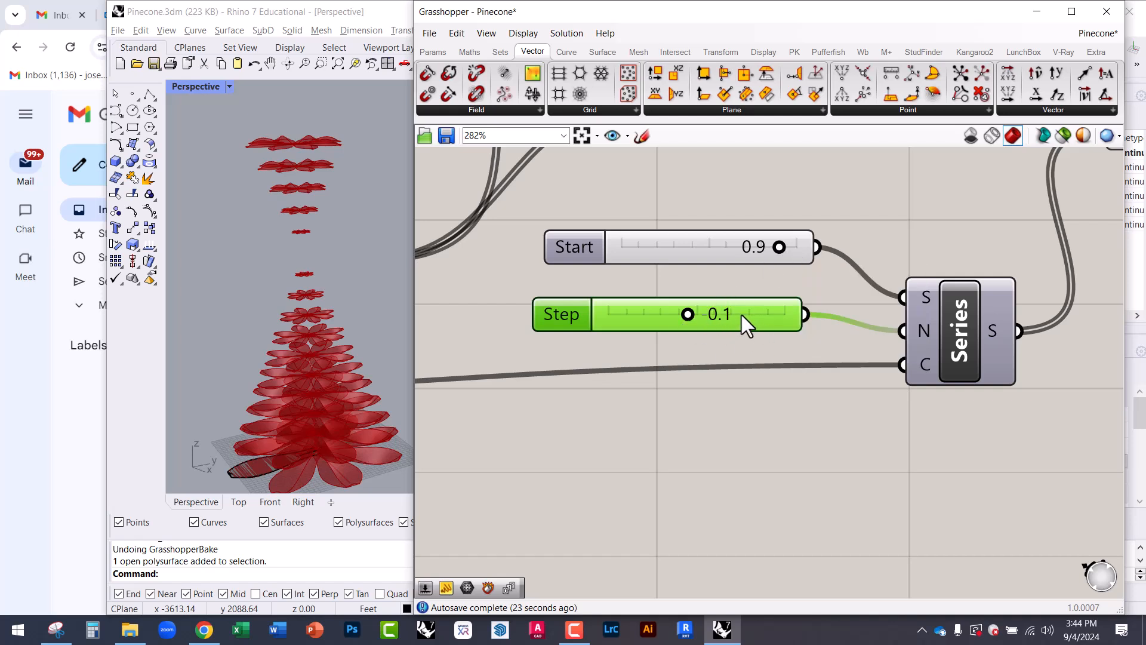
double_click(561, 321)
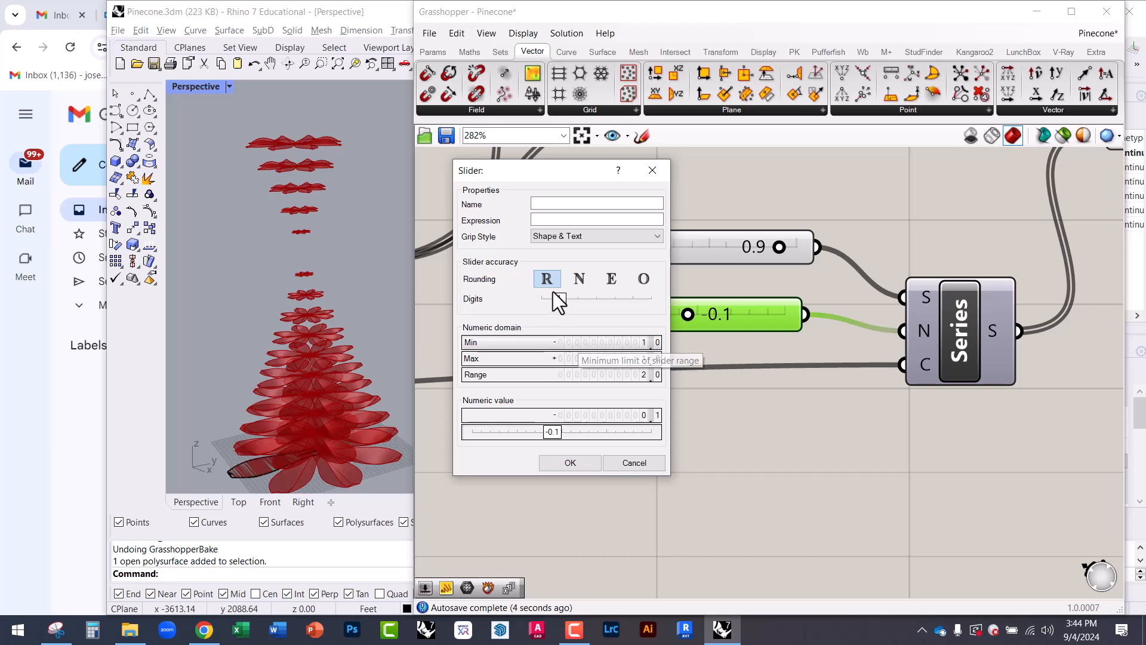
left_click_drag(561, 299, 596, 299)
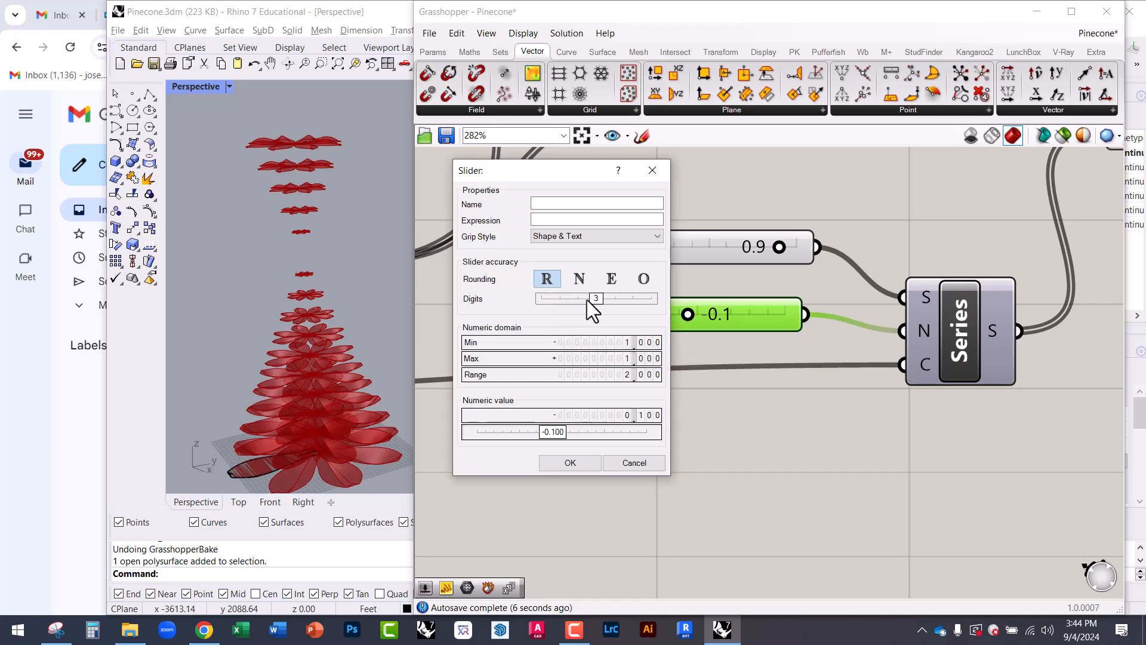
left_click(572, 463)
scroll(670, 327, "up", 3)
mouse_move(696, 309)
left_mouse_down()
mouse_move(709, 308)
mouse_move(700, 305)
left_mouse_up()
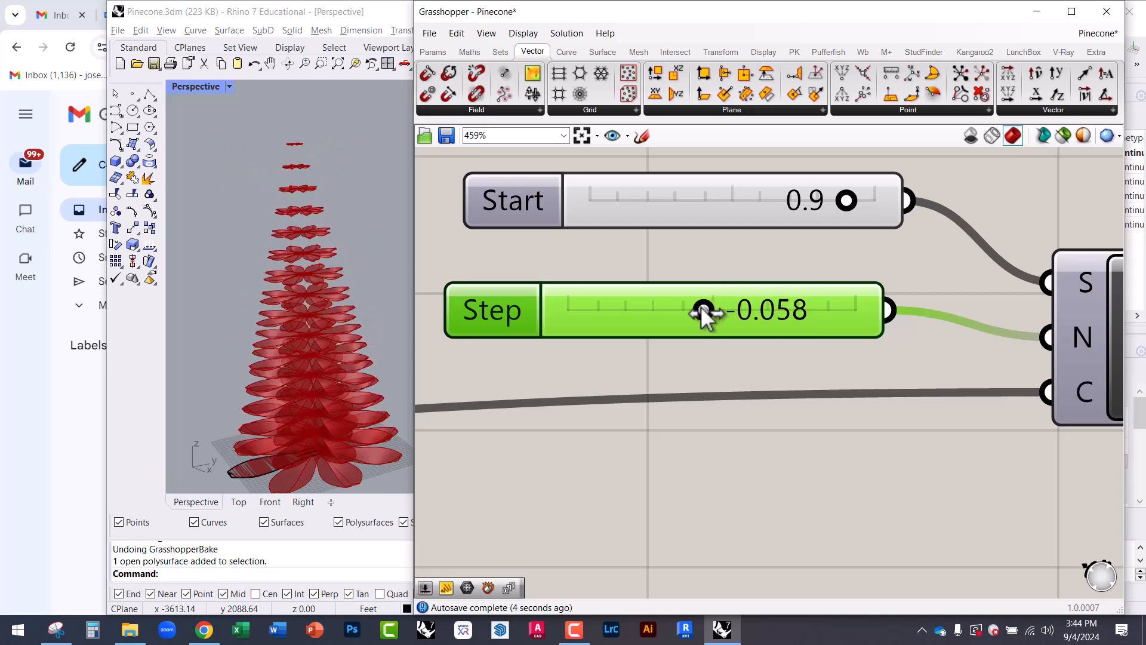
Step: Narrow the Grasshopper window to widen the Rhino Perspective viewport beside it
right_click_drag(362, 322, 327, 320)
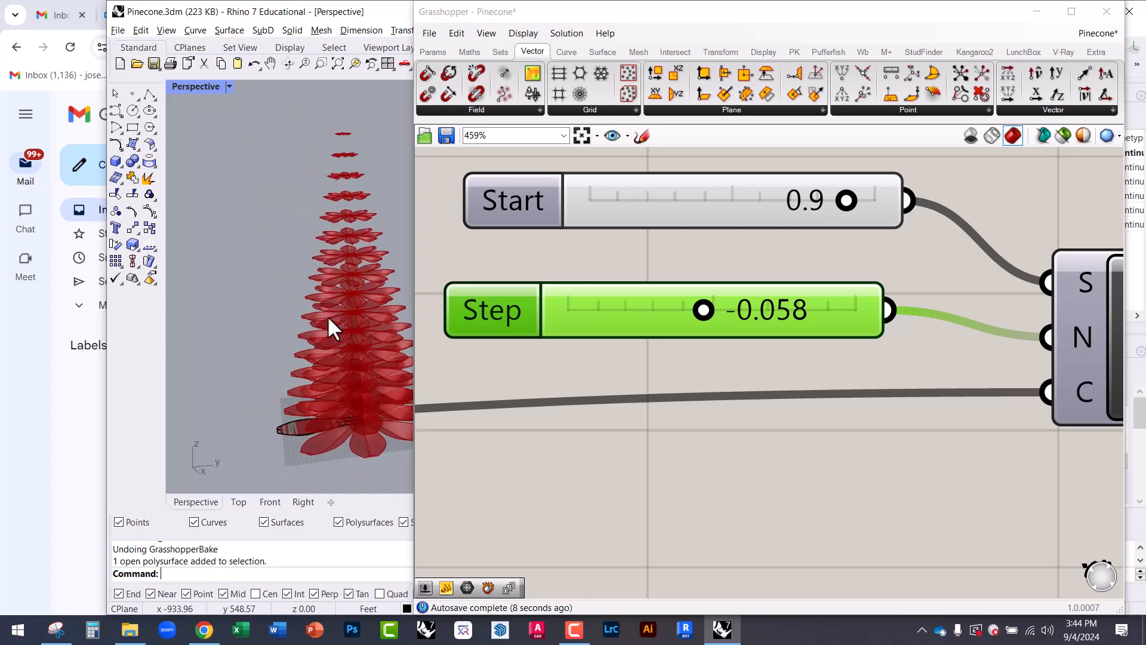
left_click(657, 267)
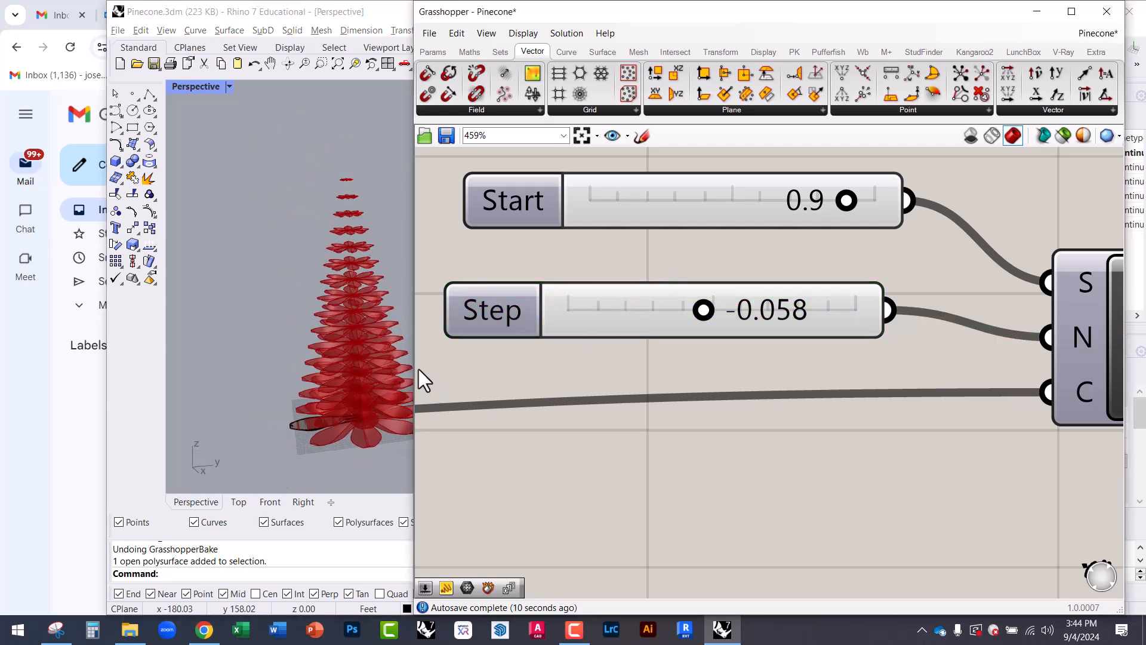
left_click_drag(409, 366, 514, 366)
scroll(646, 418, "down", 5)
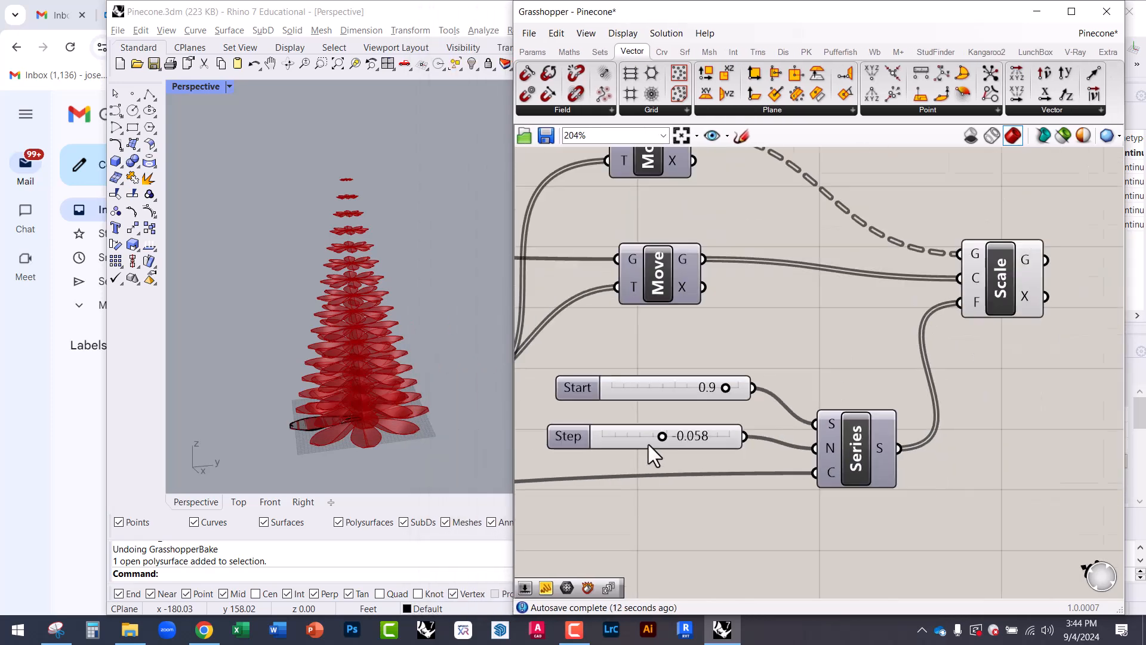
scroll(856, 344, "up", 2)
Step: Examine the Scale component's tapered stack of petal rings from several angles in the Perspective viewport
left_click(890, 314)
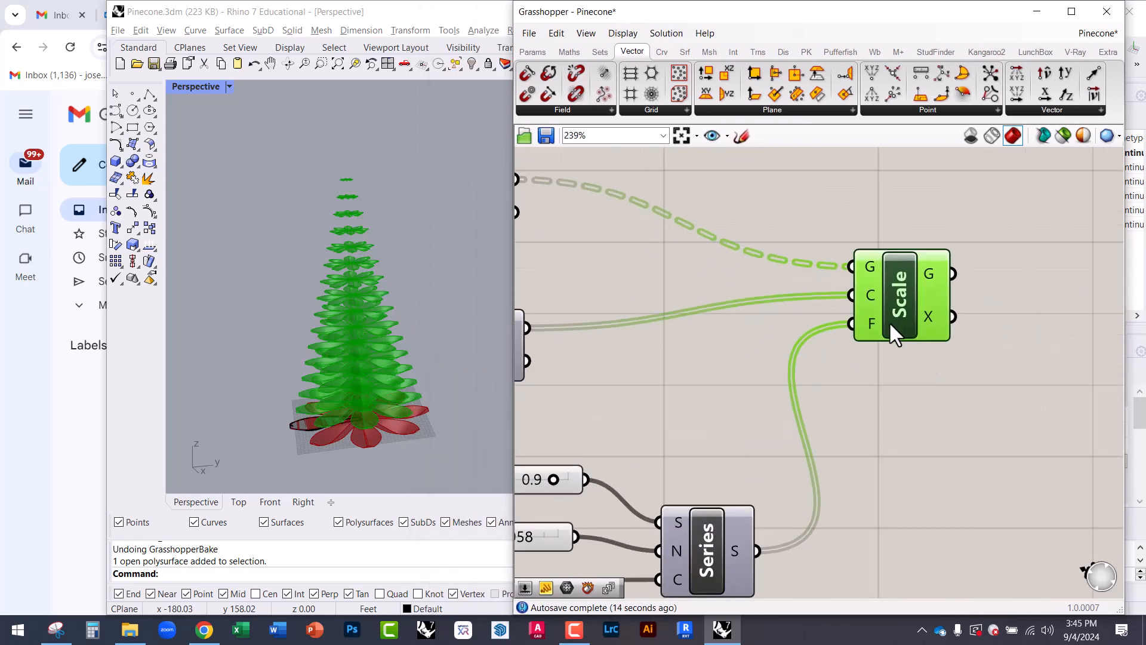
left_click(739, 345)
right_click_drag(421, 411, 415, 403)
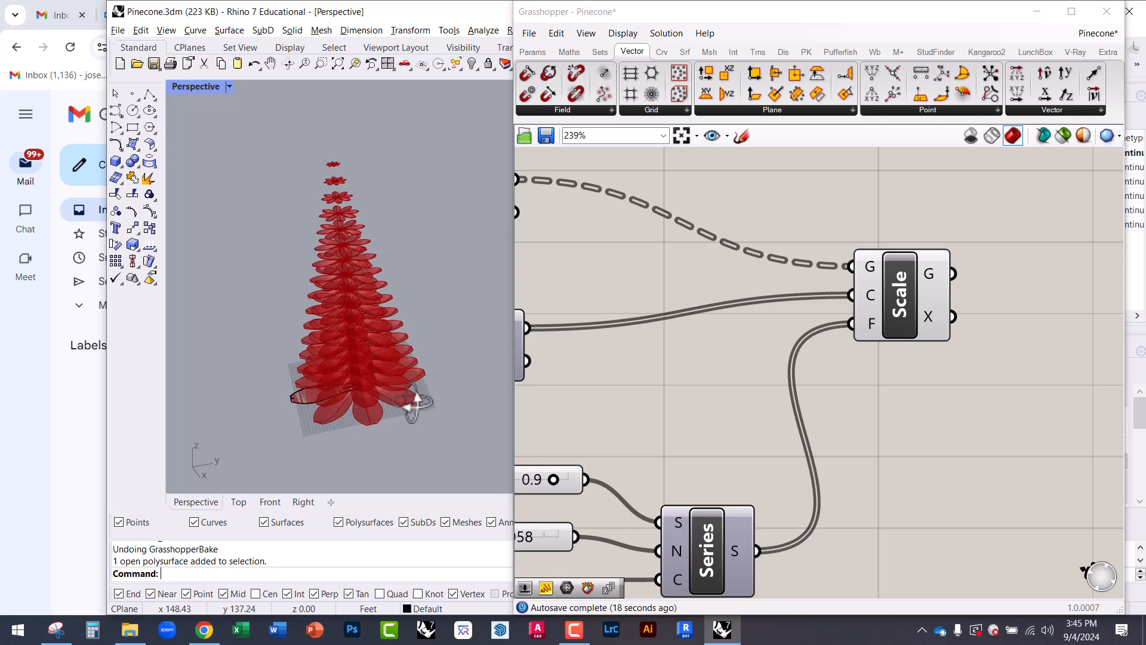
right_click_drag(412, 403, 363, 253)
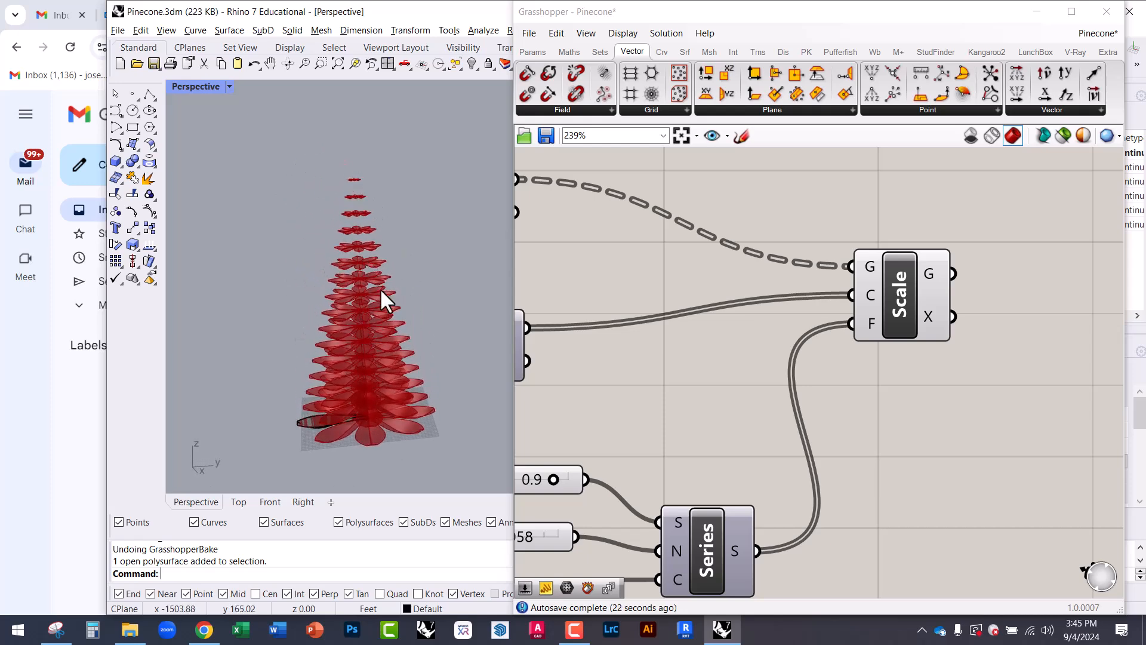
scroll(409, 346, "up", 8)
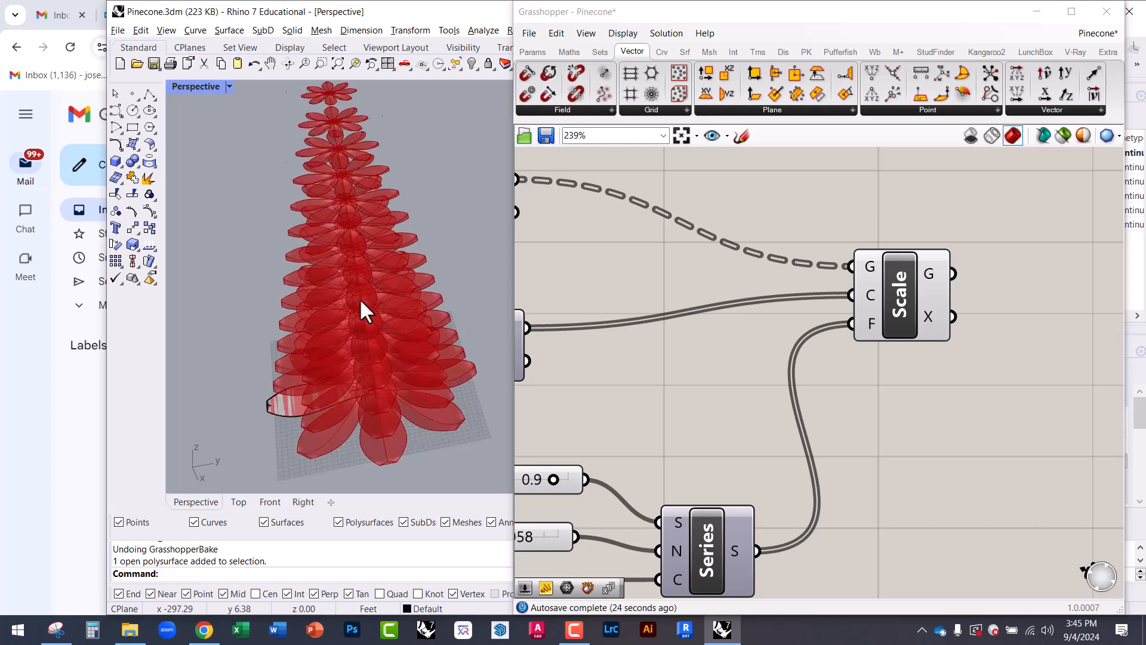
scroll(432, 312, "down", 5)
scroll(425, 316, "up", 4)
right_click_drag(424, 317, 442, 376)
scroll(739, 336, "down", 3)
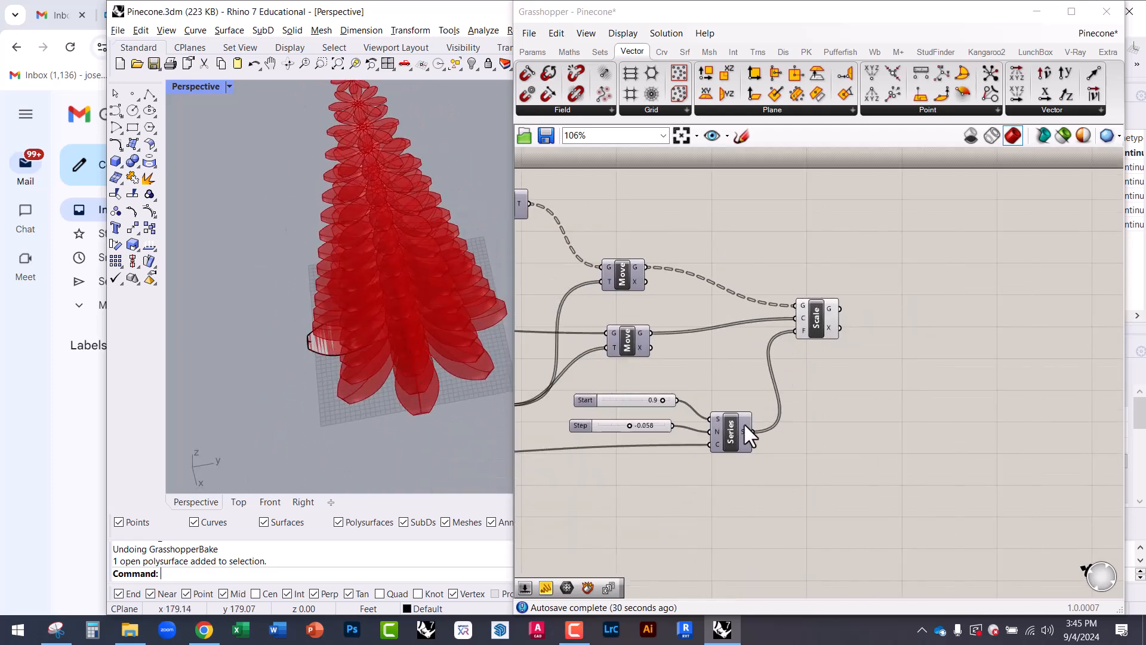
scroll(749, 434, "up", 1)
double_click(921, 326)
type("or")
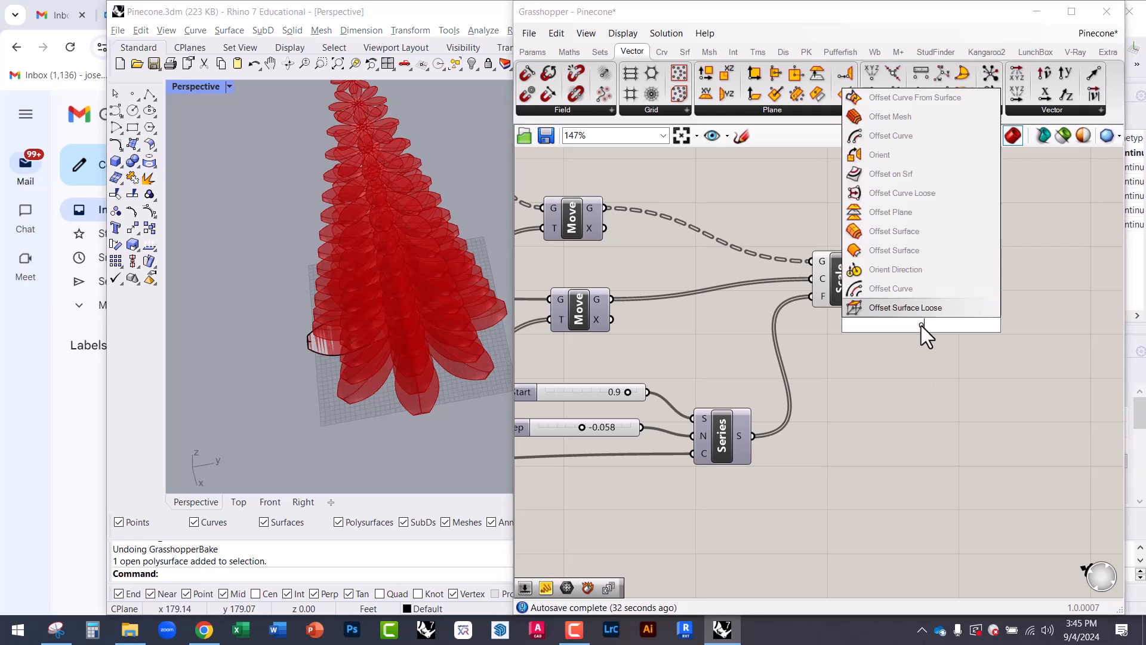
key("BackSpace")
key("BackSpace")
type("rot")
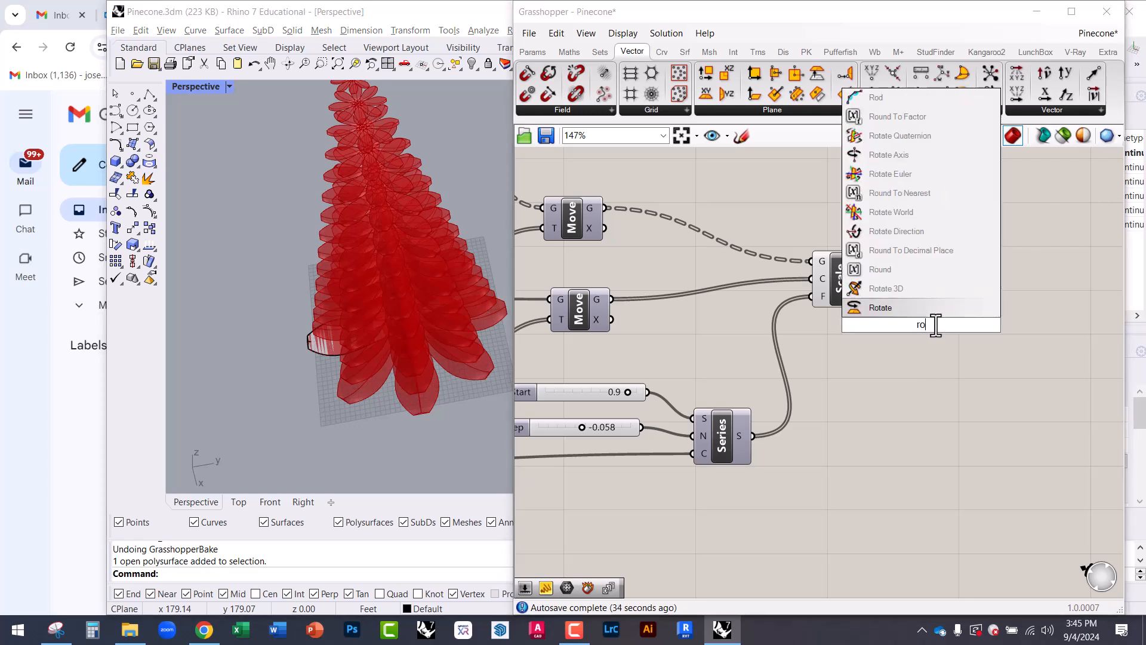
left_click(910, 220)
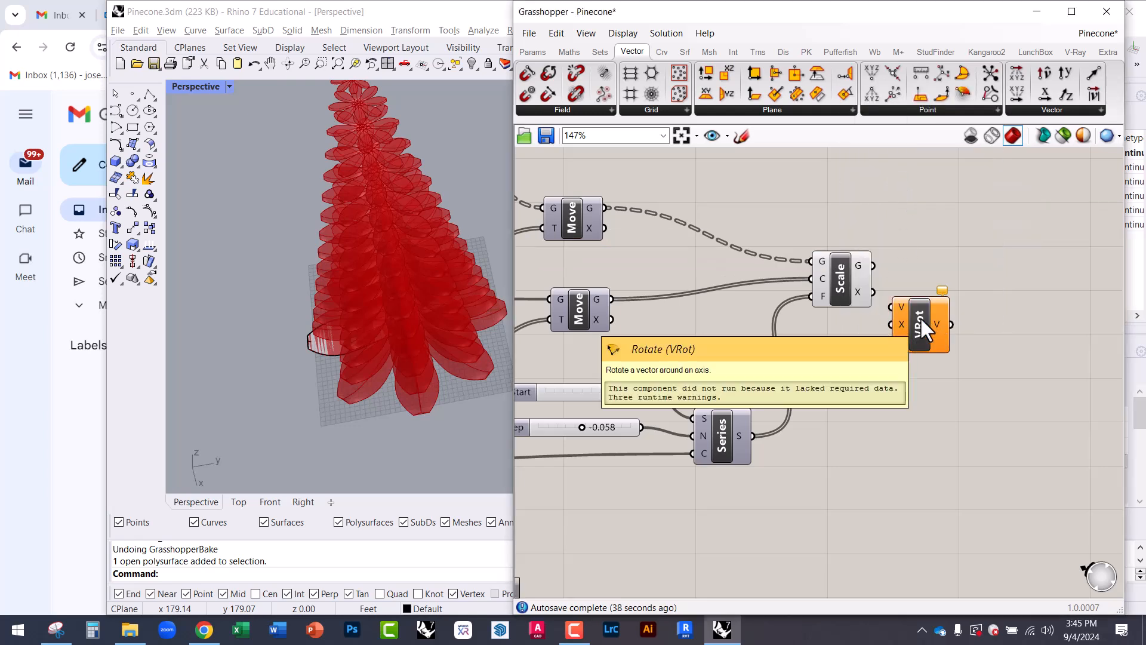
left_click_drag(921, 317, 942, 311)
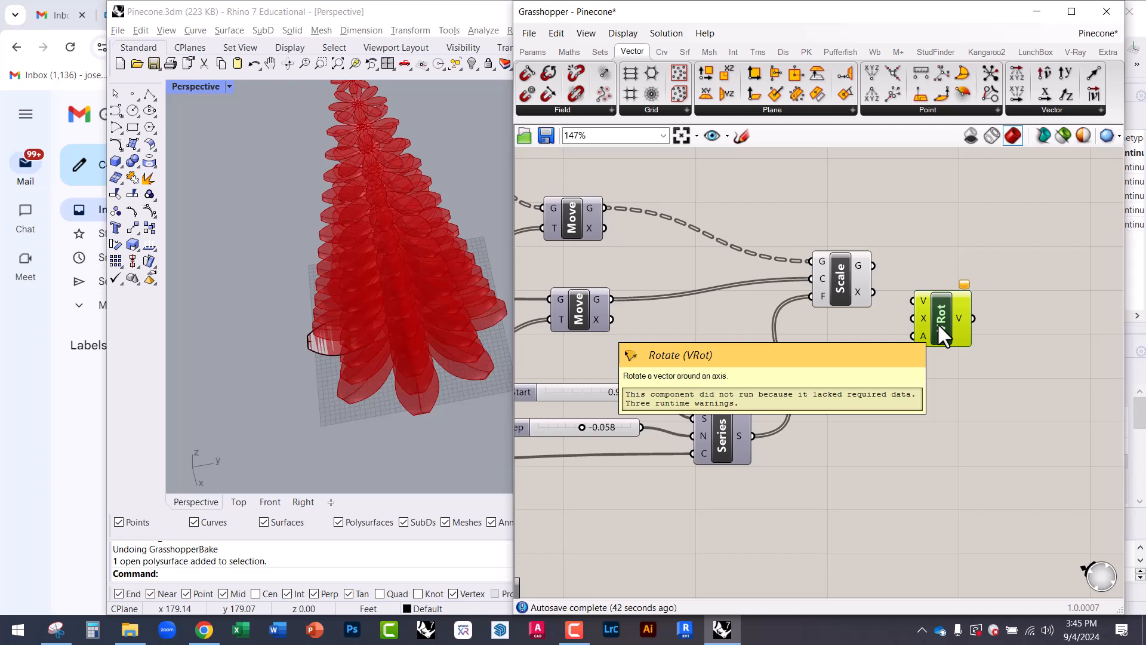
key("Delete")
Step: Add a transform Rotate component after Scale and connect Scale's Geometry output to its Geometry input
double_click(930, 320)
type("rotate")
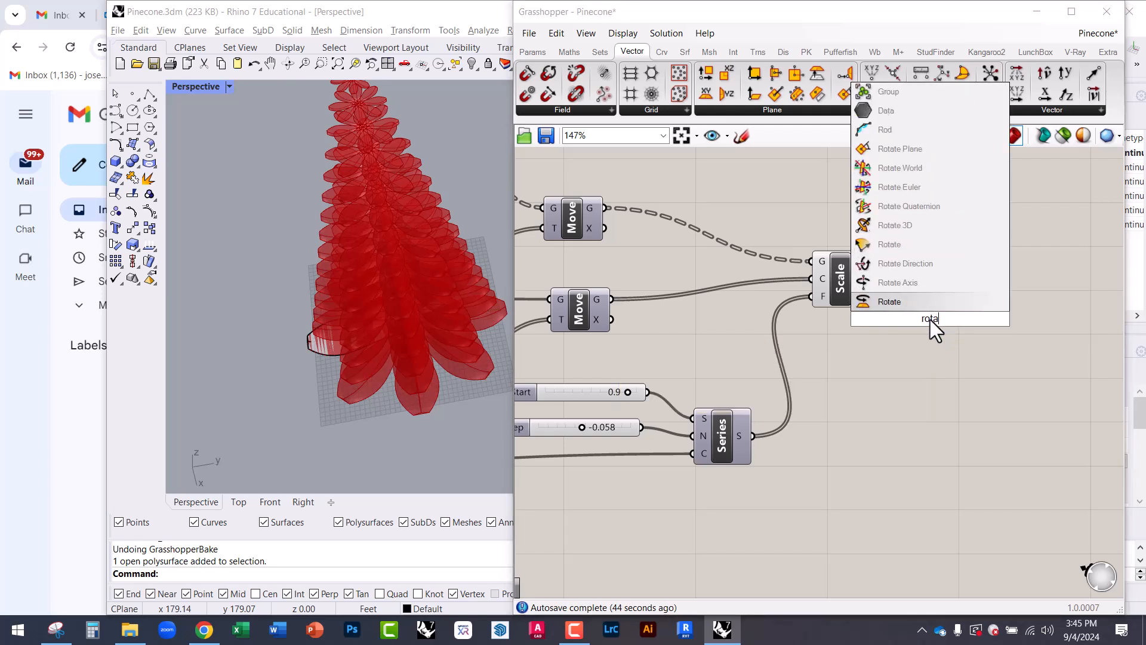
left_click(927, 309)
scroll(924, 323, "up", 3)
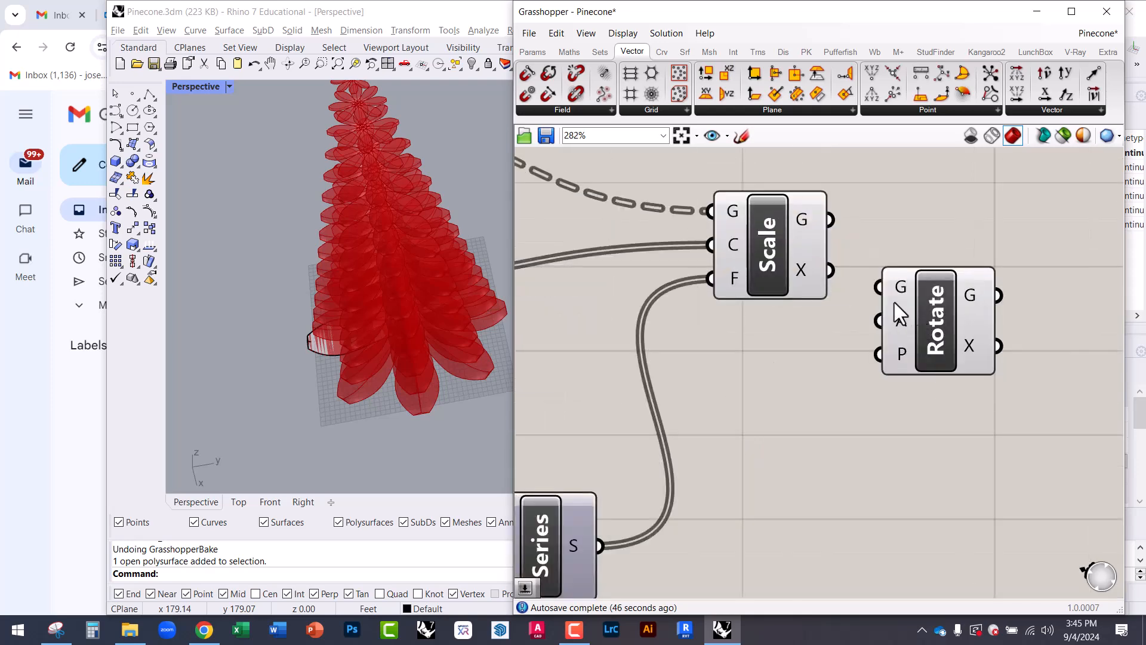
left_click_drag(879, 287, 830, 220)
left_click_drag(939, 326, 1016, 321)
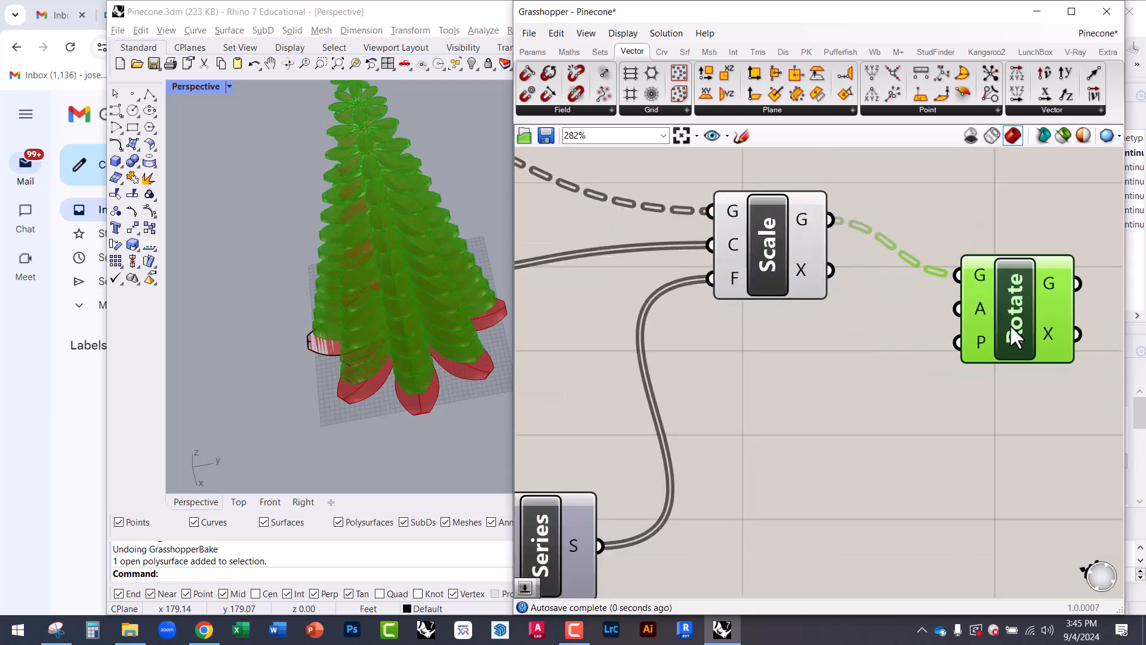
Step: Set the Rotate component's Angle input to degrees and place the component farther from Scale
scroll(865, 300, "down", 3)
scroll(919, 302, "up", 3)
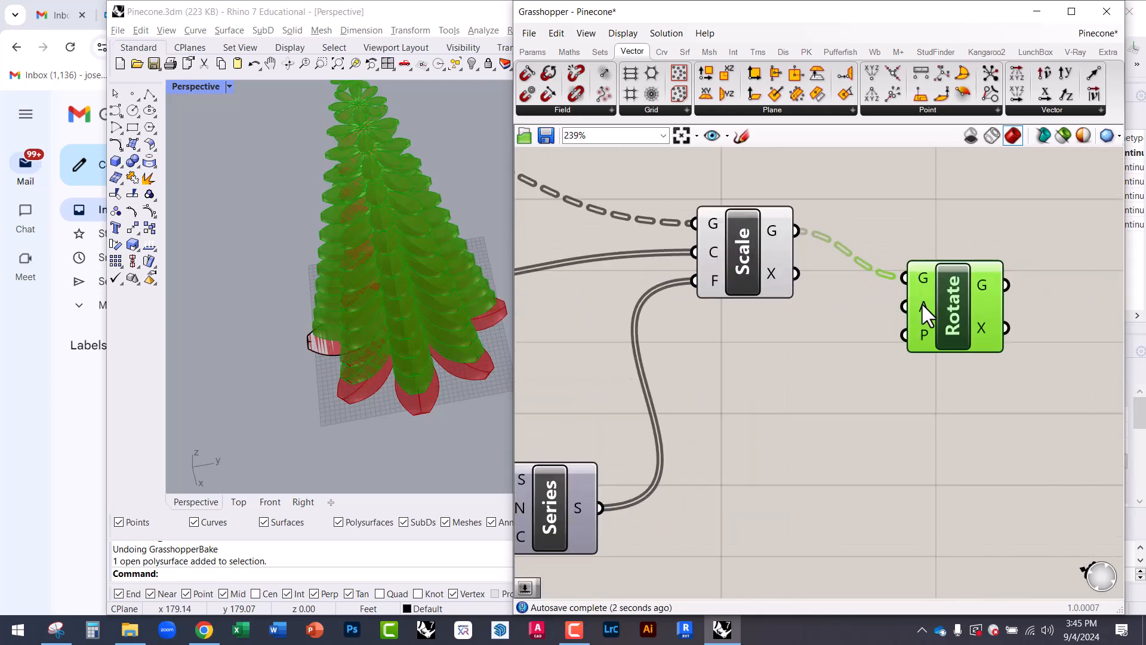
mouse_move(922, 304)
left_click_drag(923, 304, 991, 339)
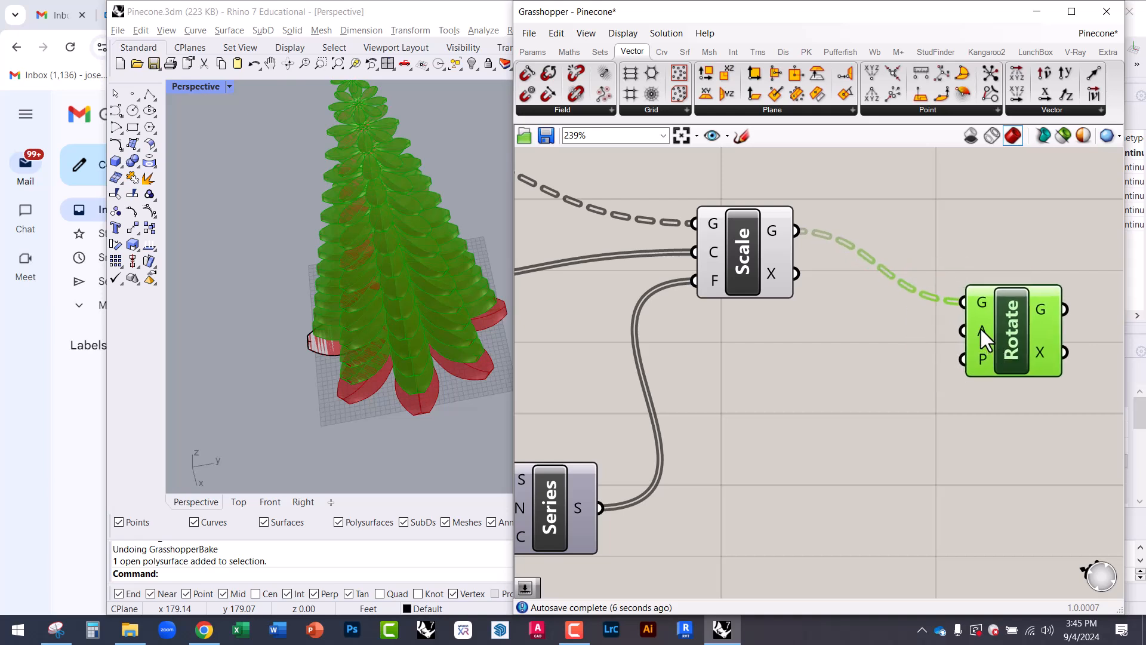
right_click(980, 329)
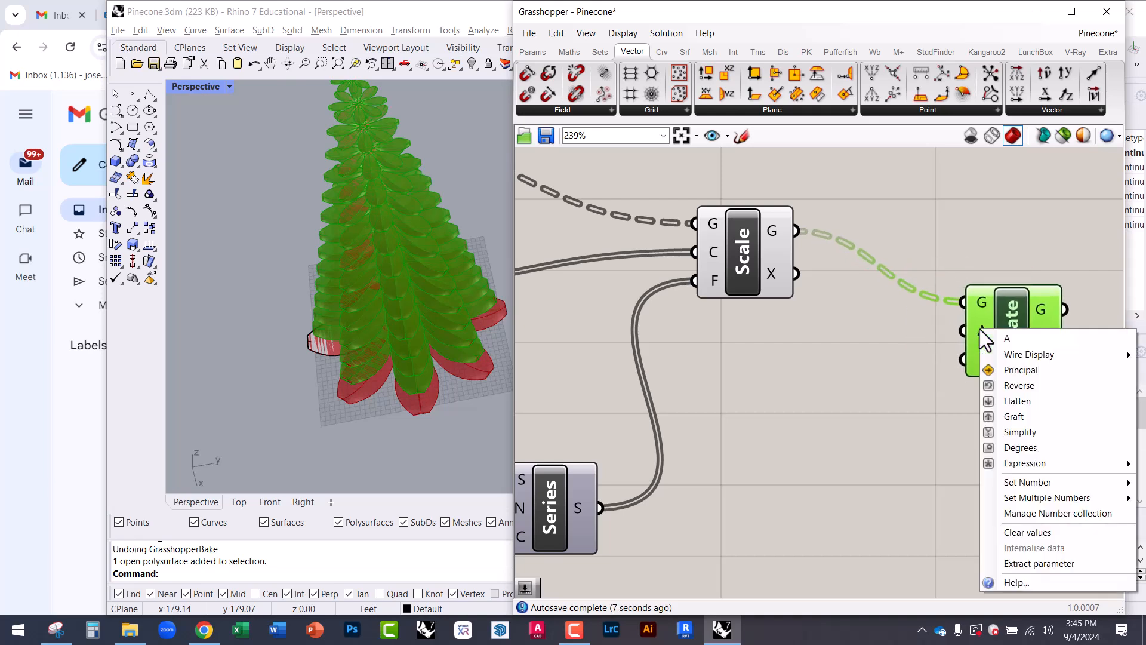
left_click(1026, 448)
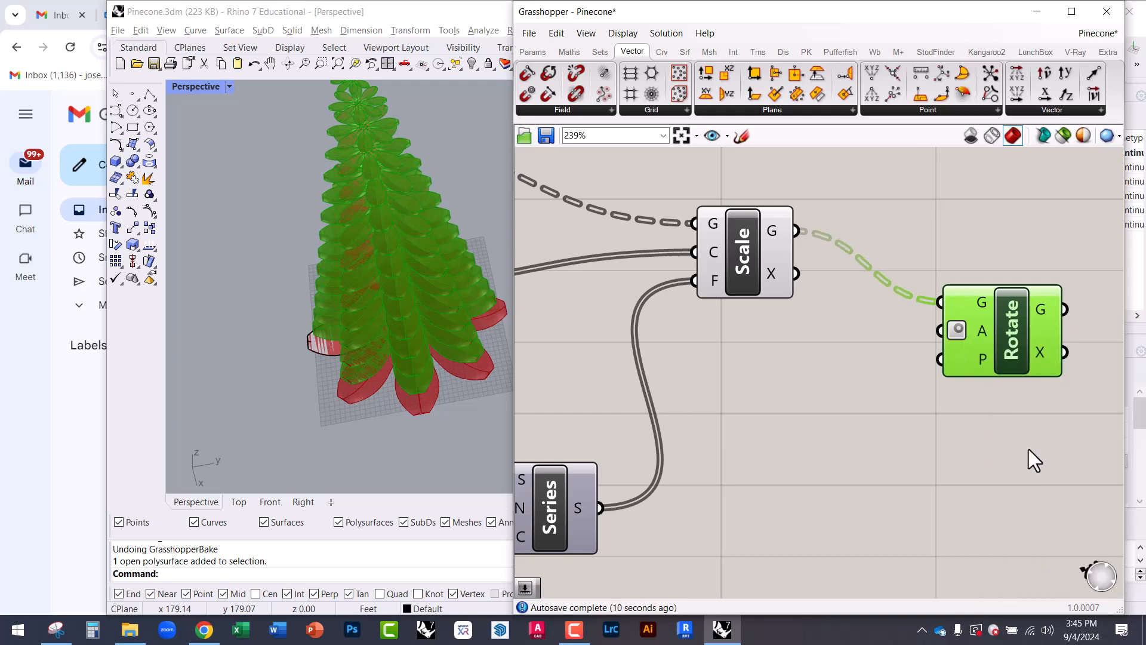
left_click_drag(984, 345, 1016, 345)
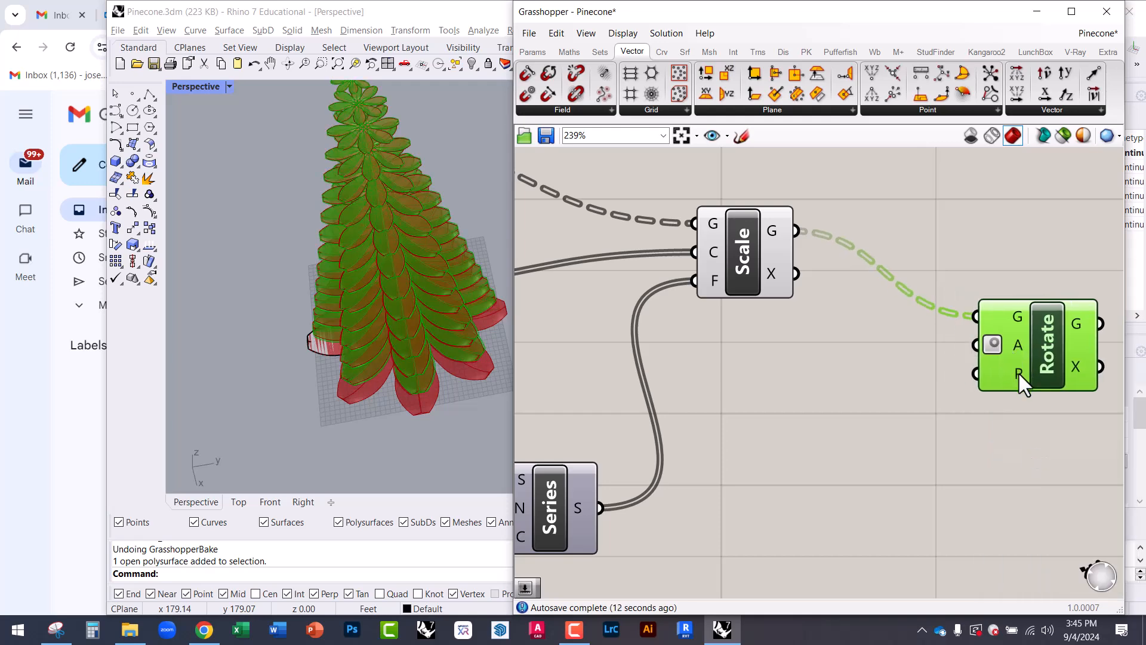
scroll(926, 363, "down", 3)
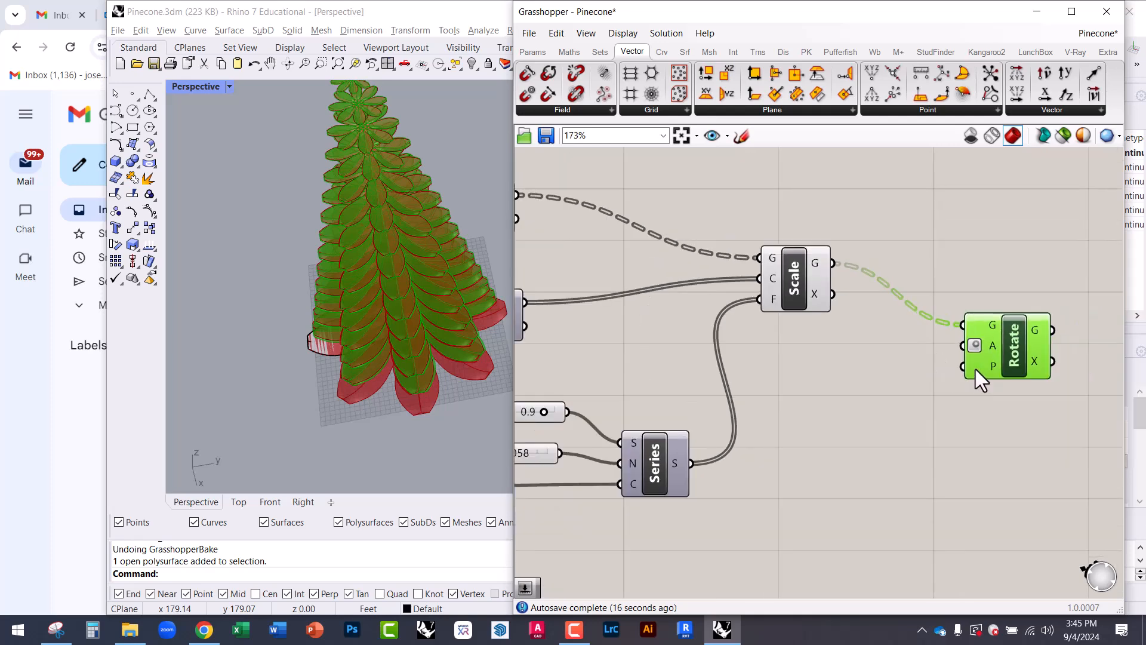
Step: Add a number slider with value 30 and connect it to the Rotate component's Angle input
left_click_drag(975, 366, 1029, 331)
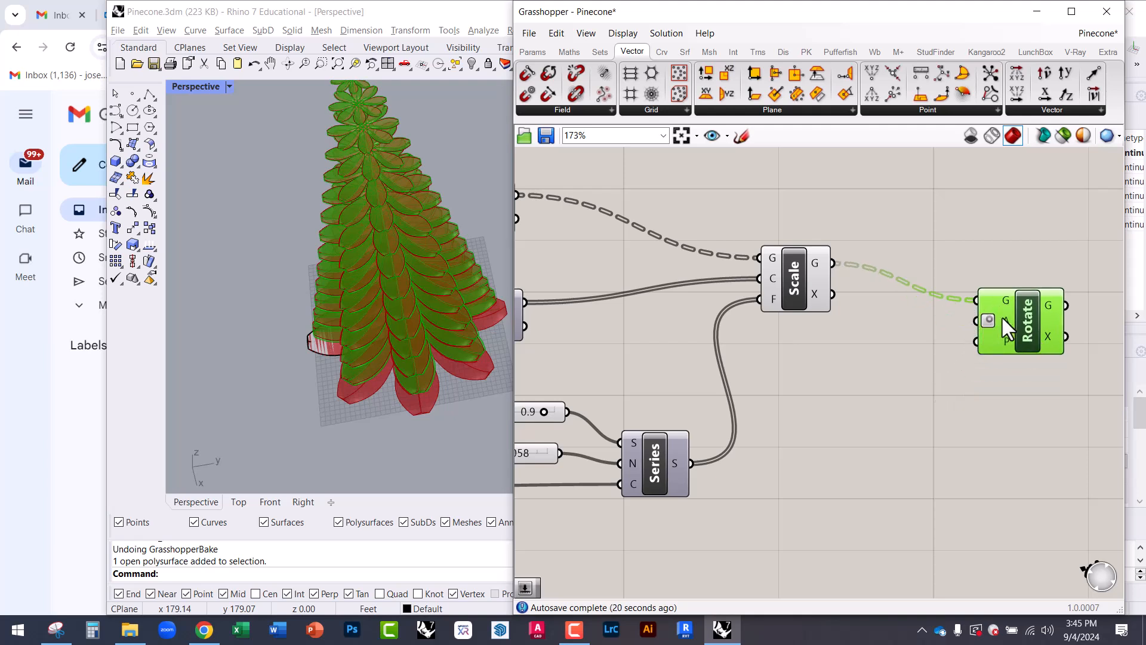
right_click_drag(865, 376, 848, 325)
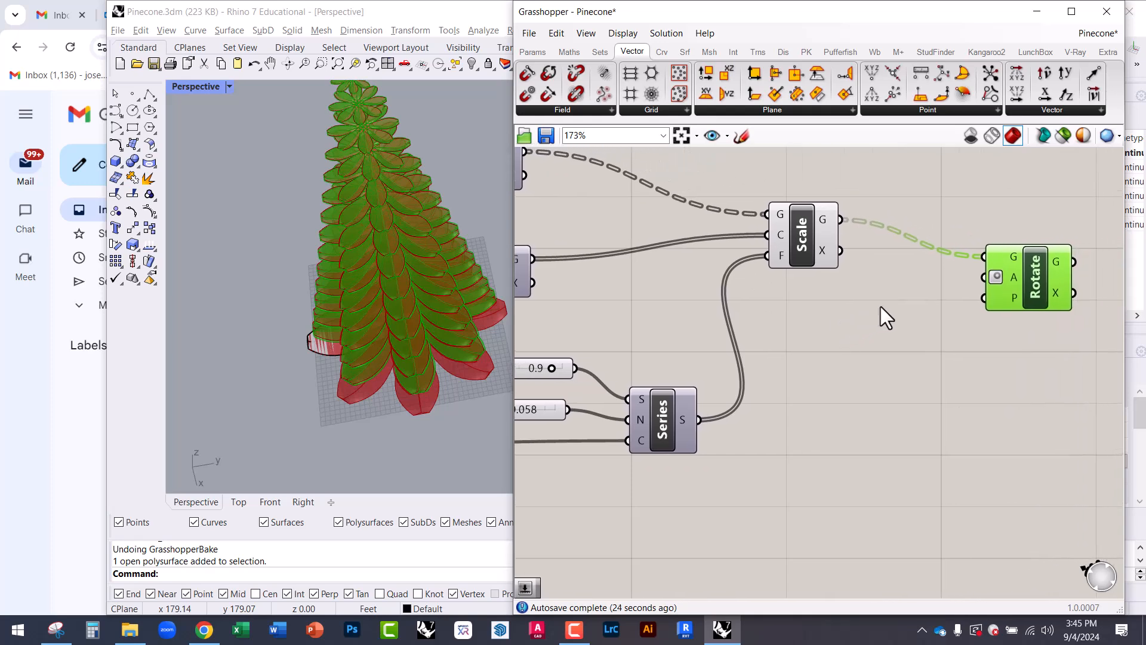
double_click(878, 316)
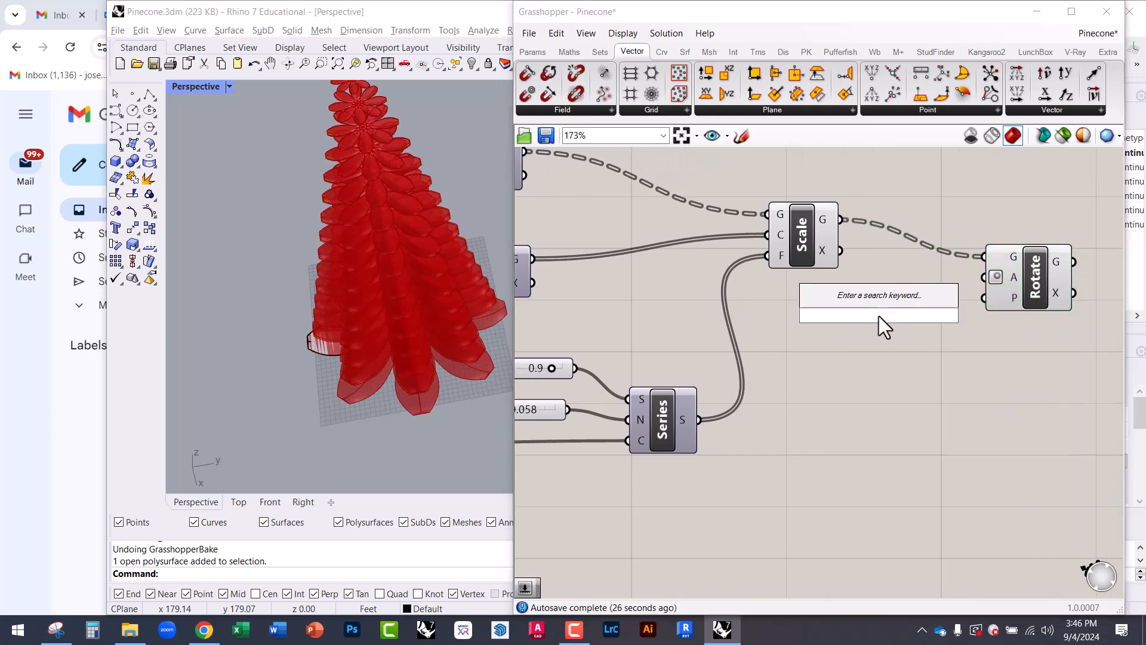
type("30")
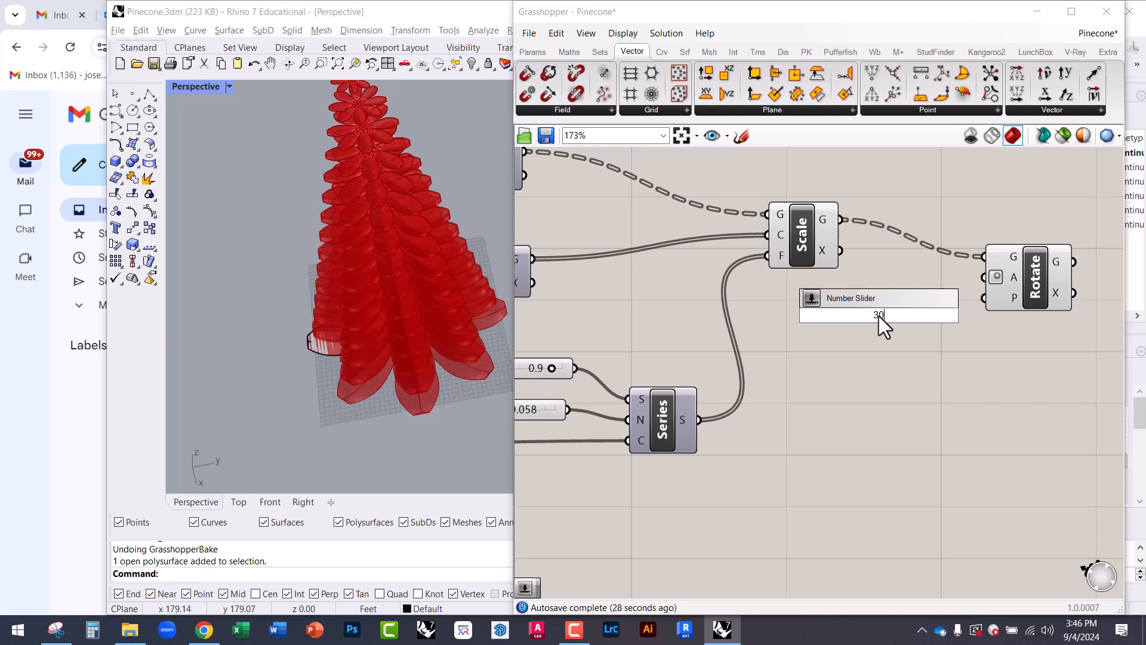
key("Return")
left_click_drag(965, 314, 1060, 300)
mouse_move(397, 378)
right_mouse_down()
mouse_move(422, 317)
mouse_move(430, 384)
mouse_move(402, 397)
right_mouse_up()
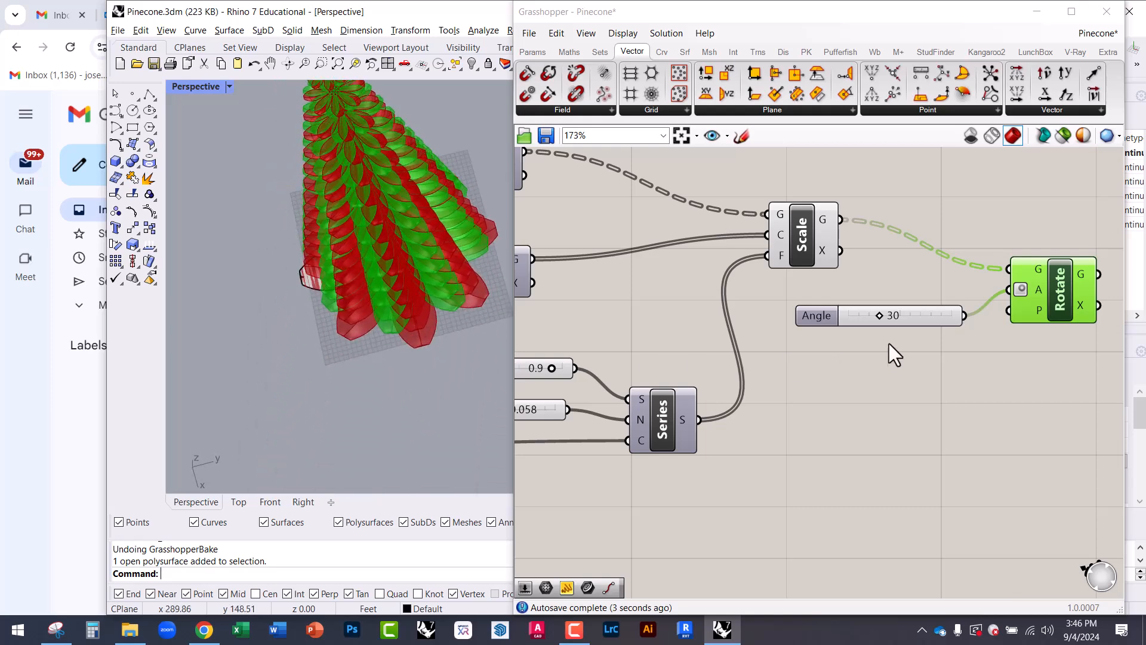
Step: Make room beside the Angle slider and add a second Series component below the Rotate component
left_click_drag(924, 316, 919, 307)
scroll(923, 357, "down", 3)
scroll(988, 333, "up", 3)
left_click_drag(1006, 332, 1069, 328)
scroll(830, 378, "down", 2)
double_click(912, 363)
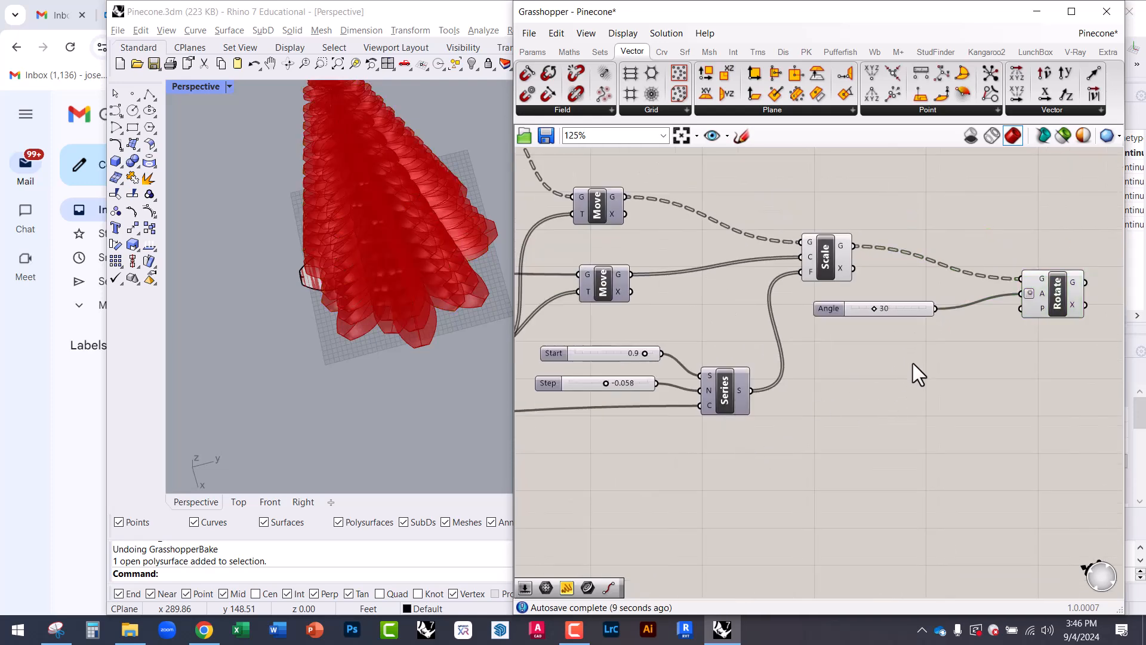
type("ser")
left_click(900, 349)
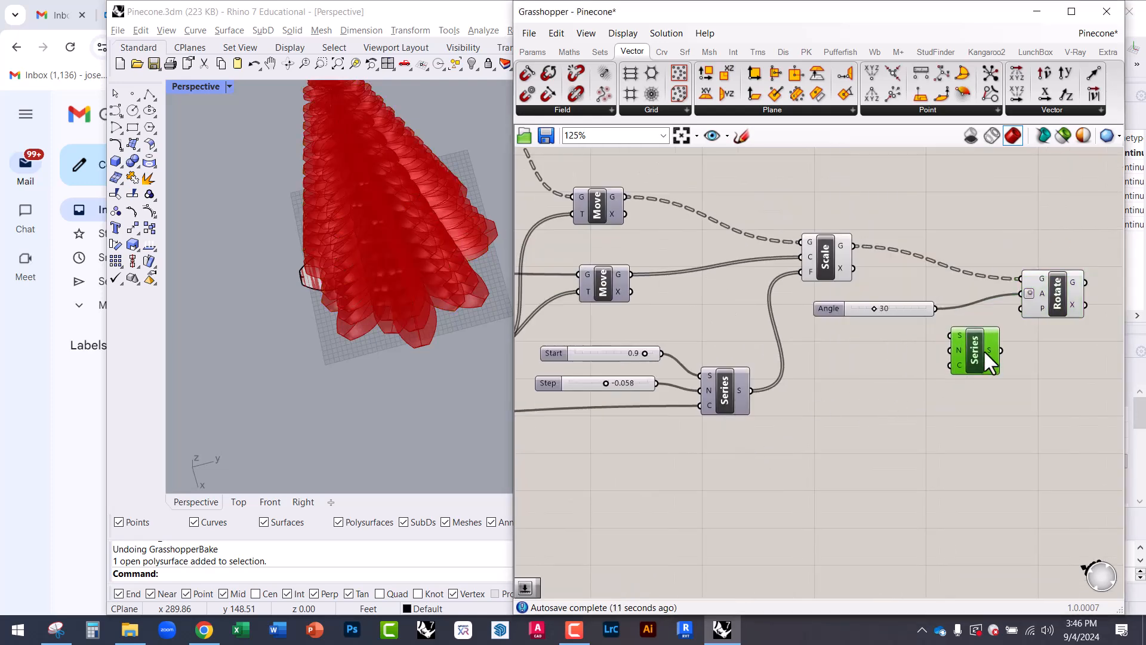
Step: Connect the 30 slider to the new Series' Start and Step inputs, and the existing count slider to its Count input
scroll(973, 340, "up", 4)
left_click_drag(893, 293, 942, 335)
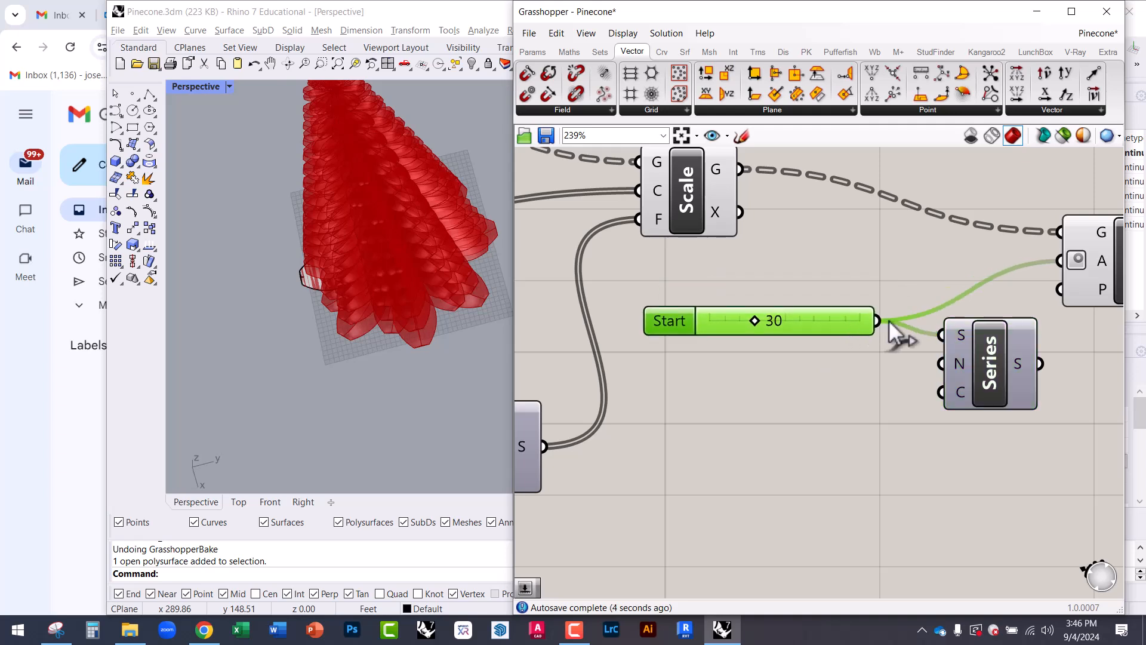
left_click_drag(876, 321, 678, 421)
scroll(941, 378, "down", 5)
scroll(990, 365, "up", 5)
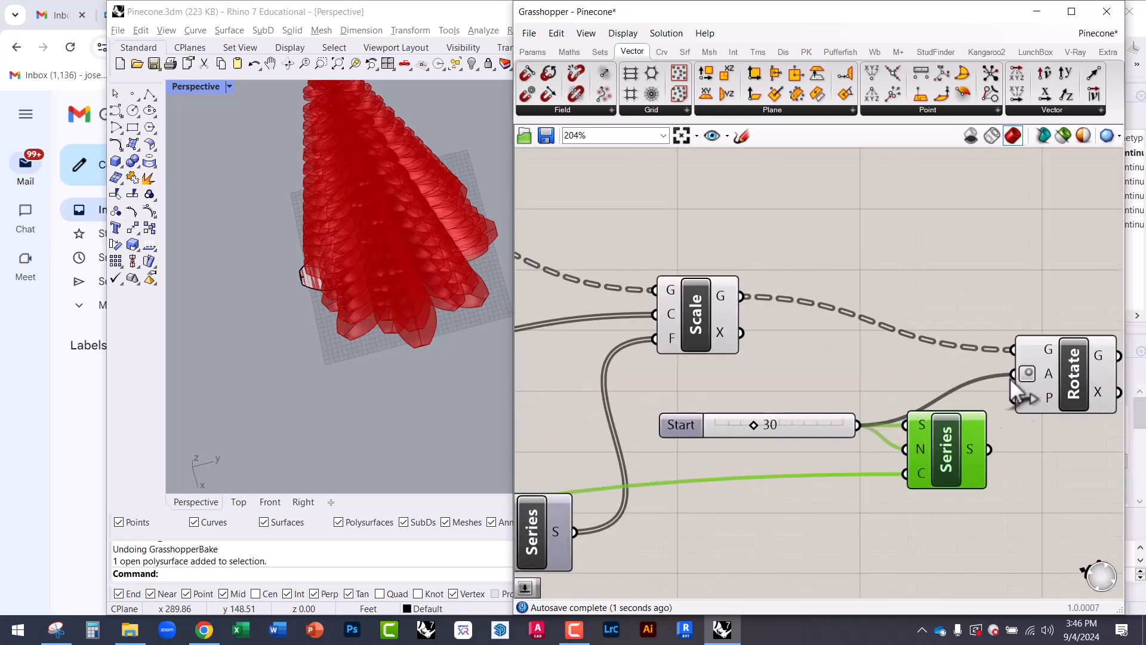
Step: Connect the new Series output to Rotate's Angle input in place of the slider, leaving its Plane input unconnected
left_click_drag(982, 451, 1075, 358)
right_click_drag(1077, 367, 901, 358)
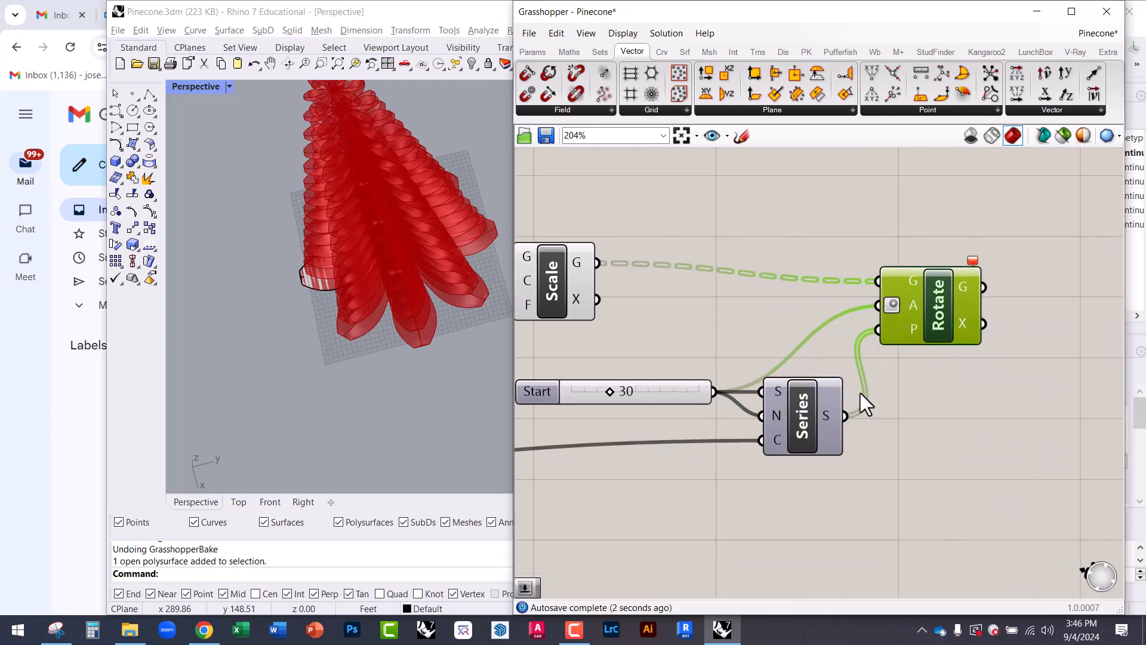
left_click_drag(876, 332, 876, 305, "ctrl+shift")
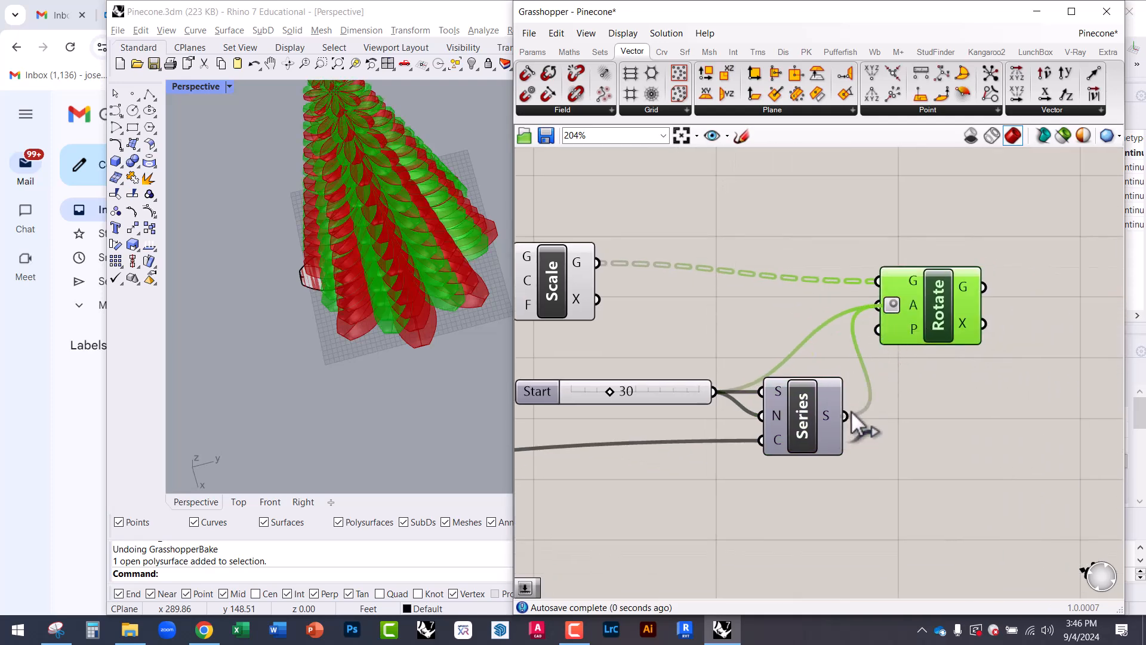
left_click_drag(850, 410, 845, 415)
left_click_drag(927, 300, 953, 328)
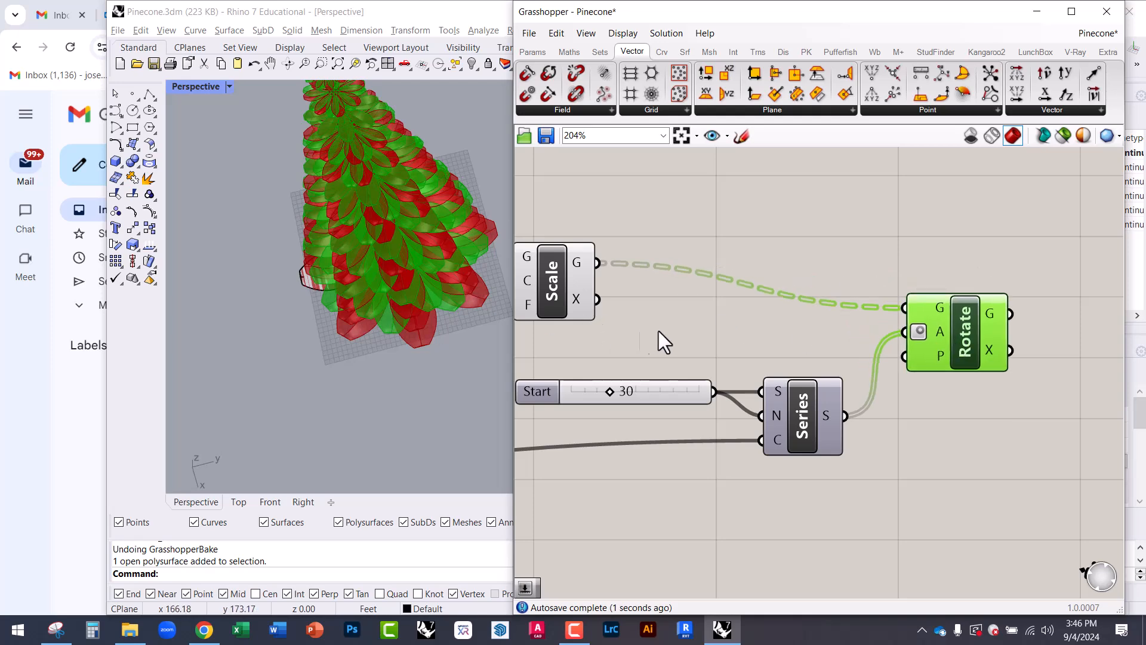
Step: Turn off the preview of the components upstream of Rotate so only the rotated geometry is displayed
scroll(880, 331, "down", 7)
left_click_drag(875, 440, 614, 222)
right_click(615, 192)
left_click(654, 210)
right_click_drag(429, 243, 417, 407)
scroll(428, 417, "up", 6)
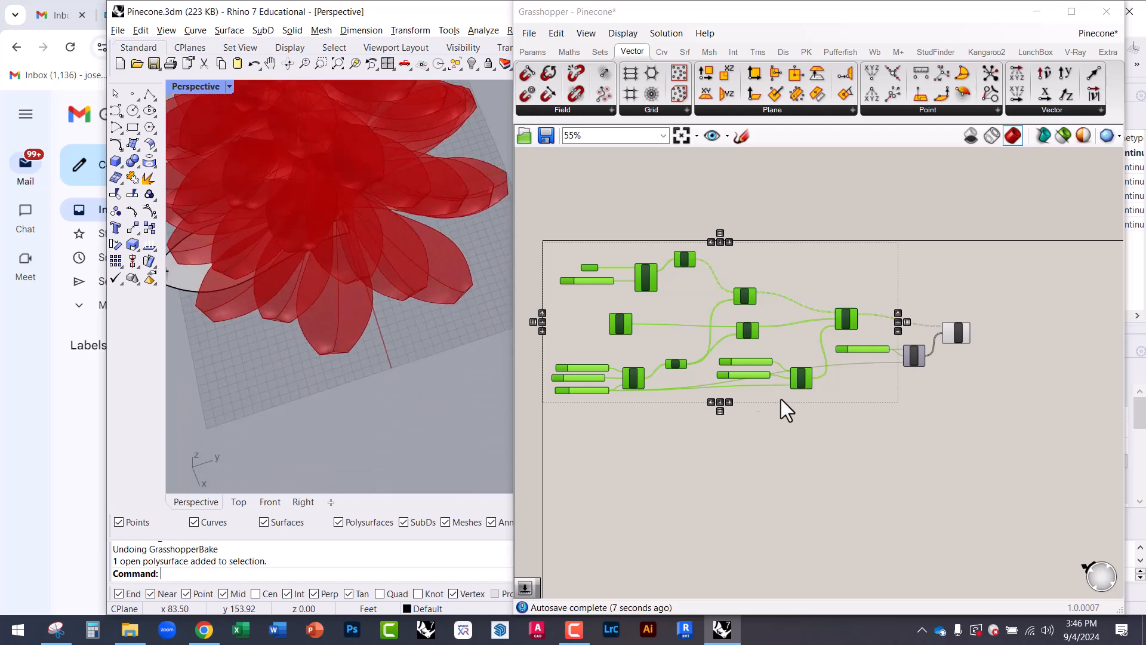
scroll(872, 360, "up", 5)
left_click(926, 364)
Step: Space the Rotate component and its angle Series farther apart on the canvas
scroll(973, 317, "up", 3)
right_click_drag(1007, 334, 815, 353)
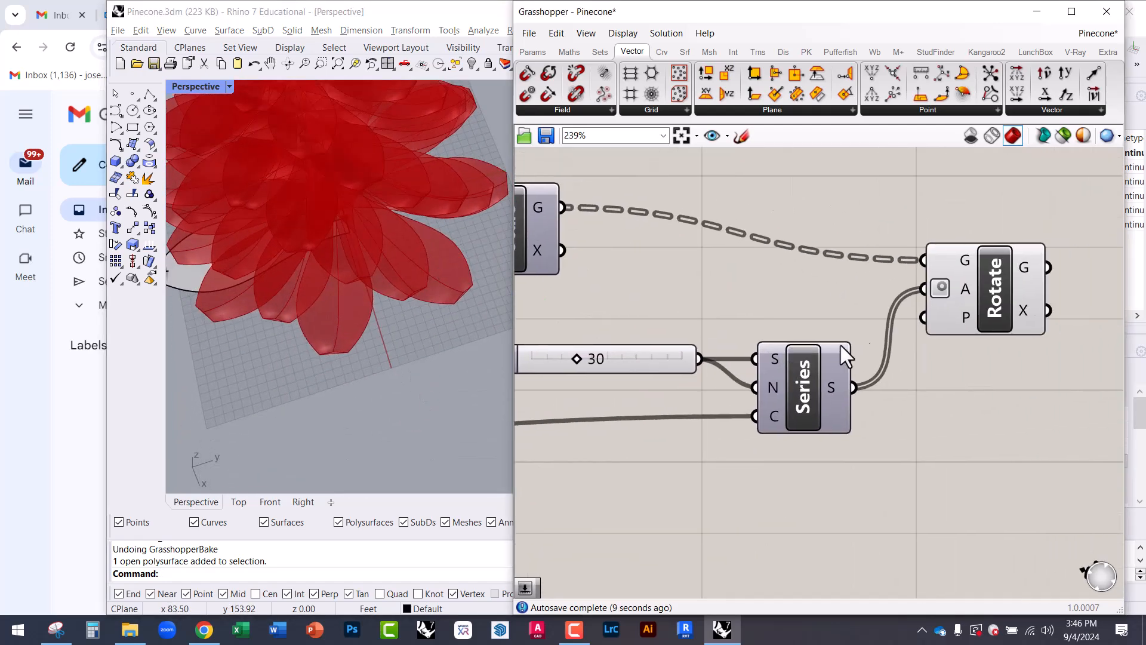
left_click(987, 302)
left_click_drag(986, 302, 1002, 307)
left_click_drag(772, 392, 765, 403)
left_click_drag(990, 299, 1004, 295)
left_click_drag(893, 285, 951, 291)
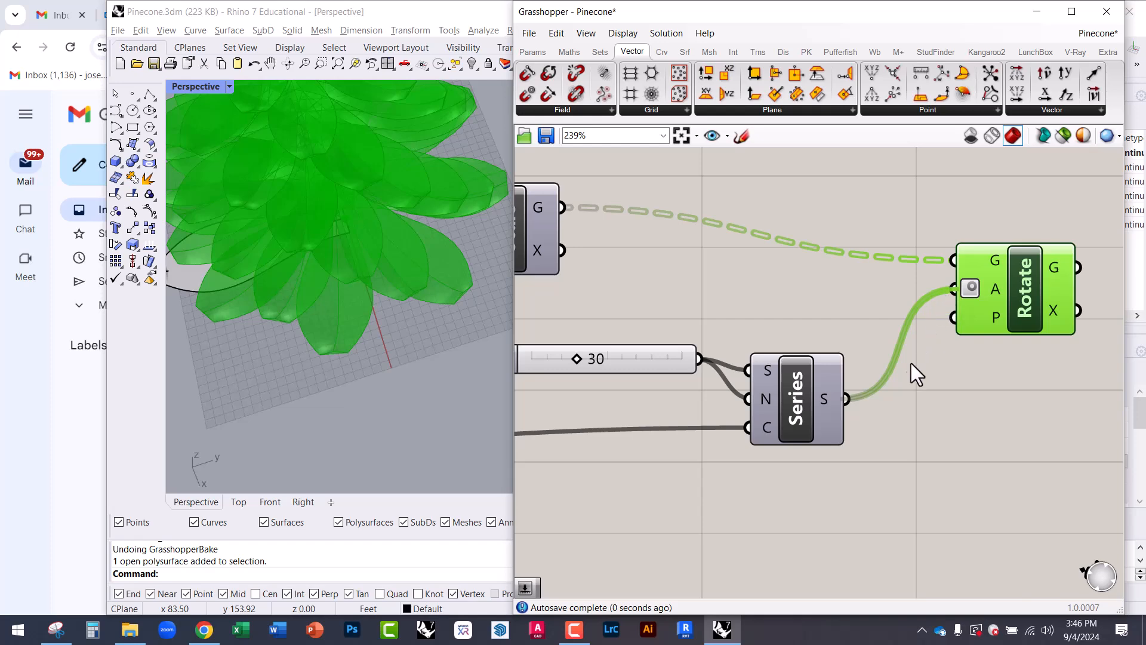
left_click(933, 409)
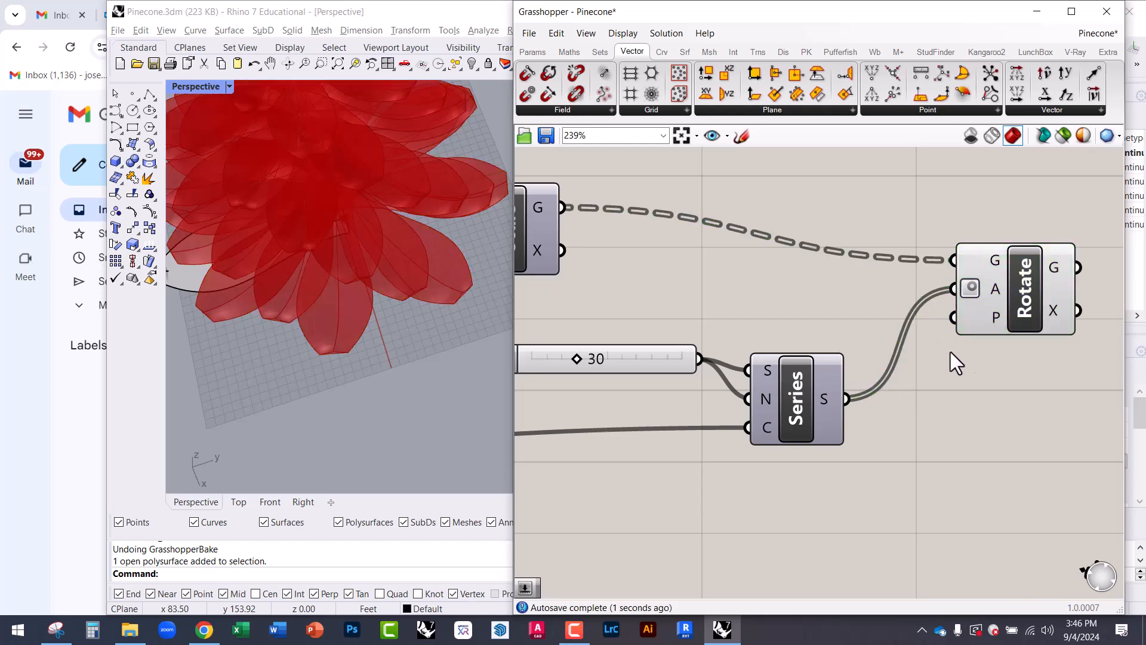
Step: Show the rotated petals in the maximized Top viewport and narrow the Grasshopper window to widen it
scroll(953, 361, "down", 3)
right_click_drag(499, 335, 320, 229)
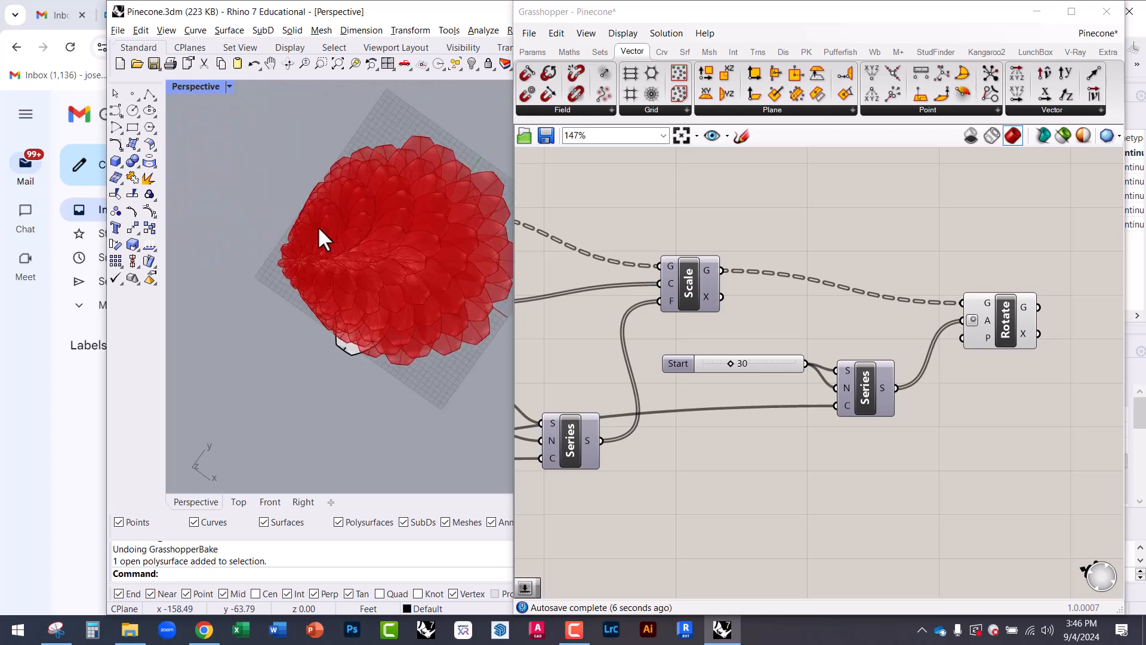
double_click(185, 84)
double_click(179, 86)
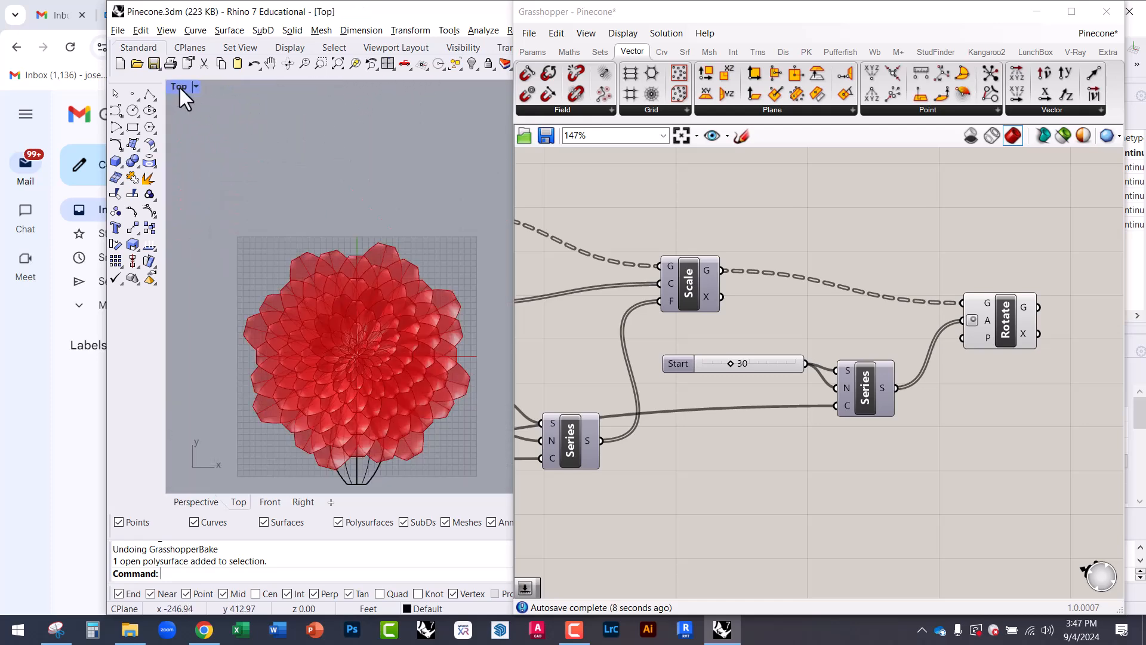
scroll(421, 334, "up", 5)
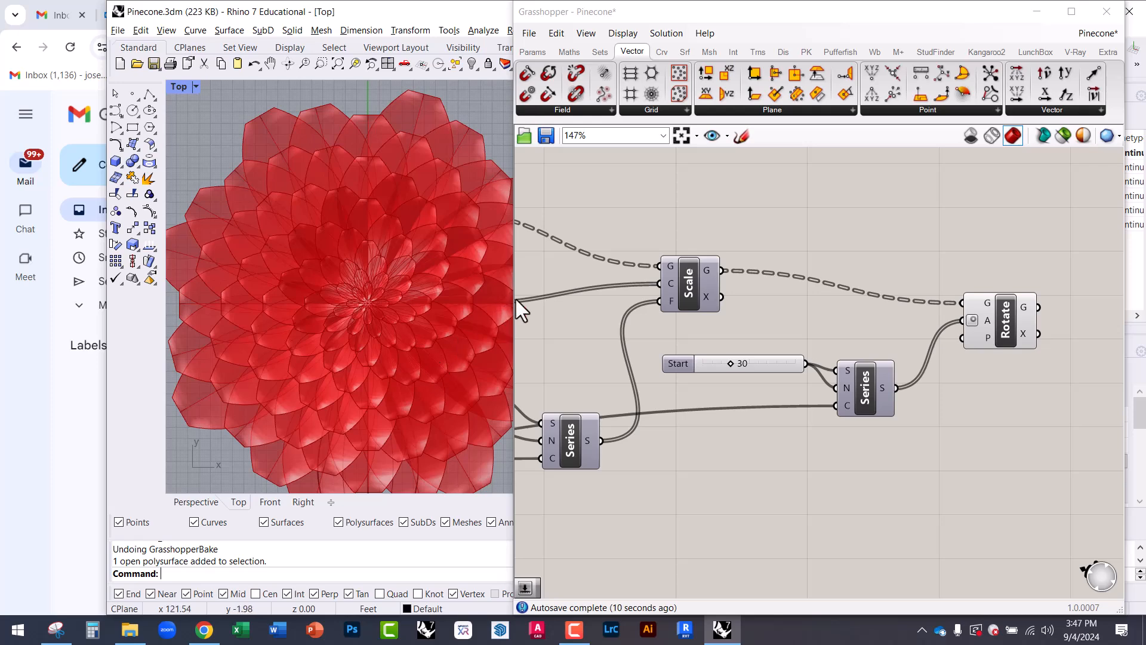
left_click_drag(516, 299, 684, 307)
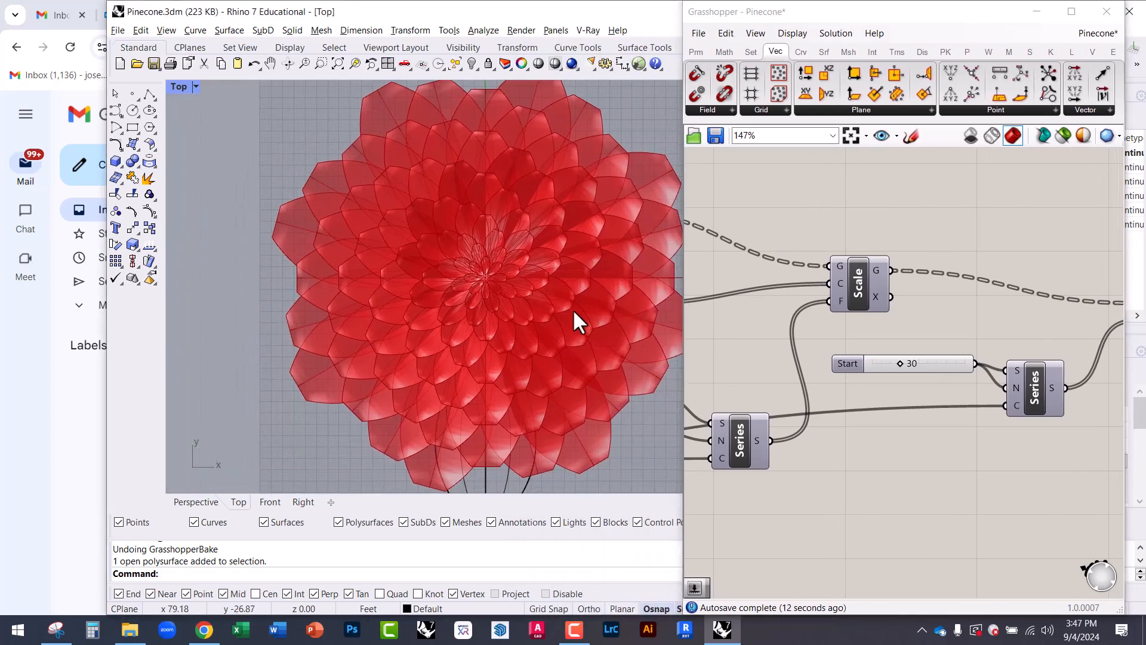
Step: Set the Start slider driving the rotation Series to 29
scroll(820, 331, "up", 4)
mouse_move(825, 324)
left_mouse_down()
mouse_move(847, 324)
mouse_move(822, 324)
left_mouse_up()
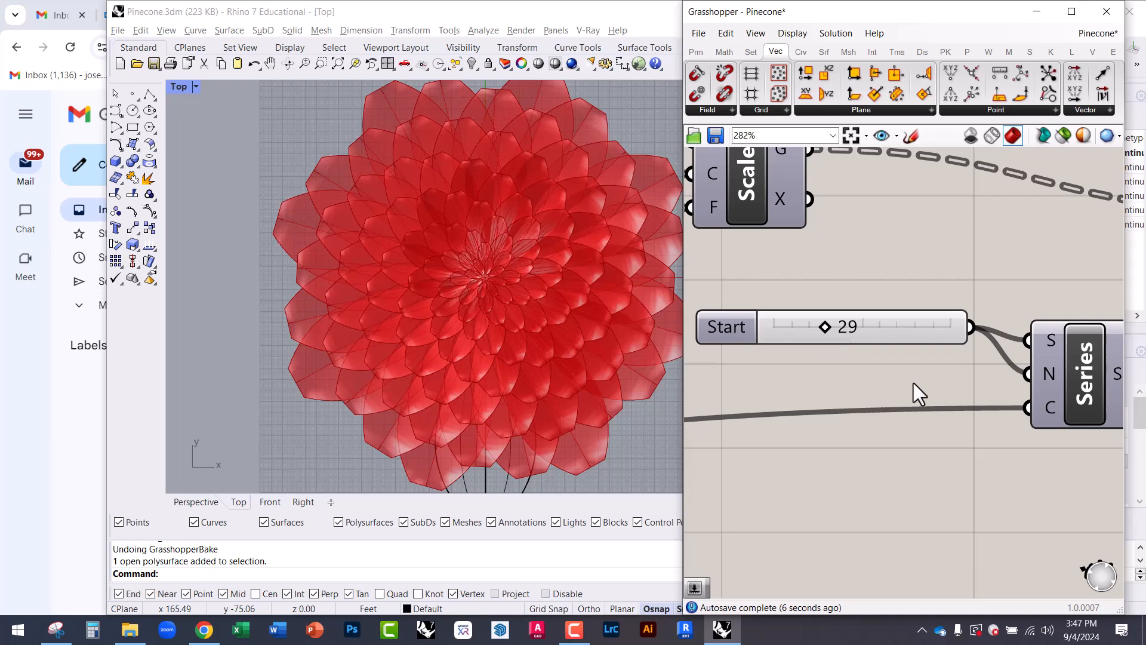
scroll(914, 383, "down", 3)
scroll(842, 328, "down", 3)
Step: Maximize the Perspective viewport and examine the rotated petal stack from the side
right_click_drag(568, 347, 528, 340)
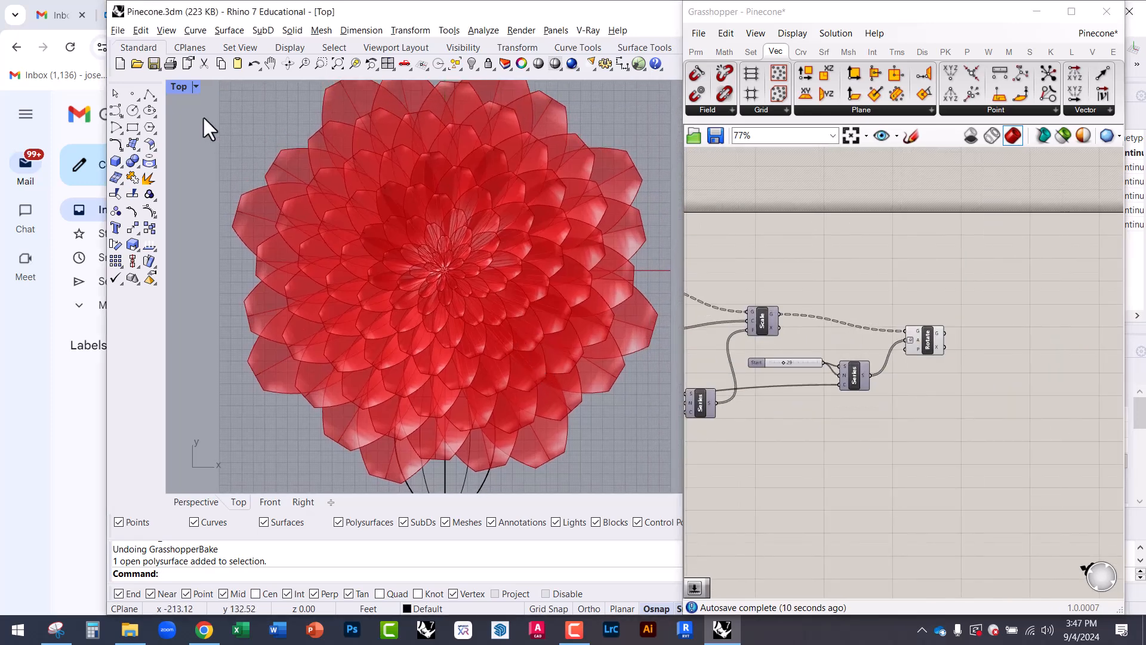
double_click(177, 85)
double_click(553, 88)
mouse_move(488, 218)
right_mouse_down()
mouse_move(453, 187)
mouse_move(471, 206)
right_mouse_up()
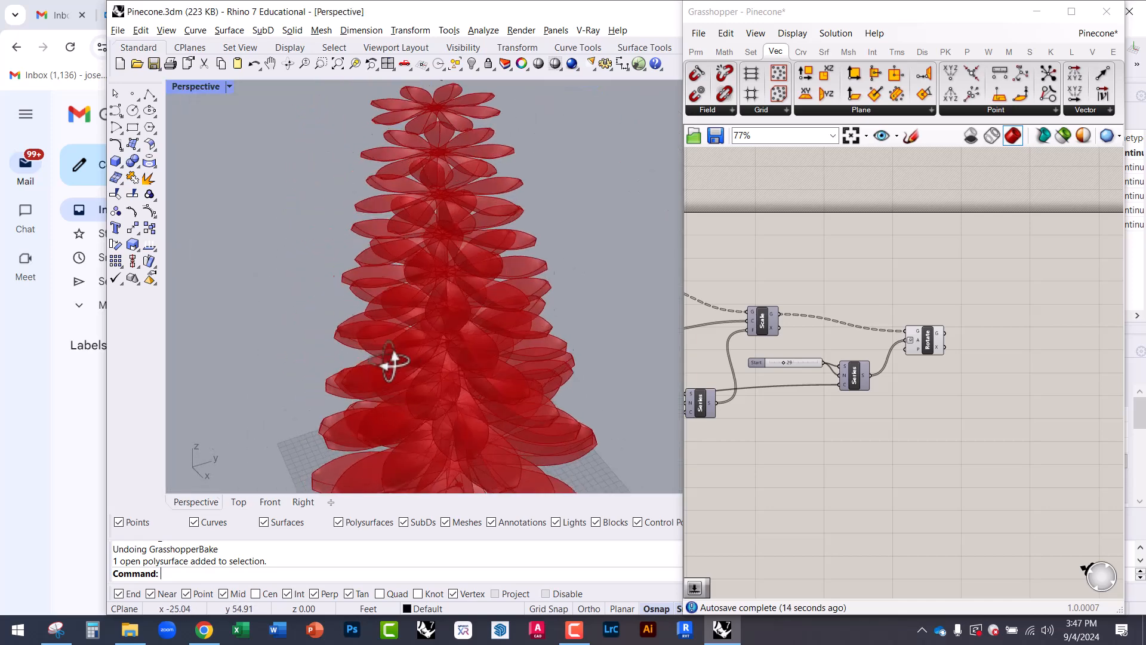